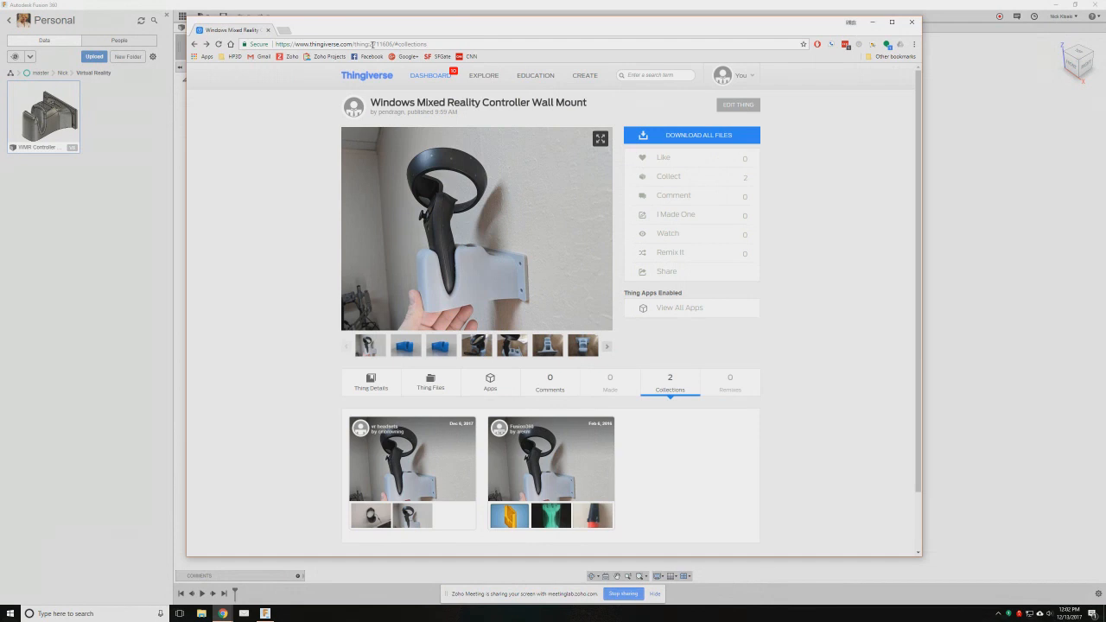
pyautogui.moveTo(1105, 10); pyautogui.dragTo(865, 0)
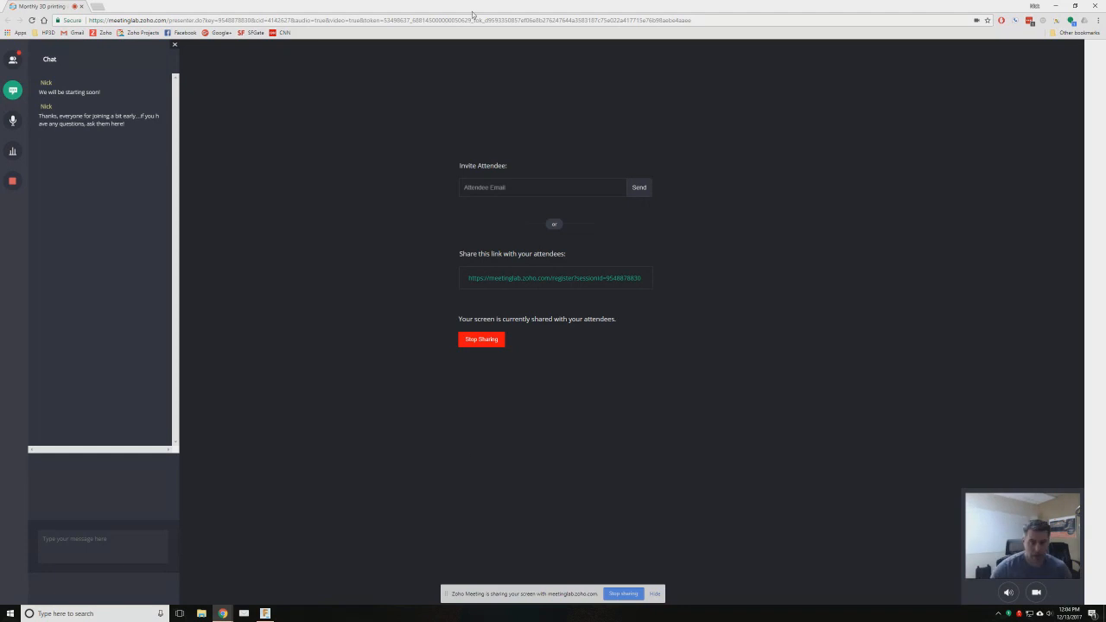
pyautogui.moveTo(472, 11); pyautogui.dragTo(472, 0)
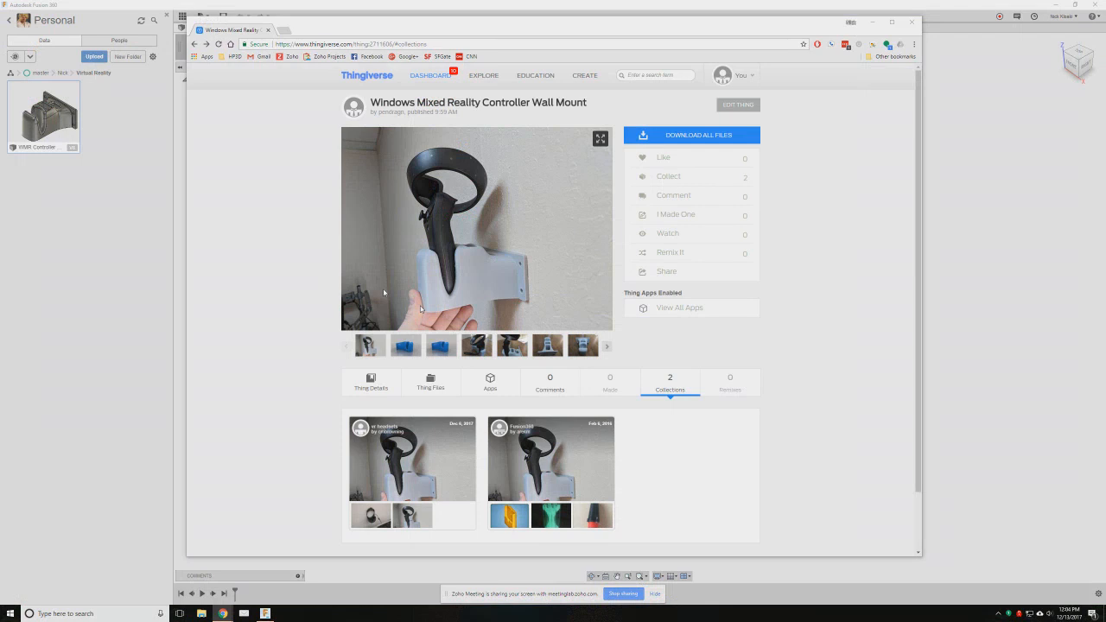
pyautogui.click(533, 350)
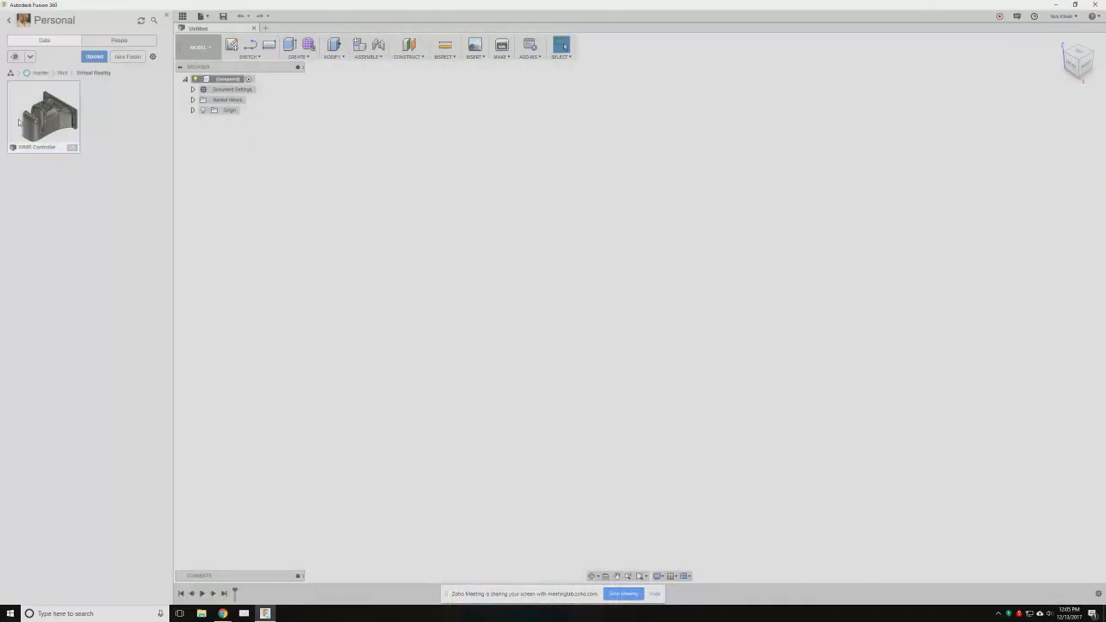
# - Open the WMR Controller design in Fusion 360 and make the mesh body in its Bodies folder visible
pyautogui.doubleClick(19, 122)
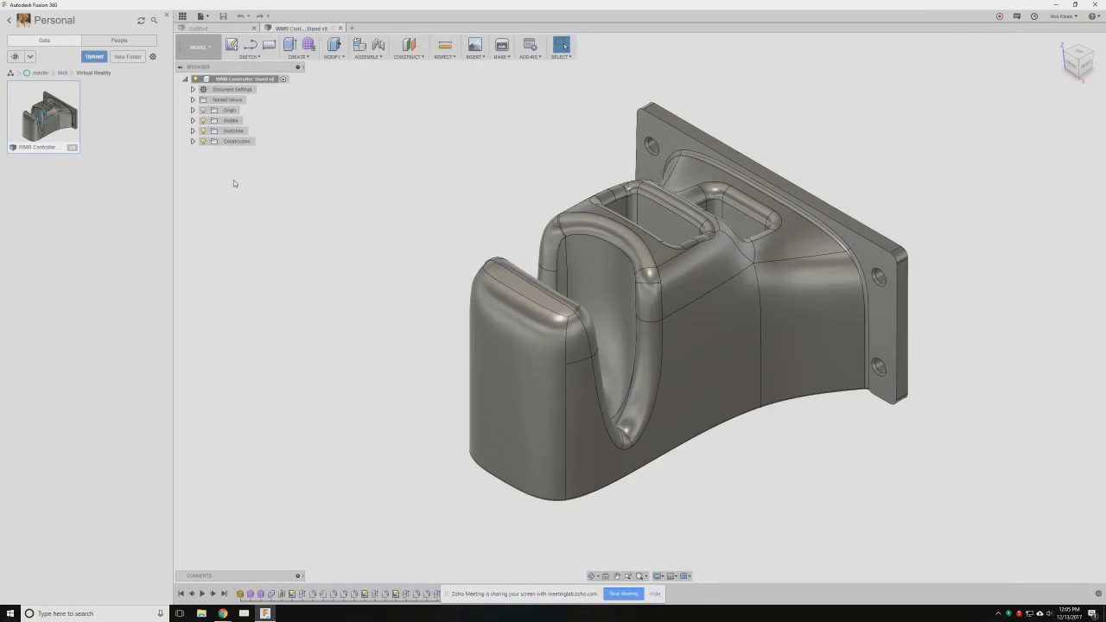
pyautogui.click(192, 121)
pyautogui.rightClick(237, 132)
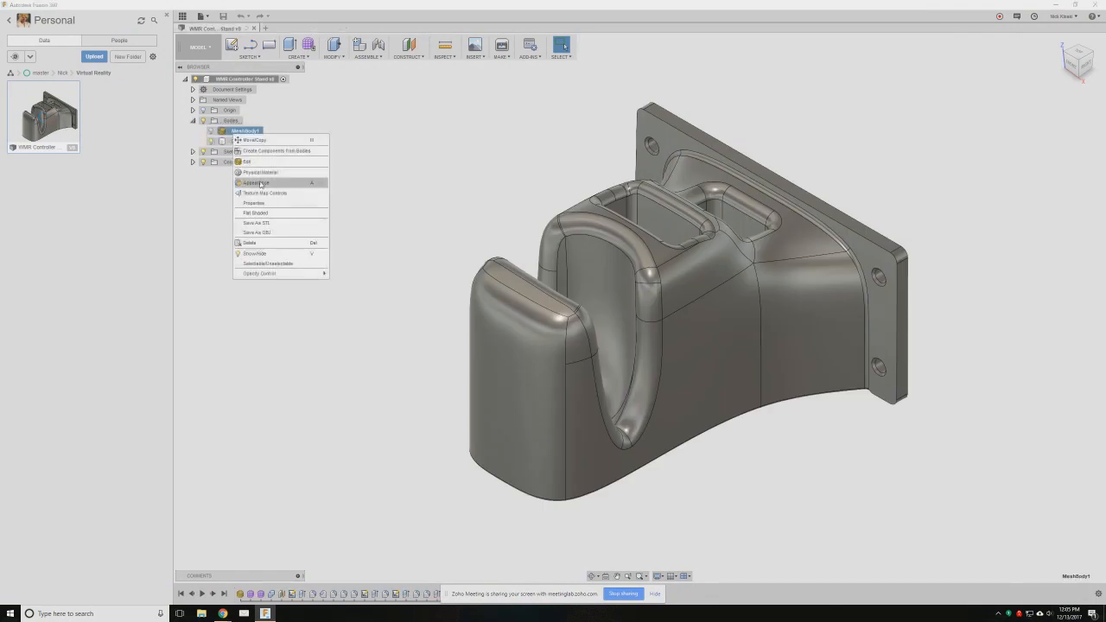
pyautogui.click(254, 254)
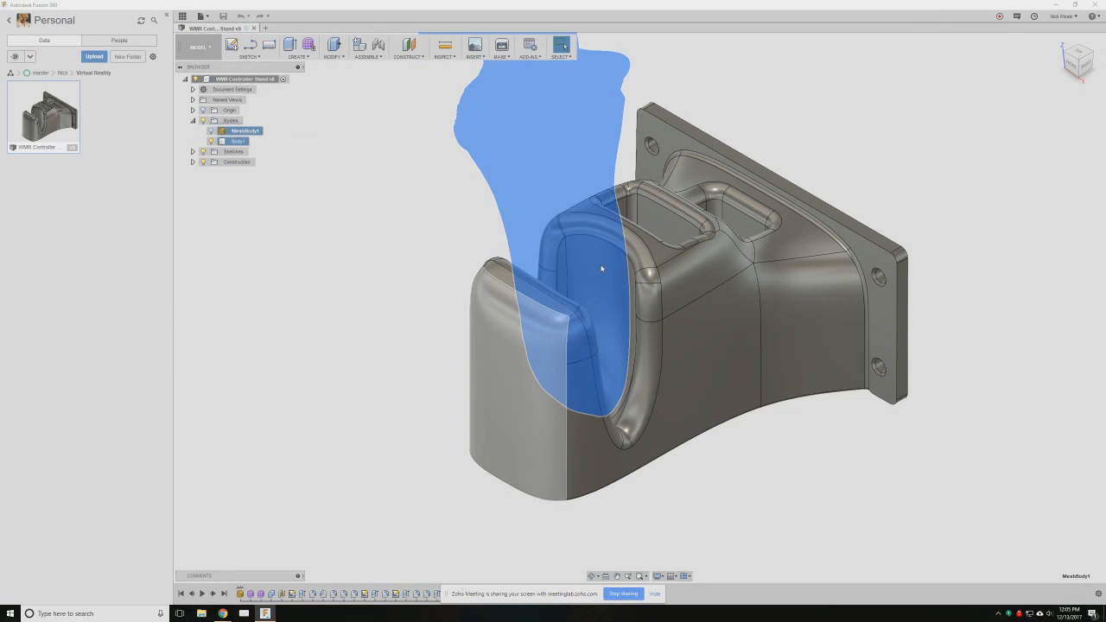
pyautogui.hotkey('alt', 'Tab')
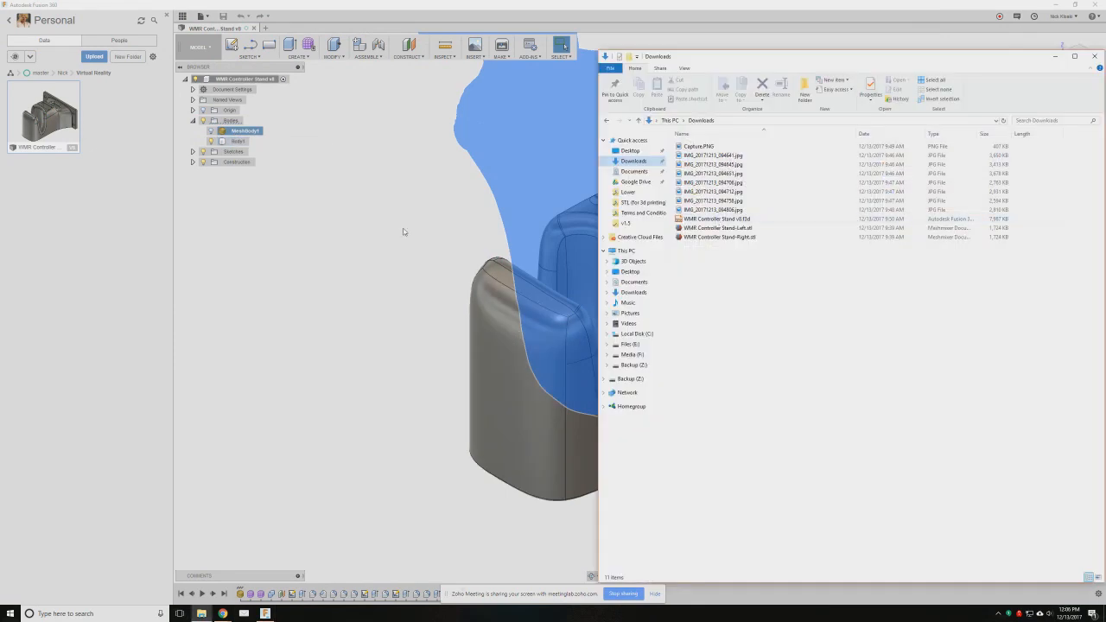
# - Try to save the mesh body as an STL file on the desktop under the name controller
pyautogui.rightClick(244, 131)
pyautogui.click(329, 200)
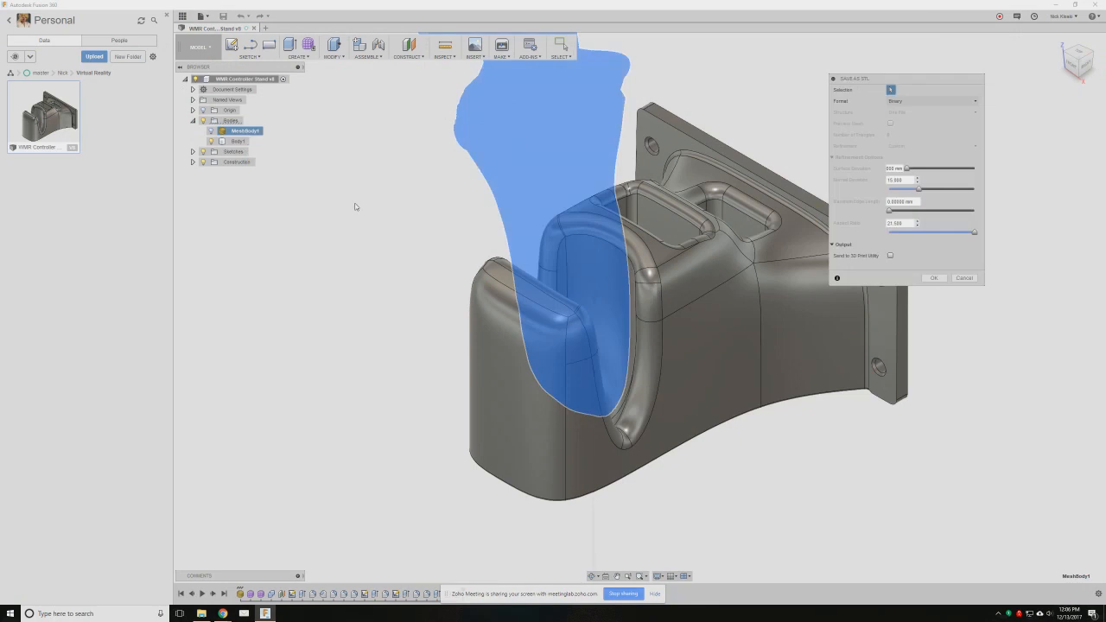
pyautogui.press('Return')
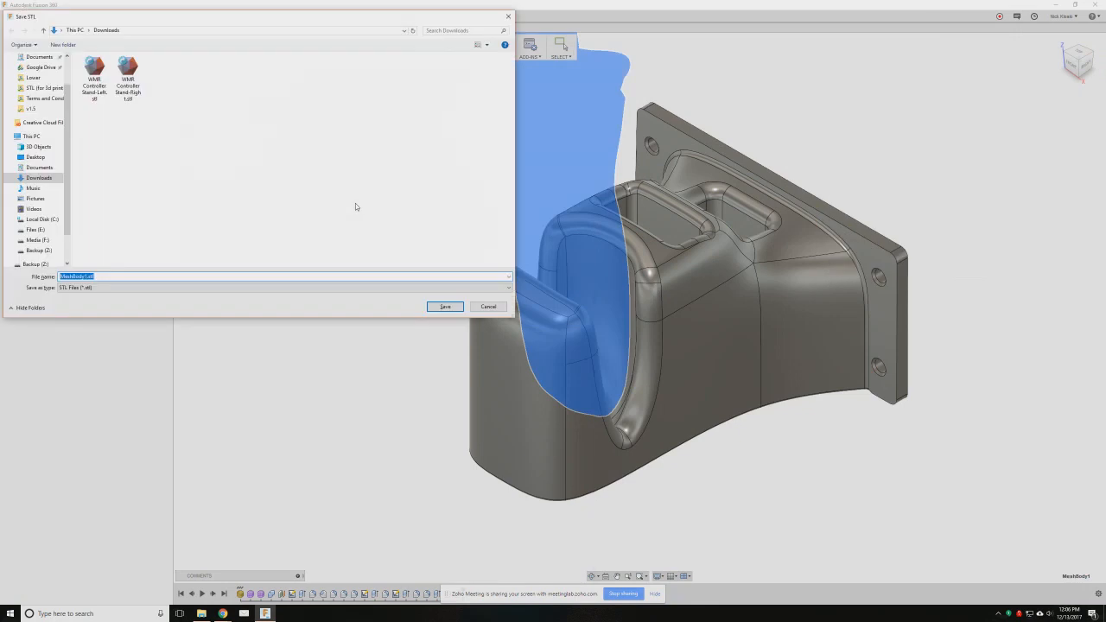
pyautogui.write('controller')
pyautogui.scroll(2, 49, 116)
pyautogui.click(49, 117)
pyautogui.press('Return')
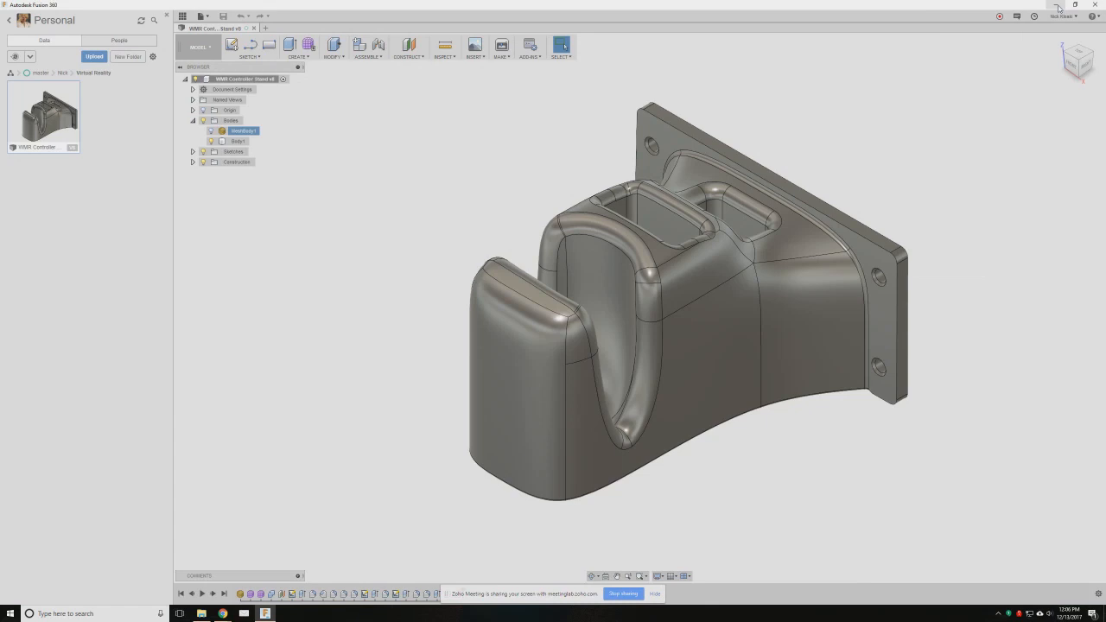
# - Save the controller mesh body as a binary STL file named MeshBody1.stl on the desktop
pyautogui.rightClick(245, 131)
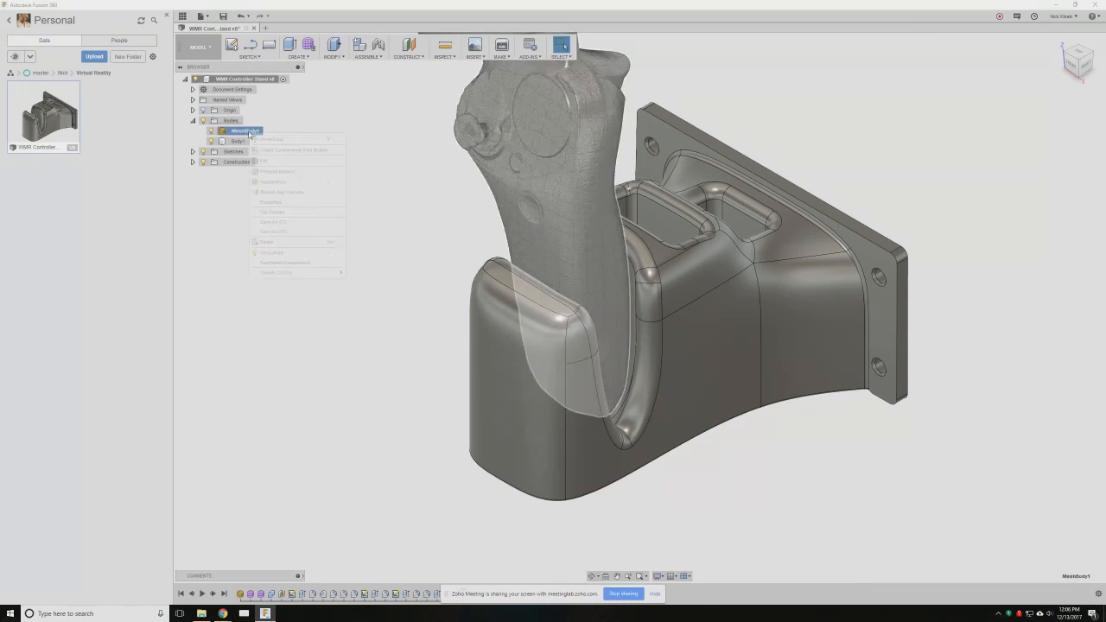
pyautogui.click(290, 222)
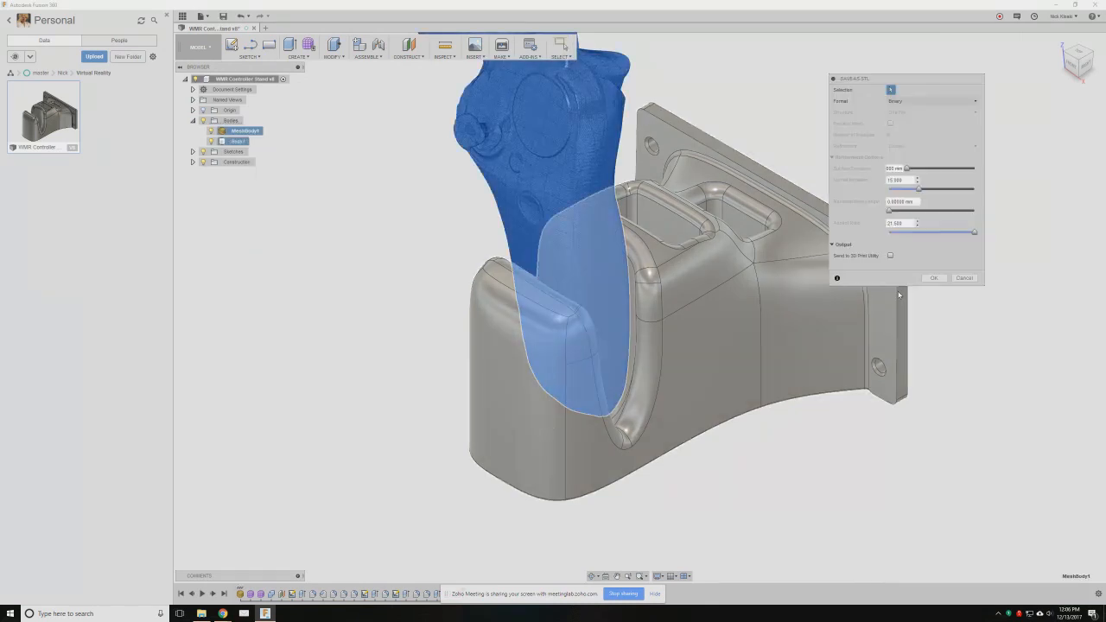
pyautogui.press('Return')
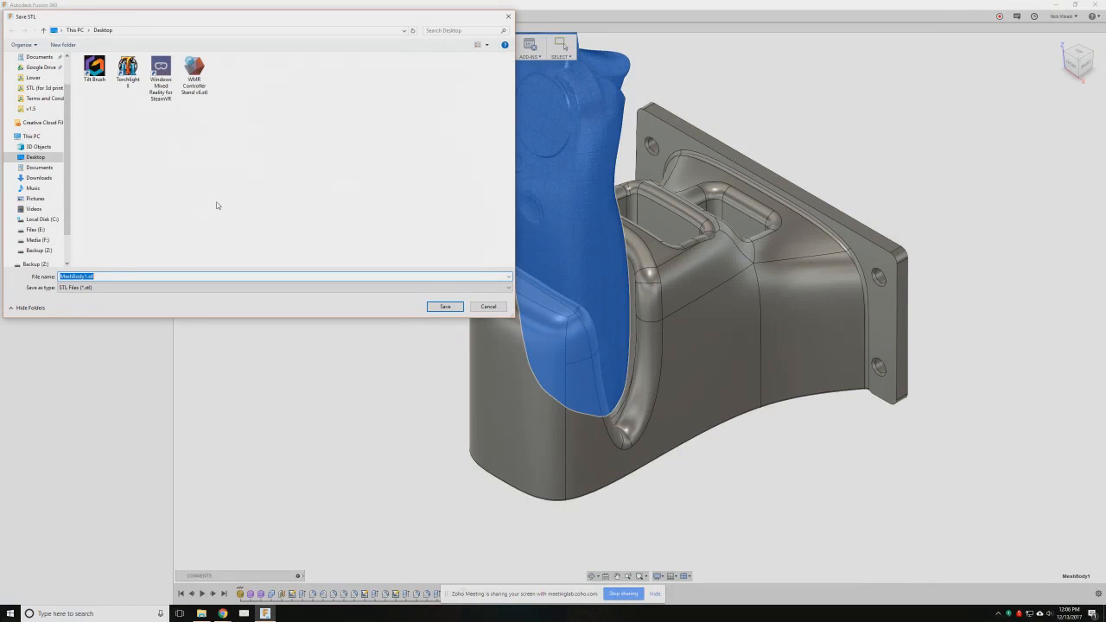
pyautogui.press('Return')
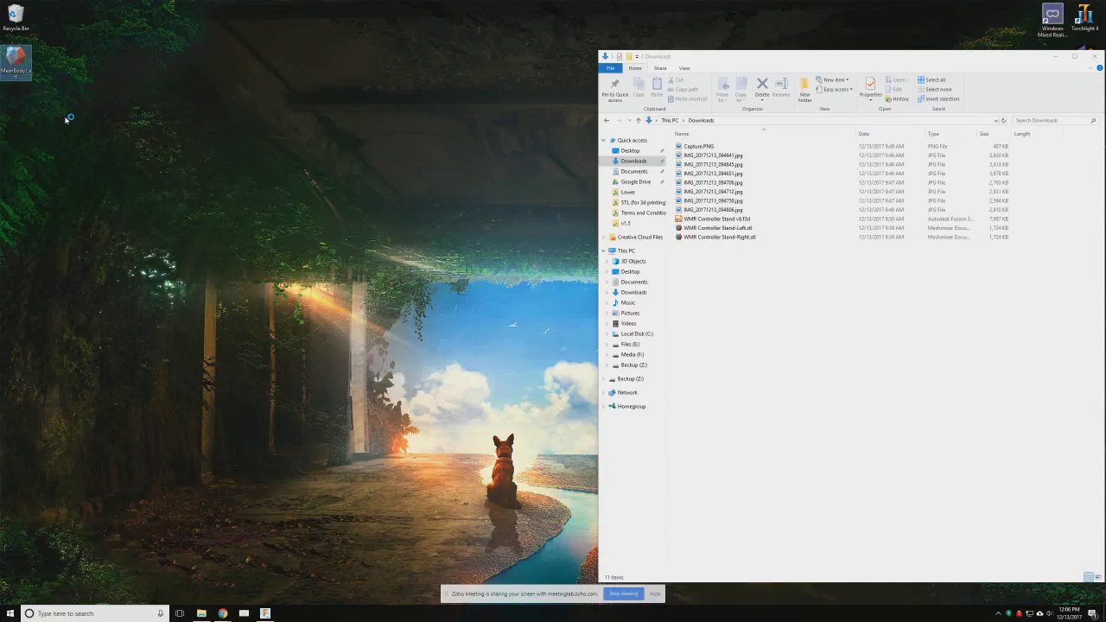
# - Open MeshBody1.stl from the desktop in Meshmixer and examine the scanned controller's ring and handle from several angles
pyautogui.doubleClick(16, 57)
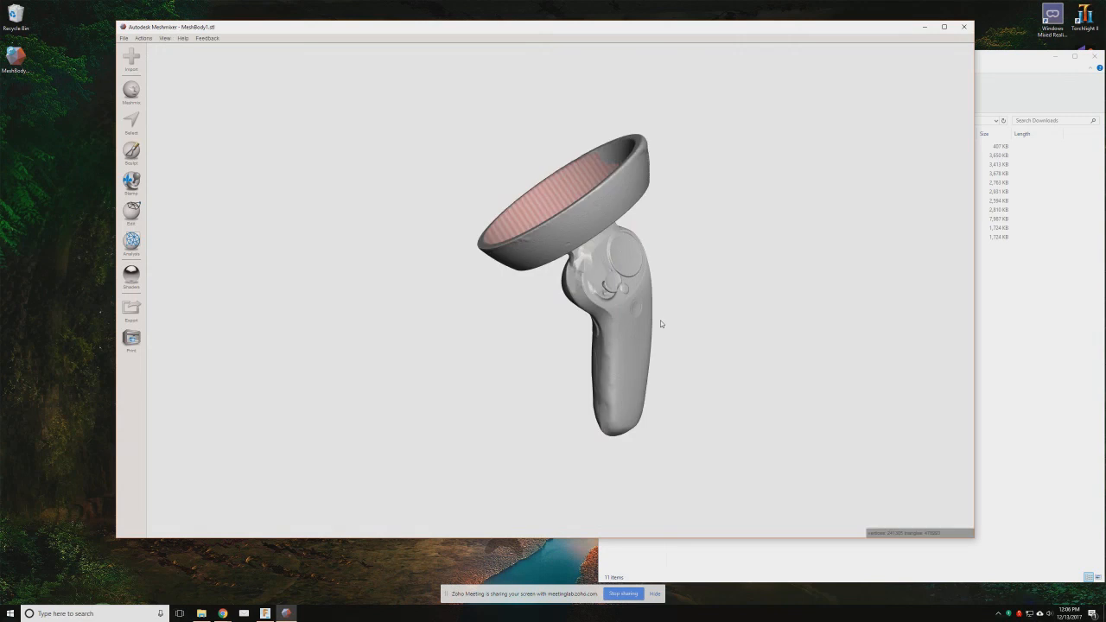
pyautogui.moveTo(770, 391)
pyautogui.mouseDown(button='right')
pyautogui.moveTo(731, 374)
pyautogui.moveTo(726, 297)
pyautogui.moveTo(696, 240)
pyautogui.moveTo(678, 294)
pyautogui.mouseUp(button='right')
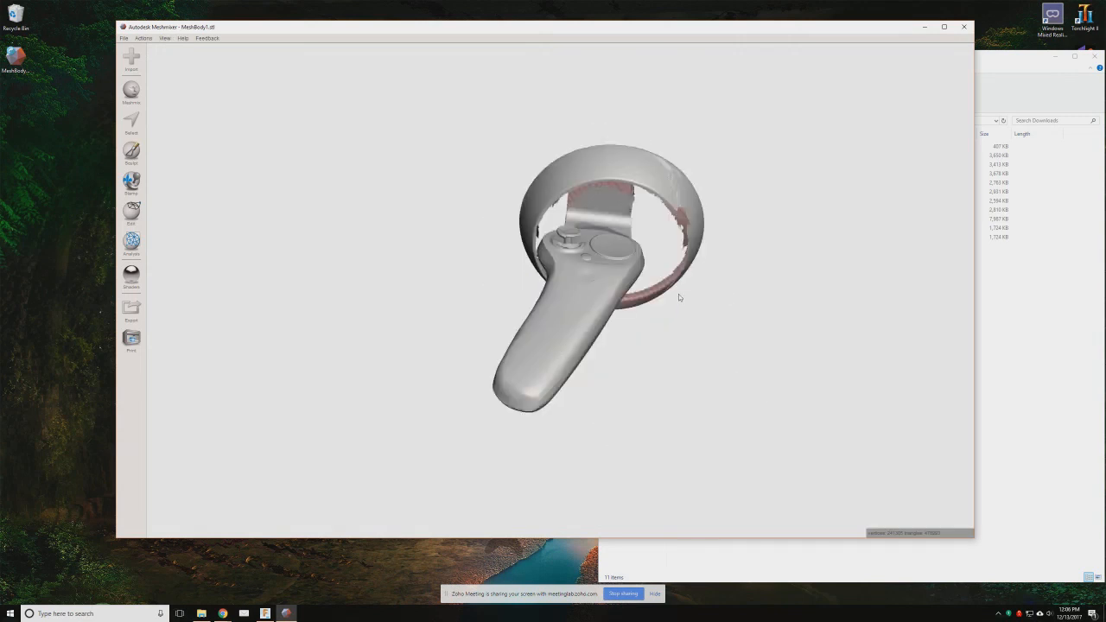
pyautogui.scroll(5, 637, 229)
pyautogui.moveTo(637, 229); pyautogui.dragTo(805, 187, button='right')
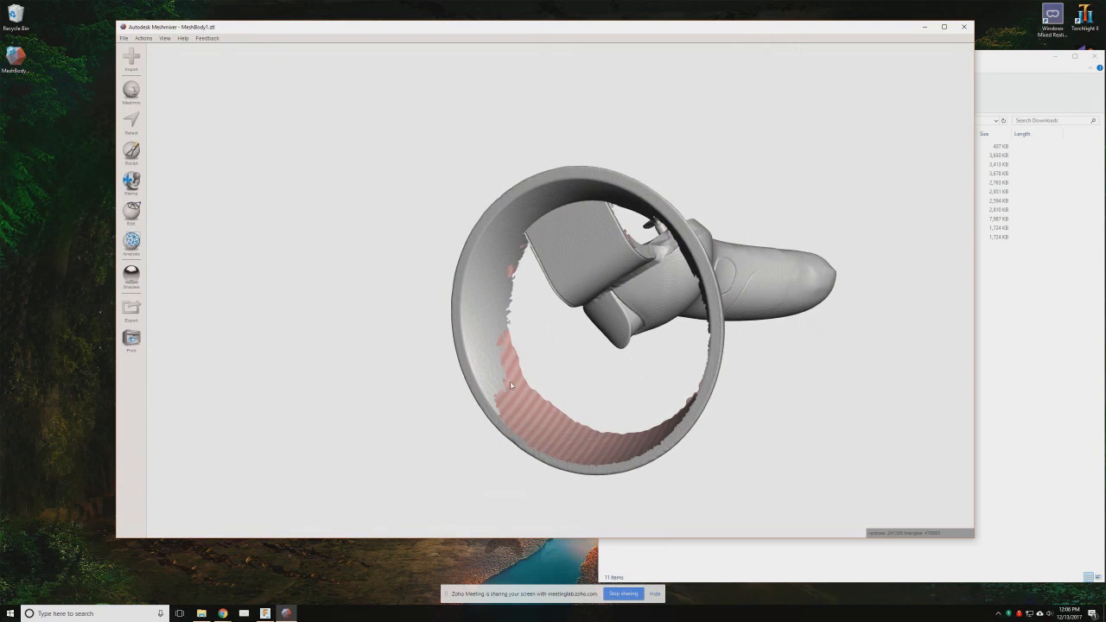
pyautogui.moveTo(510, 385); pyautogui.dragTo(748, 411, button='right')
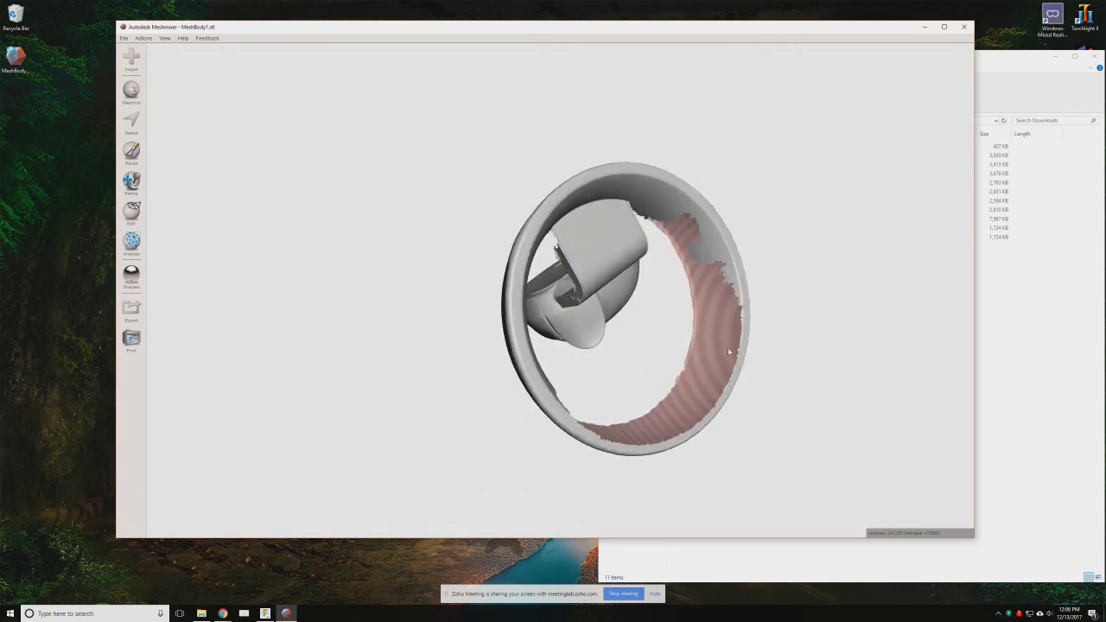
pyautogui.moveTo(728, 347); pyautogui.dragTo(457, 153, button='right')
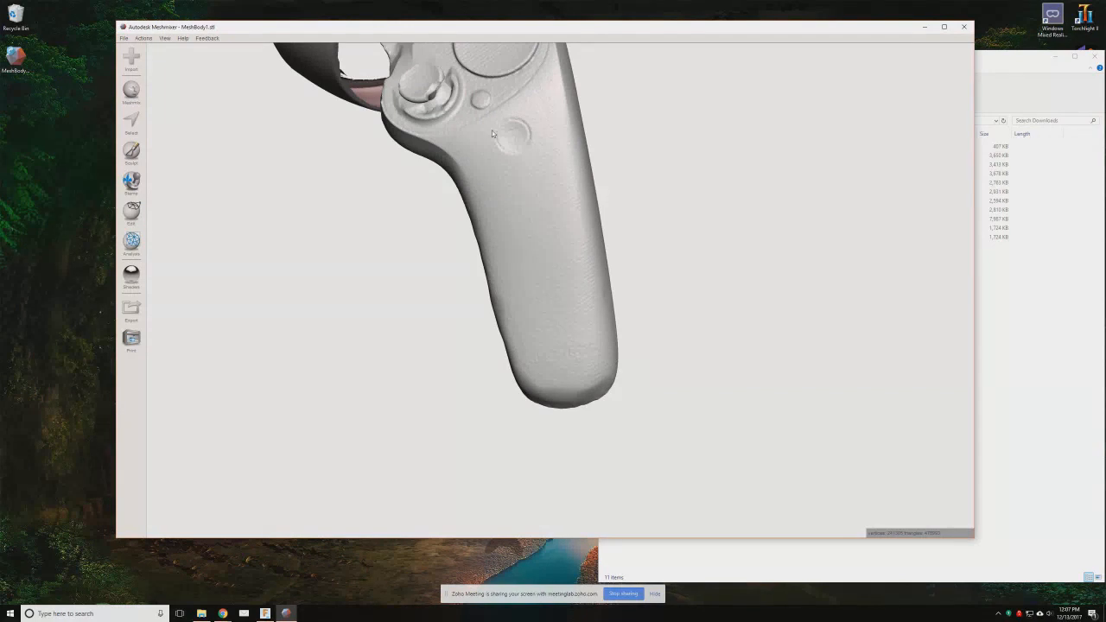
pyautogui.scroll(-4, 432, 292)
pyautogui.scroll(-2, 493, 311)
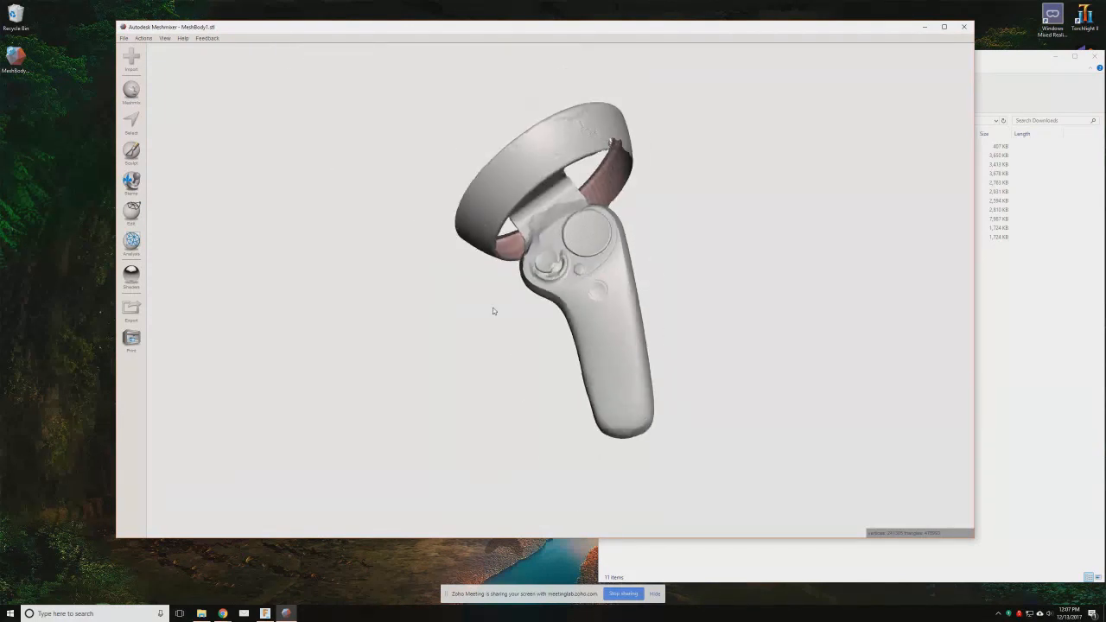
pyautogui.moveTo(494, 311); pyautogui.dragTo(468, 273, button='right')
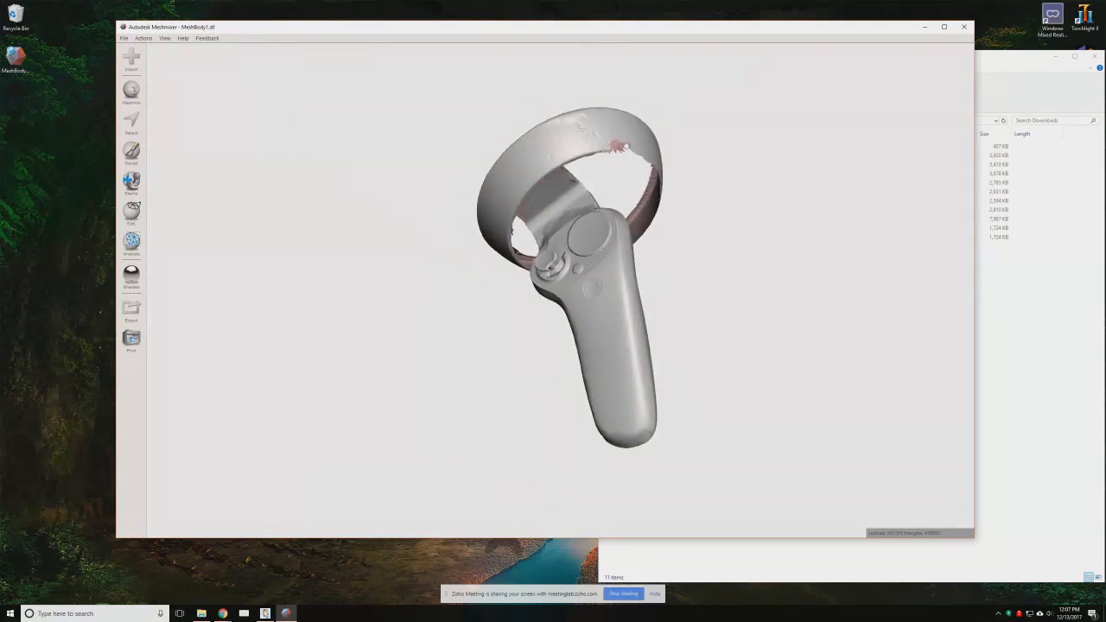
# - Switch back to Fusion 360, view the controller in its mount from behind and move the screen-sharing bar off the timeline
pyautogui.click(265, 614)
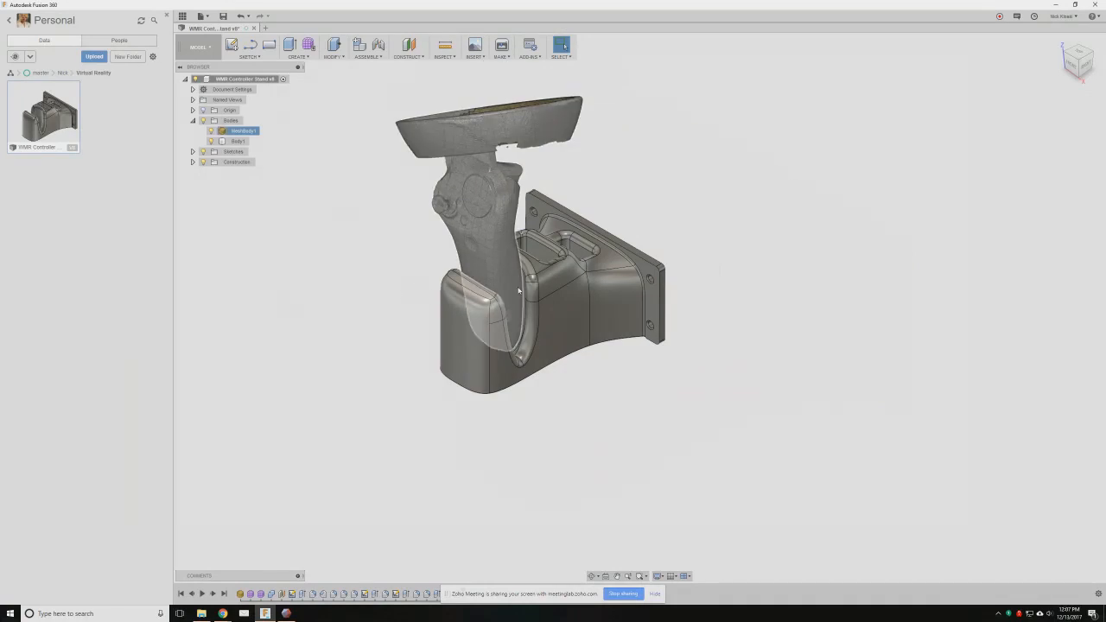
pyautogui.keyDown('shift'); pyautogui.moveTo(400, 328); pyautogui.dragTo(408, 334, button='middle'); pyautogui.keyUp('shift')
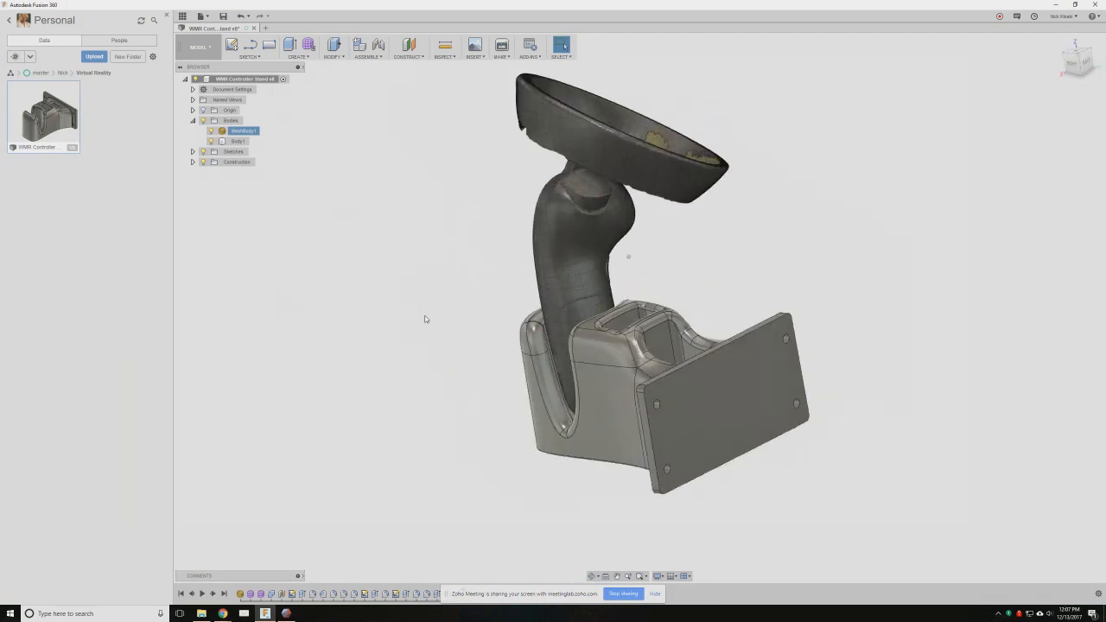
pyautogui.click(348, 375)
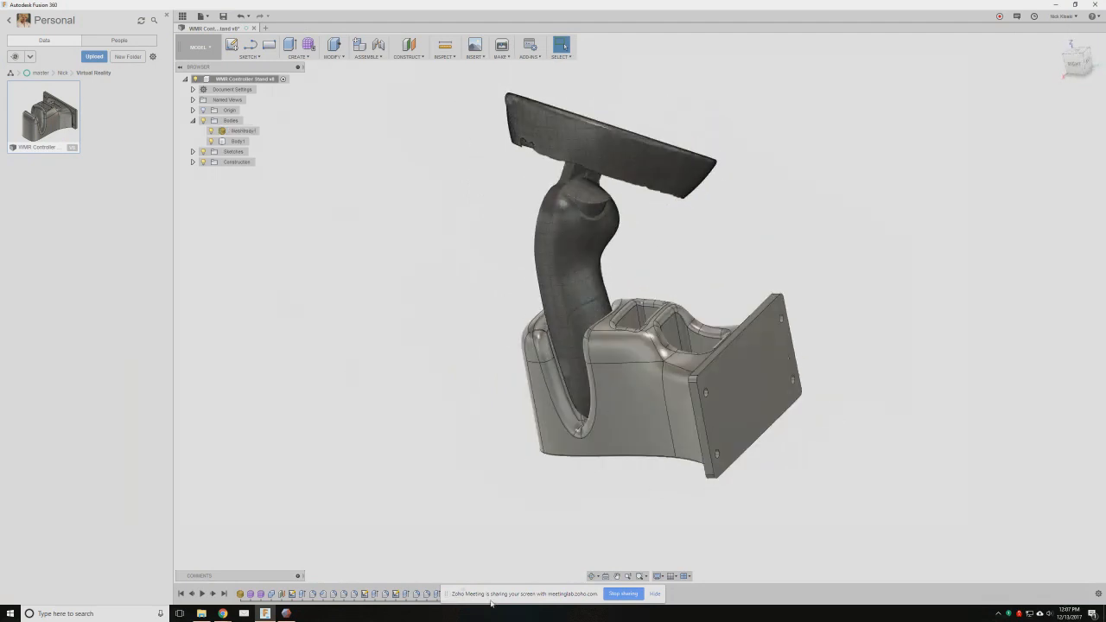
pyautogui.click(448, 594)
pyautogui.moveTo(448, 594); pyautogui.dragTo(873, 592)
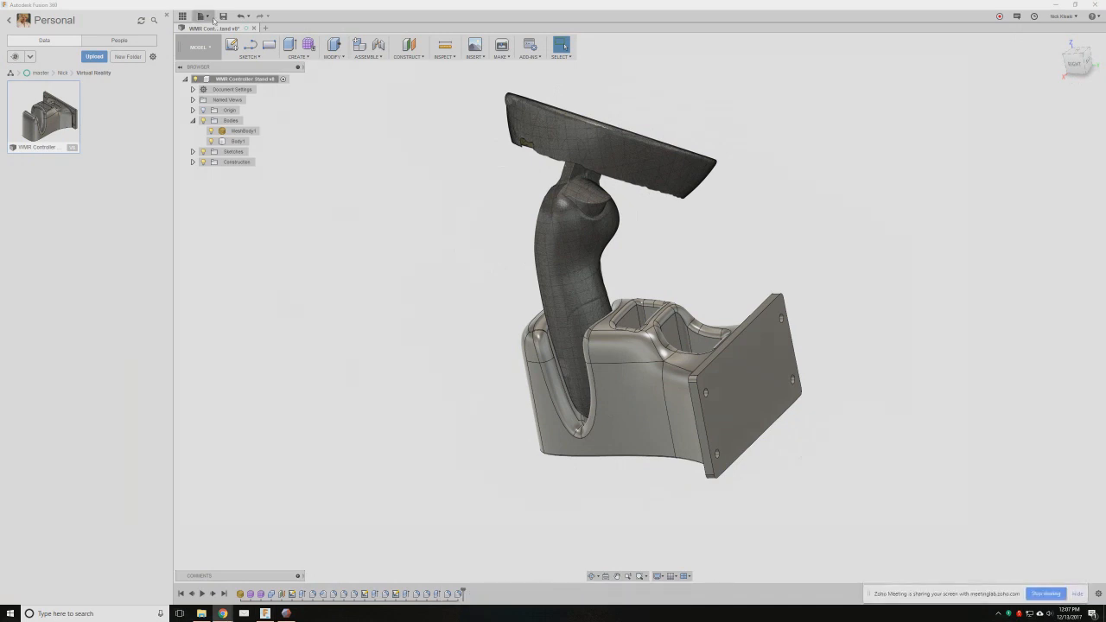
# - Create a new design and insert MeshBody1.stl from the desktop as a mesh, applying Move to Ground
pyautogui.click(204, 17)
pyautogui.click(228, 31)
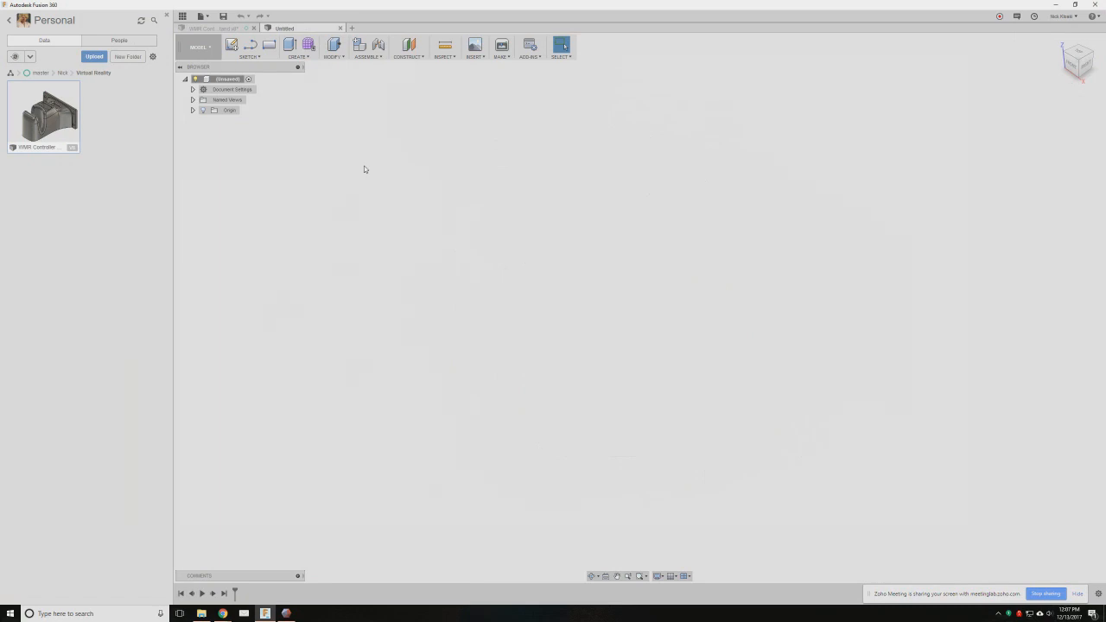
pyautogui.click(473, 57)
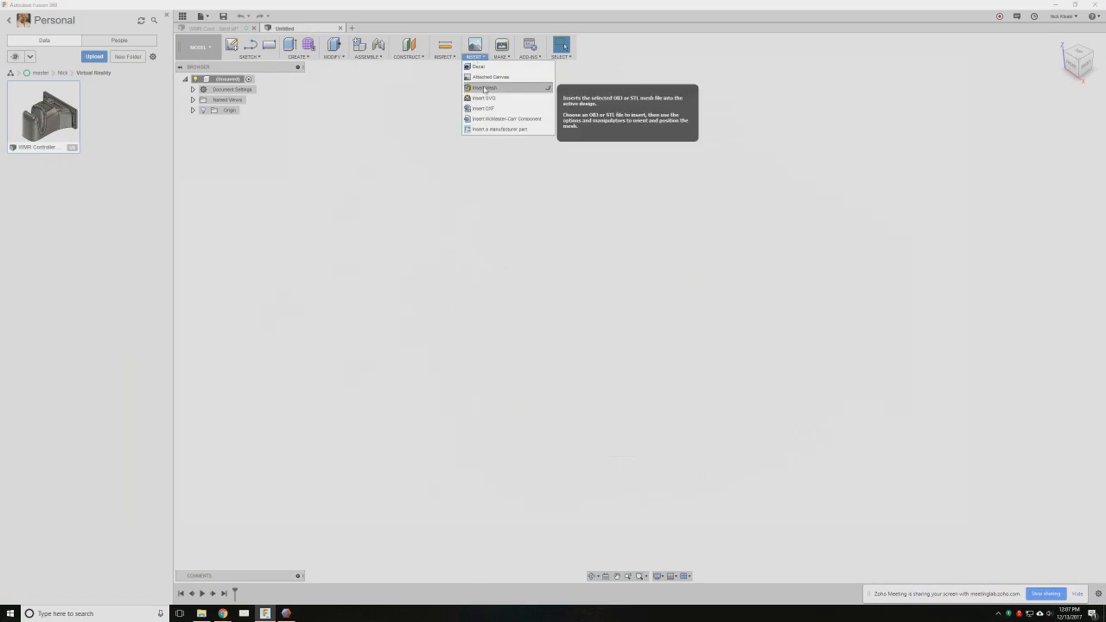
pyautogui.click(482, 87)
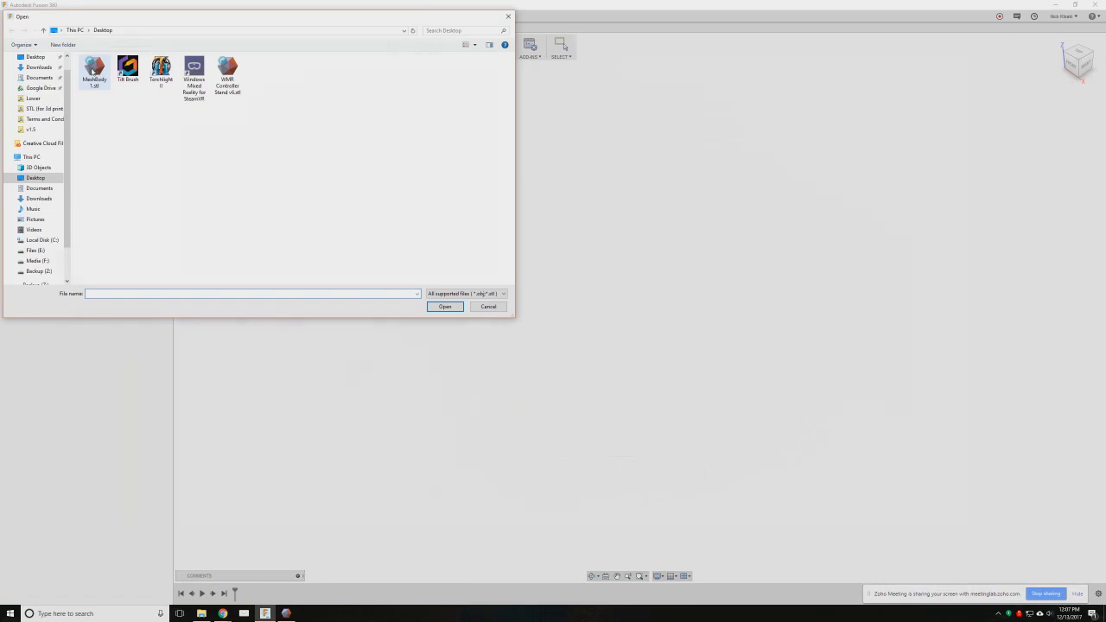
pyautogui.doubleClick(97, 75)
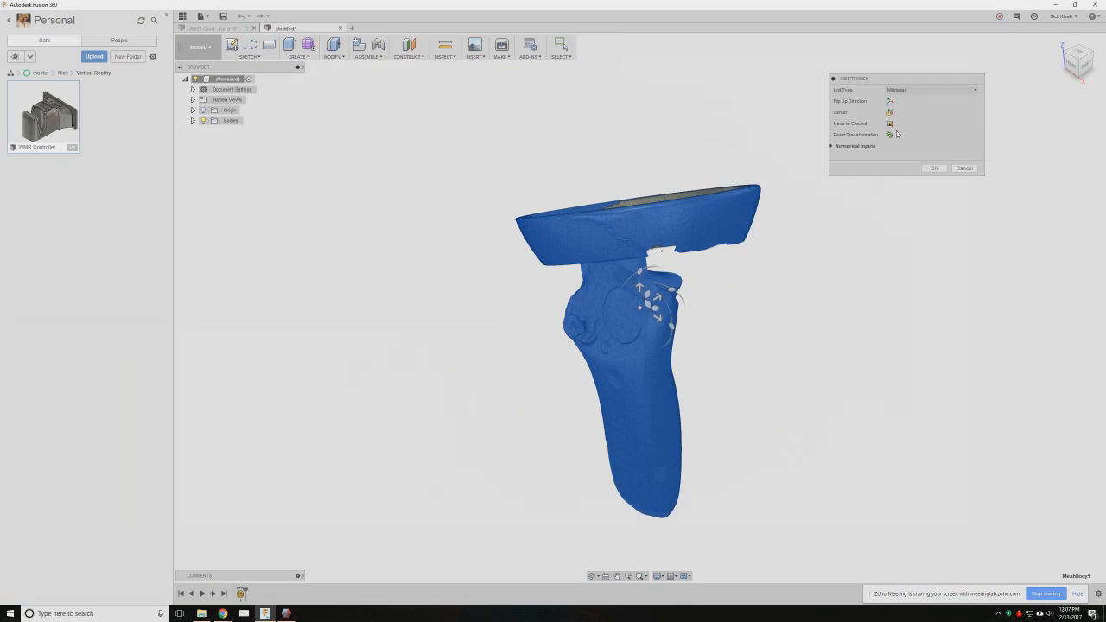
pyautogui.click(891, 124)
pyautogui.click(934, 169)
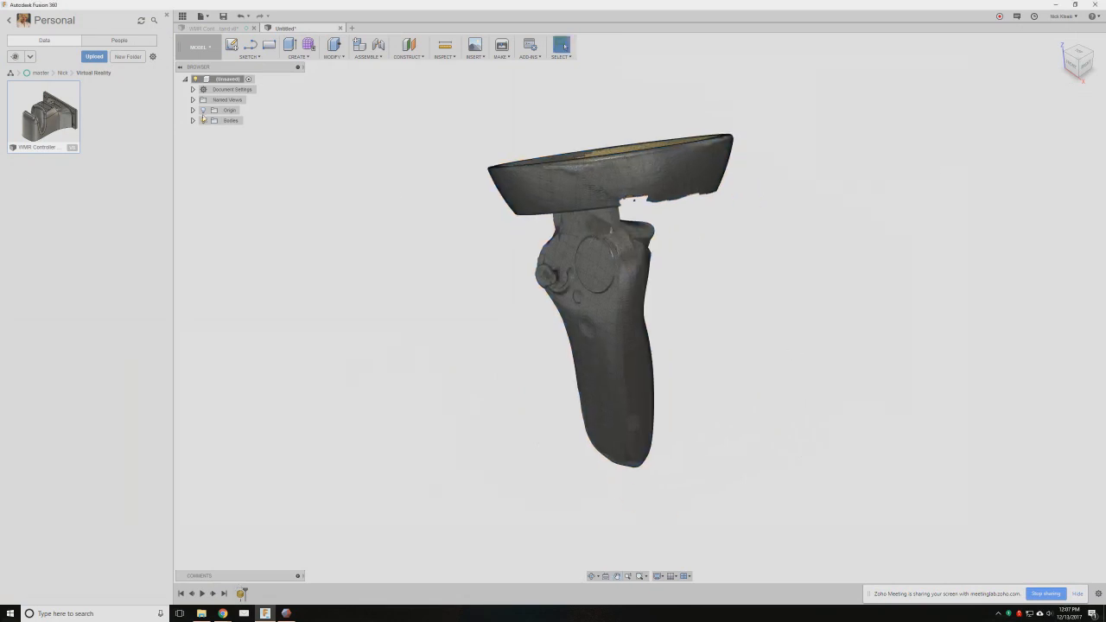
# - Show the origin and move the controller mesh up along Z until its handle tip sits just above the origin's height
pyautogui.click(203, 110)
pyautogui.keyDown('shift'); pyautogui.moveTo(636, 337); pyautogui.dragTo(666, 338, button='middle'); pyautogui.keyUp('shift')
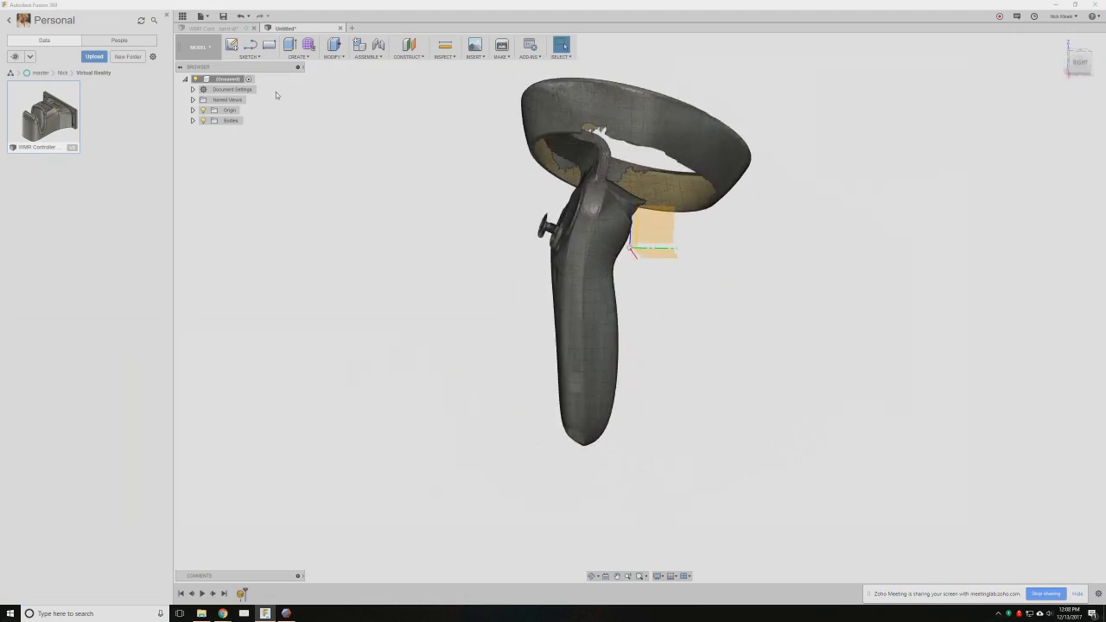
pyautogui.rightClick(572, 281)
pyautogui.click(572, 281)
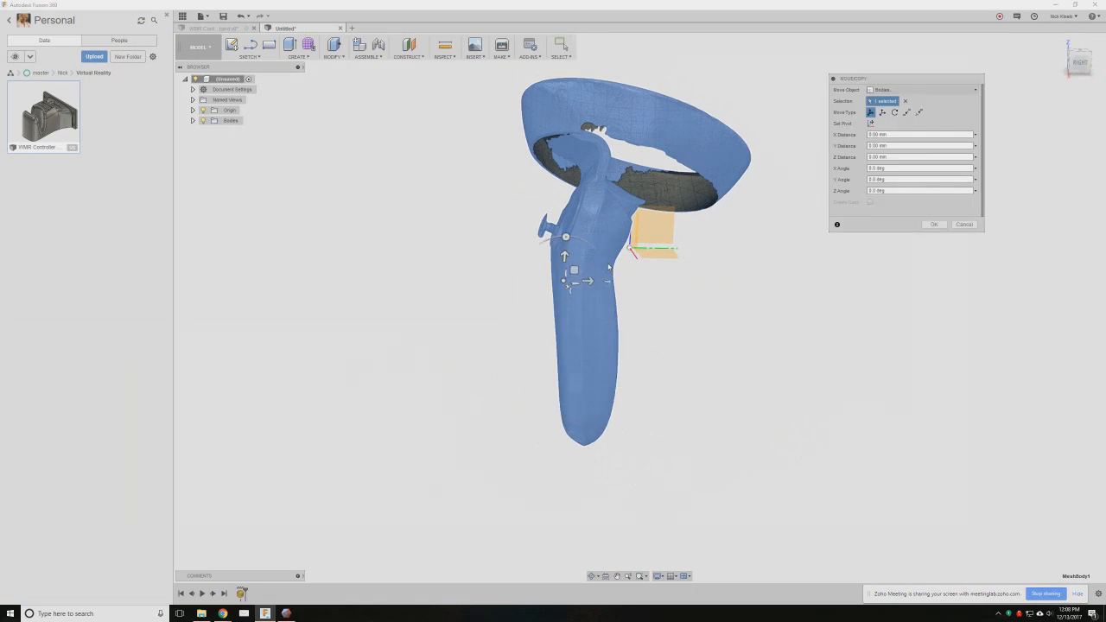
pyautogui.moveTo(564, 258); pyautogui.dragTo(553, 103)
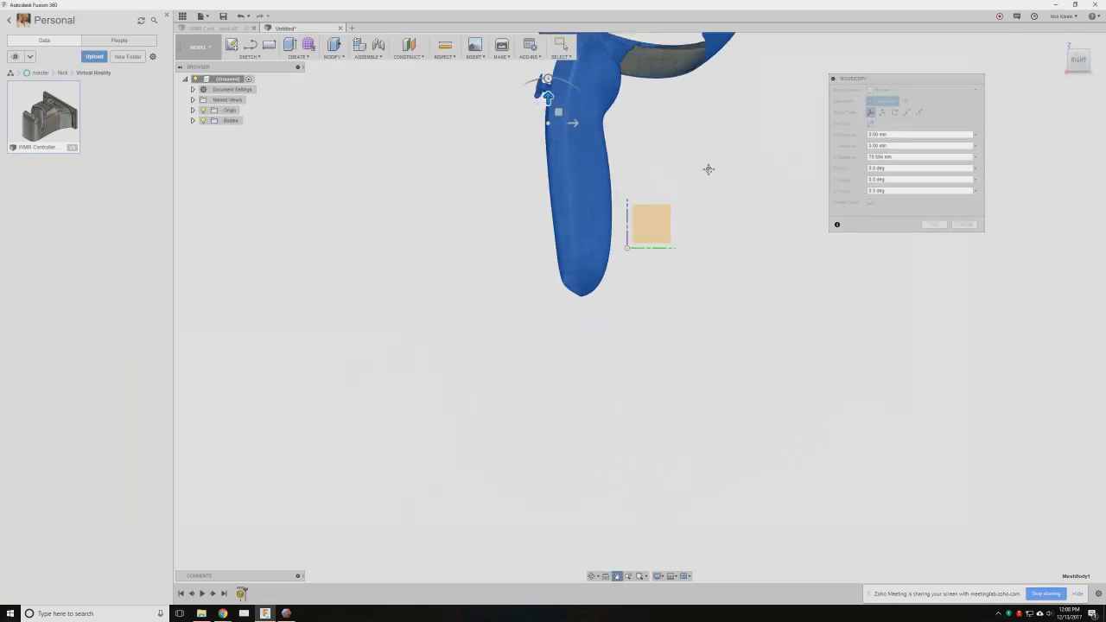
pyautogui.moveTo(709, 170); pyautogui.dragTo(680, 289, button='middle')
pyautogui.moveTo(520, 216); pyautogui.dragTo(519, 162)
pyautogui.click(933, 225)
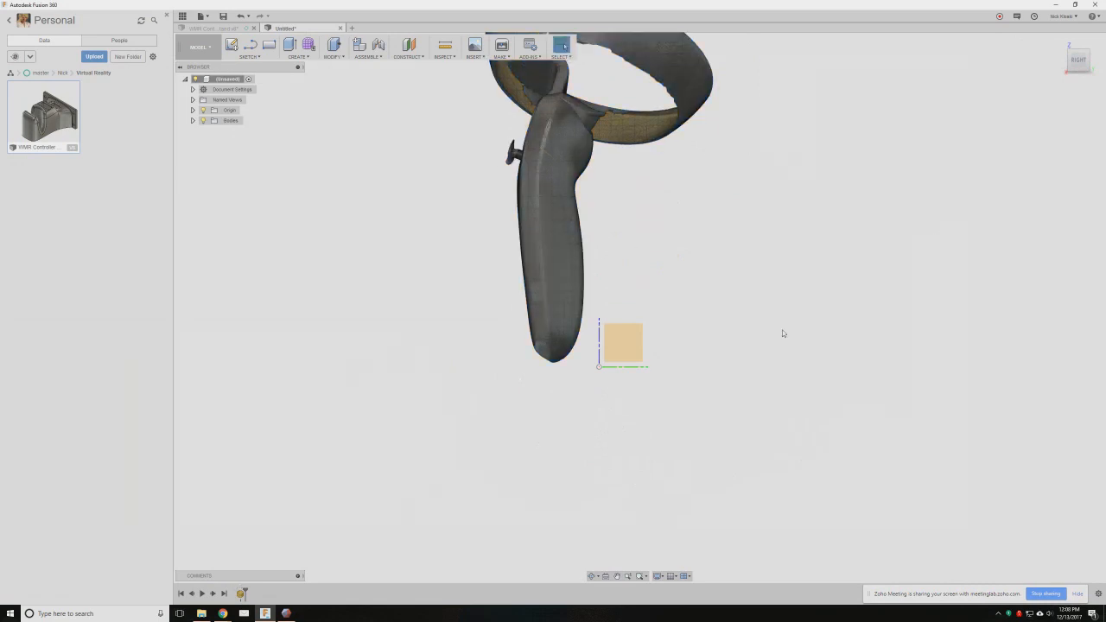
pyautogui.scroll(-4, 784, 329)
pyautogui.keyDown('shift'); pyautogui.moveTo(784, 327); pyautogui.dragTo(713, 310, button='middle'); pyautogui.keyUp('shift')
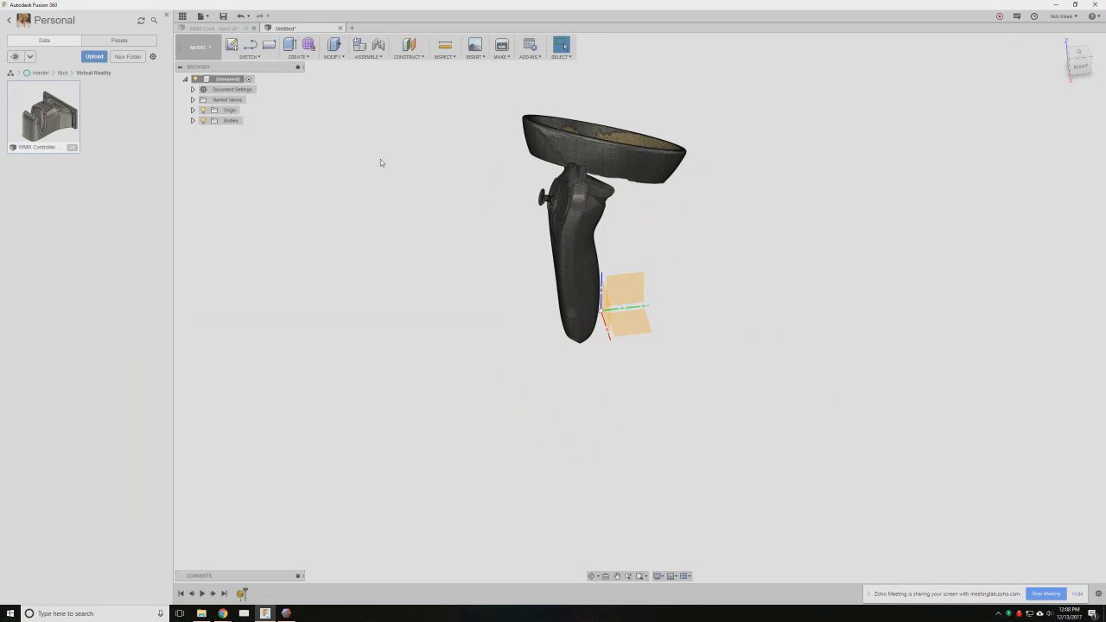
# - Create a T-spline form box enclosing the controller's handle tip, with two faces along each of its length, width and height
pyautogui.click(312, 45)
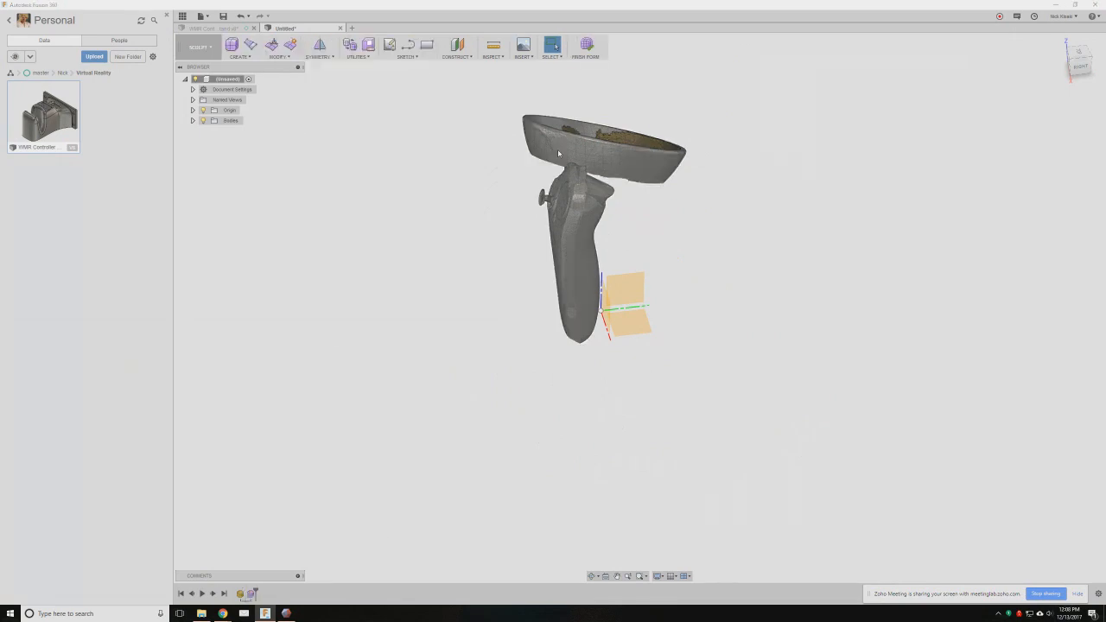
pyautogui.click(232, 45)
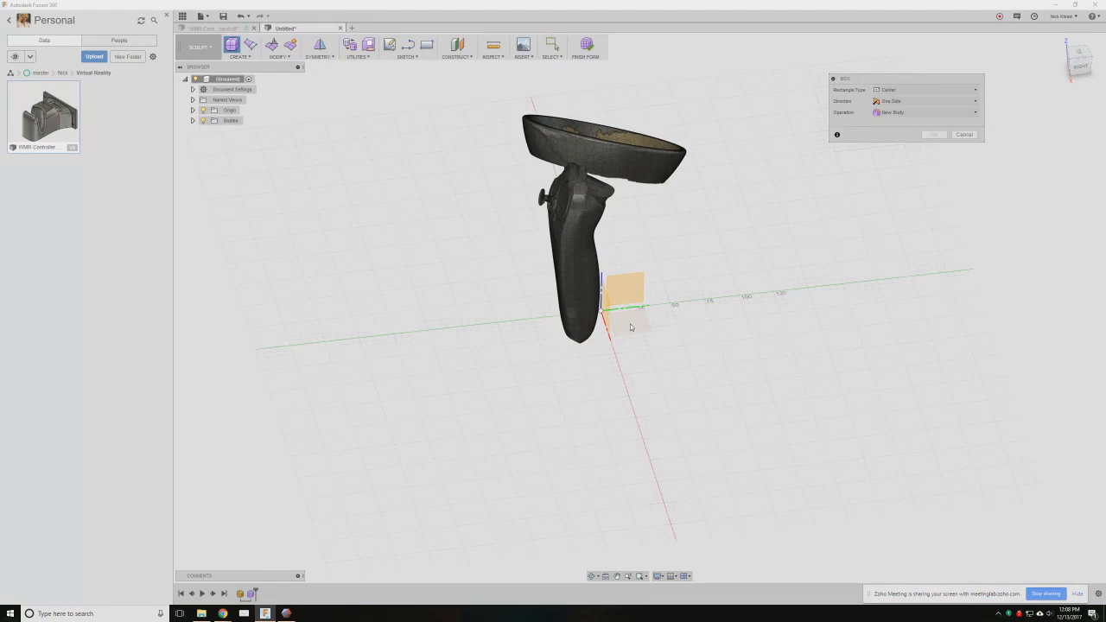
pyautogui.click(581, 344)
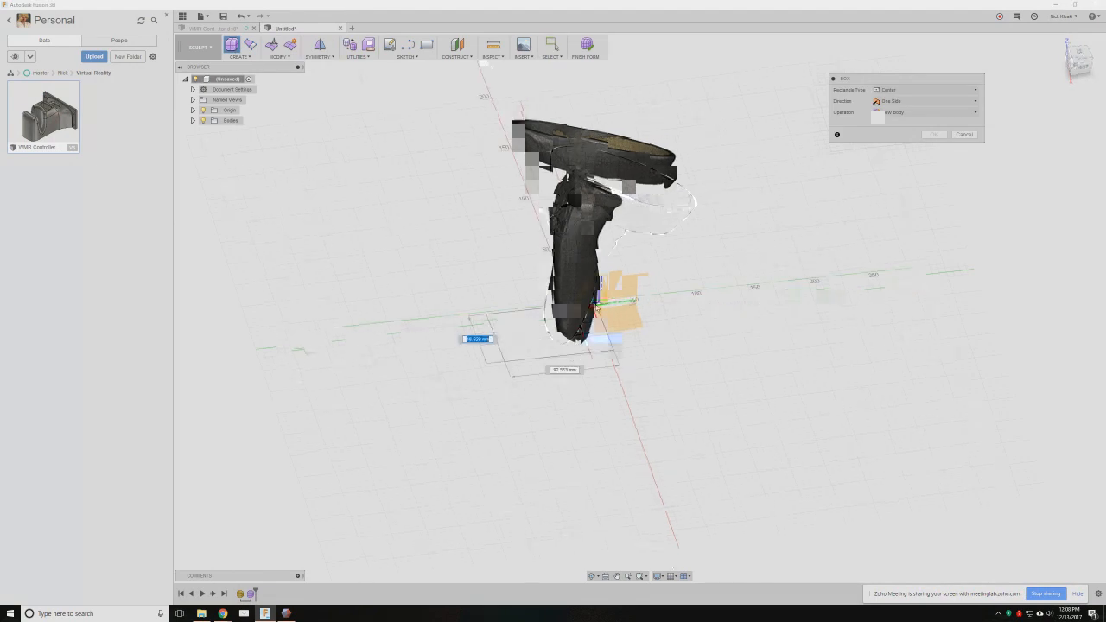
pyautogui.click(597, 309)
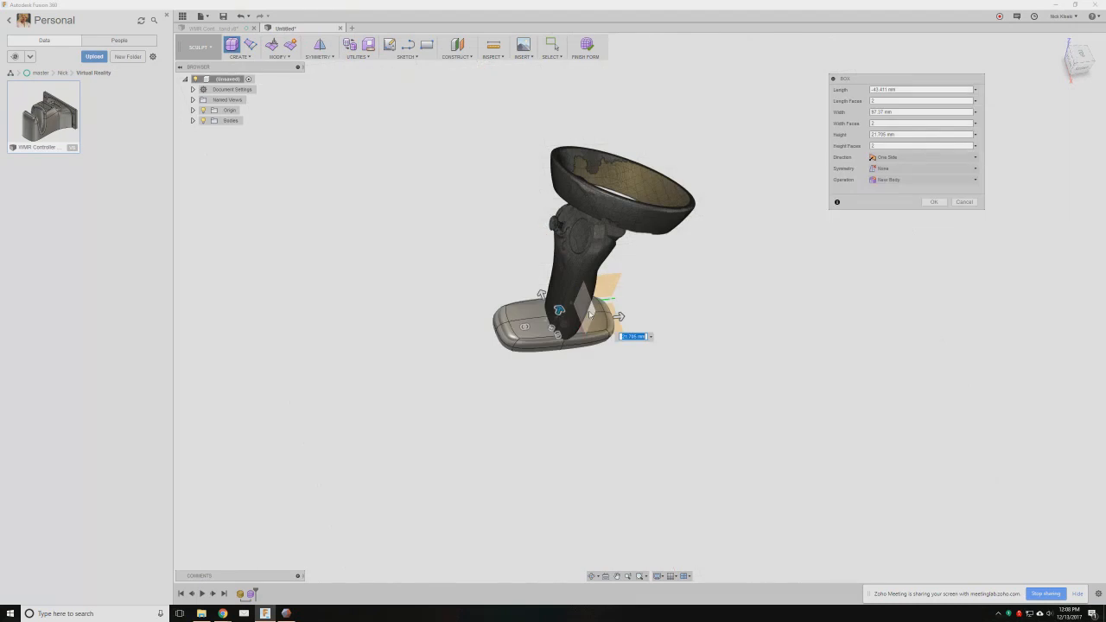
pyautogui.moveTo(558, 308); pyautogui.dragTo(569, 276)
pyautogui.click(934, 202)
# - Apply internal mirror symmetry to the form box, splitting it into matching halves along its vertical centre line
pyautogui.keyDown('shift'); pyautogui.moveTo(647, 458); pyautogui.dragTo(622, 438, button='middle'); pyautogui.keyUp('shift')
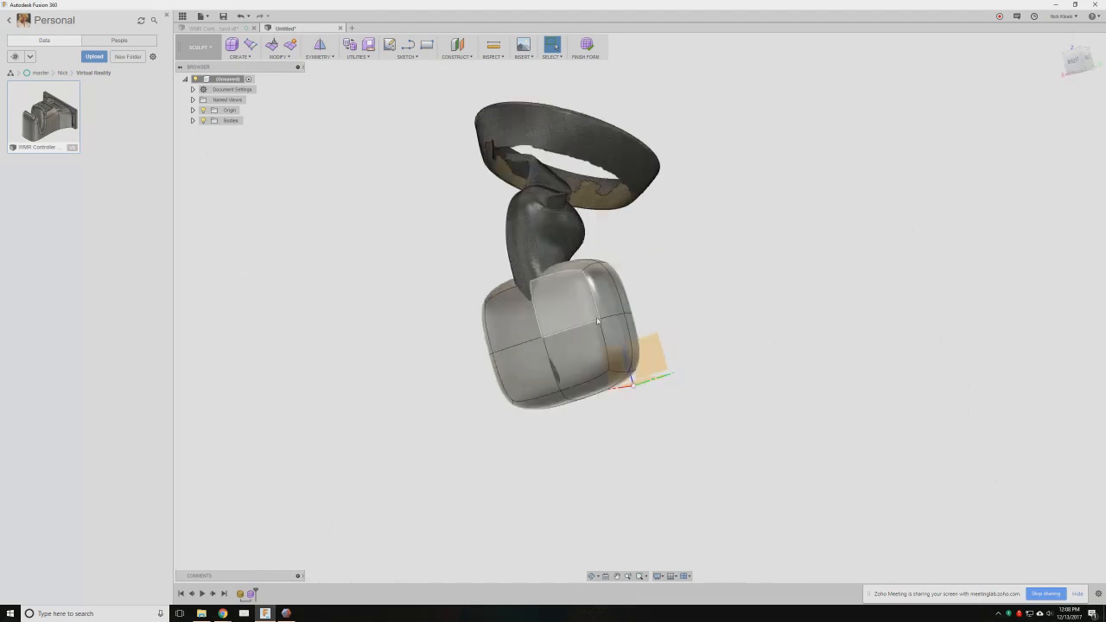
pyautogui.click(538, 308)
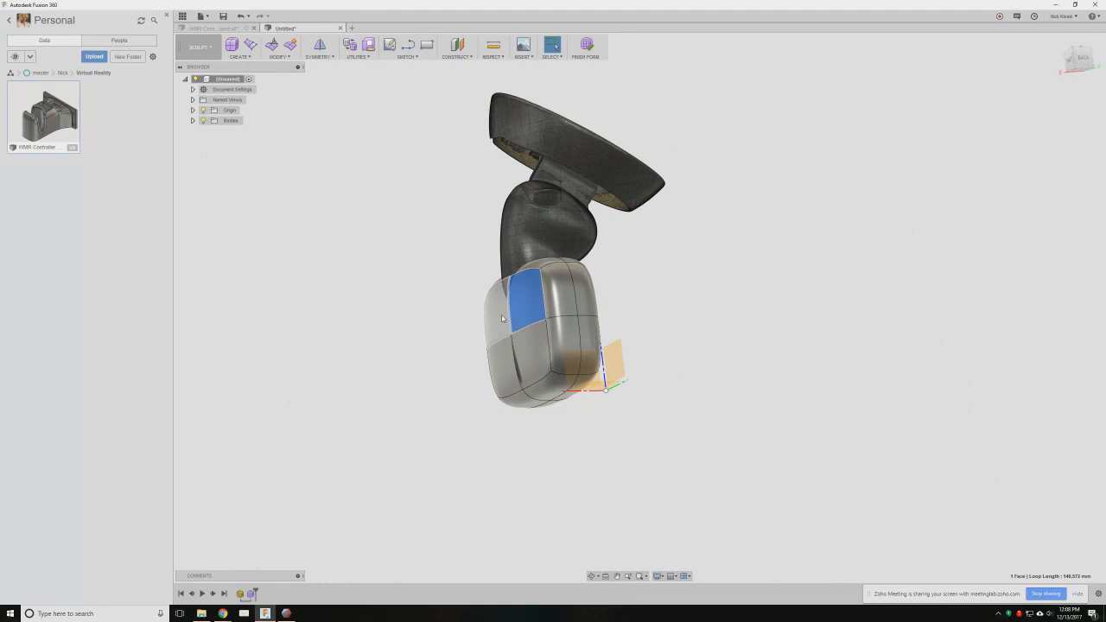
pyautogui.click(319, 44)
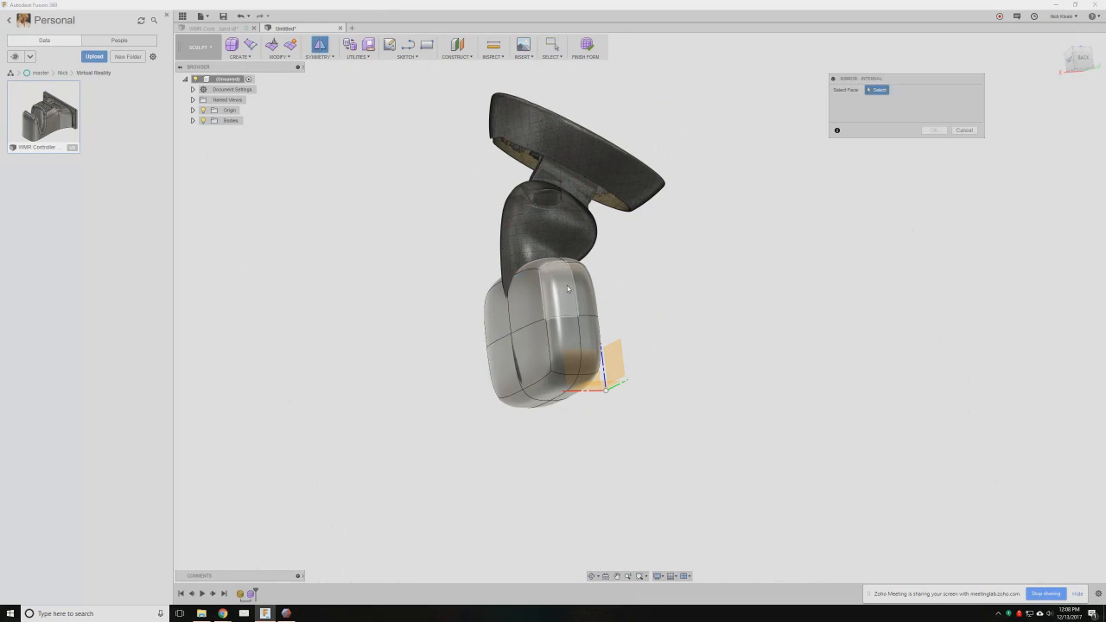
pyautogui.click(568, 288)
pyautogui.press('Return')
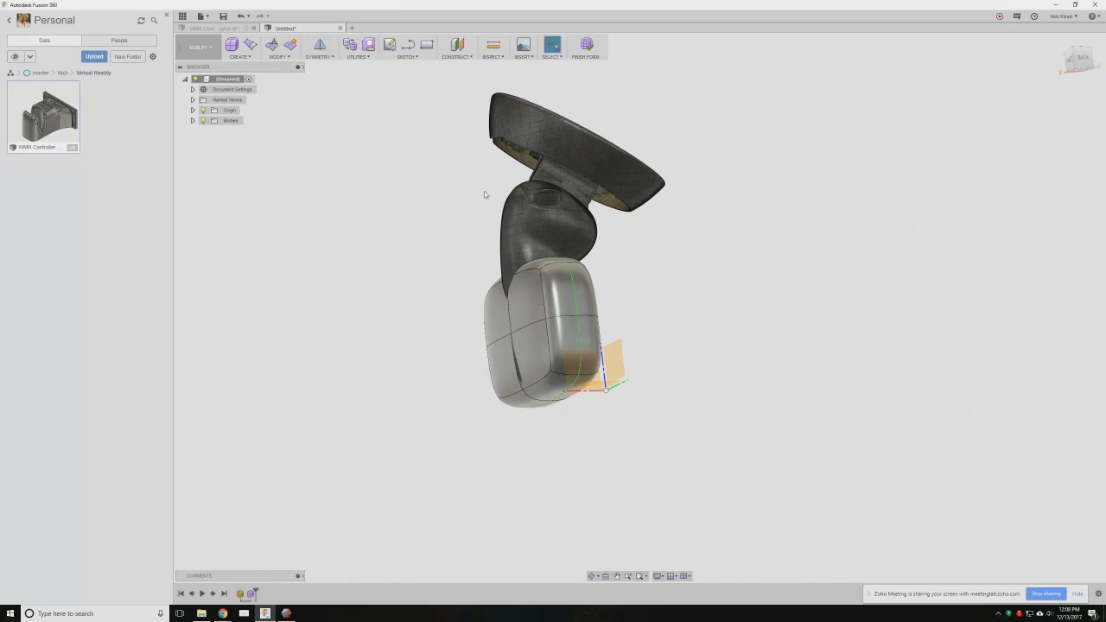
pyautogui.click(530, 309)
pyautogui.keyDown('ctrl'); pyautogui.click(499, 313); pyautogui.keyUp('ctrl')
pyautogui.keyDown('ctrl'); pyautogui.click(503, 363); pyautogui.keyUp('ctrl')
pyautogui.keyDown('ctrl'); pyautogui.click(533, 349); pyautogui.keyUp('ctrl')
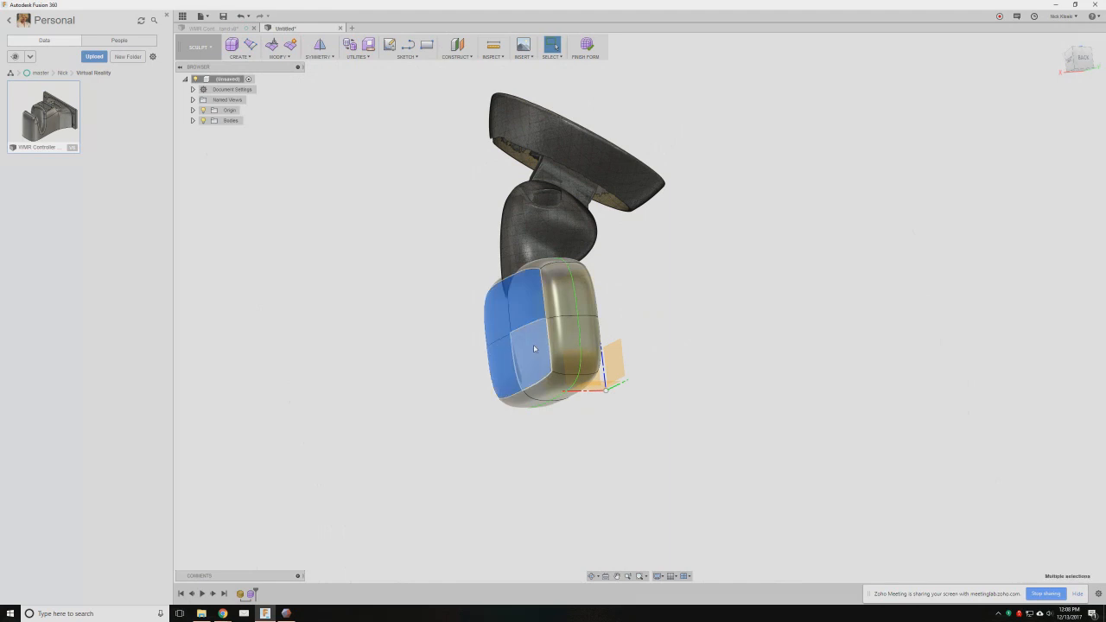
pyautogui.rightClick(535, 349)
pyautogui.click(531, 316)
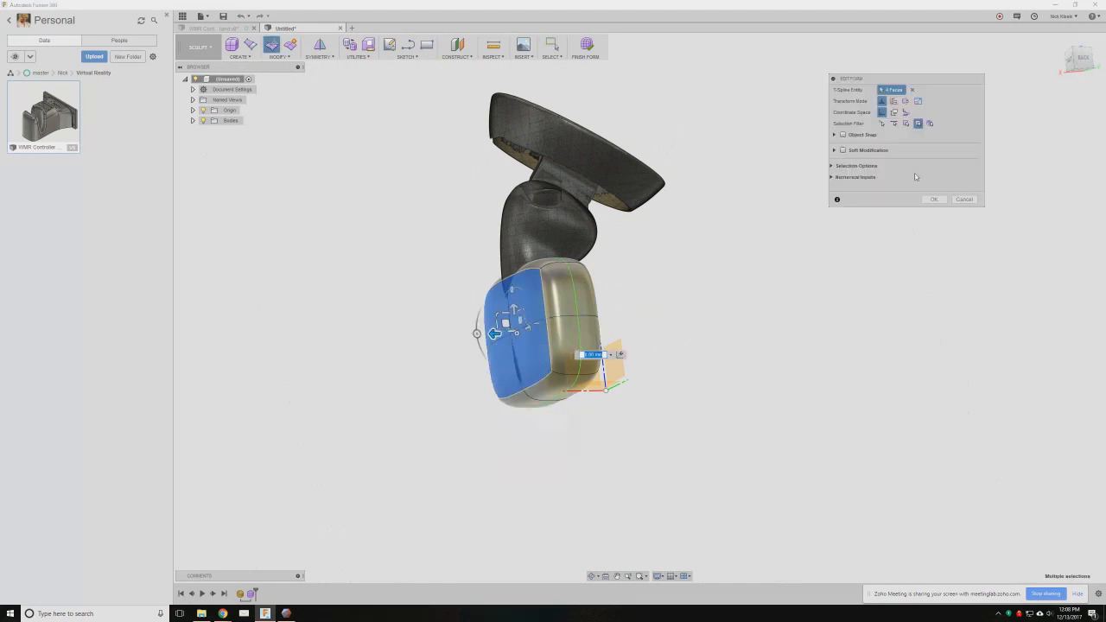
pyautogui.click(975, 203)
pyautogui.click(432, 298)
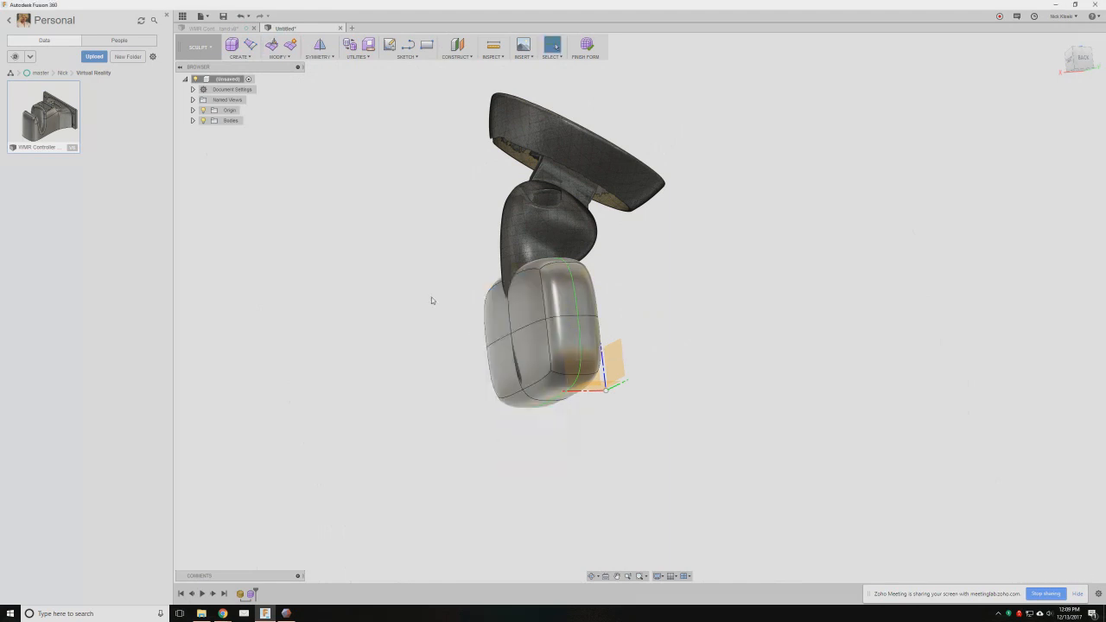
# - Move the box's four side faces slightly outward with Edit Form, widening the form symmetrically around the handle
pyautogui.click(524, 311)
pyautogui.keyDown('shift'); pyautogui.click(499, 312); pyautogui.keyUp('shift')
pyautogui.keyDown('ctrl'); pyautogui.click(503, 365); pyautogui.keyUp('ctrl')
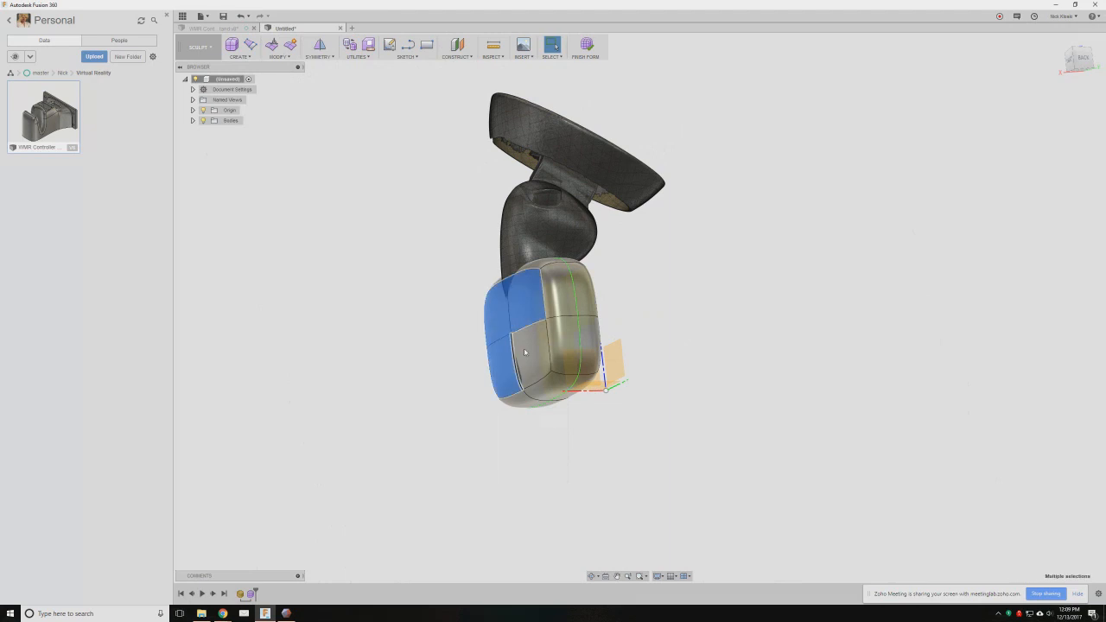
pyautogui.keyDown('ctrl'); pyautogui.click(531, 356); pyautogui.keyUp('ctrl')
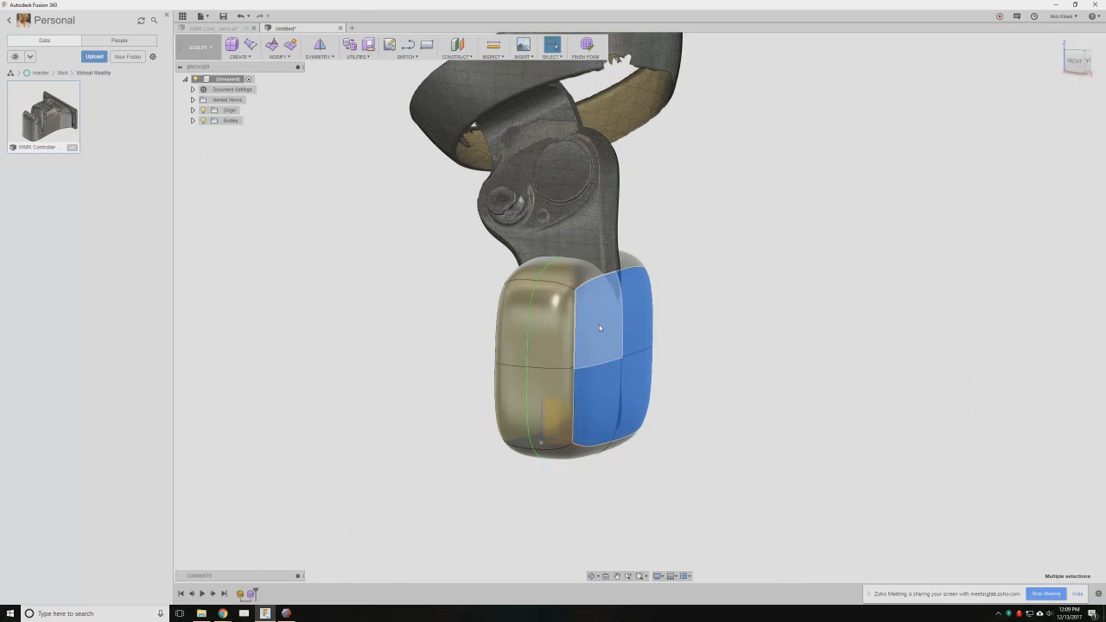
pyautogui.rightClick(600, 328)
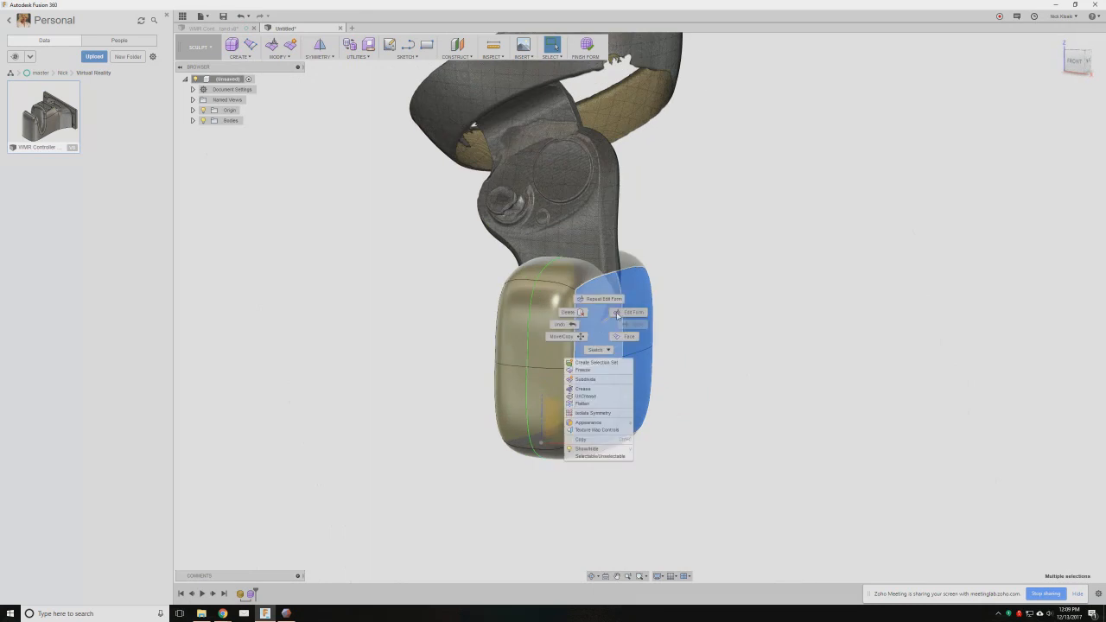
pyautogui.click(618, 314)
pyautogui.moveTo(636, 358); pyautogui.dragTo(658, 360)
pyautogui.keyDown('shift'); pyautogui.moveTo(658, 361); pyautogui.dragTo(564, 248, button='middle'); pyautogui.keyUp('shift')
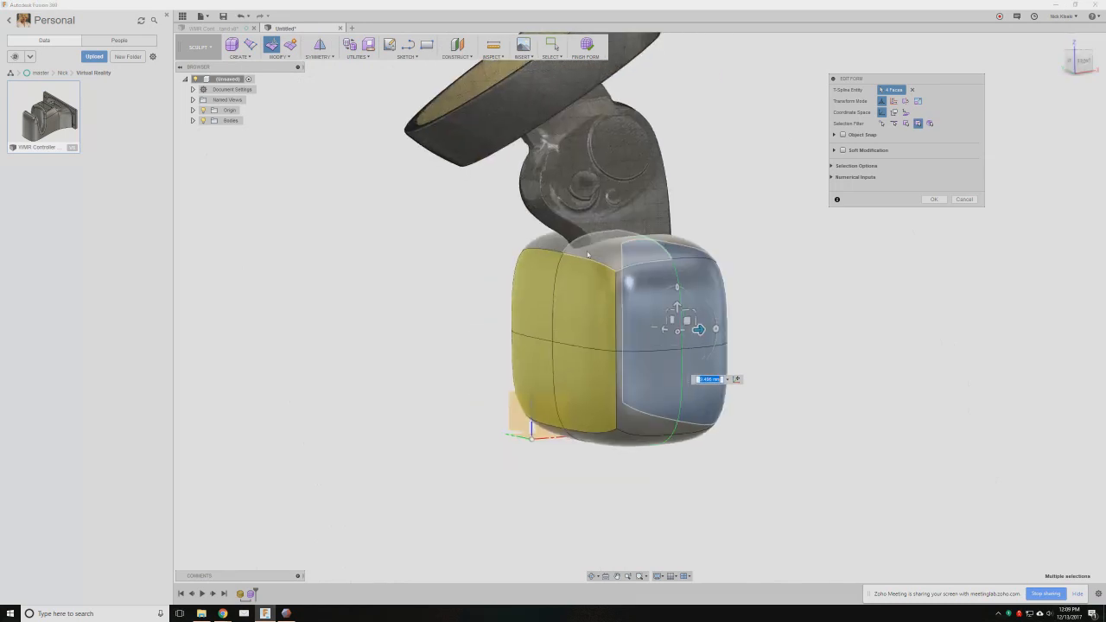
pyautogui.keyDown('shift'); pyautogui.moveTo(588, 255); pyautogui.dragTo(511, 317, button='middle'); pyautogui.keyUp('shift')
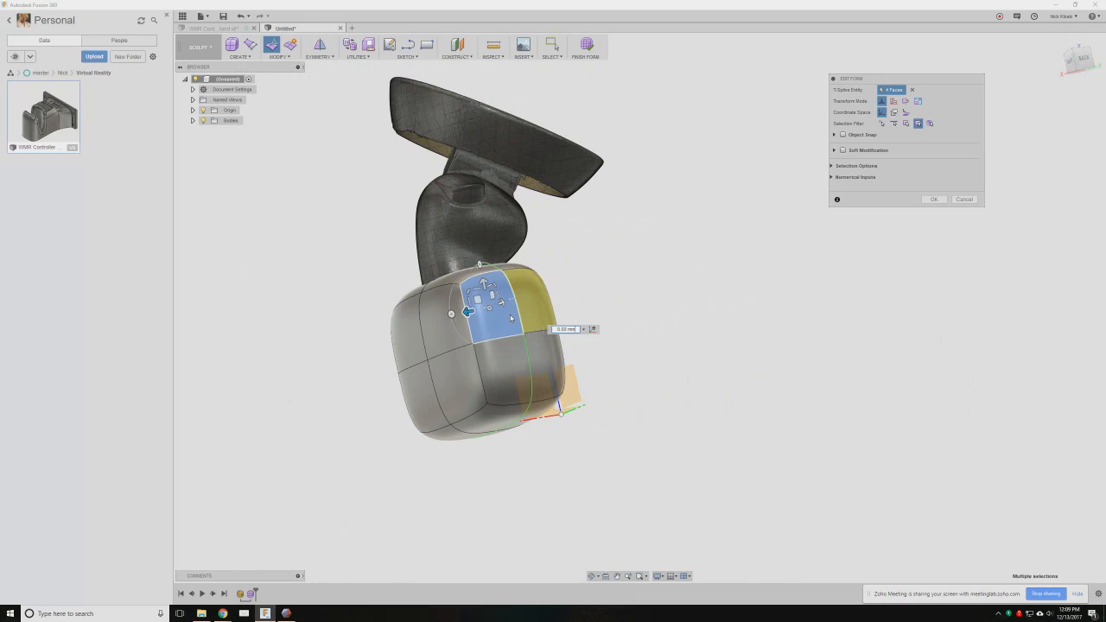
# - Extrude the box's four rear faces away from the handle with Edit Form, adding new segments that lengthen the mount body
pyautogui.click(511, 319)
pyautogui.keyDown('shift'); pyautogui.click(541, 347); pyautogui.keyUp('shift')
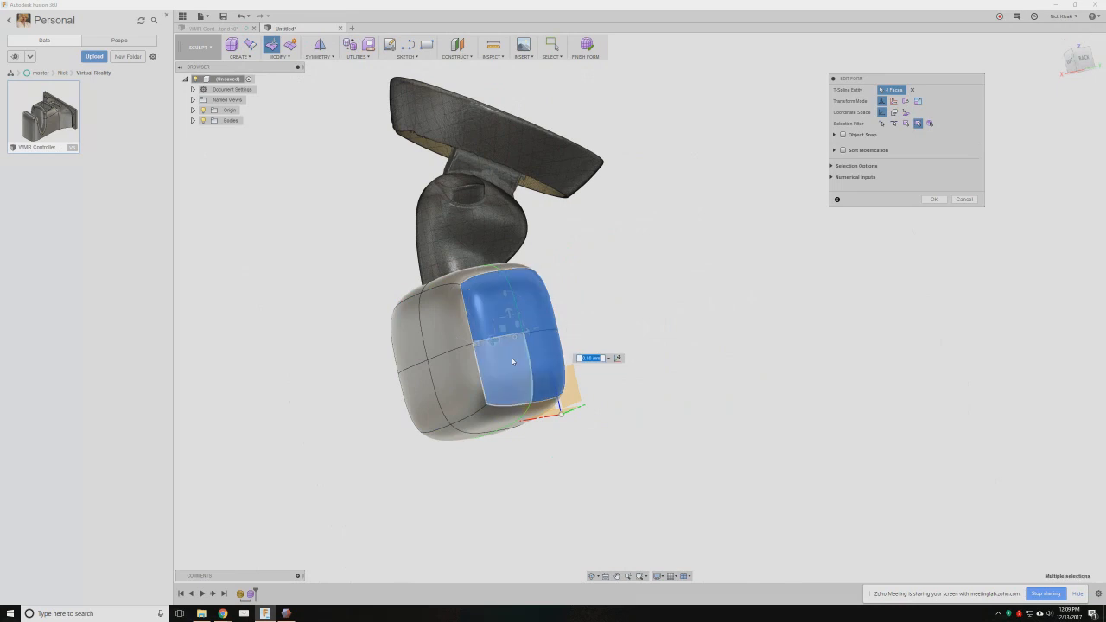
pyautogui.keyDown('shift'); pyautogui.moveTo(491, 340); pyautogui.dragTo(564, 345, button='middle'); pyautogui.keyUp('shift')
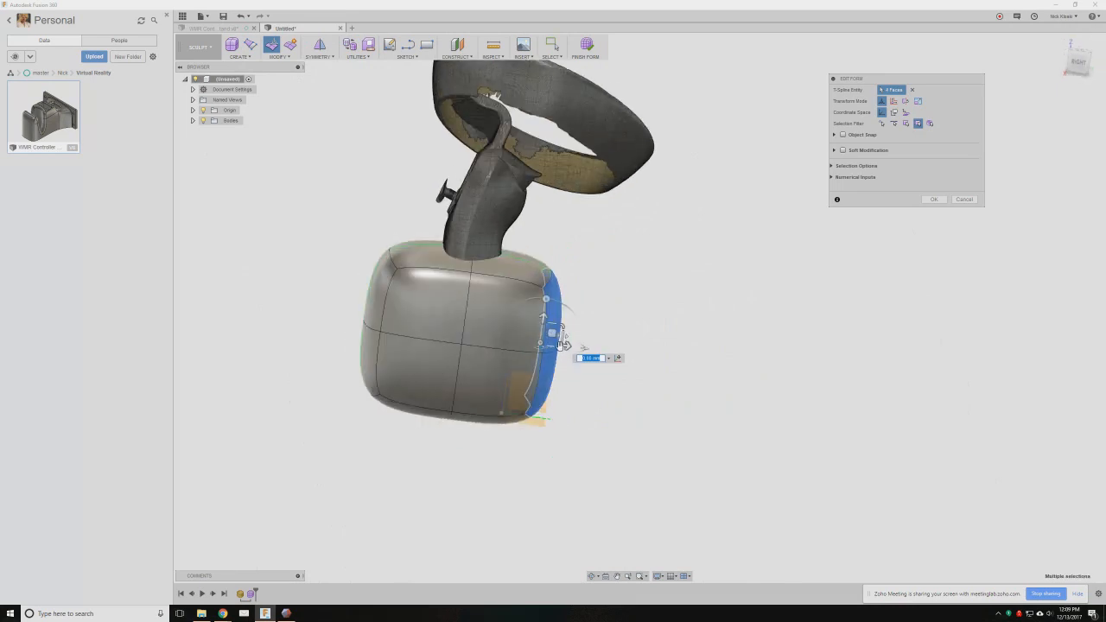
pyautogui.moveTo(562, 344); pyautogui.dragTo(697, 362)
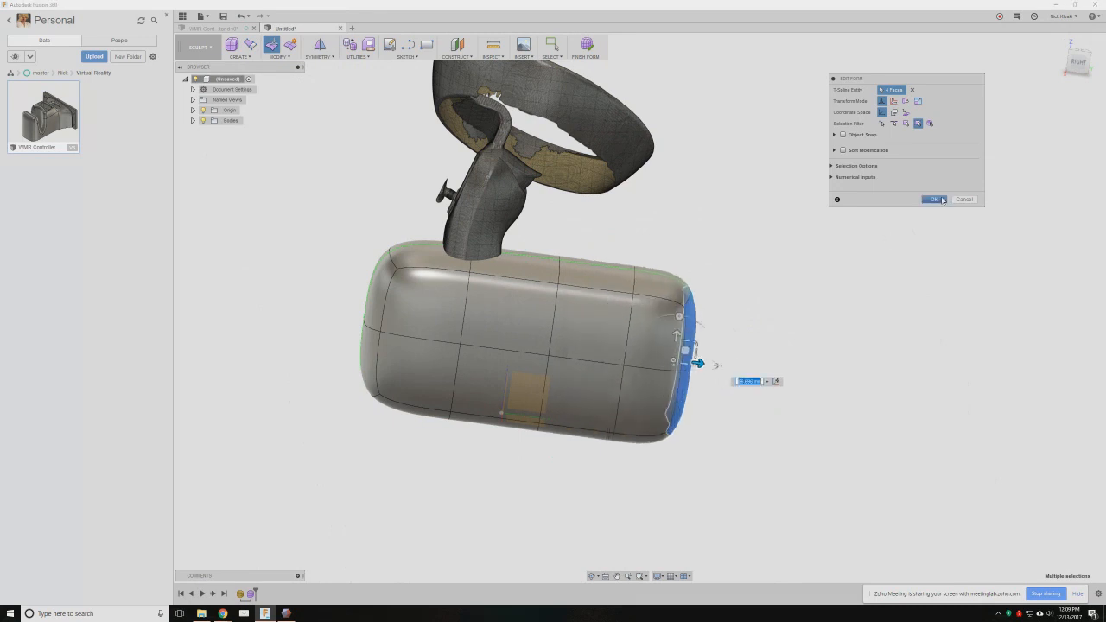
pyautogui.click(935, 200)
# - Select the complete edge loop around the extruded end face and scale it up slightly with Edit Form
pyautogui.keyDown('shift'); pyautogui.moveTo(643, 334); pyautogui.dragTo(597, 304, button='middle'); pyautogui.keyUp('shift')
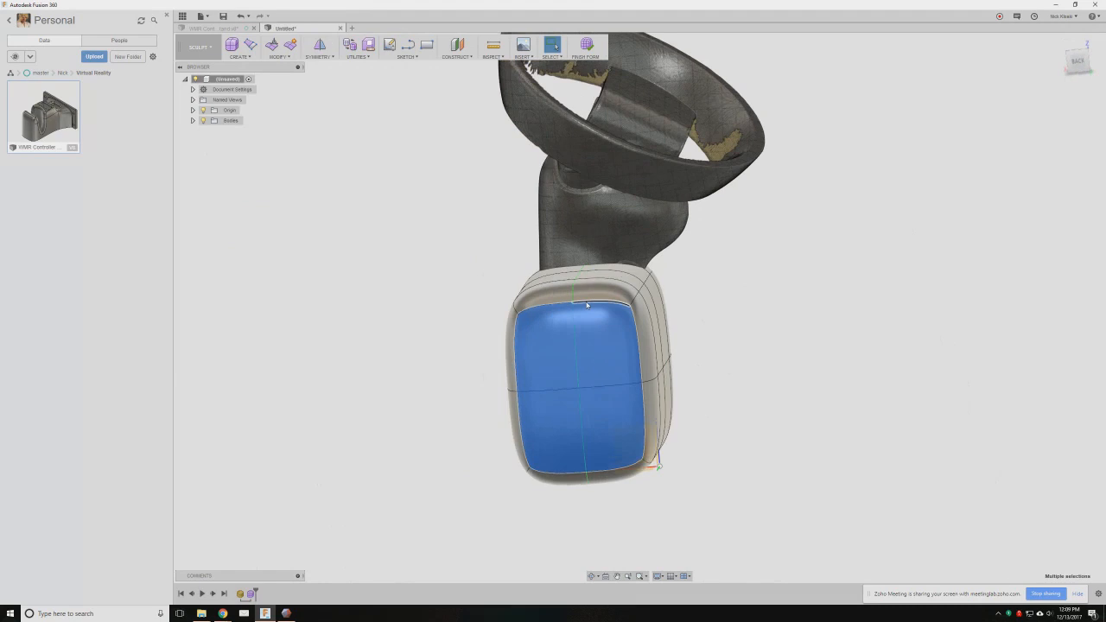
pyautogui.doubleClick(590, 304)
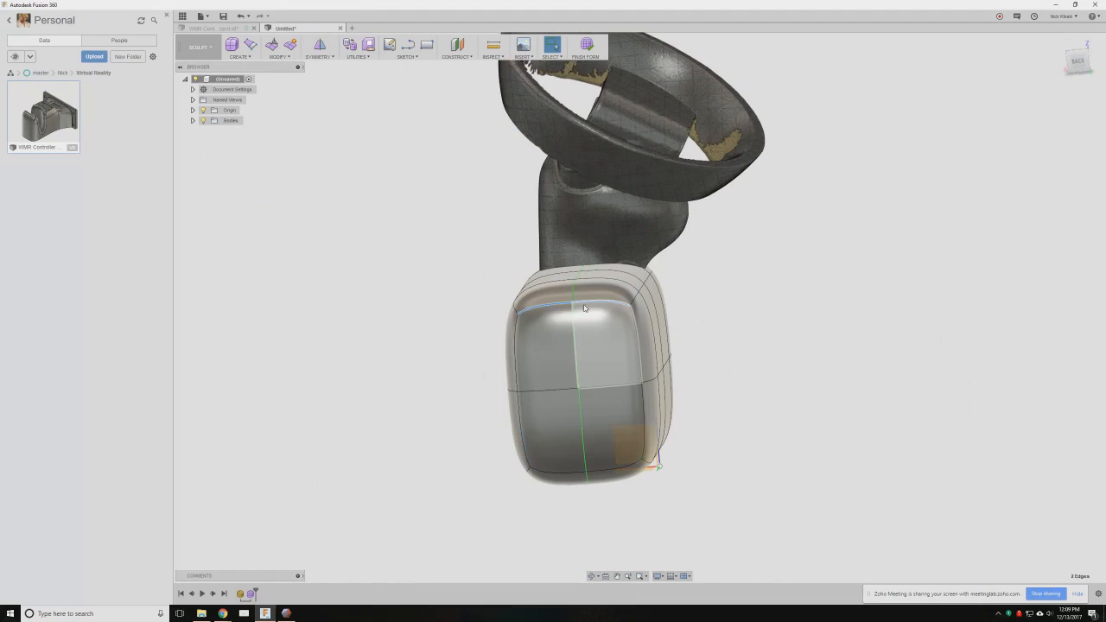
pyautogui.keyDown('shift'); pyautogui.doubleClick(519, 401); pyautogui.keyUp('shift')
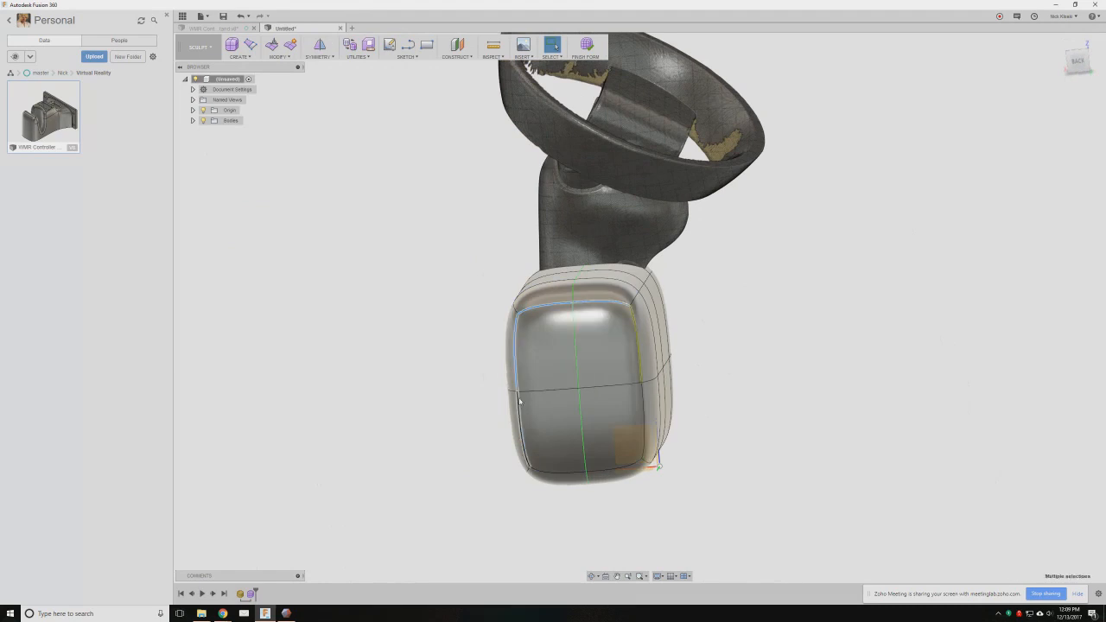
pyautogui.keyDown('shift'); pyautogui.doubleClick(606, 473); pyautogui.keyUp('shift')
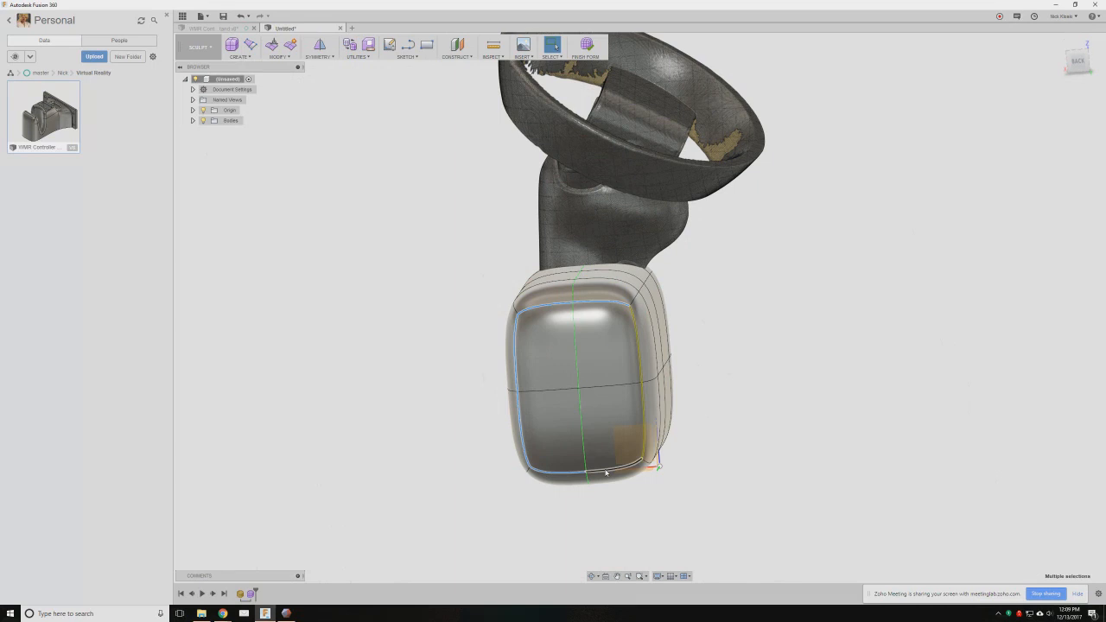
pyautogui.keyDown('shift'); pyautogui.doubleClick(643, 375); pyautogui.keyUp('shift')
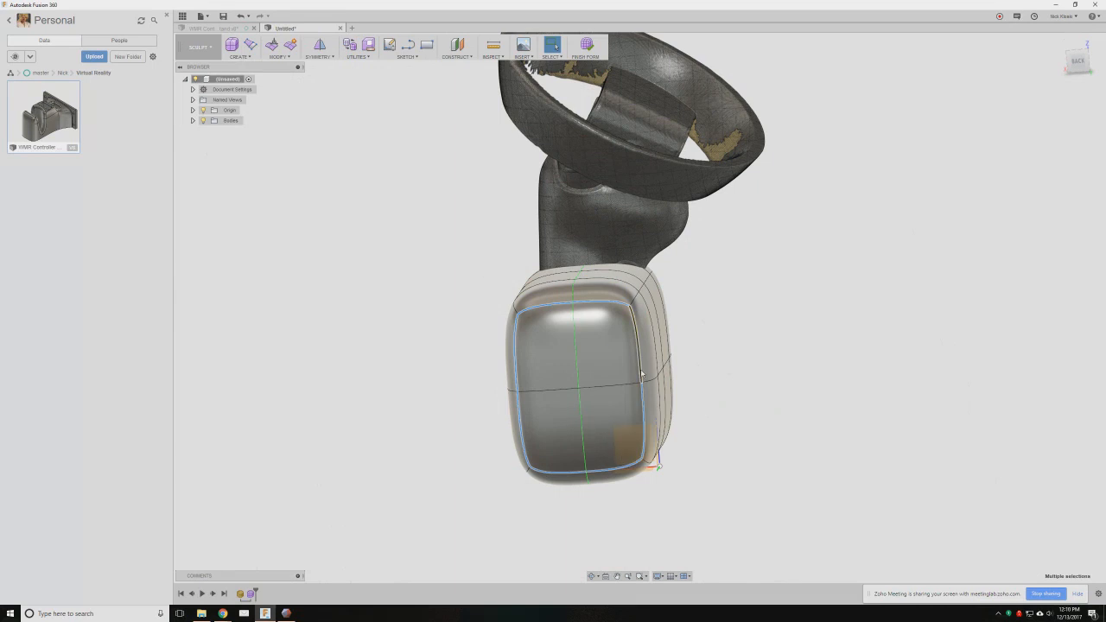
pyautogui.rightClick(611, 350)
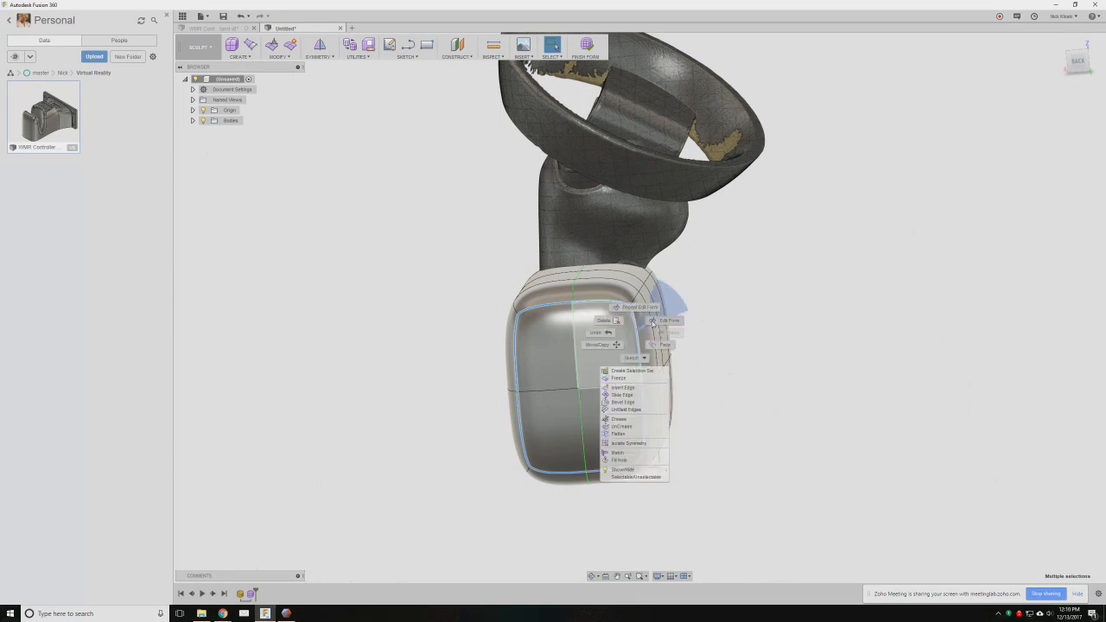
pyautogui.click(658, 320)
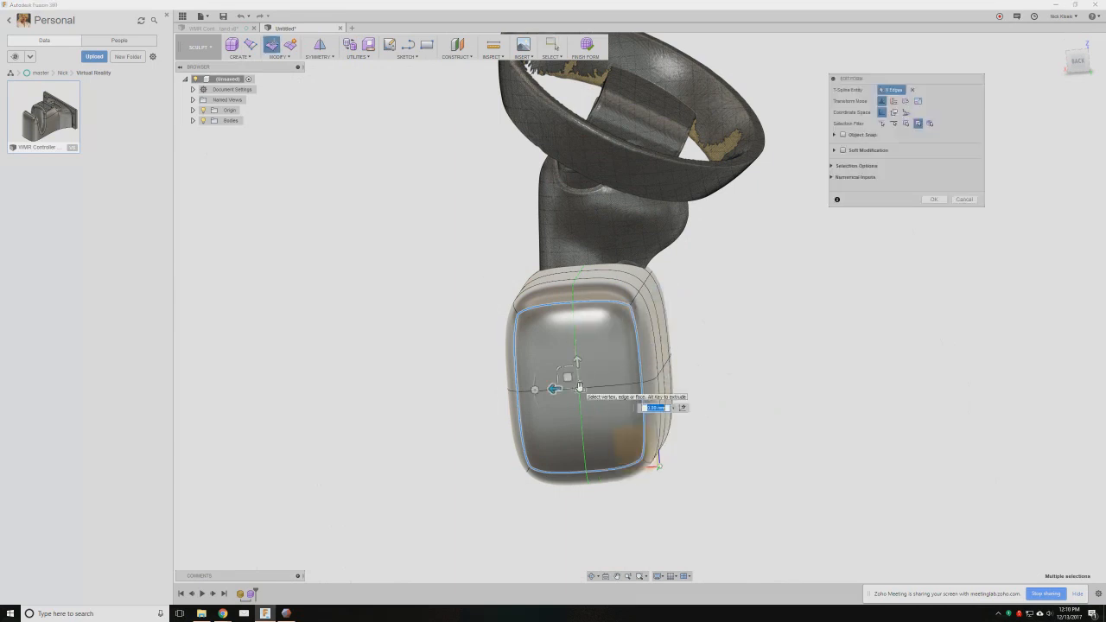
pyautogui.moveTo(579, 388); pyautogui.dragTo(580, 388)
pyautogui.press('Return')
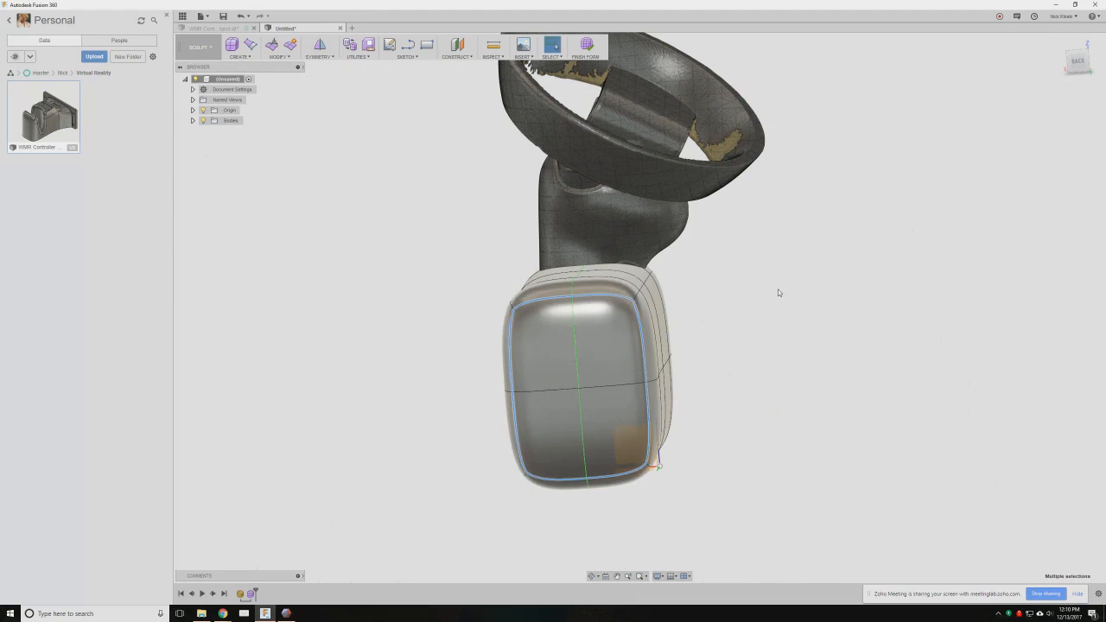
# - Scale the end-face edge loop much wider and slightly taller with Edit Form to flare the mount's wall end
pyautogui.rightClick(739, 289)
pyautogui.click(760, 276)
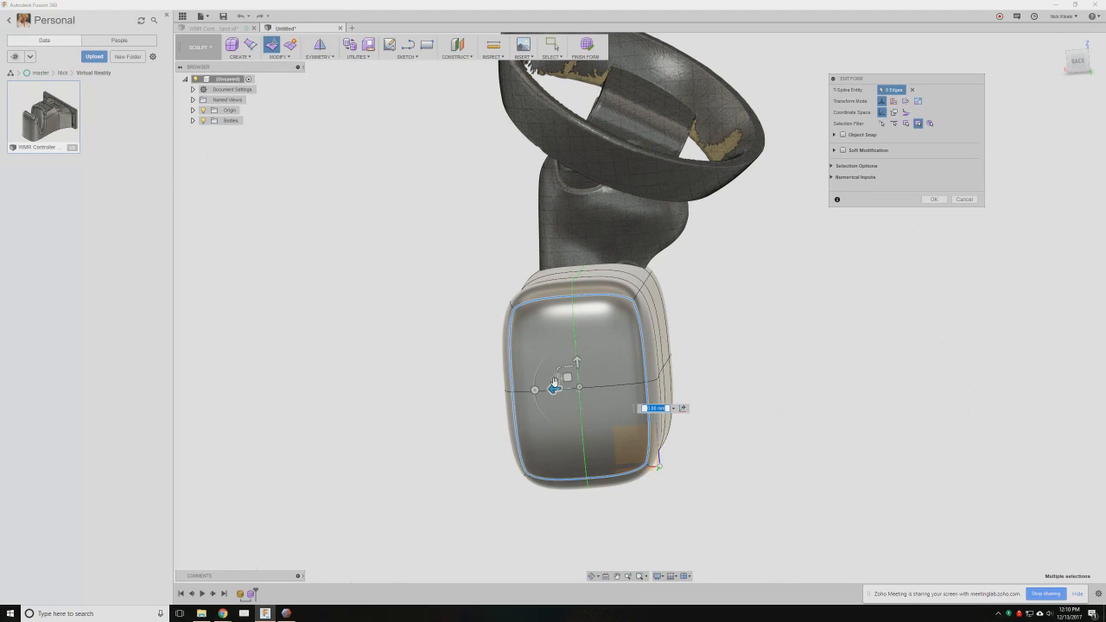
pyautogui.moveTo(557, 378); pyautogui.dragTo(573, 362)
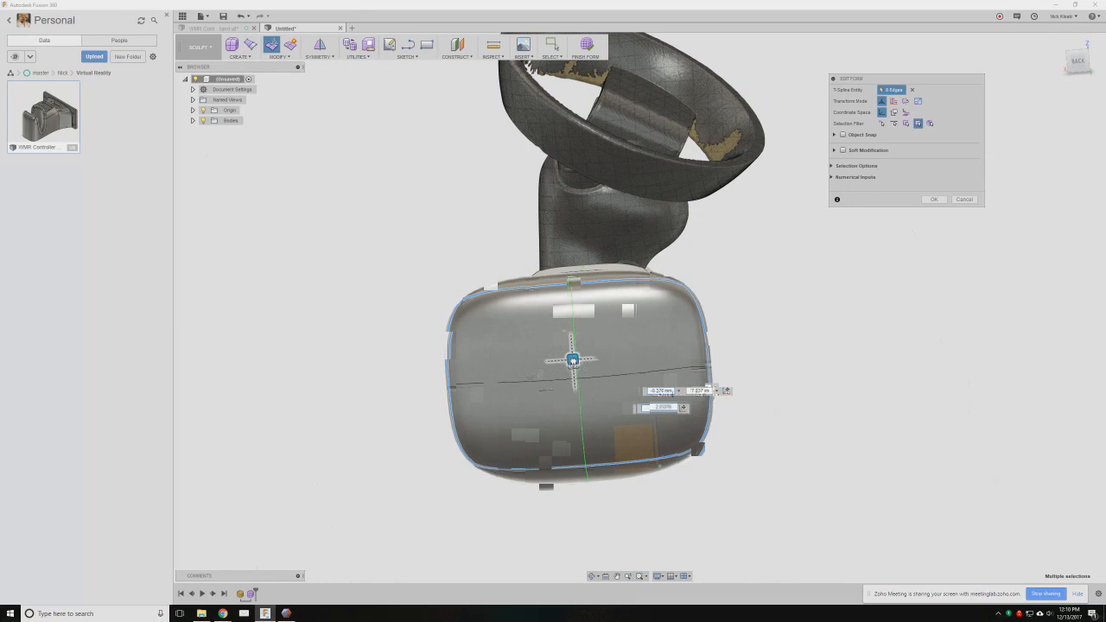
pyautogui.moveTo(572, 359); pyautogui.dragTo(578, 351)
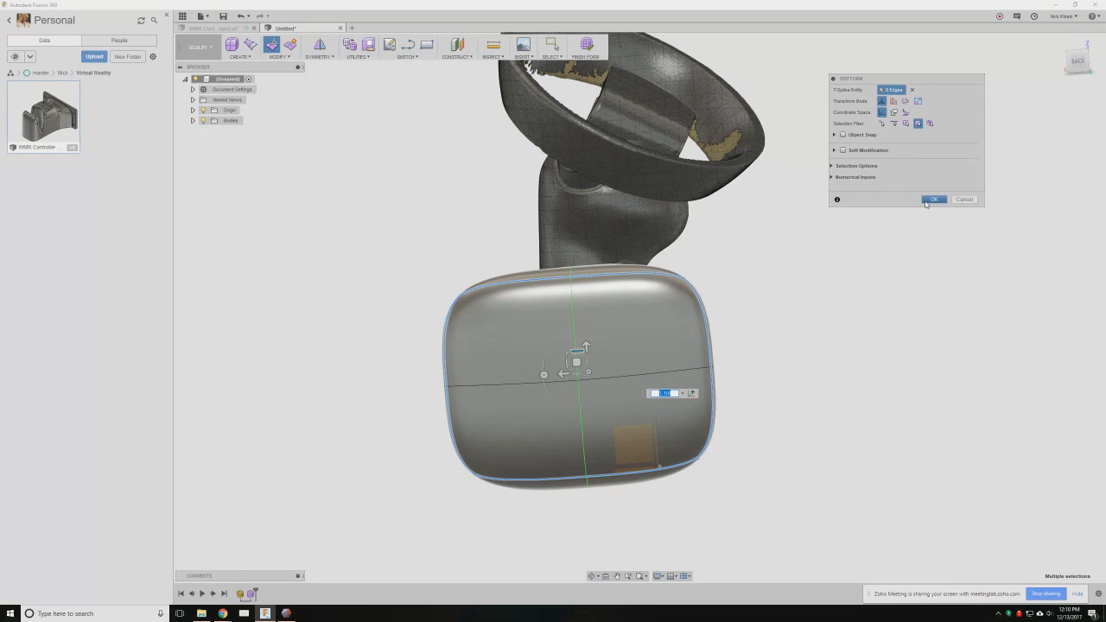
pyautogui.click(932, 201)
# - Crease the edge loop around the flared end to give the mount a sharp-edged wall face
pyautogui.moveTo(271, 356)
pyautogui.keyDown('shift'); pyautogui.mouseDown(button='middle')
pyautogui.moveTo(327, 355)
pyautogui.moveTo(288, 371)
pyautogui.mouseUp(button='middle'); pyautogui.keyUp('shift')
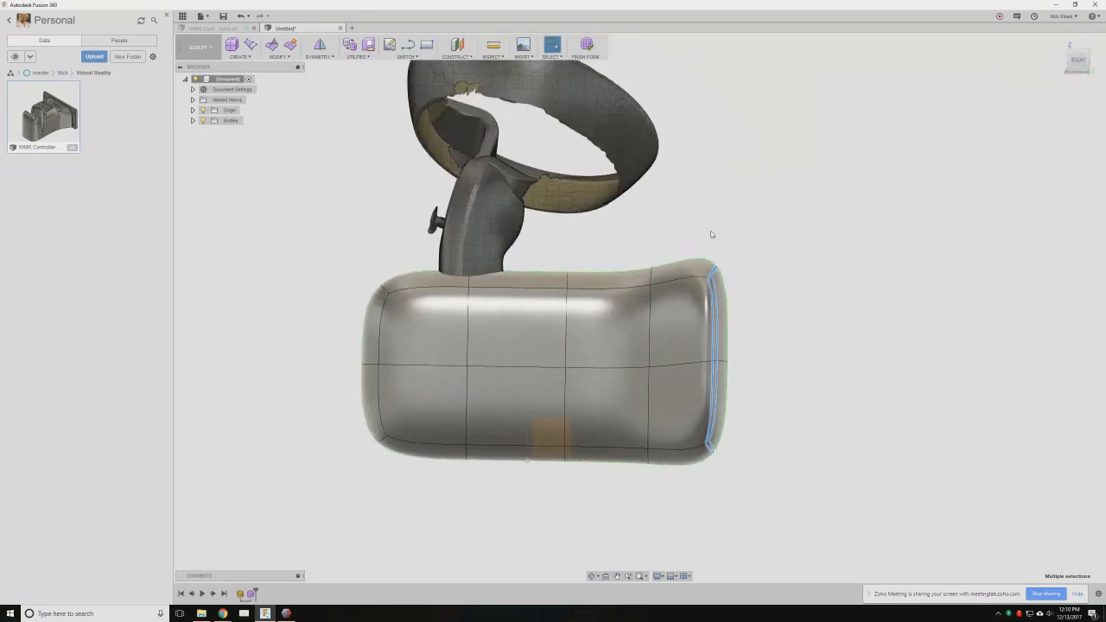
pyautogui.keyDown('shift'); pyautogui.moveTo(711, 235); pyautogui.dragTo(708, 357, button='middle'); pyautogui.keyUp('shift')
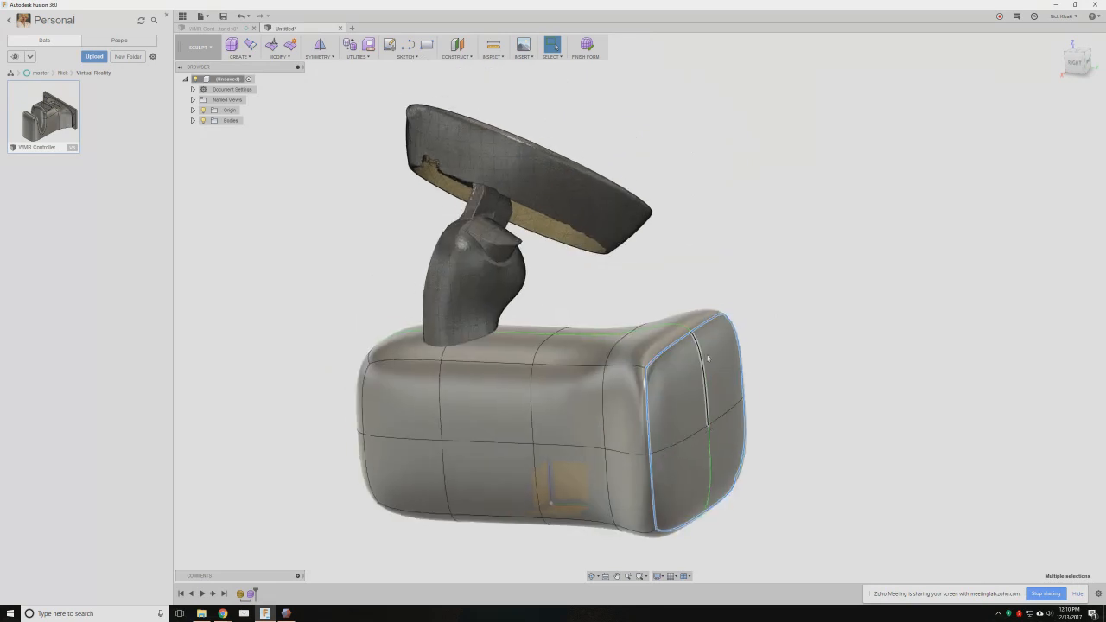
pyautogui.scroll(-1, 708, 358)
pyautogui.click(280, 56)
pyautogui.click(289, 158)
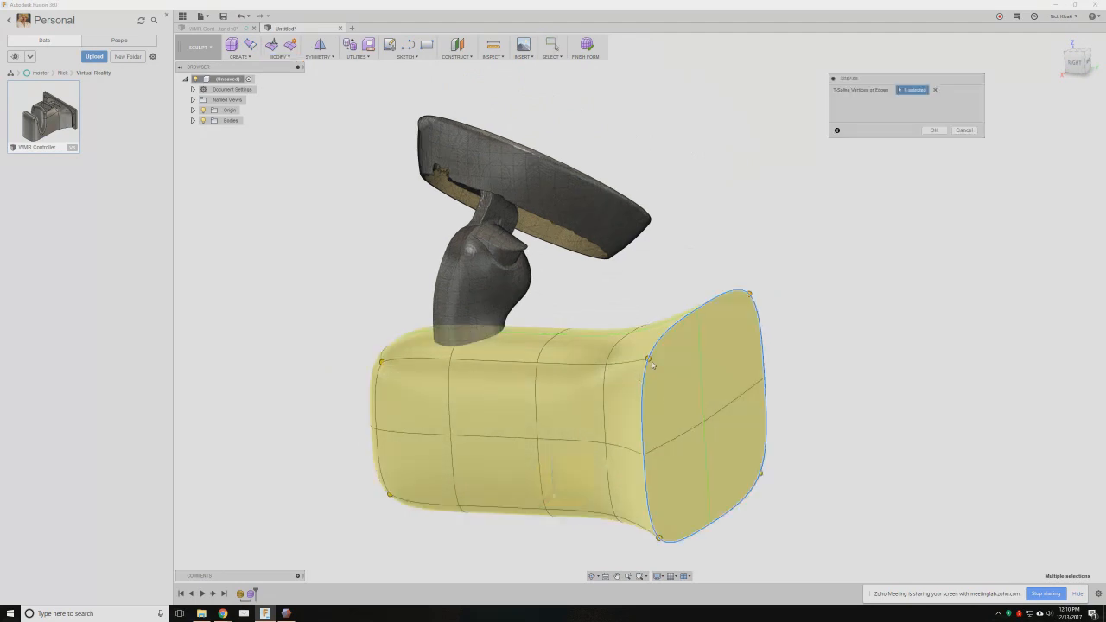
pyautogui.keyDown('shift'); pyautogui.moveTo(699, 409); pyautogui.dragTo(695, 396, button='middle'); pyautogui.keyUp('shift')
pyautogui.scroll(2, 695, 396)
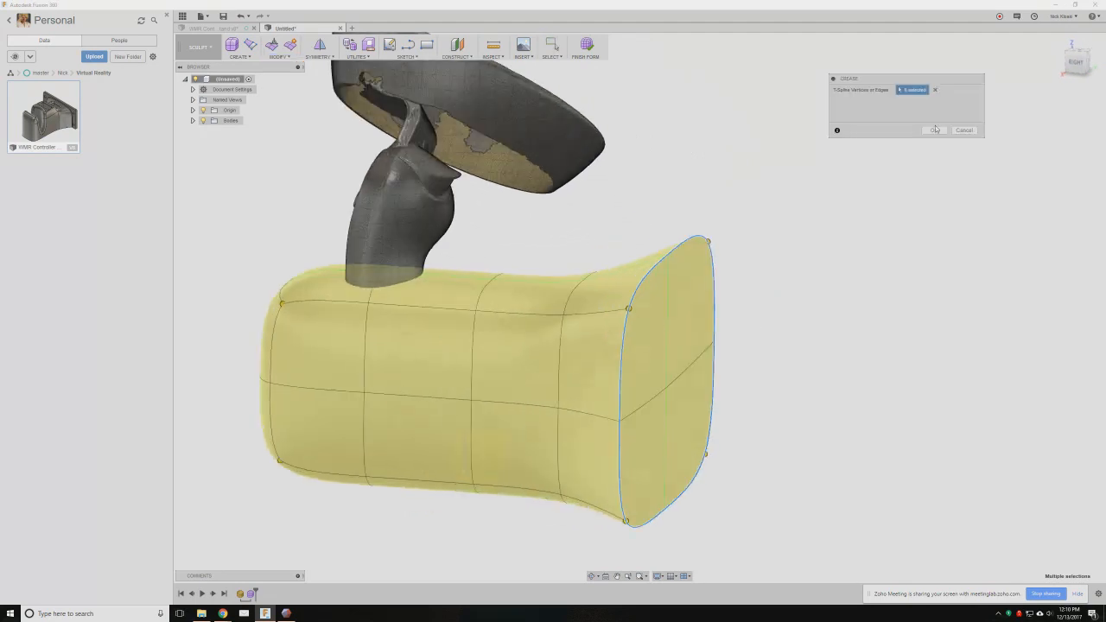
pyautogui.click(935, 129)
# - Select the four faces of the flared wall end and move them slightly toward the handle with Edit Form
pyautogui.keyDown('shift'); pyautogui.moveTo(841, 437); pyautogui.dragTo(642, 311, button='middle'); pyautogui.keyUp('shift')
pyautogui.click(641, 311)
pyautogui.keyDown('shift'); pyautogui.click(670, 333); pyautogui.keyUp('shift')
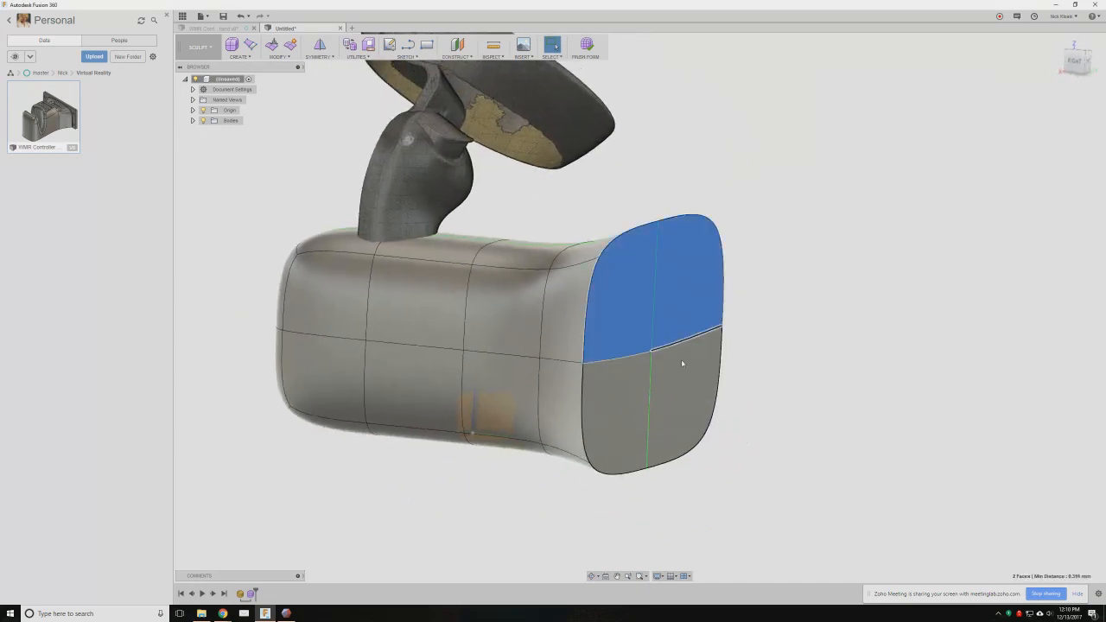
pyautogui.keyDown('shift'); pyautogui.click(682, 359); pyautogui.keyUp('shift')
pyautogui.keyDown('shift'); pyautogui.click(629, 388); pyautogui.keyUp('shift')
pyautogui.rightClick(638, 313)
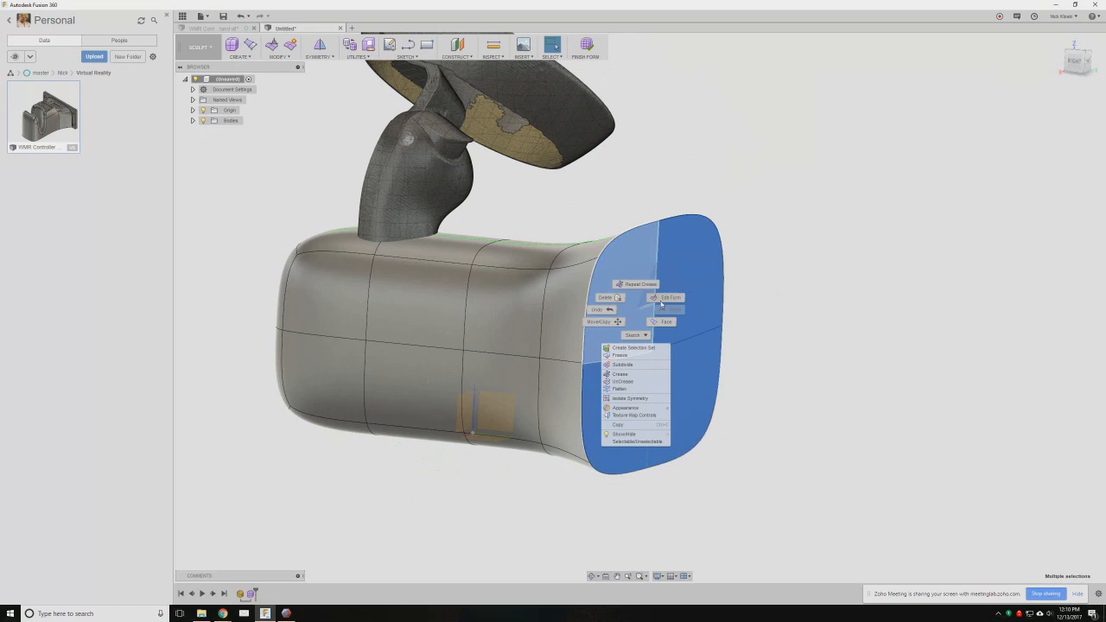
pyautogui.click(677, 314)
pyautogui.moveTo(677, 314)
pyautogui.keyDown('shift'); pyautogui.mouseDown(button='middle')
pyautogui.moveTo(728, 341)
pyautogui.moveTo(674, 312)
pyautogui.moveTo(694, 312)
pyautogui.moveTo(704, 323)
pyautogui.moveTo(678, 324)
pyautogui.mouseUp(button='middle'); pyautogui.keyUp('shift')
pyautogui.moveTo(678, 325)
pyautogui.mouseDown()
pyautogui.moveTo(659, 325)
pyautogui.moveTo(669, 325)
pyautogui.mouseUp()
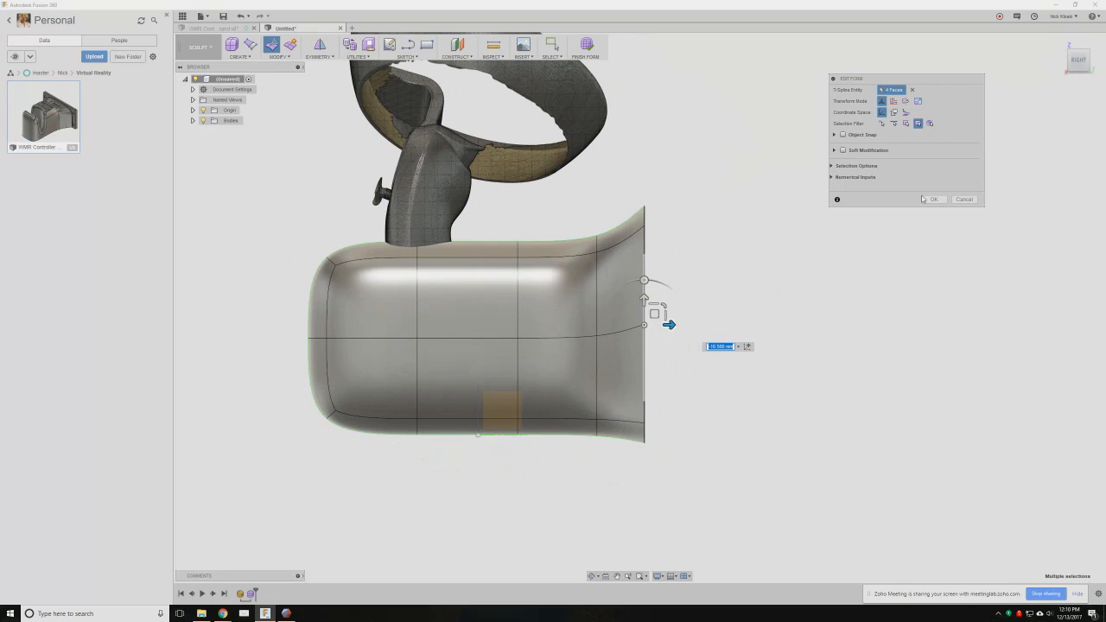
pyautogui.press('Return')
# - Clear the face selection and finish the form, converting the T-spline mount into a solid body
pyautogui.keyDown('shift'); pyautogui.moveTo(786, 361); pyautogui.dragTo(775, 325, button='middle'); pyautogui.keyUp('shift')
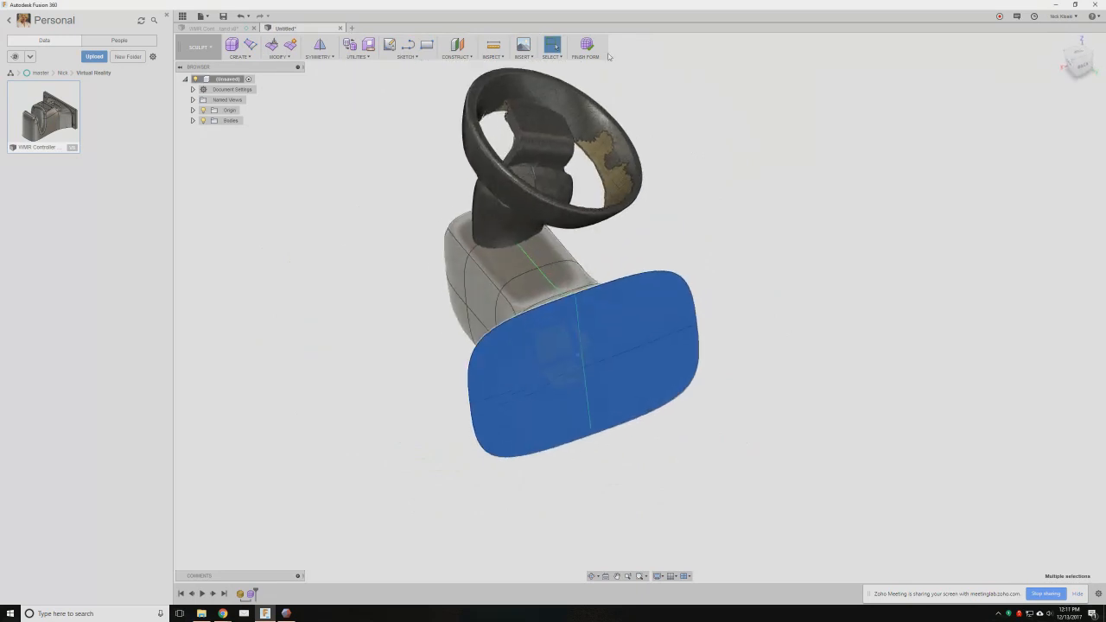
pyautogui.click(378, 280)
pyautogui.keyDown('shift'); pyautogui.moveTo(373, 346); pyautogui.dragTo(501, 145, button='middle'); pyautogui.keyUp('shift')
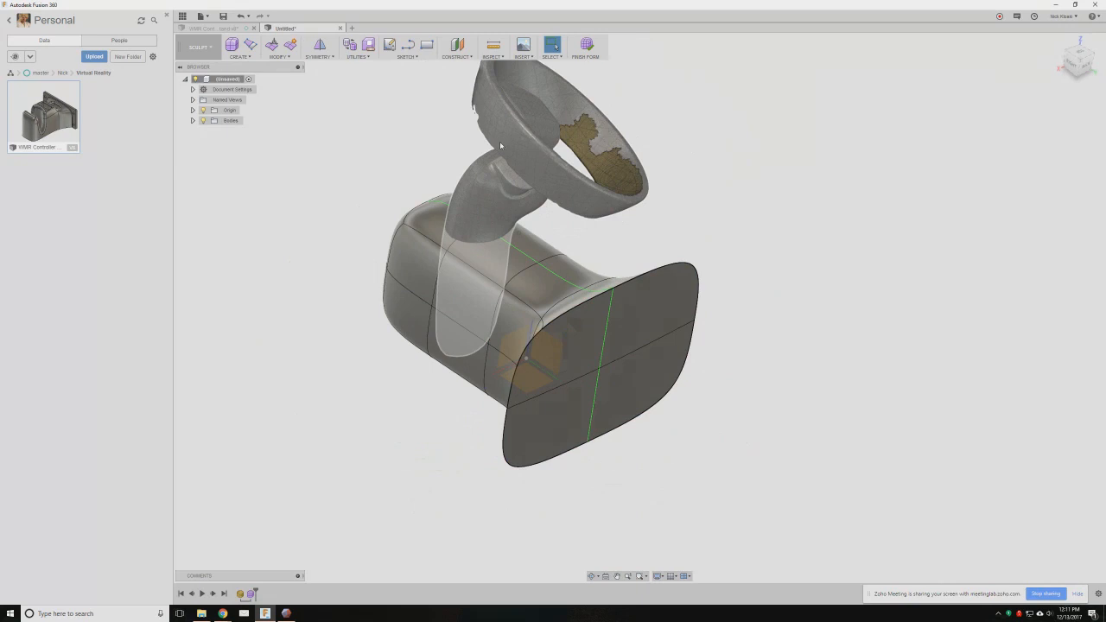
pyautogui.click(588, 45)
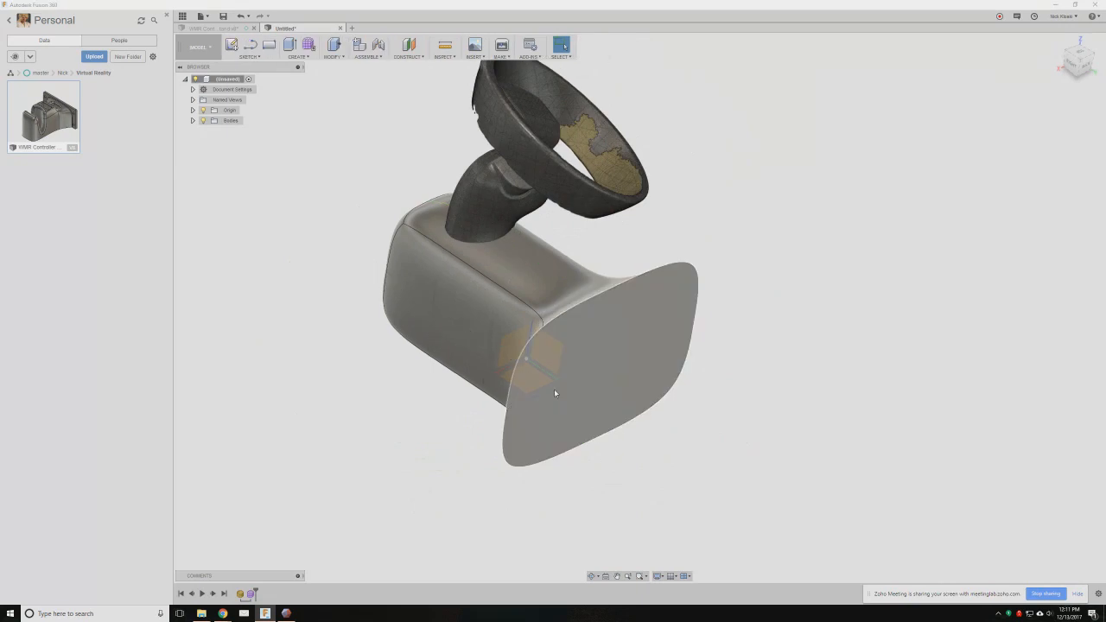
# - Try to start a sketch on the mount's wall end face
pyautogui.click(249, 56)
pyautogui.click(246, 69)
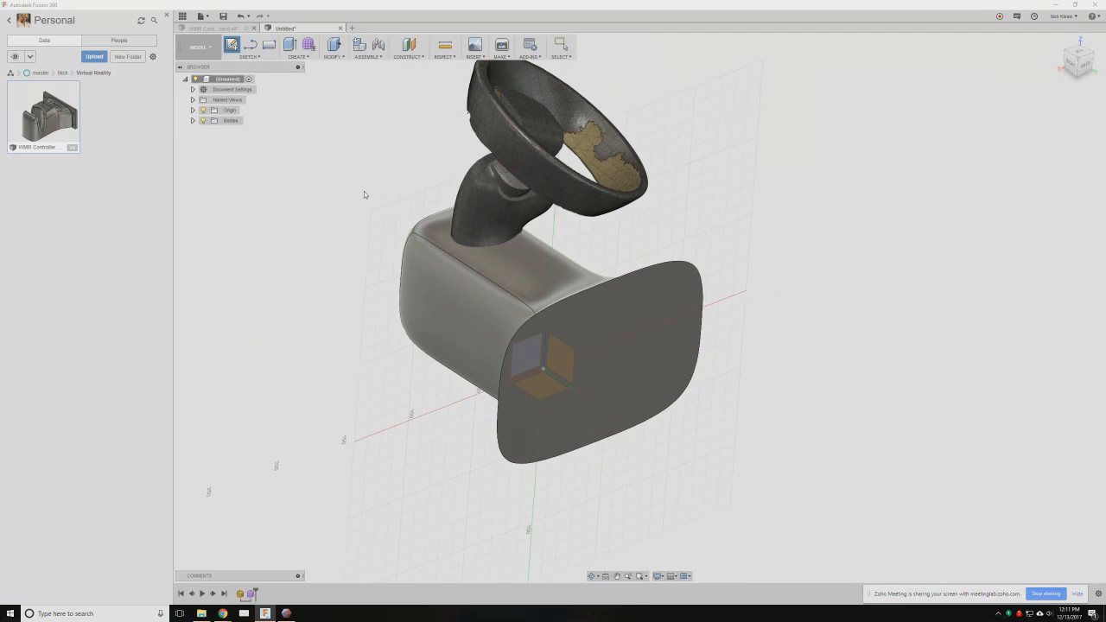
pyautogui.keyDown('shift'); pyautogui.moveTo(427, 322); pyautogui.dragTo(515, 343, button='middle'); pyautogui.keyUp('shift')
pyautogui.click(516, 343)
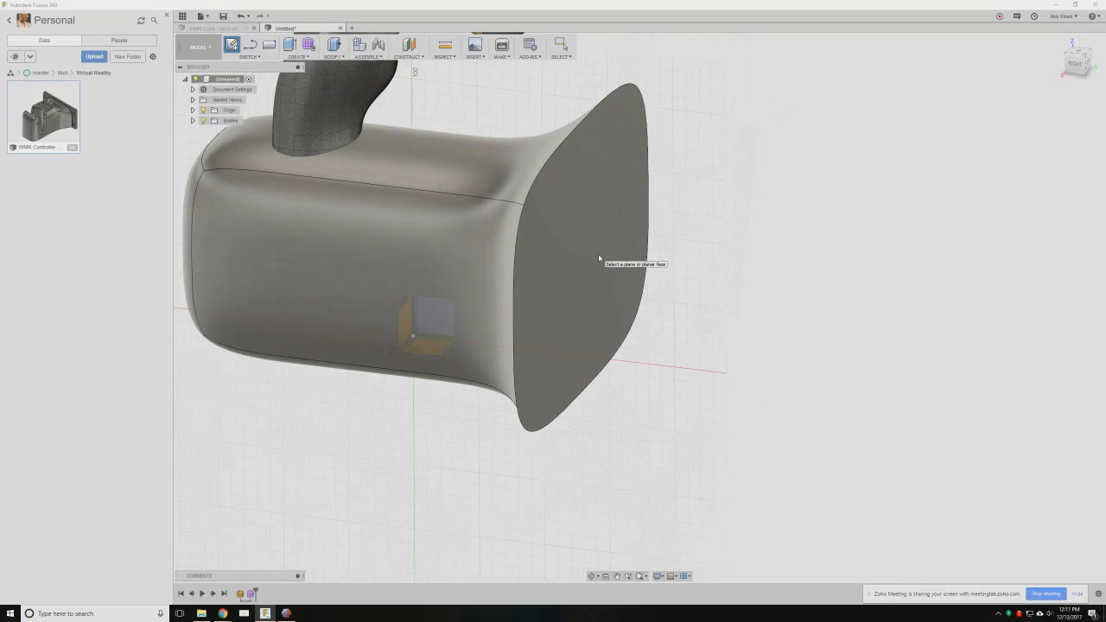
# - Create a construction plane offset from the XZ plane to just beyond the mount's wall end
pyautogui.click(409, 45)
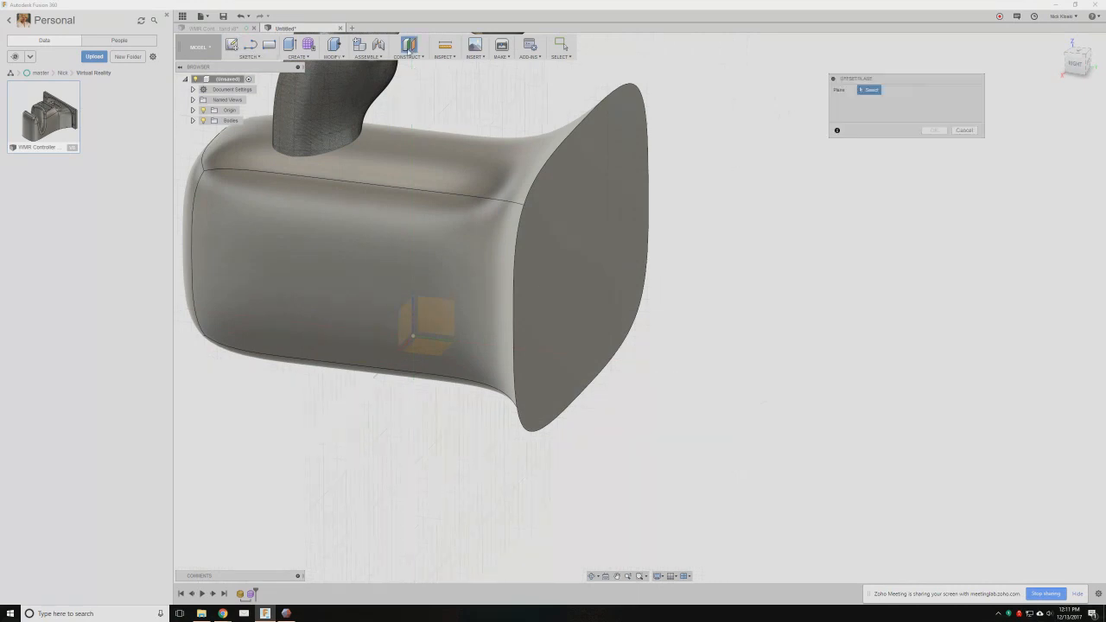
pyautogui.click(399, 325)
pyautogui.moveTo(397, 326); pyautogui.dragTo(760, 353)
pyautogui.moveTo(760, 353)
pyautogui.keyDown('shift'); pyautogui.mouseDown(button='middle')
pyautogui.moveTo(792, 344)
pyautogui.moveTo(766, 349)
pyautogui.mouseUp(button='middle'); pyautogui.keyUp('shift')
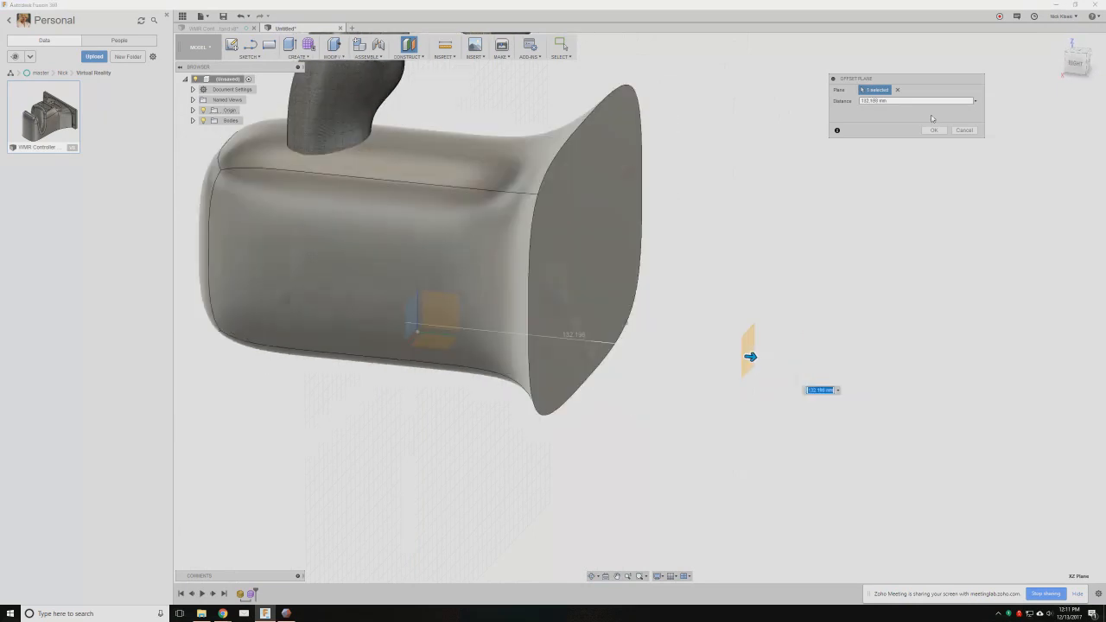
pyautogui.click(933, 130)
# - Start a sketch on the offset construction plane behind the wall end
pyautogui.click(250, 56)
pyautogui.click(255, 67)
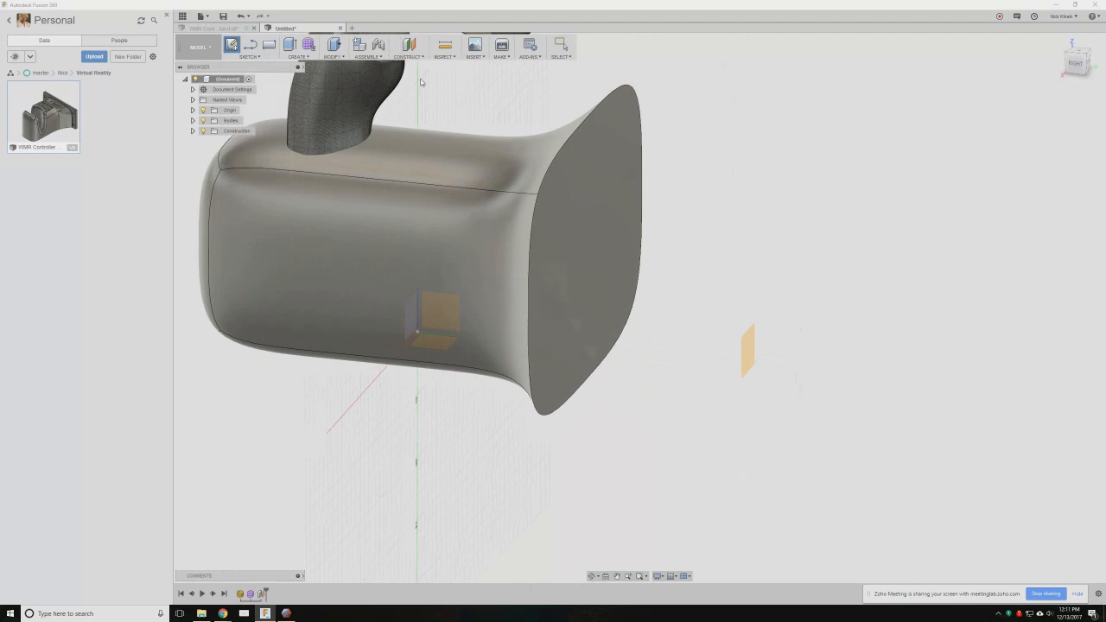
pyautogui.click(748, 349)
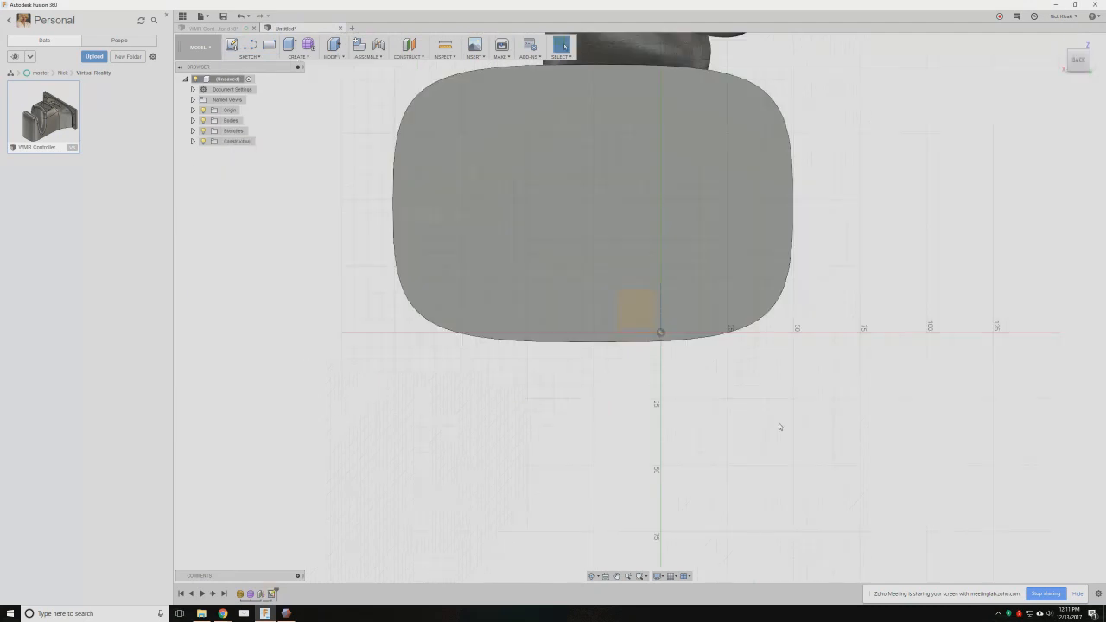
# - Draw a vertical line about 70 mm long from the wall outline's top midpoint and a horizontal line about 75 mm long from its left midpoint
pyautogui.click(249, 56)
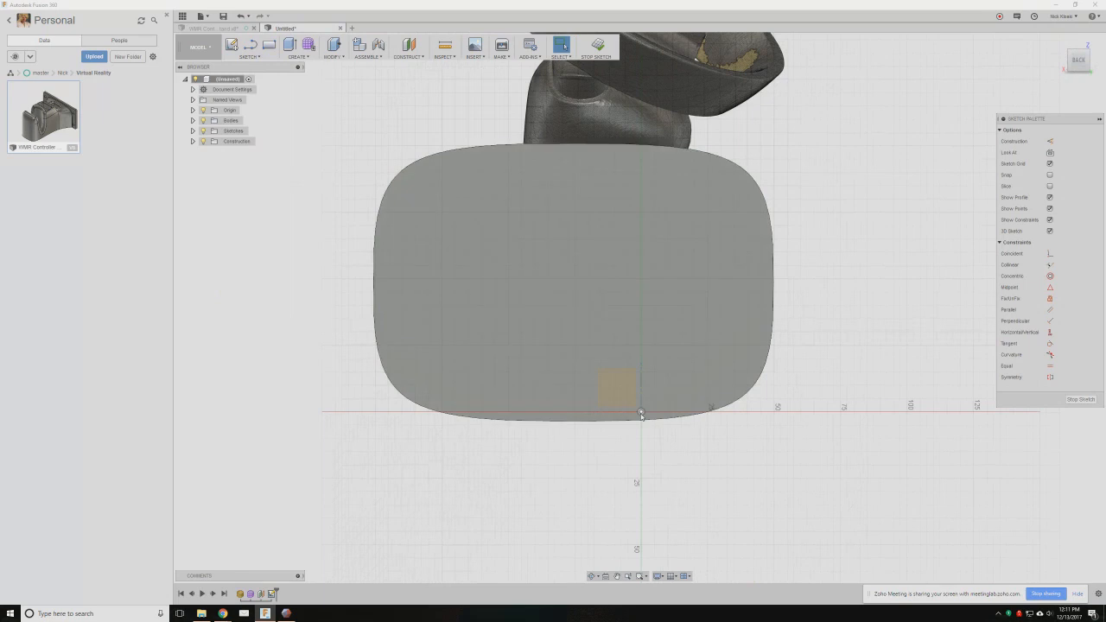
pyautogui.press('l')
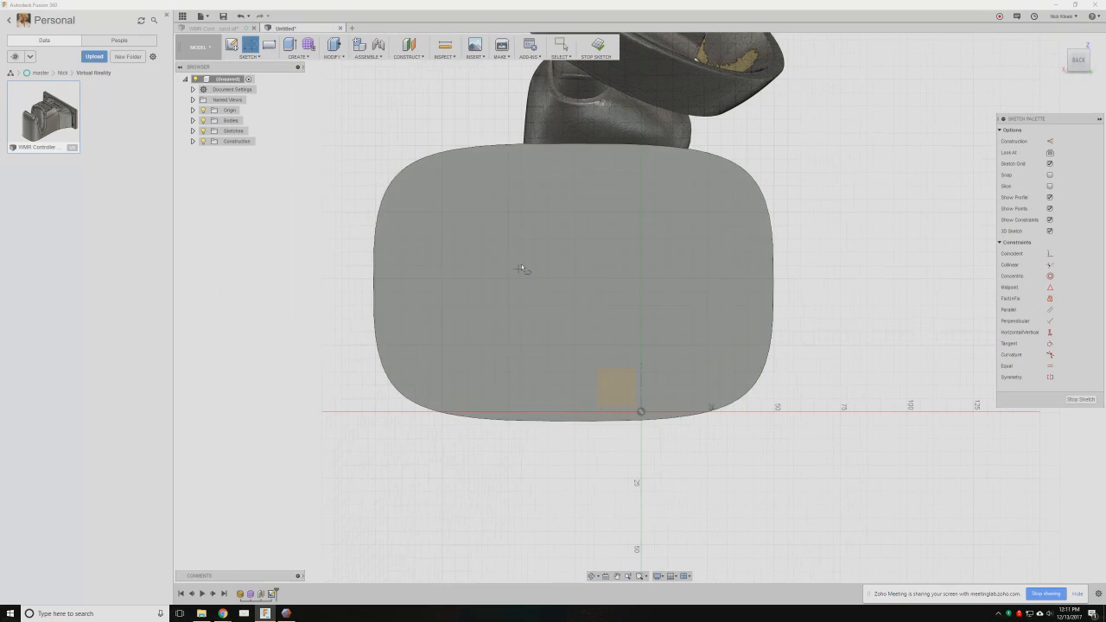
pyautogui.click(573, 145)
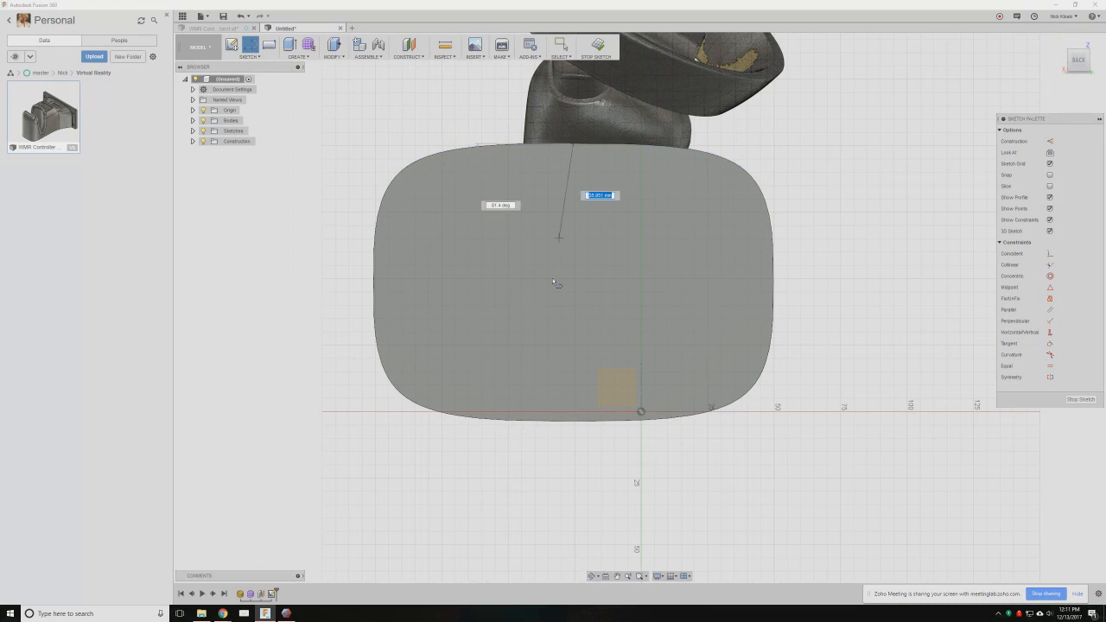
pyautogui.click(573, 332)
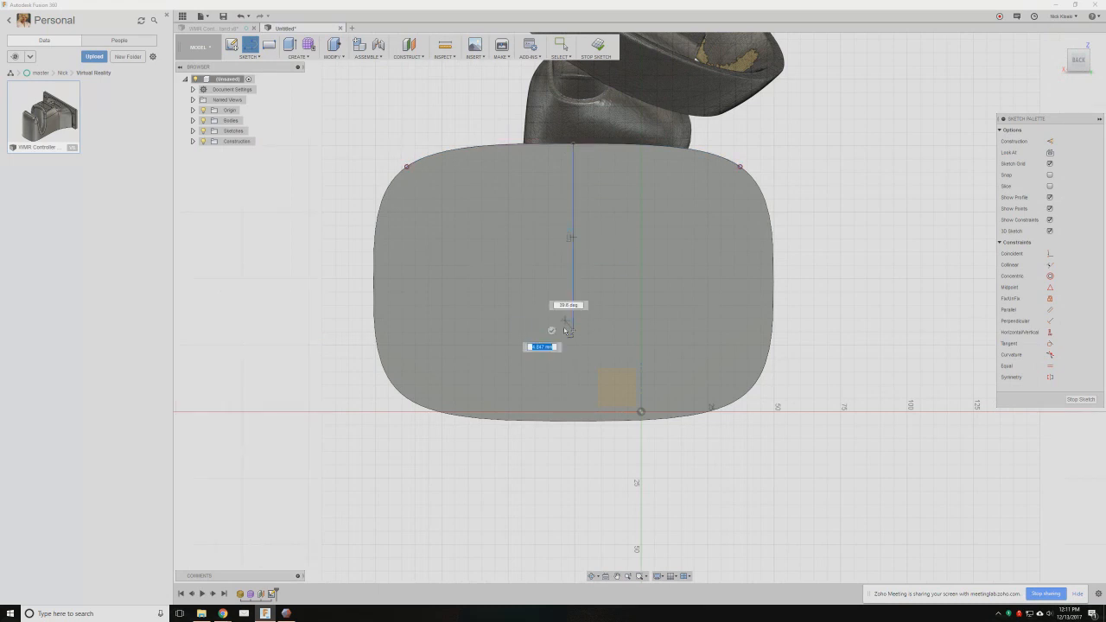
pyautogui.press('Escape')
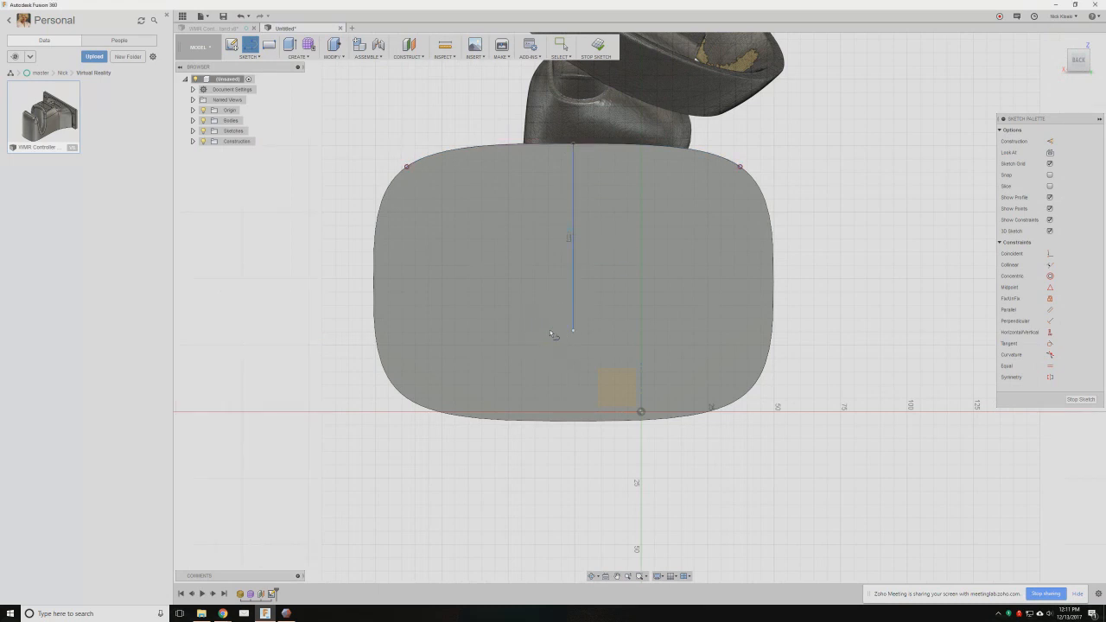
pyautogui.click(374, 281)
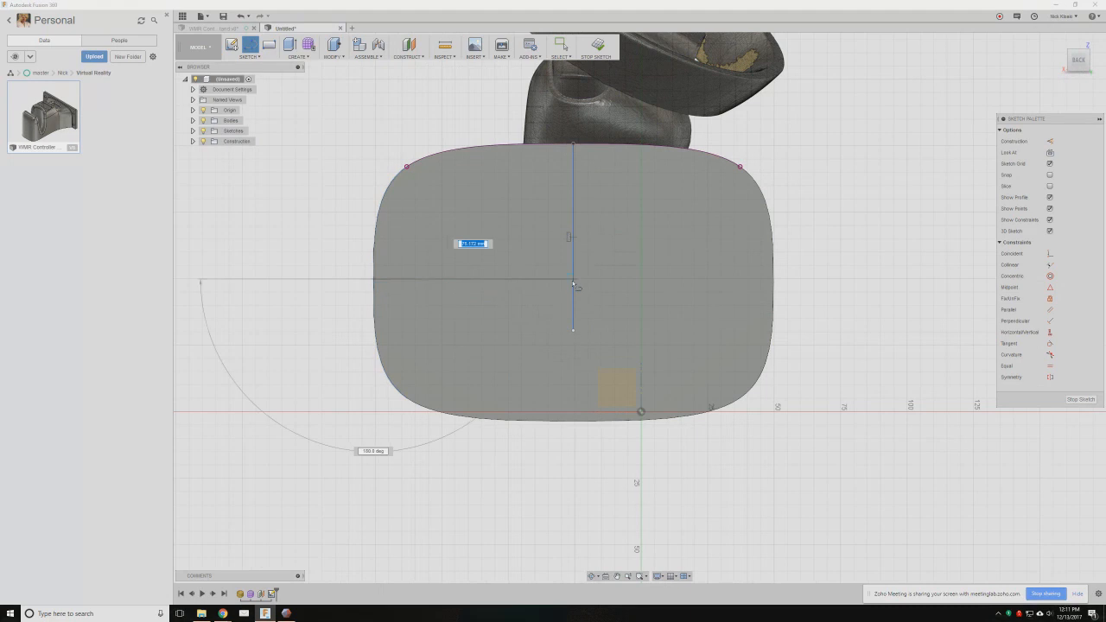
pyautogui.click(573, 281)
pyautogui.press('Escape')
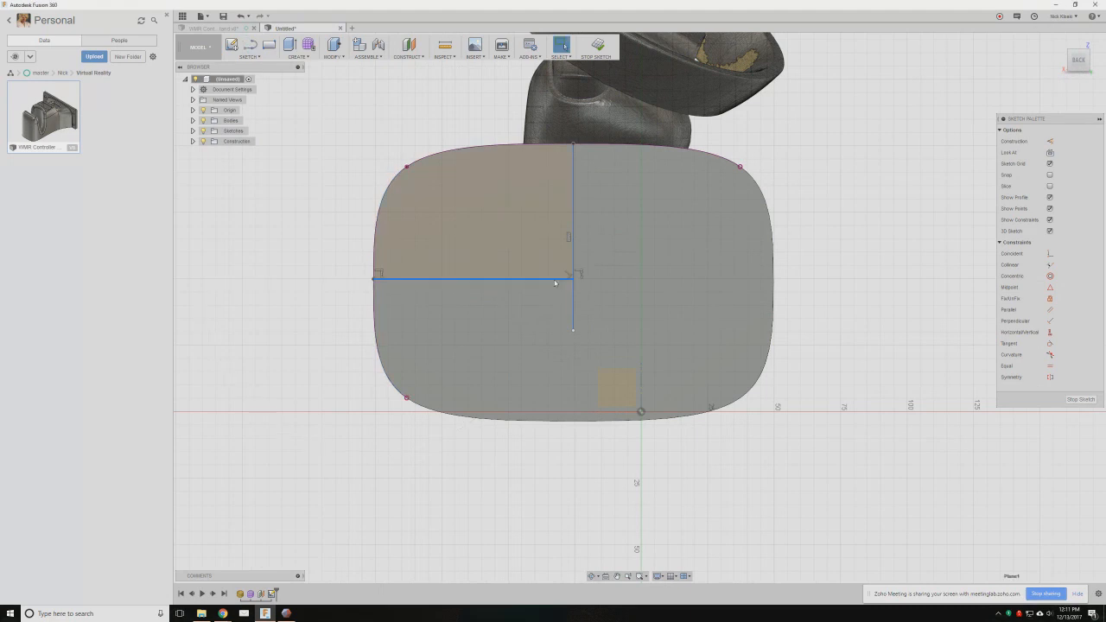
# - Convert the horizontal and vertical centre lines to construction geometry
pyautogui.click(556, 282)
pyautogui.press('x')
pyautogui.click(575, 304)
pyautogui.press('x')
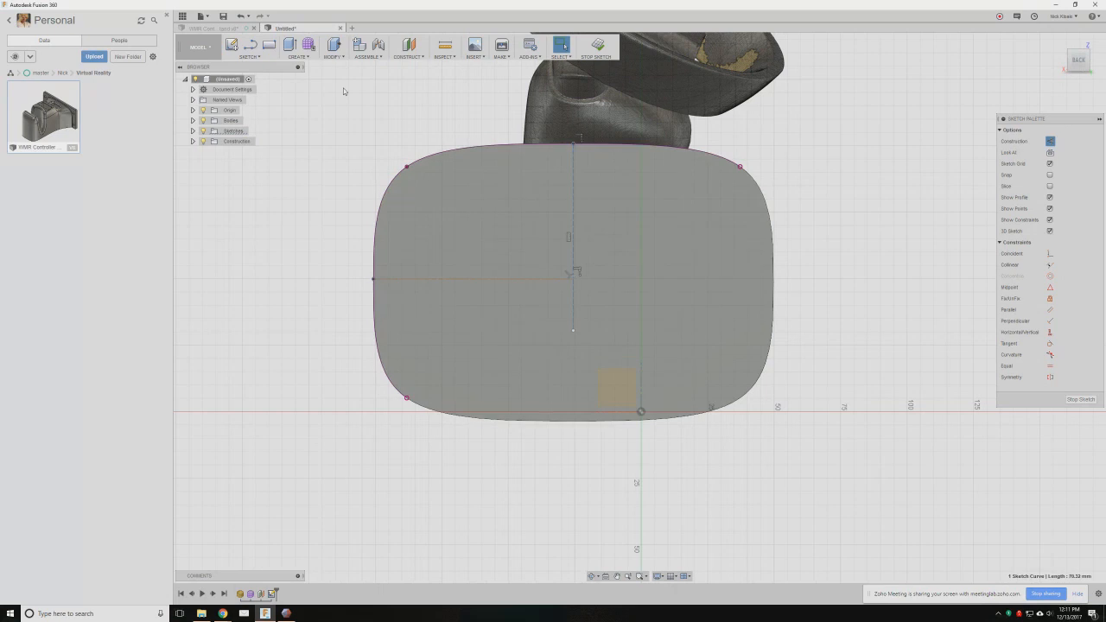
# - Draw a screw-hole circle about 6 mm in diameter inside the wall outline's upper-left corner
pyautogui.click(252, 57)
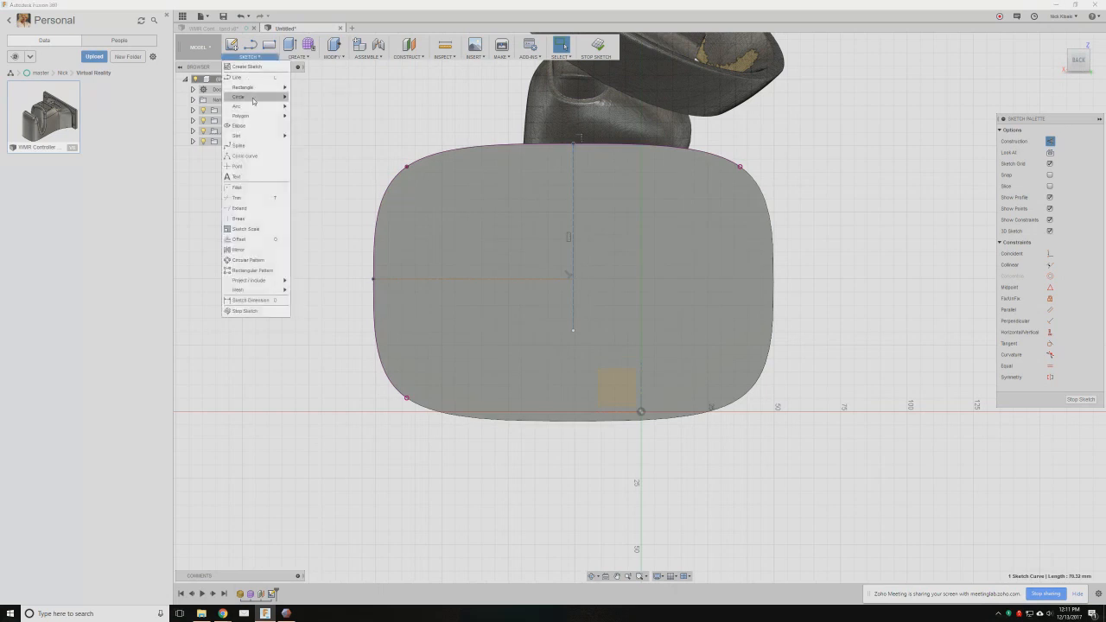
pyautogui.moveTo(259, 97)
pyautogui.click(304, 103)
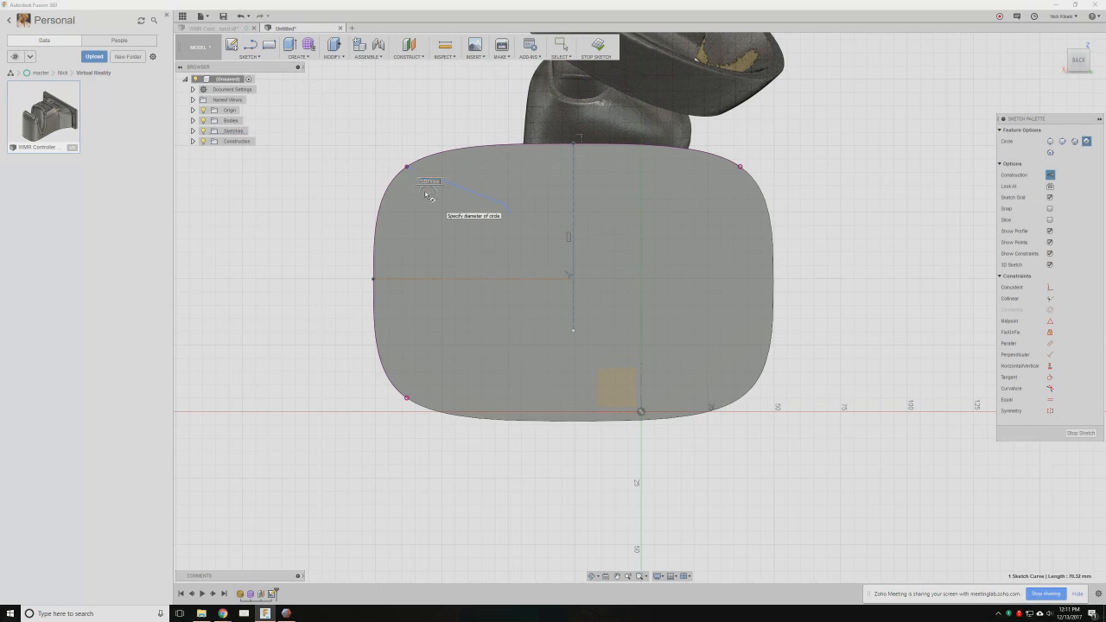
pyautogui.click(427, 193)
# - Mirror the screw-hole circle across the vertical construction line
pyautogui.click(247, 58)
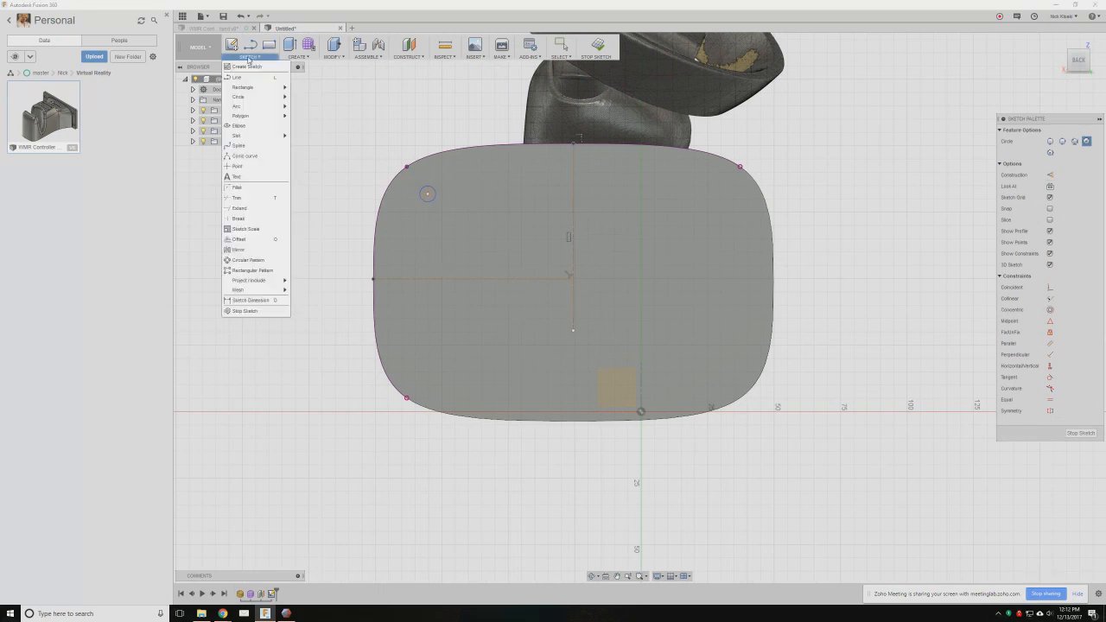
pyautogui.click(255, 249)
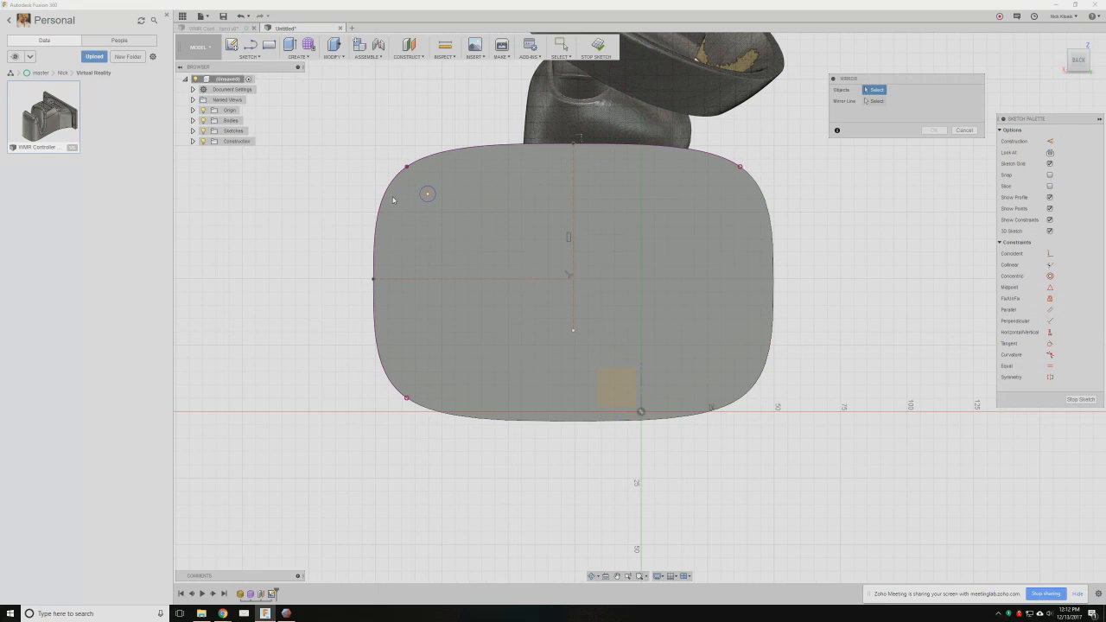
pyautogui.click(426, 196)
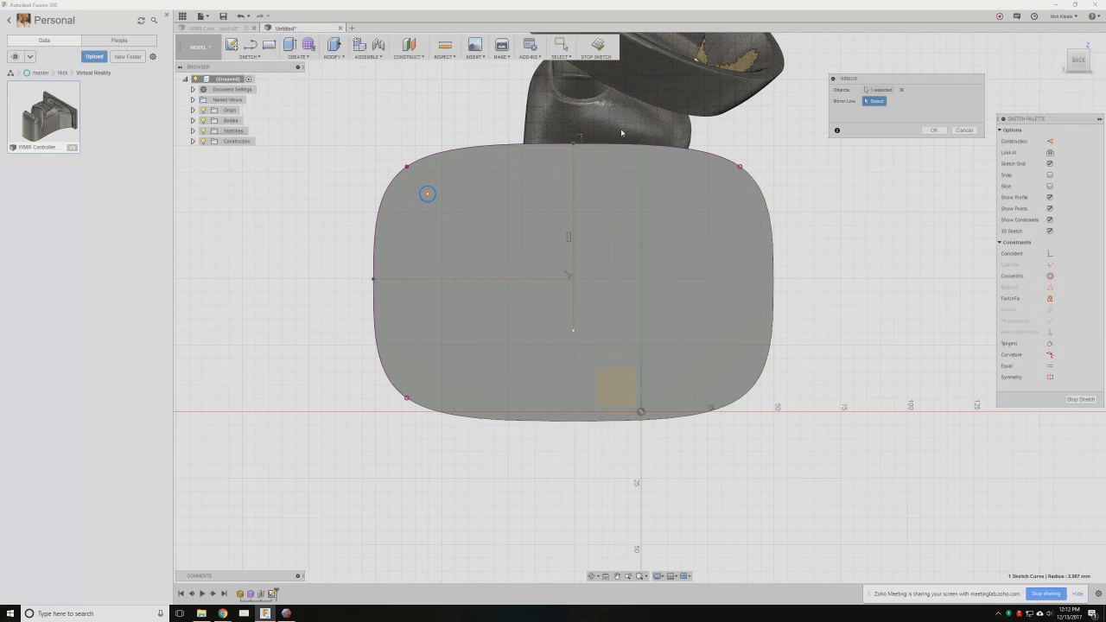
pyautogui.click(573, 188)
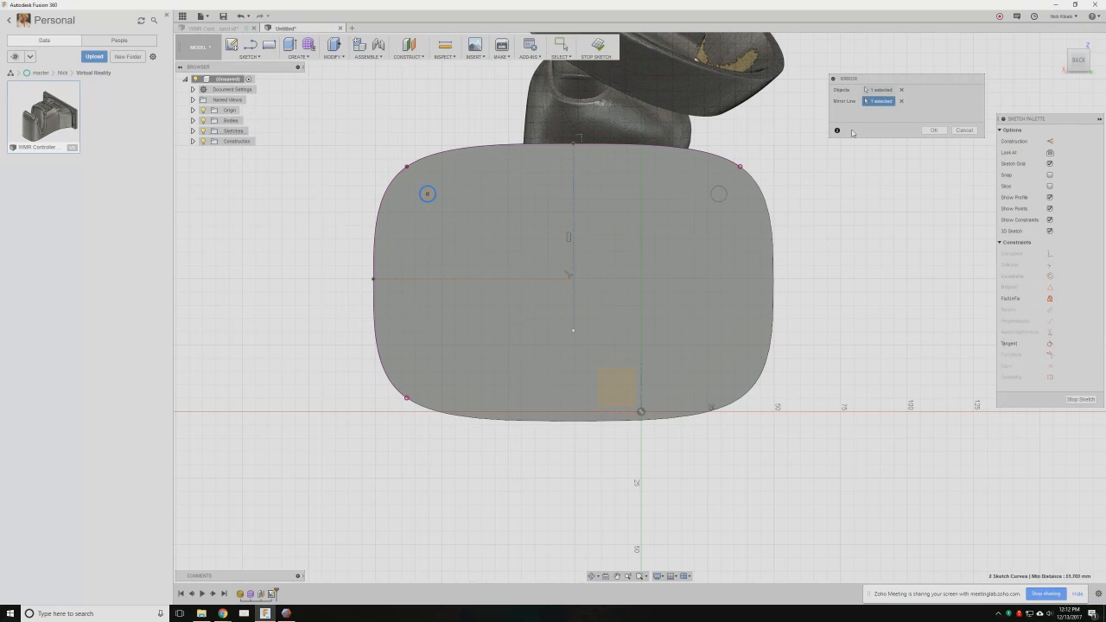
pyautogui.click(928, 130)
# - Mirror both upper screw-hole circles across the horizontal construction line
pyautogui.rightClick(428, 142)
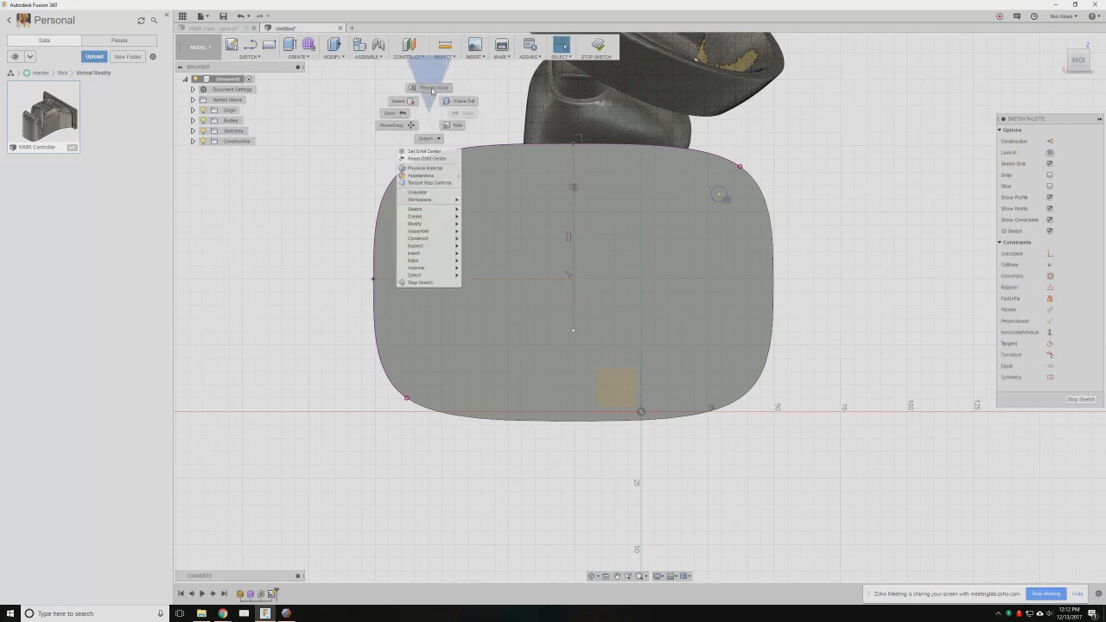
pyautogui.click(431, 108)
pyautogui.click(433, 189)
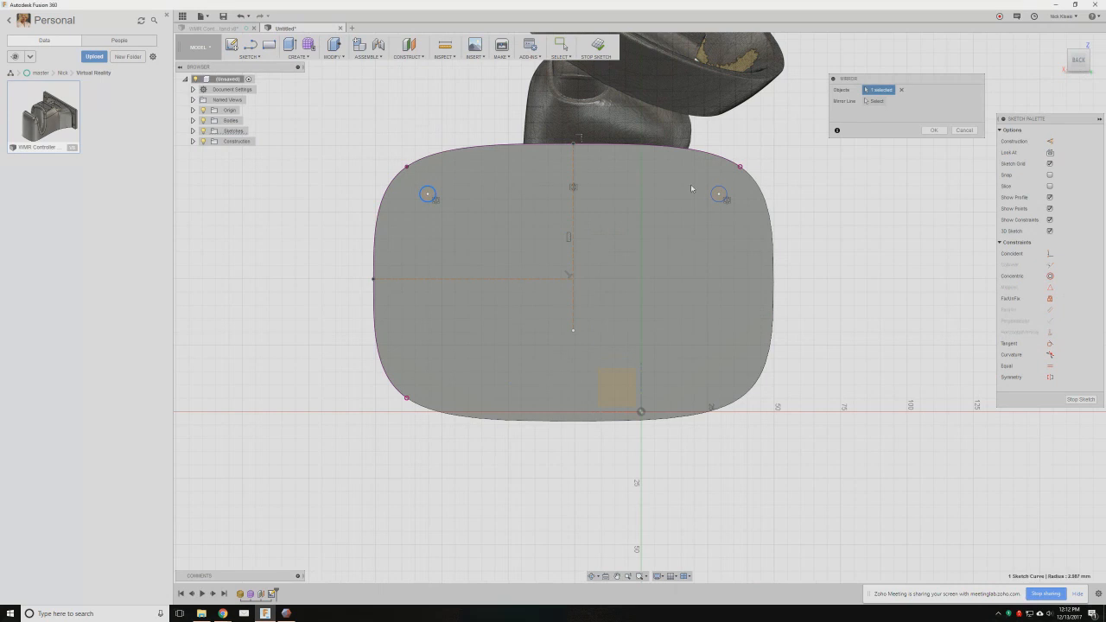
pyautogui.click(718, 194)
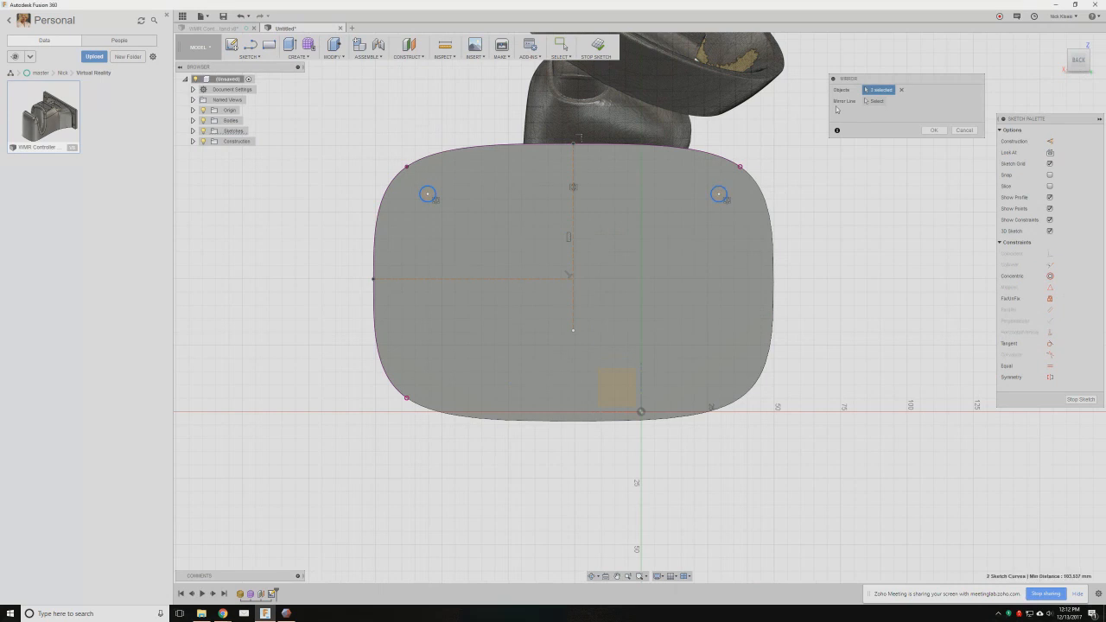
pyautogui.click(516, 277)
pyautogui.press('Return')
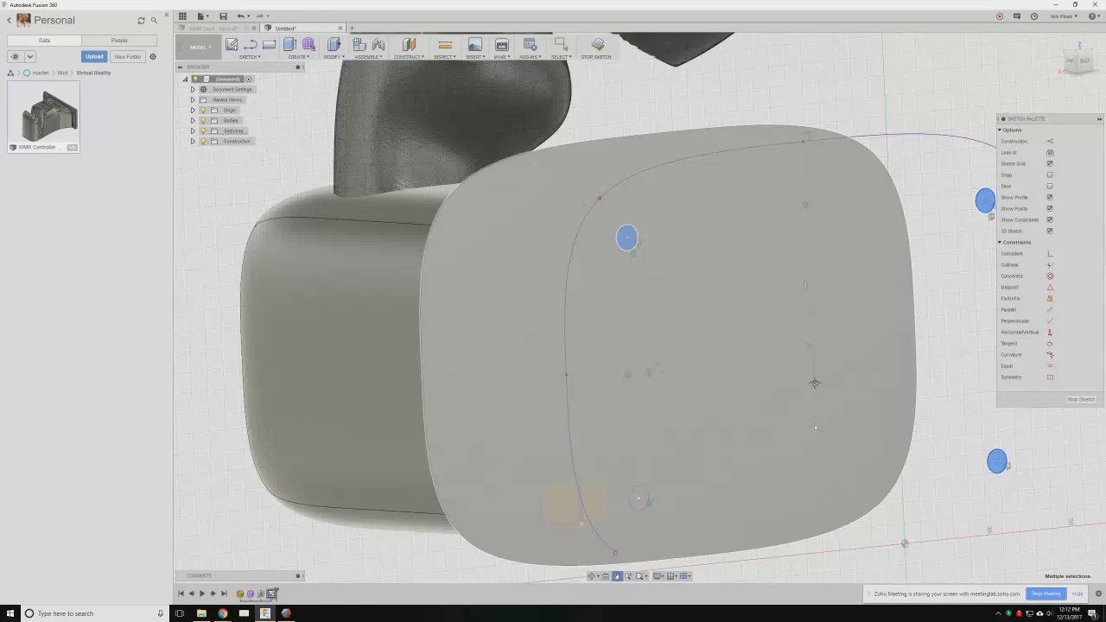
# - Extrude the four circle profiles as a cut through the mount's flared wall end to make the screw holes
pyautogui.moveTo(640, 501); pyautogui.dragTo(671, 405, button='middle')
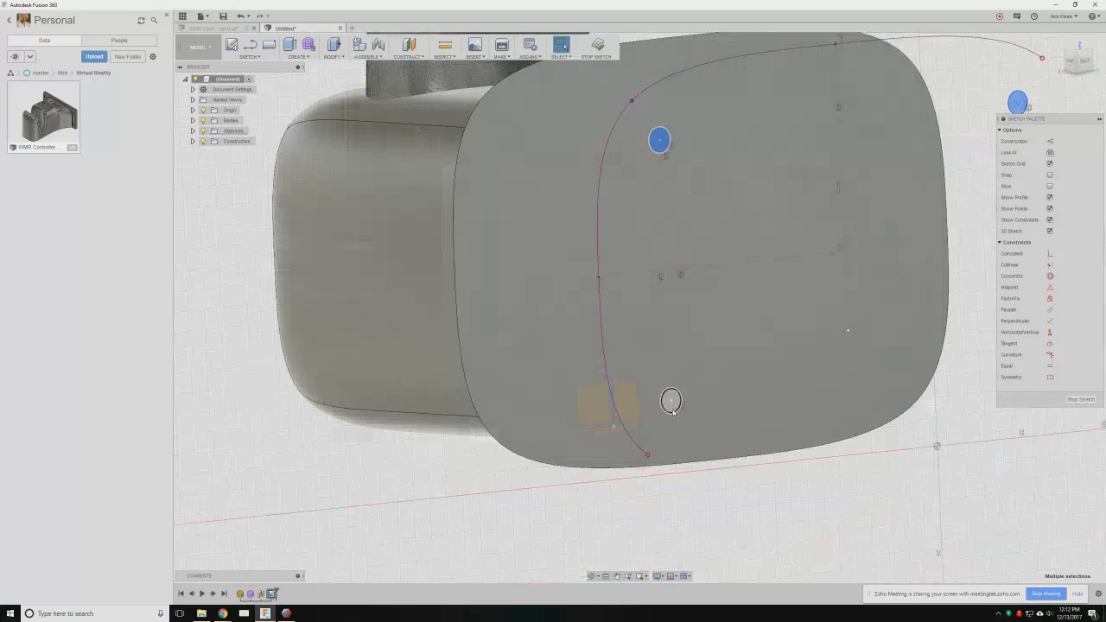
pyautogui.click(672, 405)
pyautogui.rightClick(672, 407)
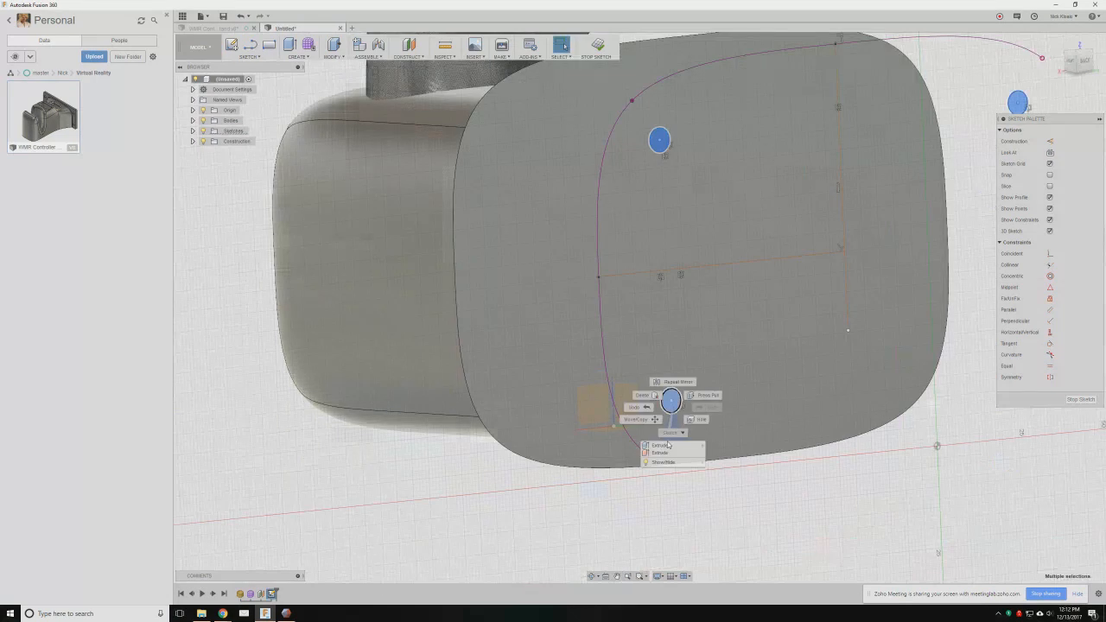
pyautogui.click(668, 446)
pyautogui.moveTo(672, 399); pyautogui.dragTo(426, 386)
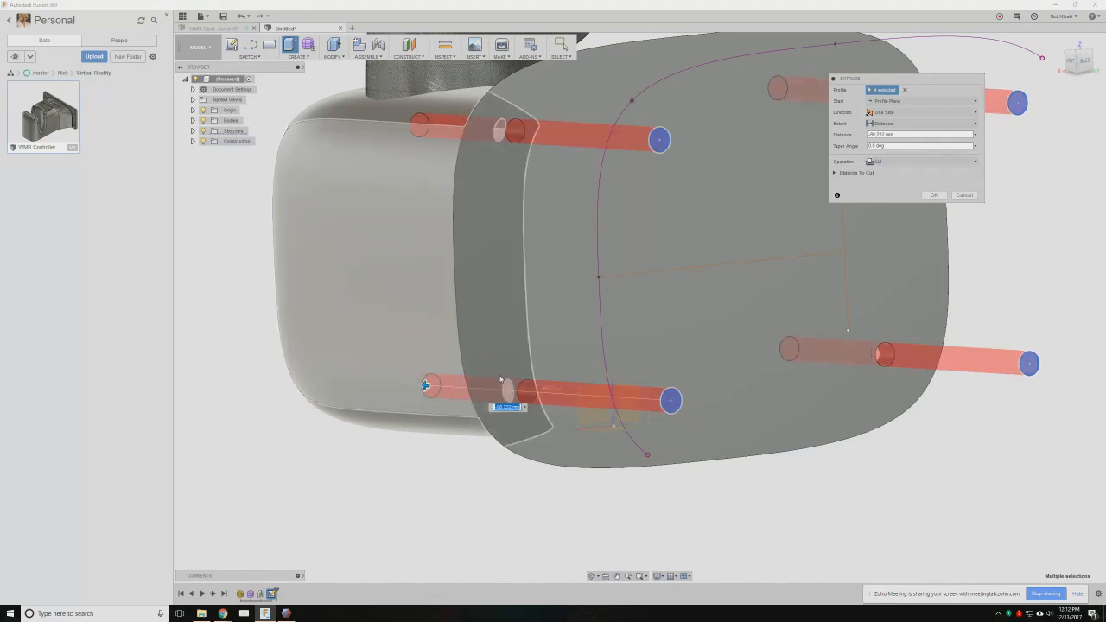
pyautogui.press('Return')
pyautogui.keyDown('shift'); pyautogui.moveTo(383, 439); pyautogui.dragTo(449, 438, button='middle'); pyautogui.keyUp('shift')
pyautogui.scroll(5, 583, 330)
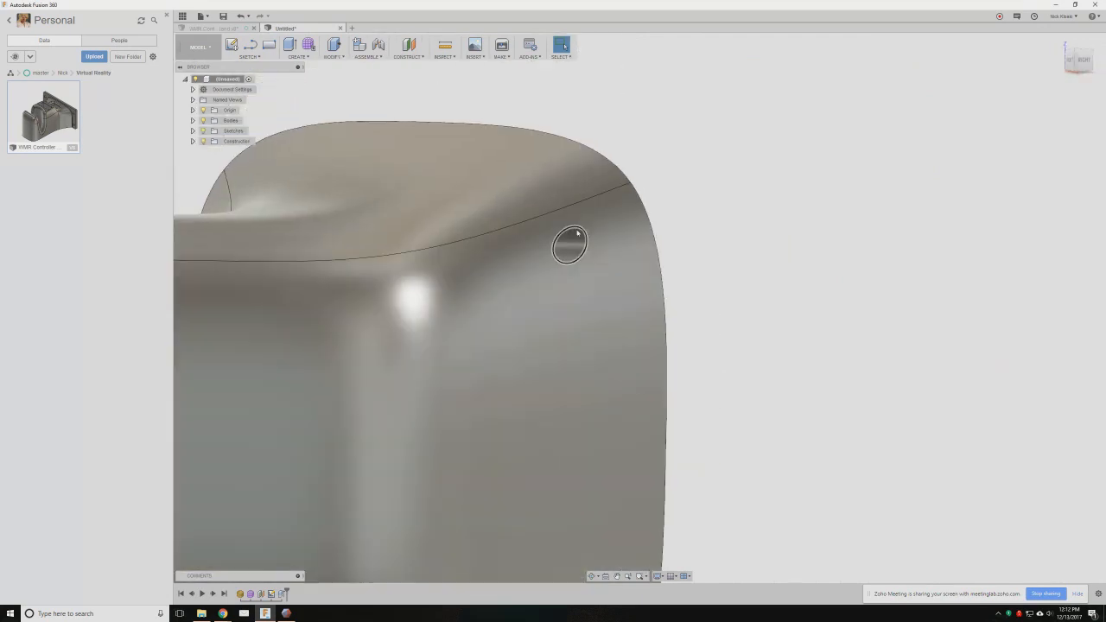
pyautogui.click(334, 56)
pyautogui.click(334, 58)
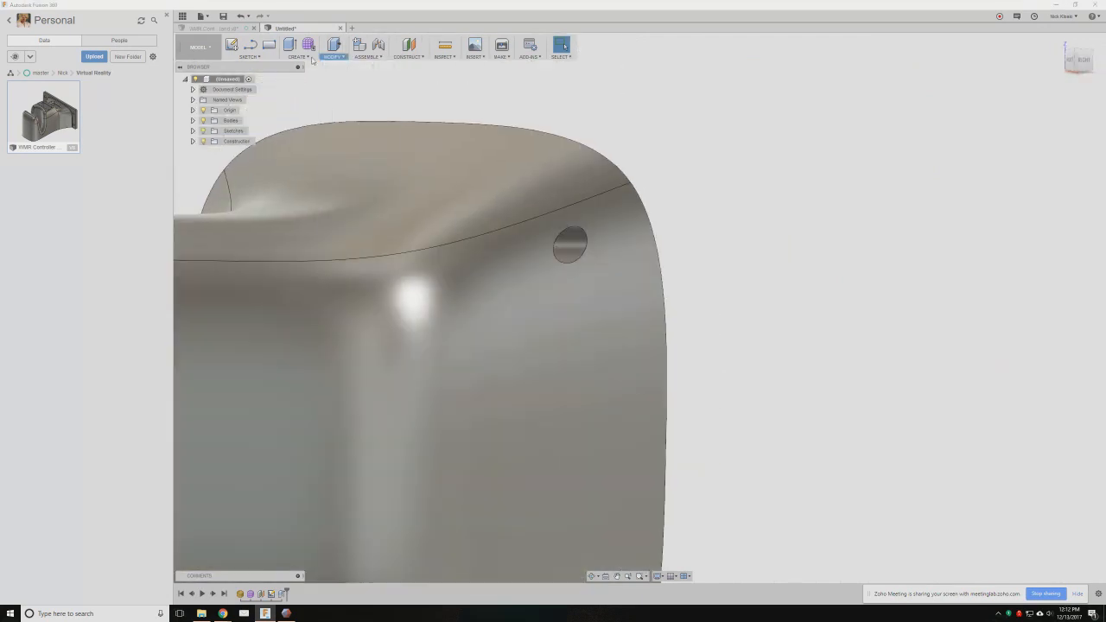
pyautogui.click(298, 56)
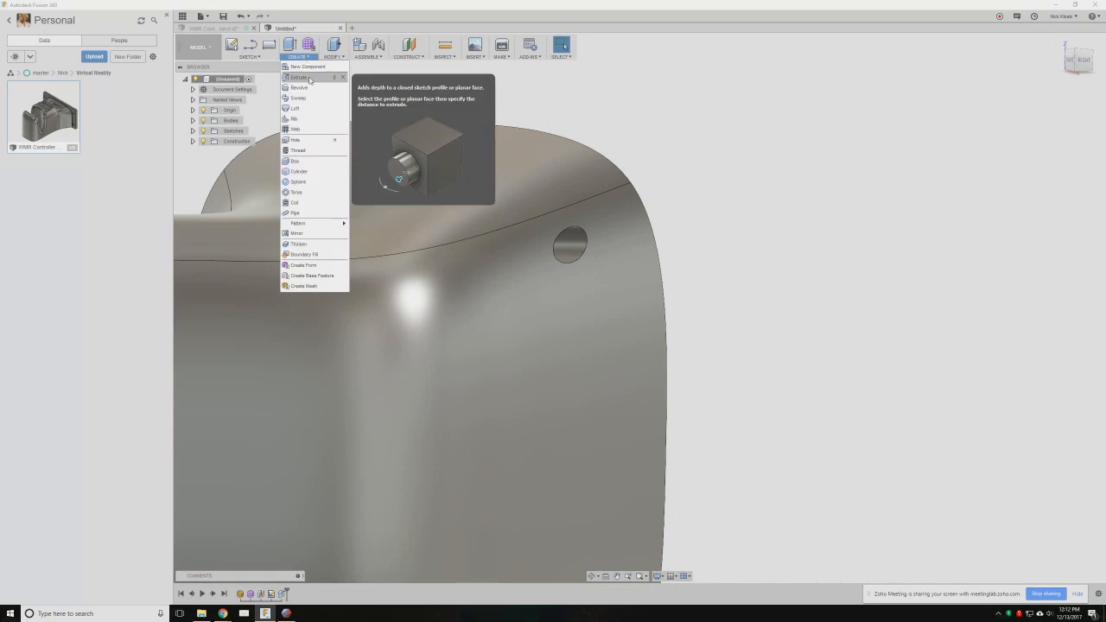
pyautogui.click(334, 56)
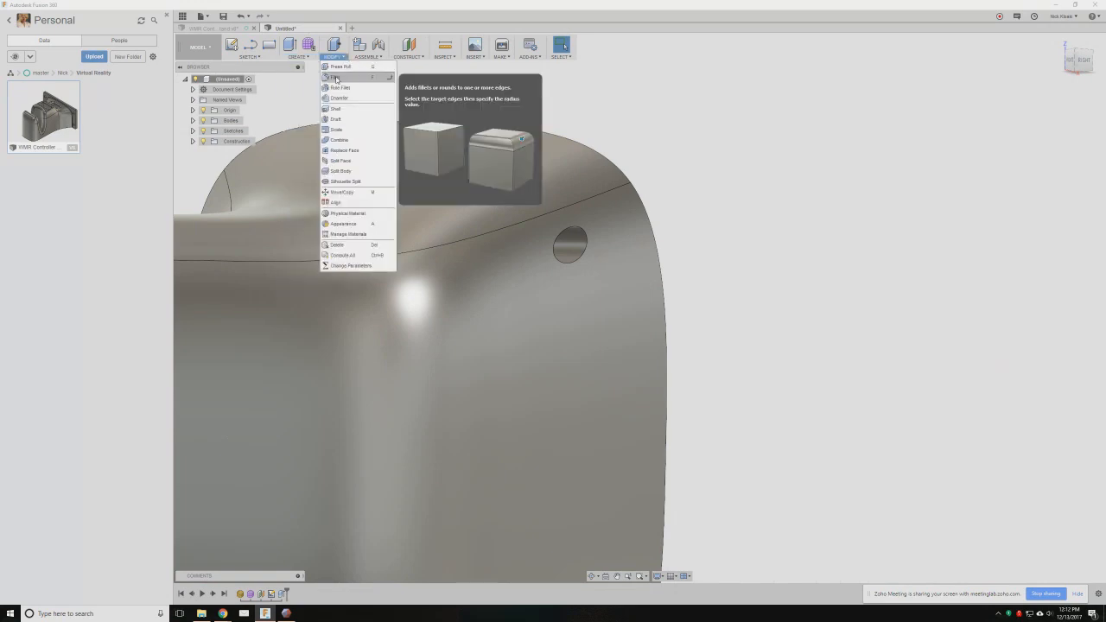
pyautogui.click(335, 78)
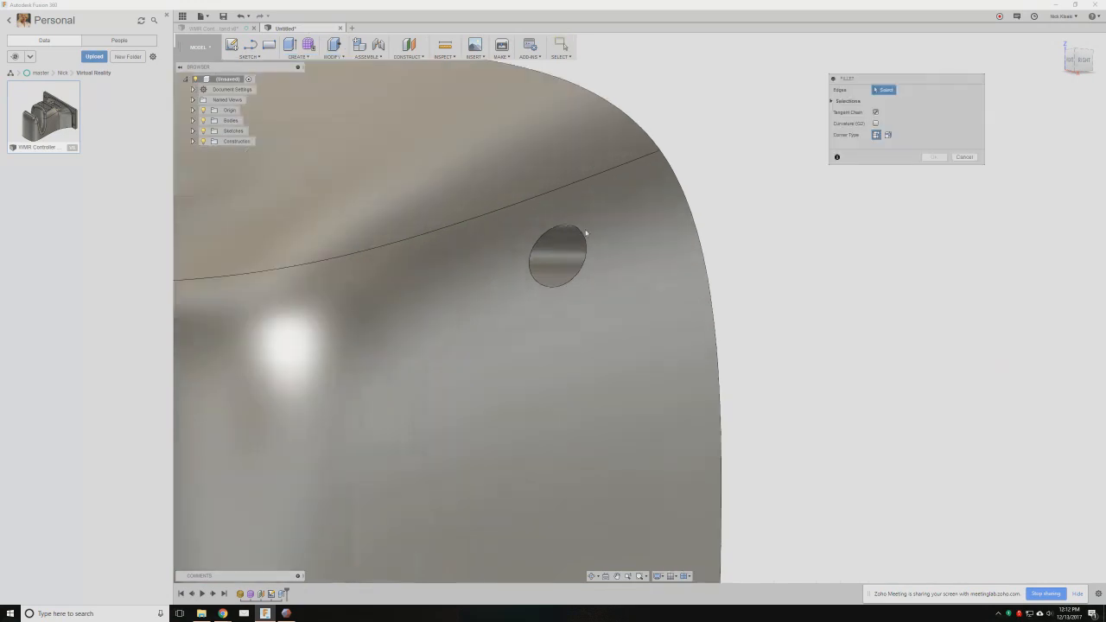
# - Chamfer the front edges of all four screw holes with an equal distance of about 1.6 mm
pyautogui.click(334, 56)
pyautogui.click(338, 97)
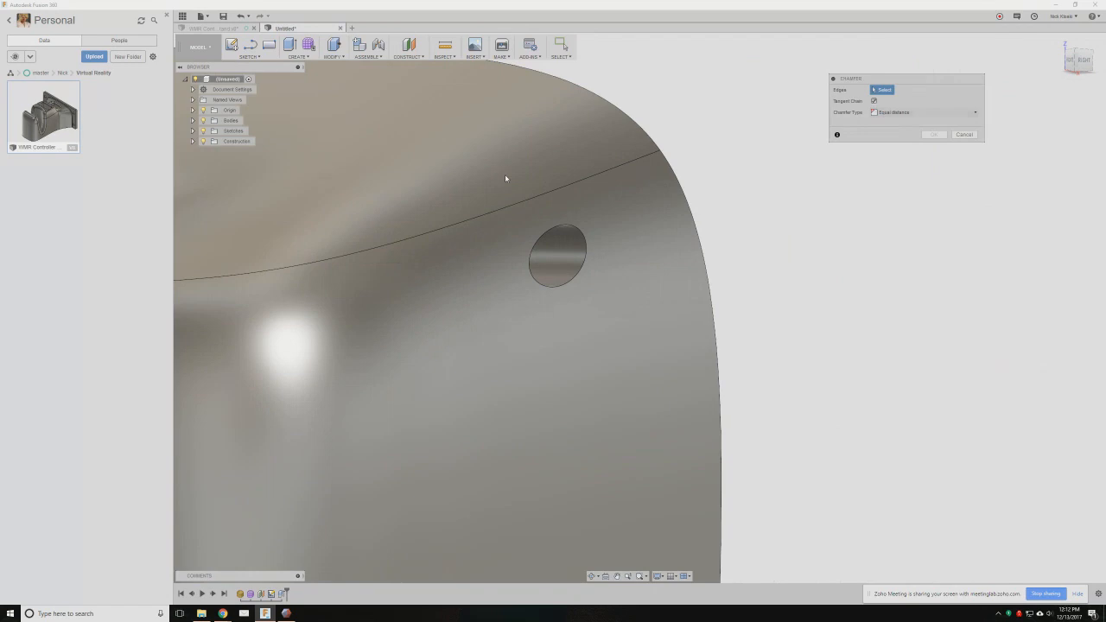
pyautogui.click(577, 229)
pyautogui.moveTo(590, 433); pyautogui.dragTo(596, 383, button='middle')
pyautogui.scroll(-5, 596, 383)
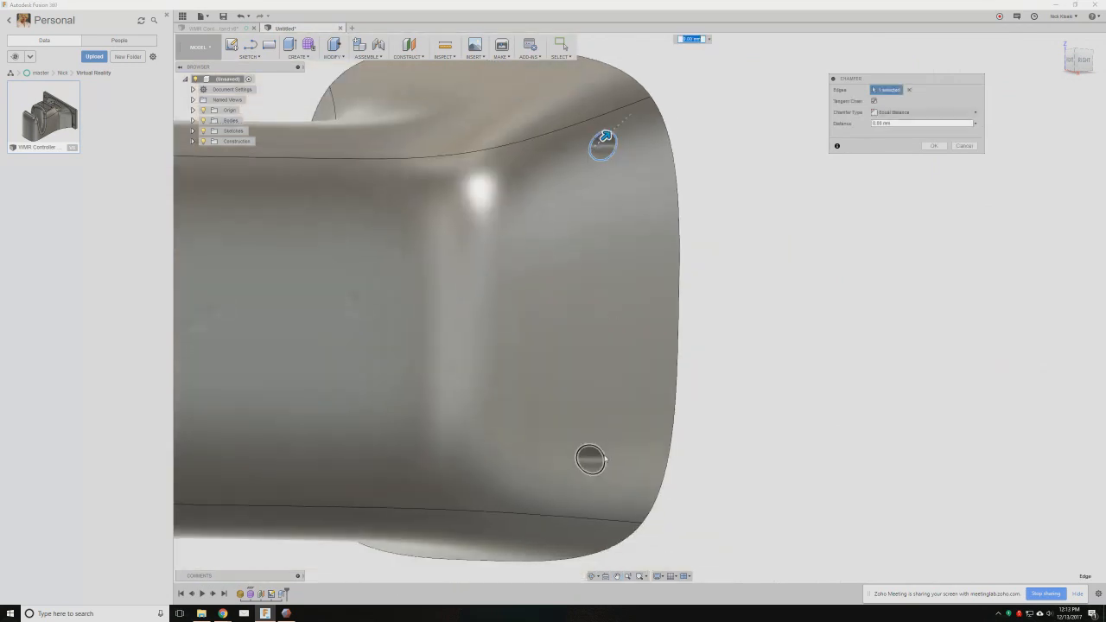
pyautogui.click(586, 456)
pyautogui.keyDown('shift'); pyautogui.moveTo(420, 198); pyautogui.dragTo(540, 427, button='middle'); pyautogui.keyUp('shift')
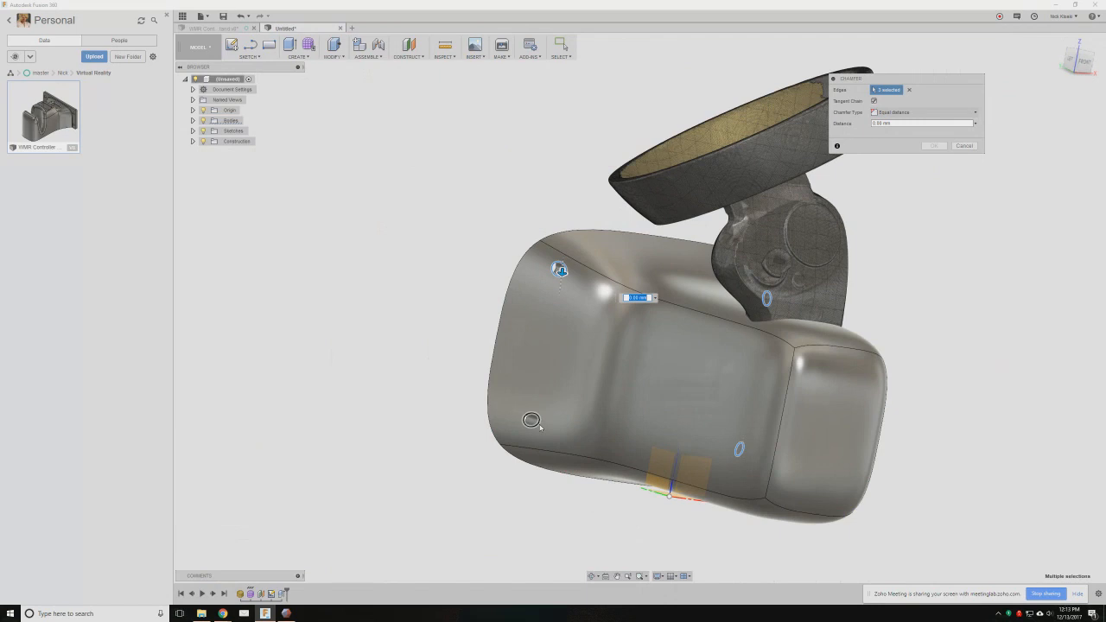
pyautogui.scroll(10, 536, 424)
pyautogui.click(570, 307)
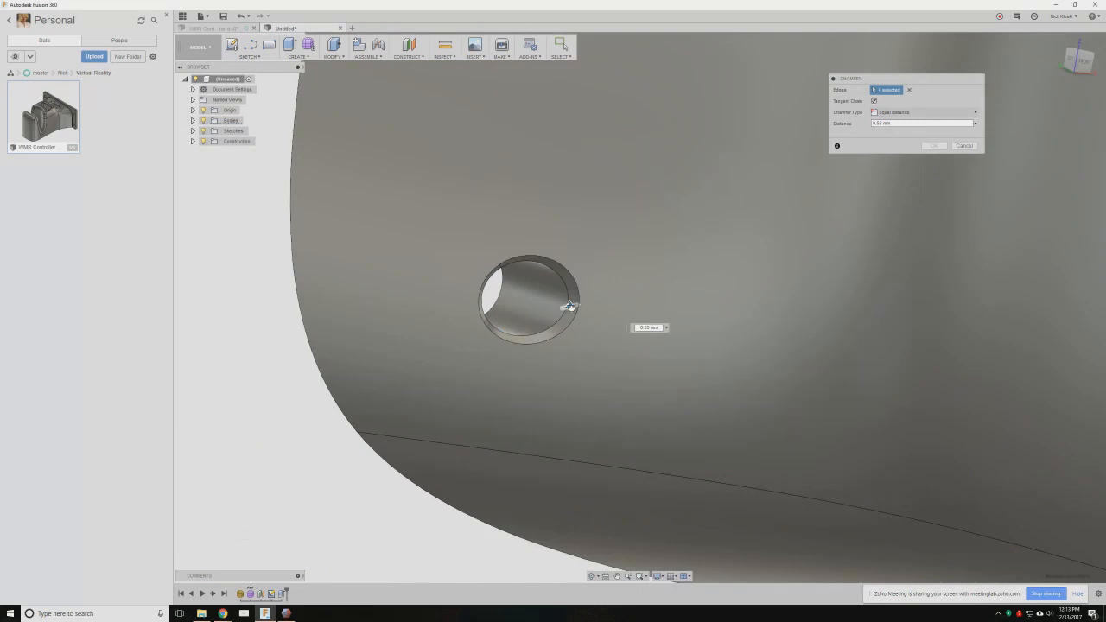
pyautogui.moveTo(571, 307); pyautogui.dragTo(565, 339)
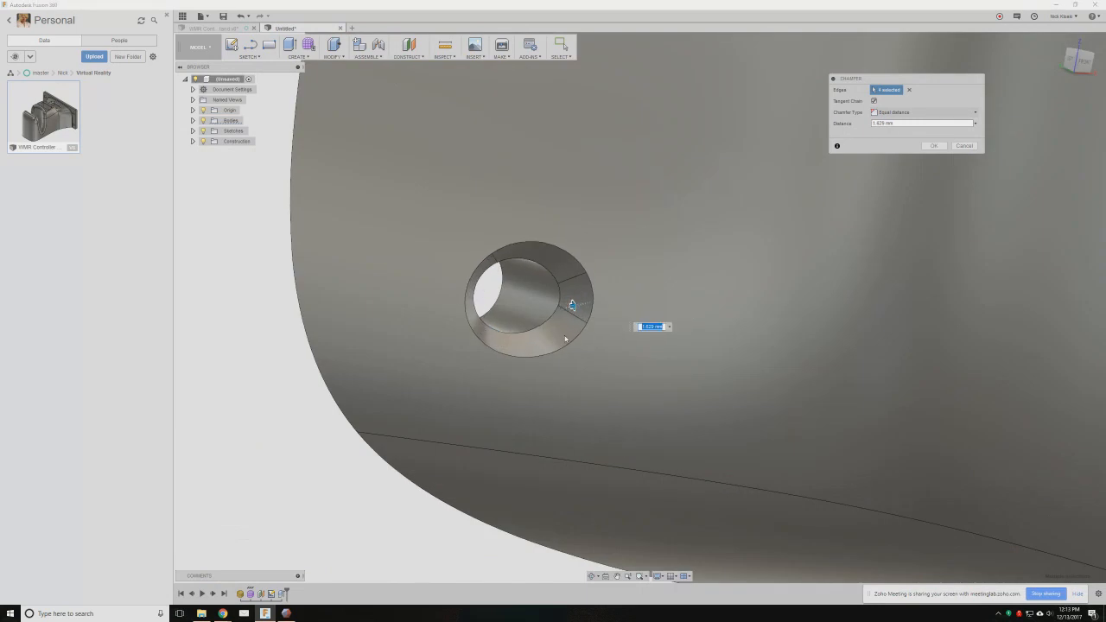
pyautogui.keyDown('shift'); pyautogui.moveTo(566, 339); pyautogui.dragTo(608, 406, button='middle'); pyautogui.keyUp('shift')
pyautogui.press('Return')
pyautogui.scroll(-3, 565, 385)
pyautogui.scroll(-2, 583, 410)
pyautogui.scroll(3, 609, 418)
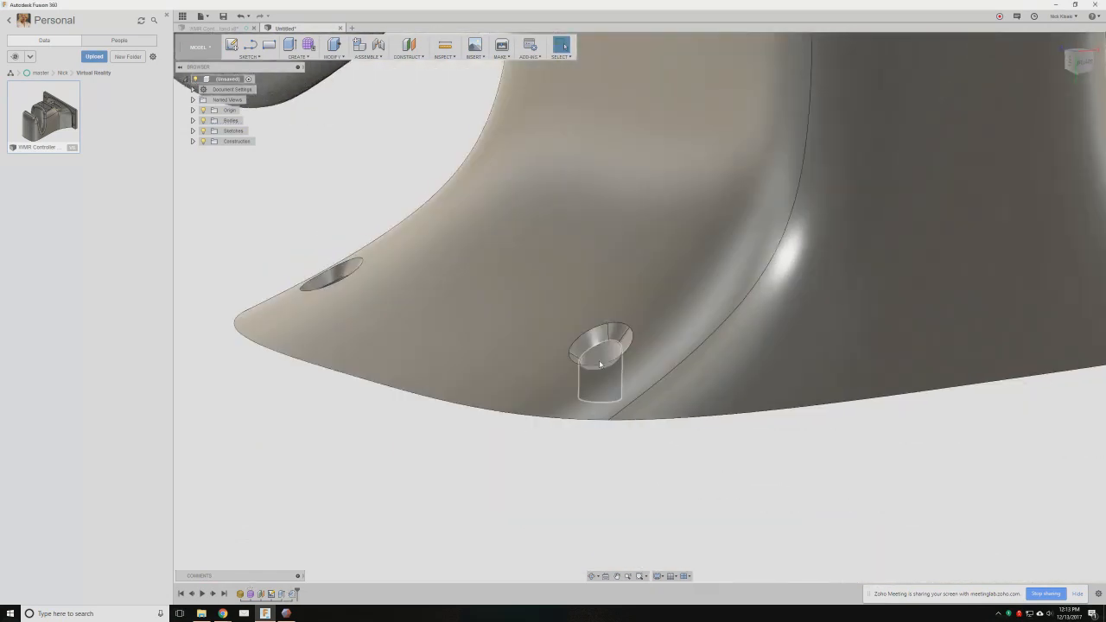
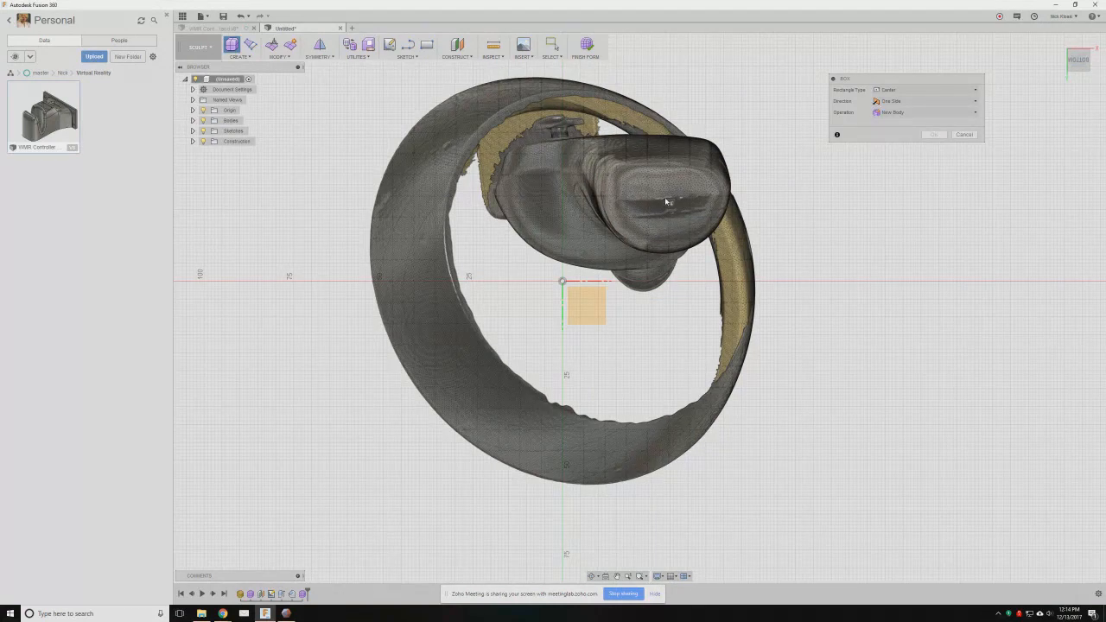
# - Create a centre-based form box about 41 by 31 mm and 15.7 mm high over the end of the controller's handle
pyautogui.click(667, 204)
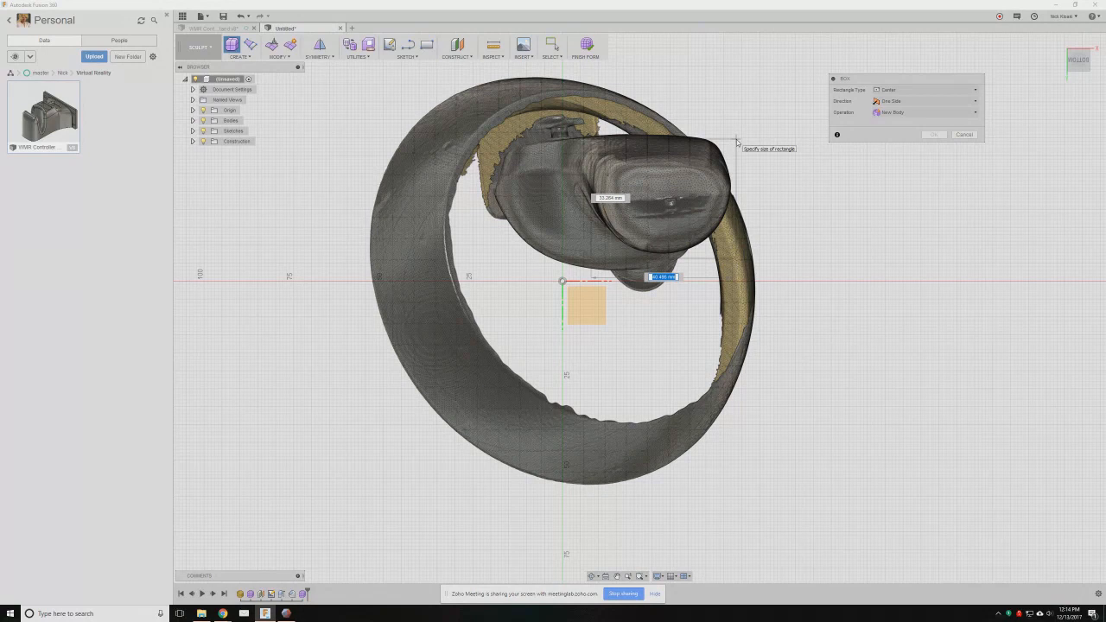
pyautogui.click(738, 141)
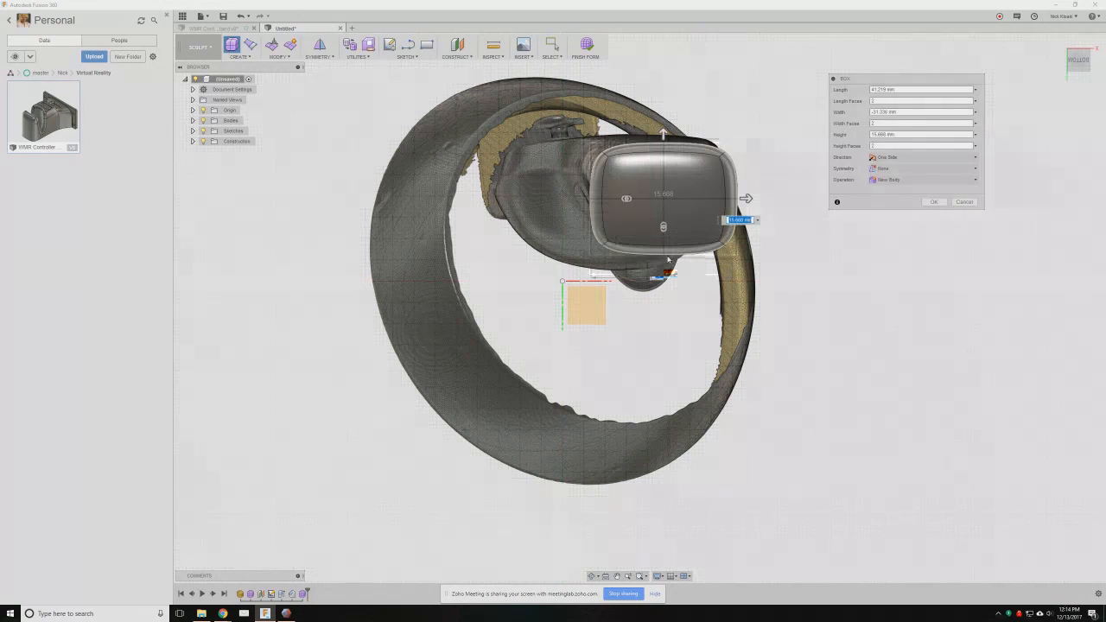
pyautogui.click(934, 203)
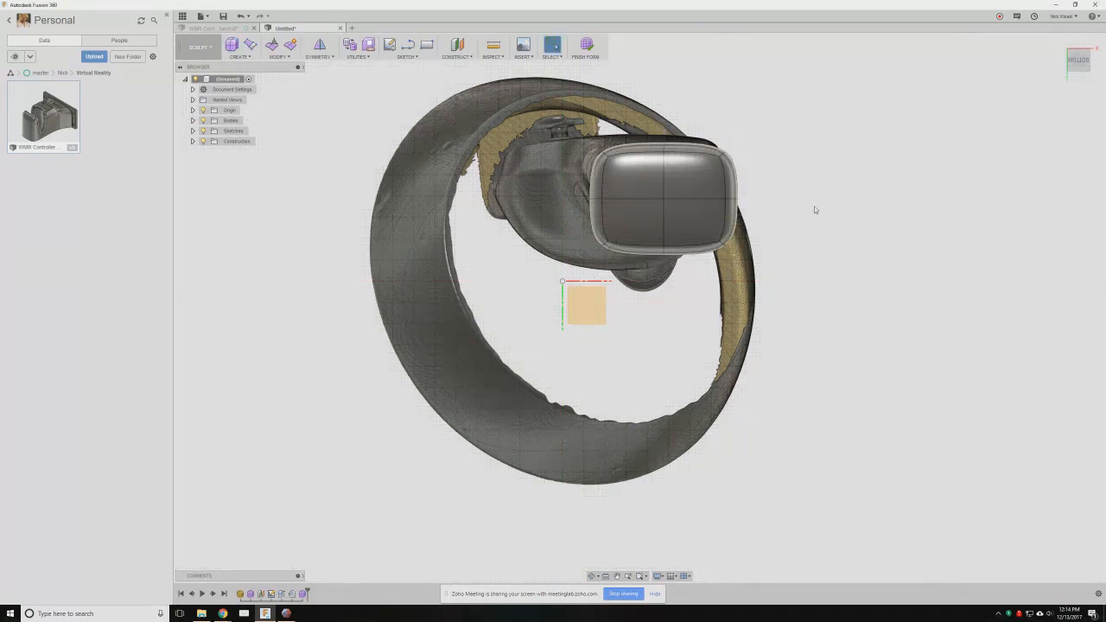
# - Move the whole box body slightly along the Y axis over the handle's end
pyautogui.keyDown('shift'); pyautogui.moveTo(718, 202); pyautogui.dragTo(694, 191, button='middle'); pyautogui.keyUp('shift')
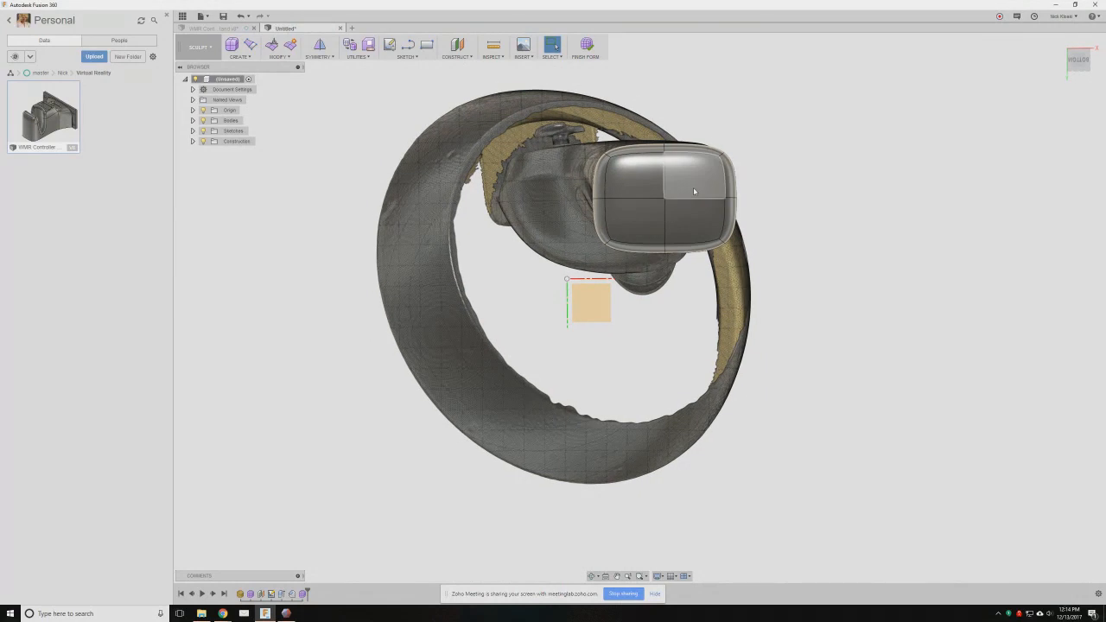
pyautogui.rightClick(694, 191)
pyautogui.click(629, 191)
pyautogui.doubleClick(690, 185)
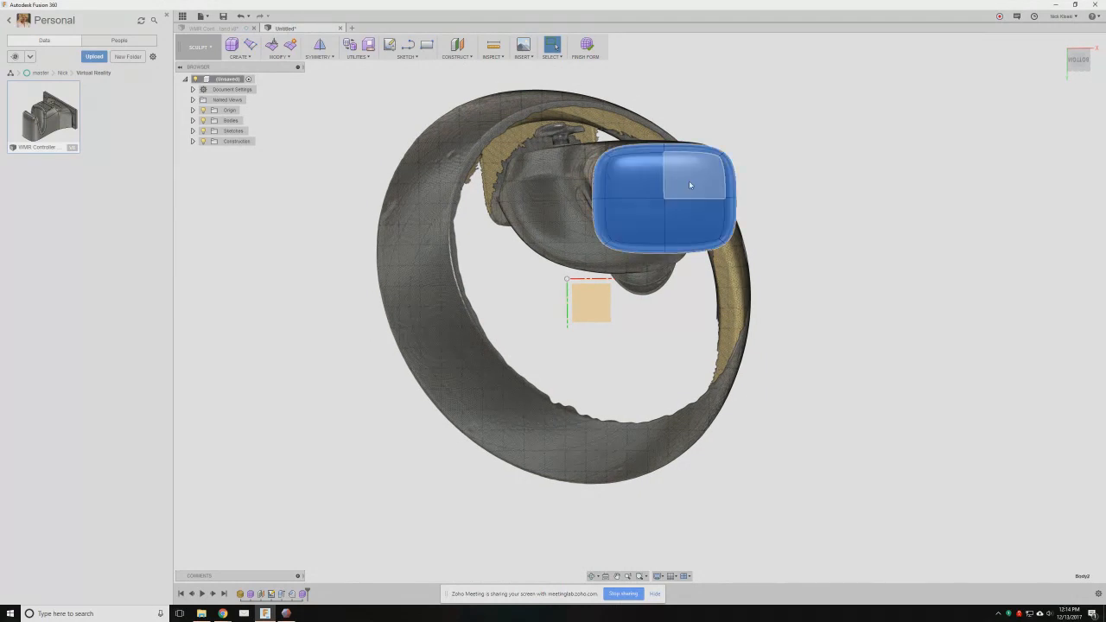
pyautogui.rightClick(689, 180)
pyautogui.click(656, 182)
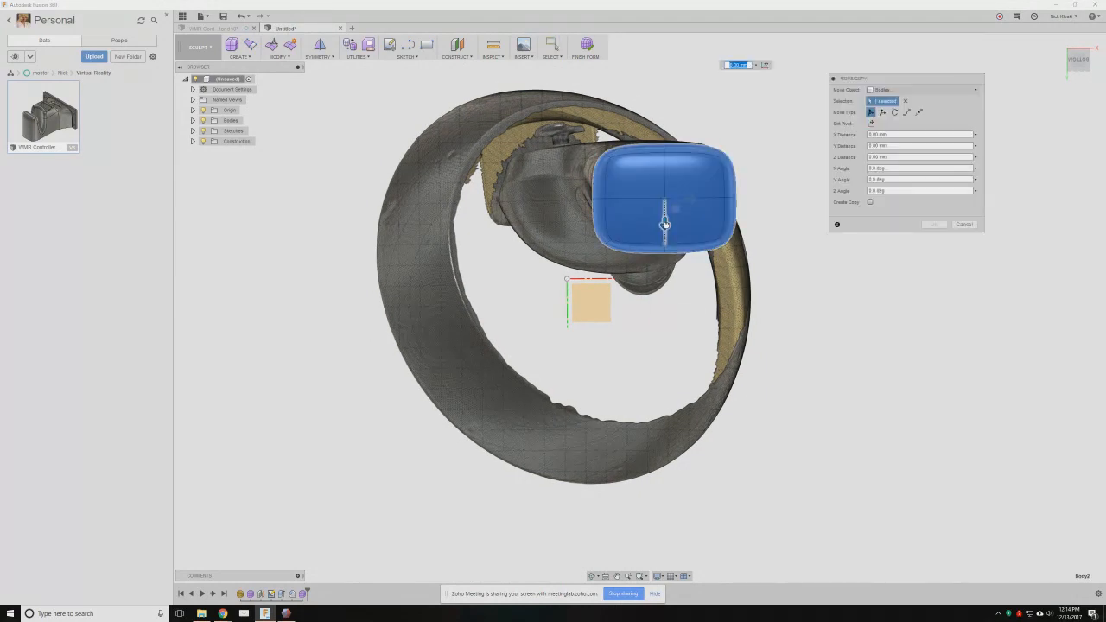
pyautogui.press('Escape')
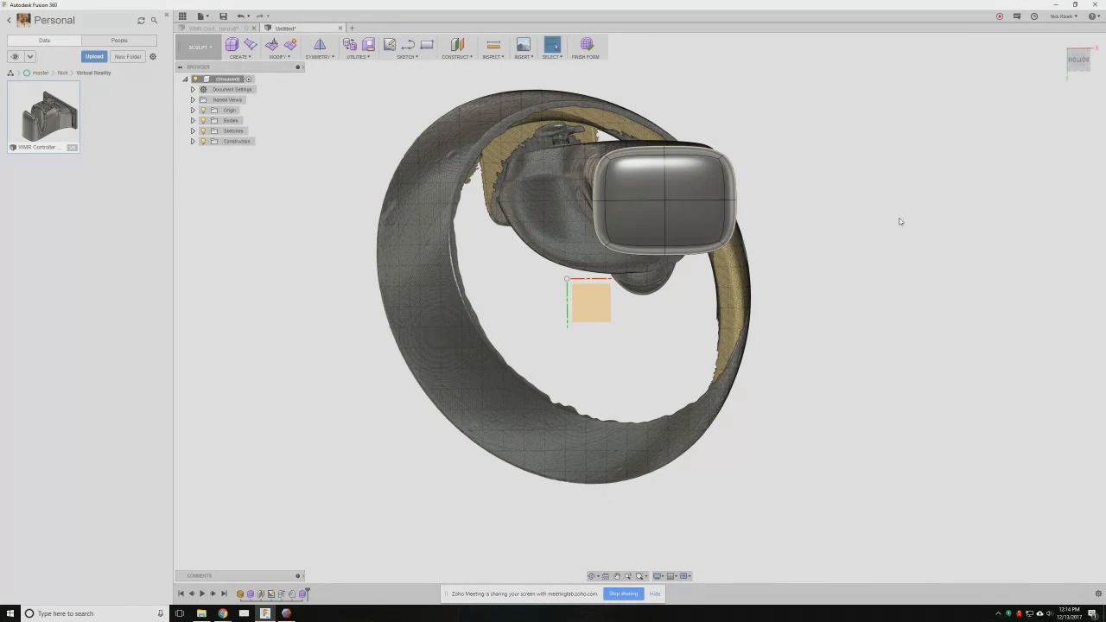
# - Extrude the box's four top faces upward along the controller's handle in several segments that flare wider than the base
pyautogui.keyDown('shift'); pyautogui.moveTo(899, 221); pyautogui.dragTo(594, 255, button='middle'); pyautogui.keyUp('shift')
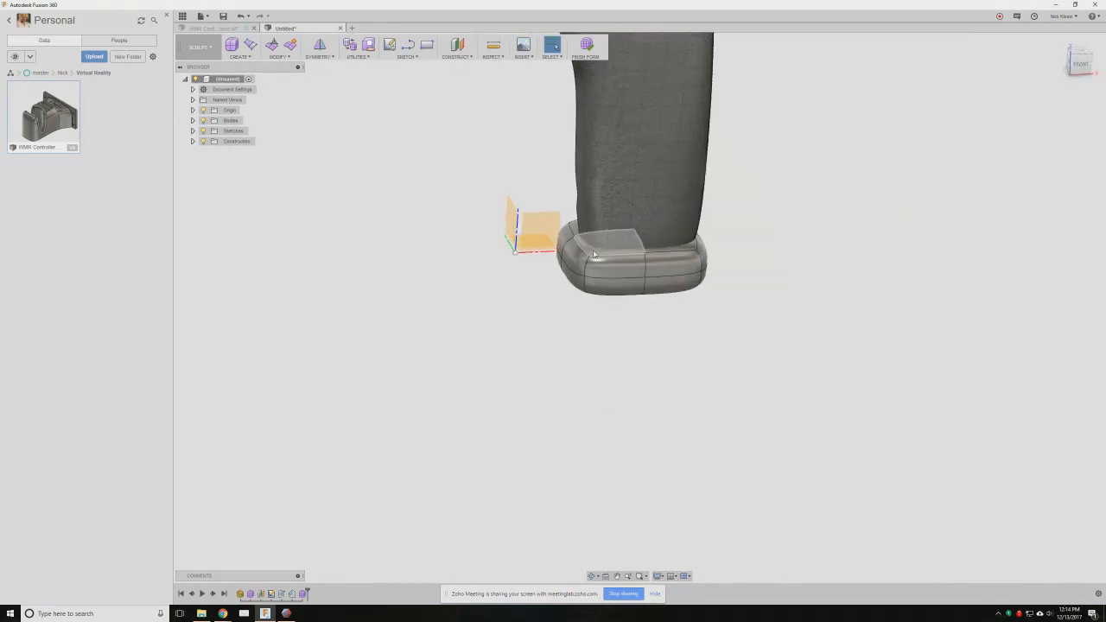
pyautogui.doubleClick(595, 255)
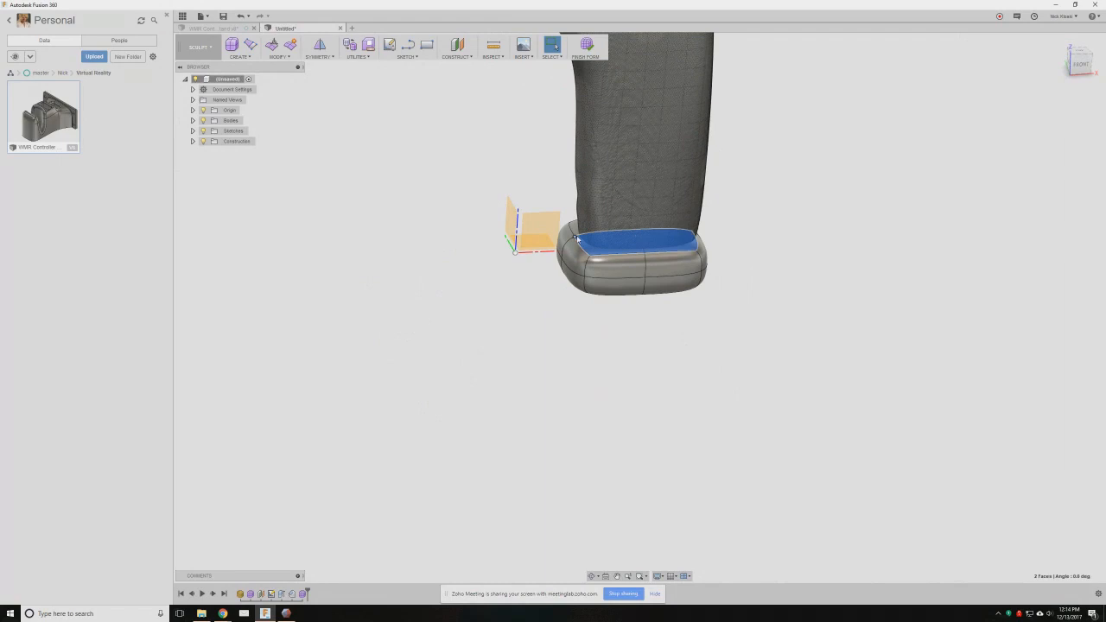
pyautogui.keyDown('shift'); pyautogui.click(582, 231); pyautogui.keyUp('shift')
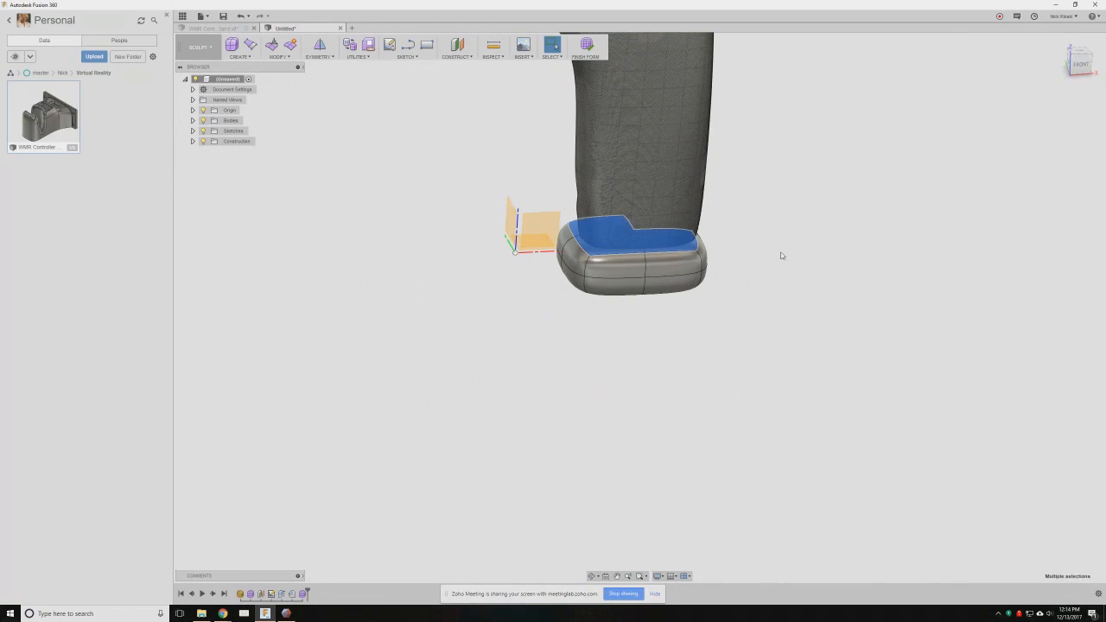
pyautogui.keyDown('shift'); pyautogui.moveTo(783, 256); pyautogui.dragTo(735, 251, button='middle'); pyautogui.keyUp('shift')
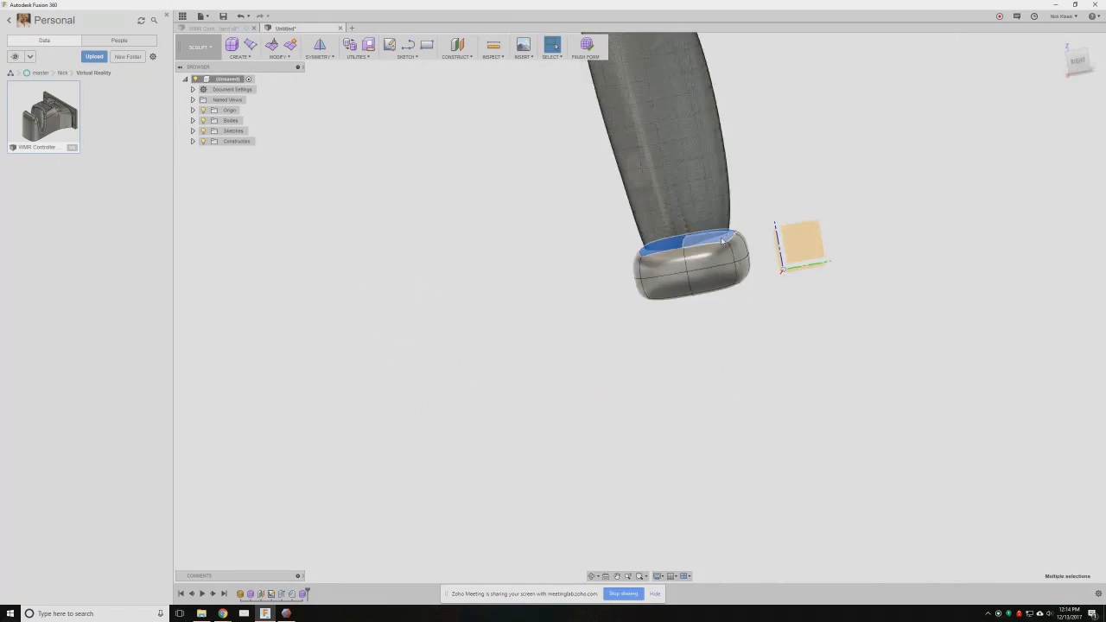
pyautogui.rightClick(722, 241)
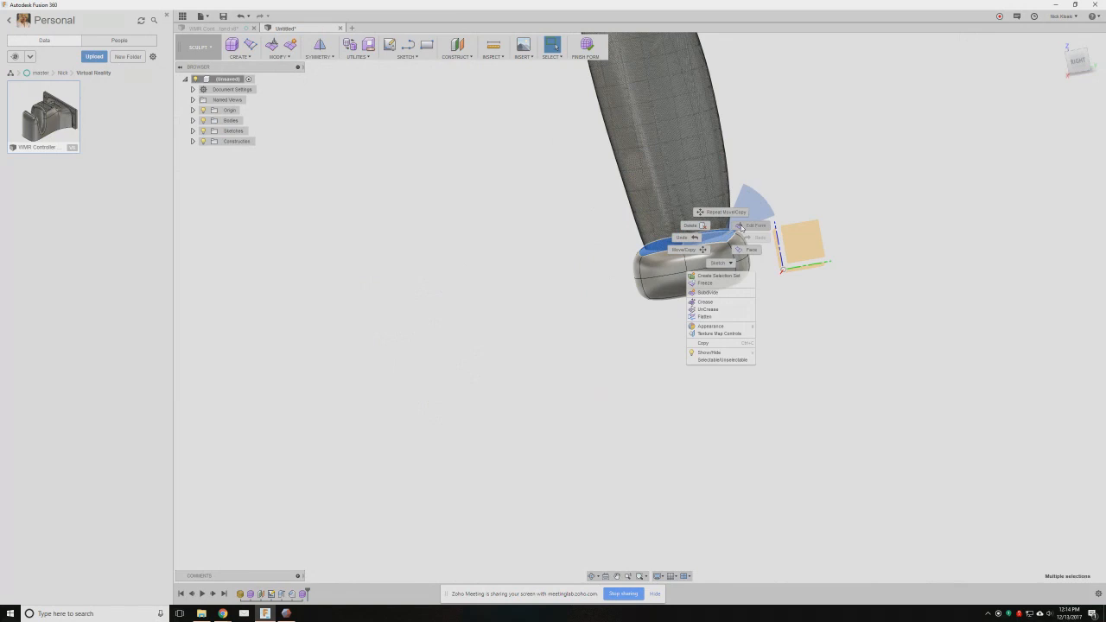
pyautogui.click(754, 225)
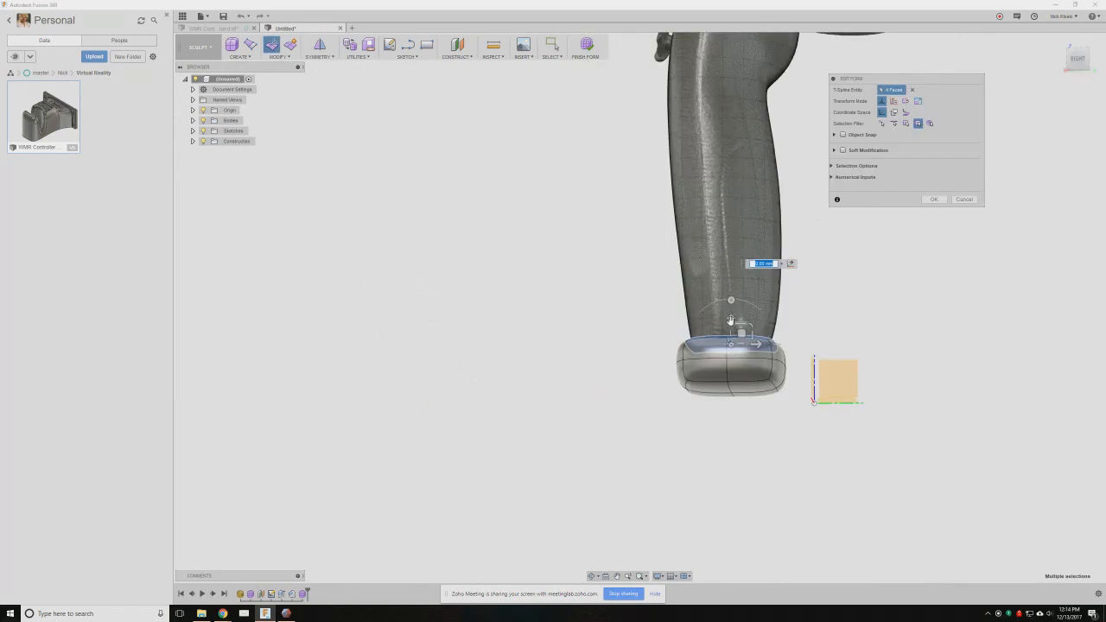
pyautogui.moveTo(730, 321); pyautogui.dragTo(734, 120)
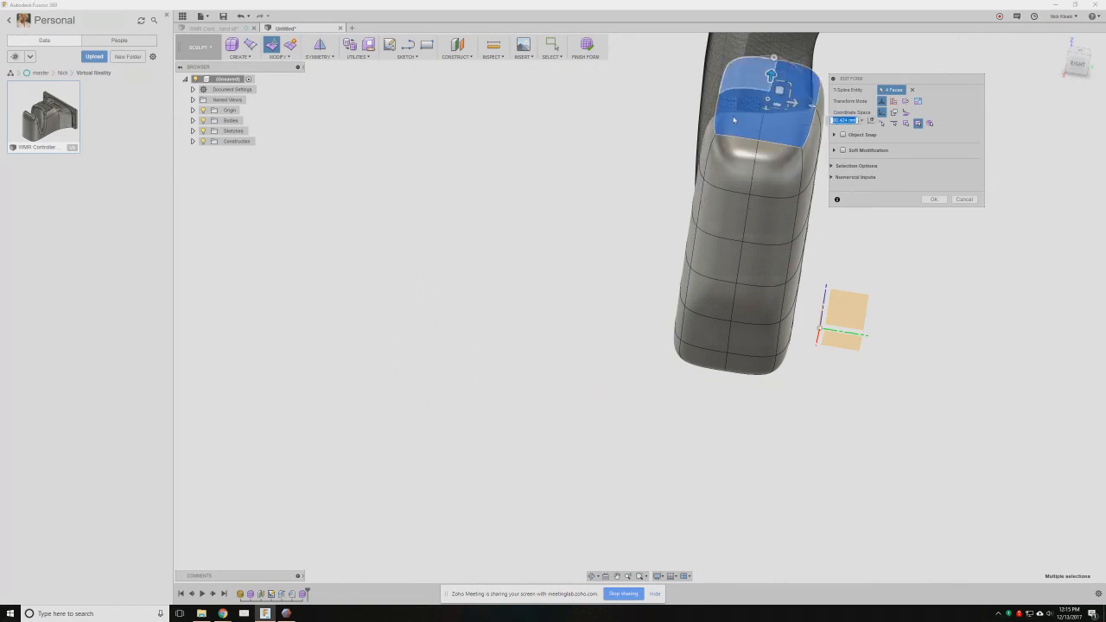
# - Shift the form's upper segments sideways by about 1.6 mm in the side view to follow the handle's bend
pyautogui.moveTo(734, 120); pyautogui.dragTo(570, 311, button='middle')
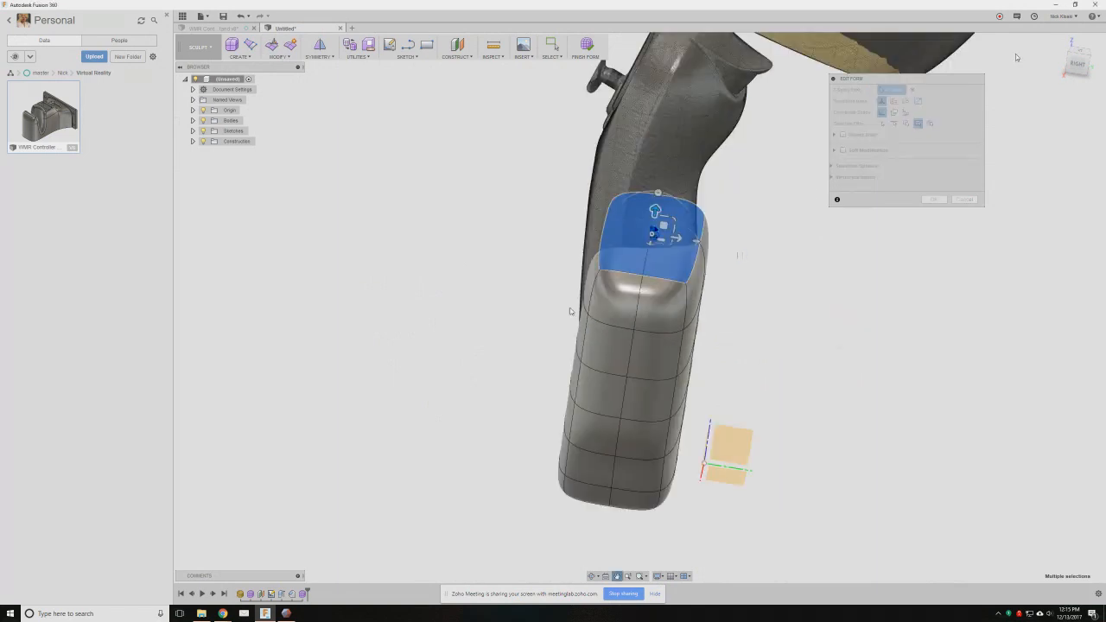
pyautogui.keyDown('shift'); pyautogui.moveTo(740, 255); pyautogui.dragTo(722, 368, button='middle'); pyautogui.keyUp('shift')
pyautogui.moveTo(619, 236); pyautogui.dragTo(704, 267)
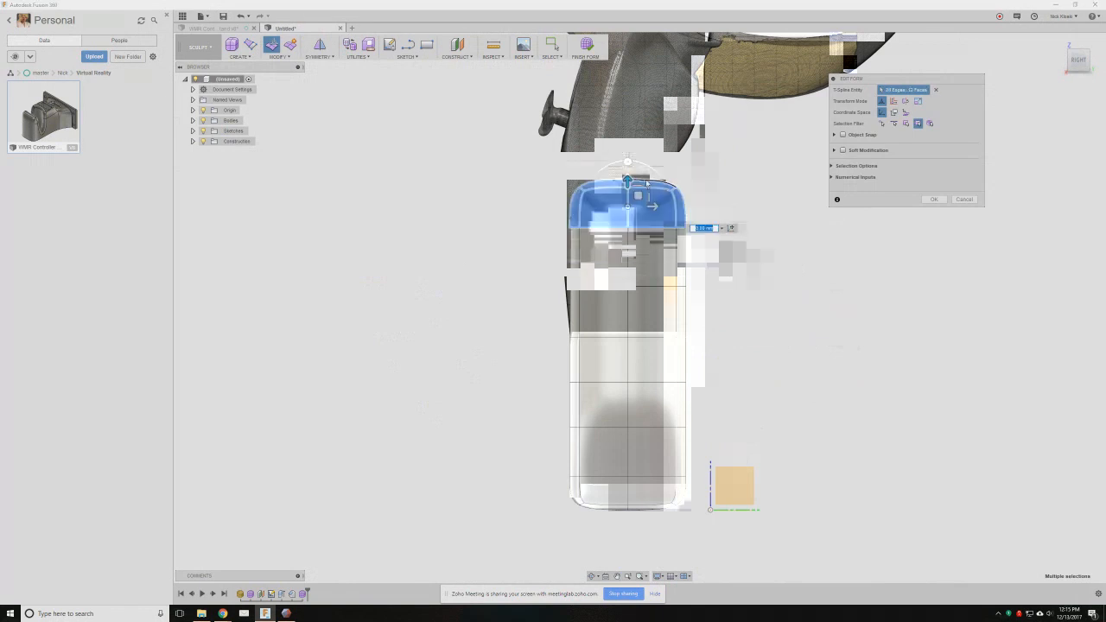
pyautogui.moveTo(736, 173); pyautogui.dragTo(564, 317)
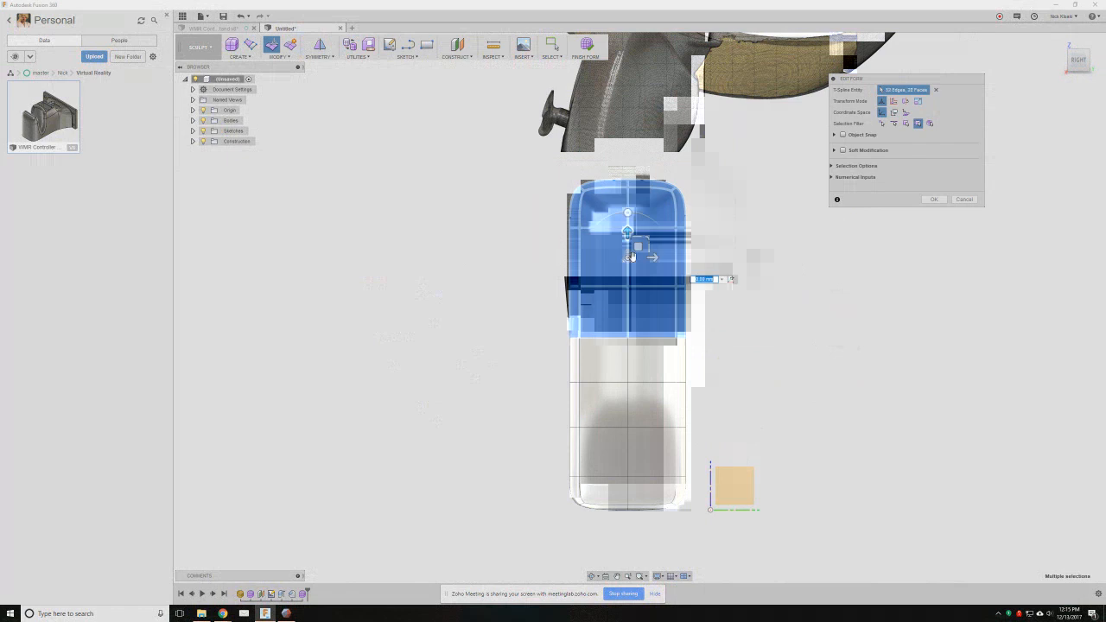
pyautogui.moveTo(638, 246); pyautogui.dragTo(632, 248)
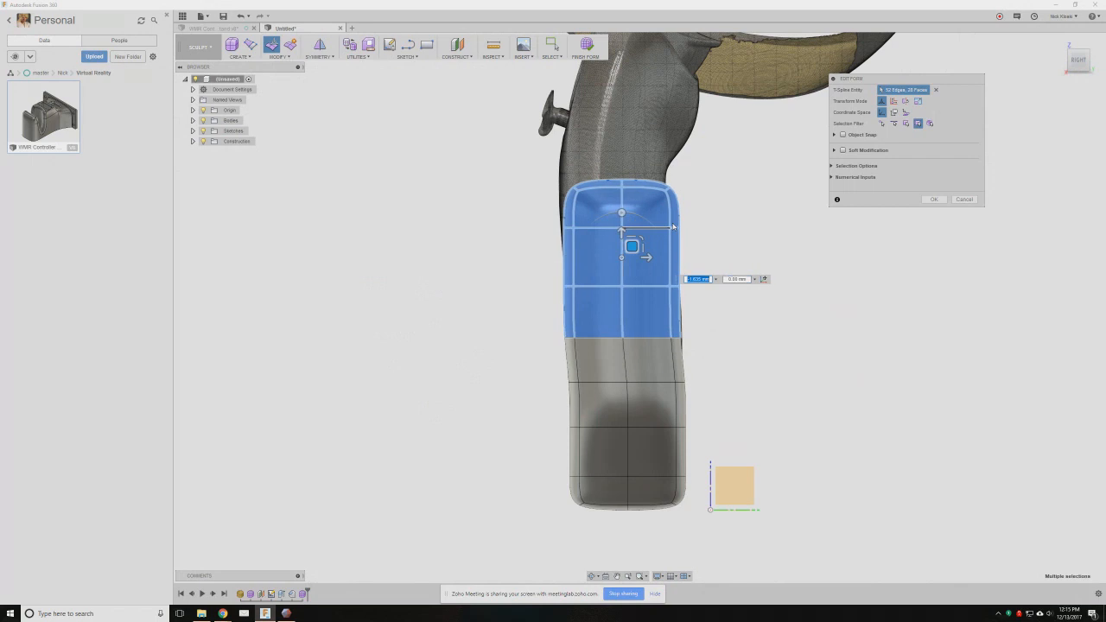
# - Widen the form's topmost segments in the side view, and widen the second edge loop down from them to smooth the transition
pyautogui.hotkey('shift', 'Down')
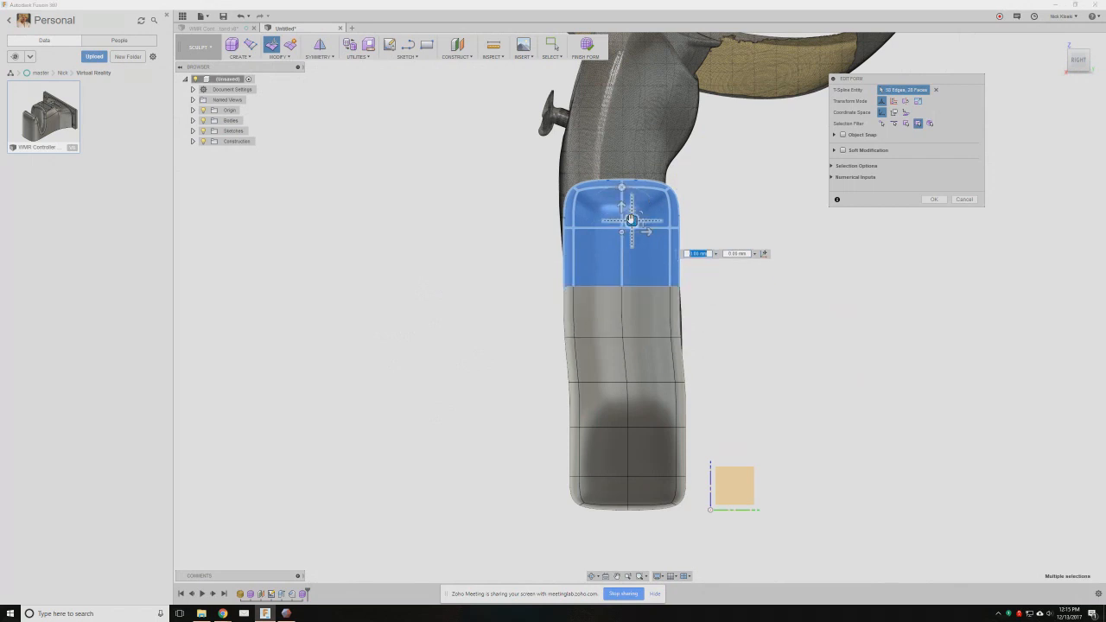
pyautogui.moveTo(644, 222); pyautogui.dragTo(642, 221)
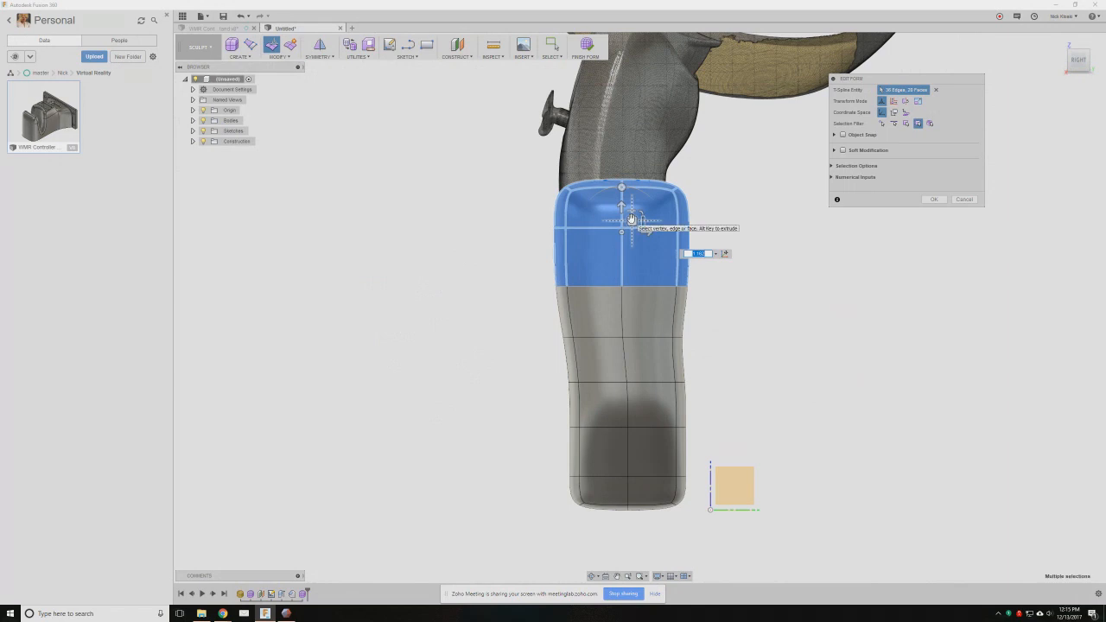
pyautogui.doubleClick(647, 336)
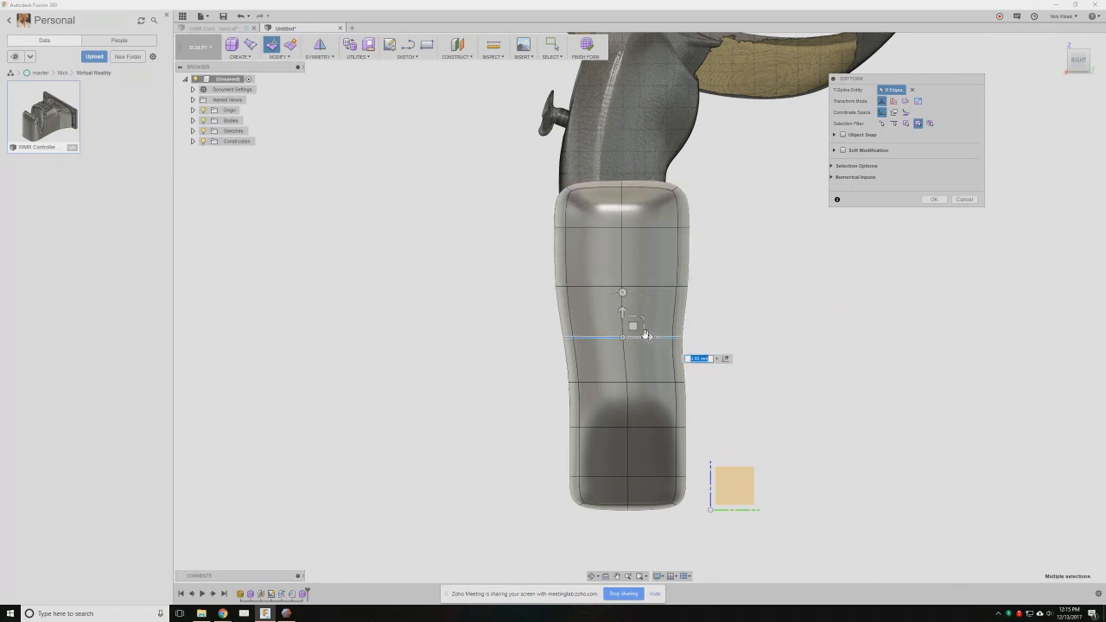
pyautogui.moveTo(645, 327); pyautogui.dragTo(668, 318)
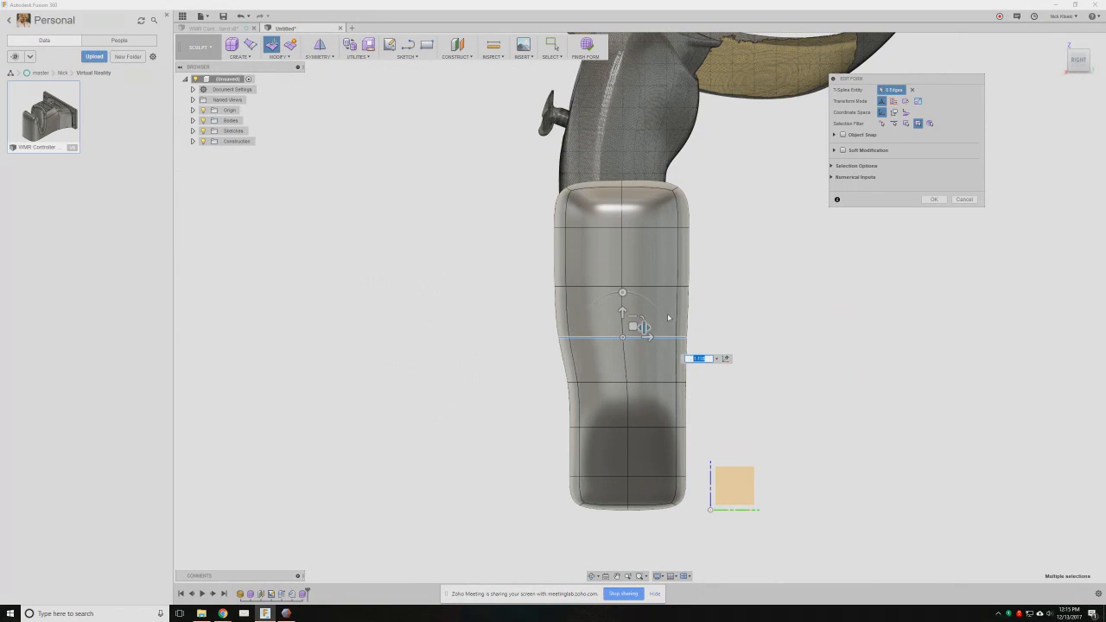
pyautogui.press('Return')
# - Select the faces and edges along the flared form's +X side and move them inward by about 10 mm with Edit Form
pyautogui.keyDown('shift'); pyautogui.moveTo(664, 316); pyautogui.dragTo(753, 153, button='middle'); pyautogui.keyUp('shift')
pyautogui.moveTo(655, 398); pyautogui.dragTo(658, 463)
pyautogui.click(748, 322)
pyautogui.moveTo(683, 100); pyautogui.dragTo(790, 519)
pyautogui.keyDown('shift'); pyautogui.moveTo(790, 518); pyautogui.dragTo(754, 320, button='middle'); pyautogui.keyUp('shift')
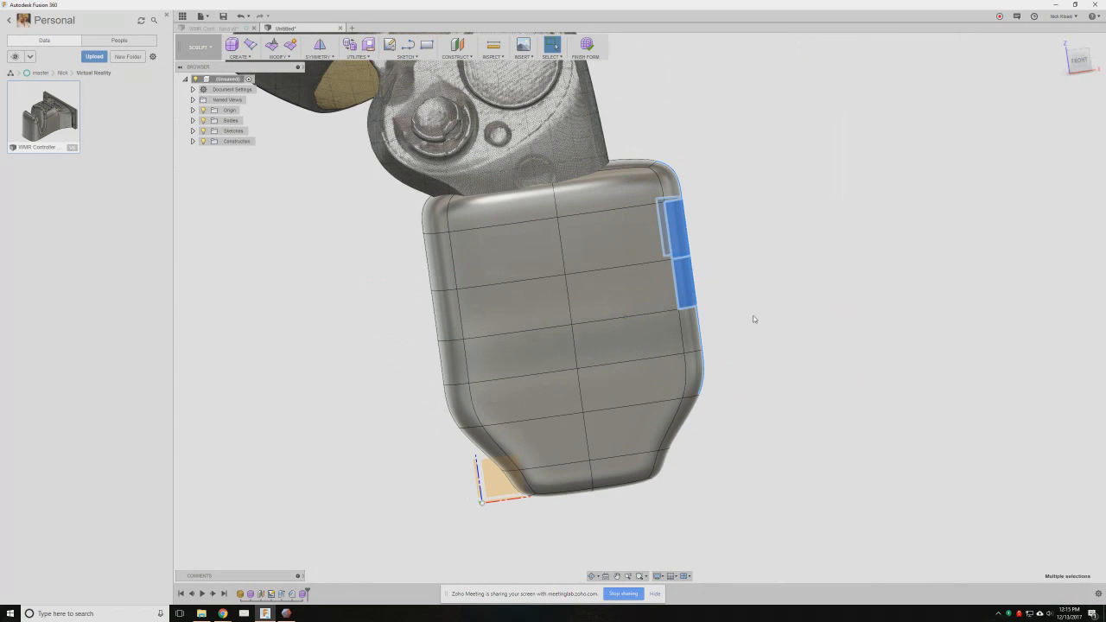
pyautogui.keyDown('shift'); pyautogui.moveTo(754, 319); pyautogui.dragTo(755, 210, button='middle'); pyautogui.keyUp('shift')
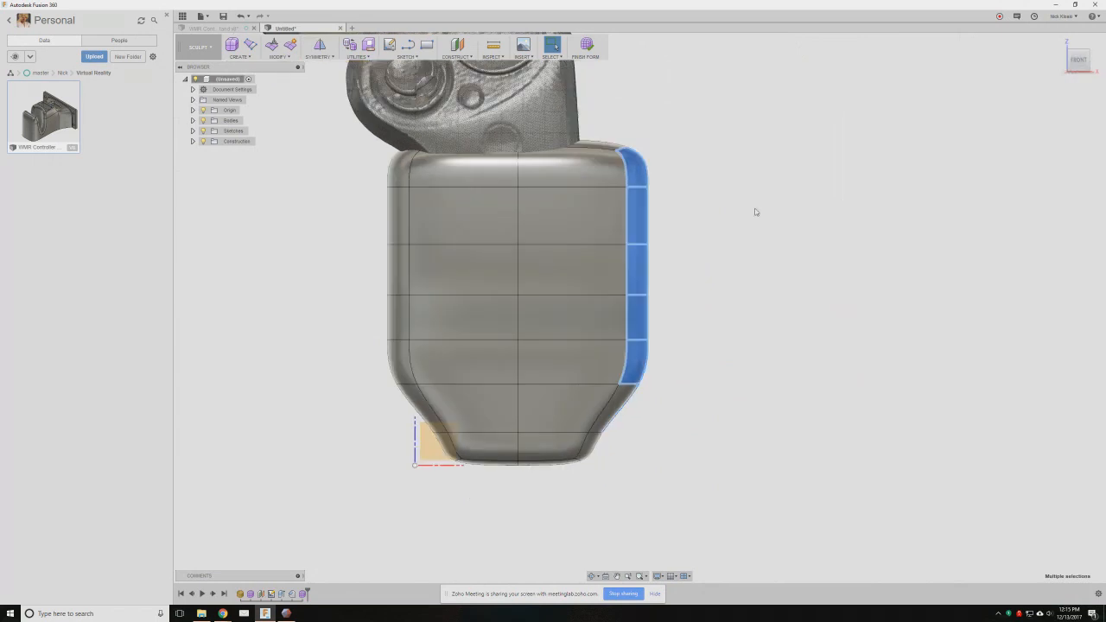
pyautogui.rightClick(754, 210)
pyautogui.click(708, 240)
pyautogui.moveTo(655, 275); pyautogui.dragTo(612, 275)
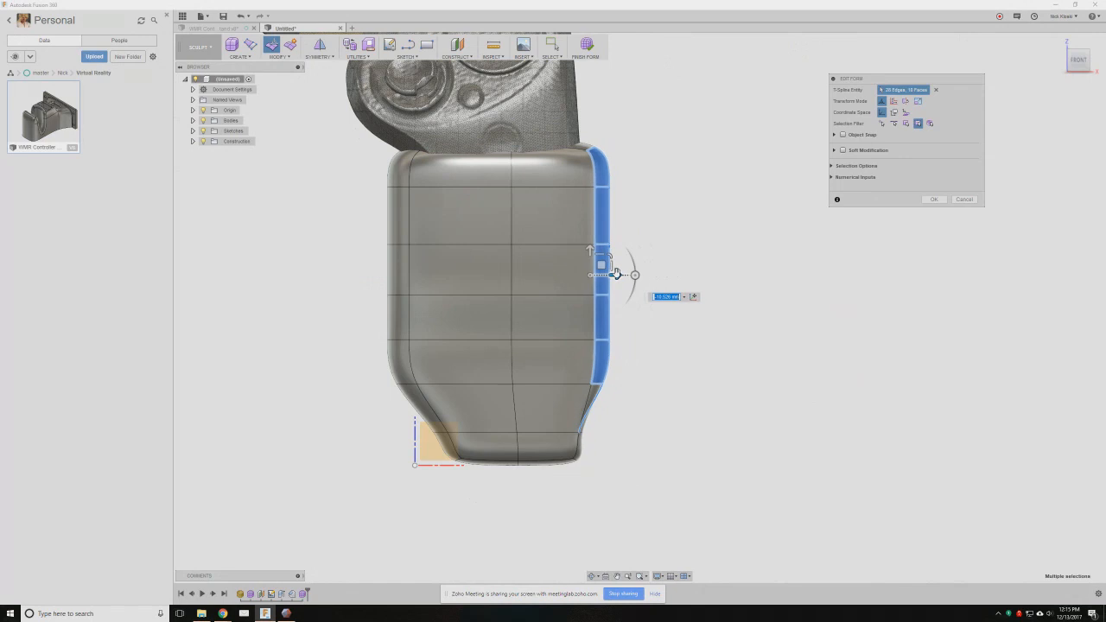
# - Select the faces and edges along the flared form's -X side and move them inward with Edit Form
pyautogui.moveTo(339, 119); pyautogui.dragTo(407, 297)
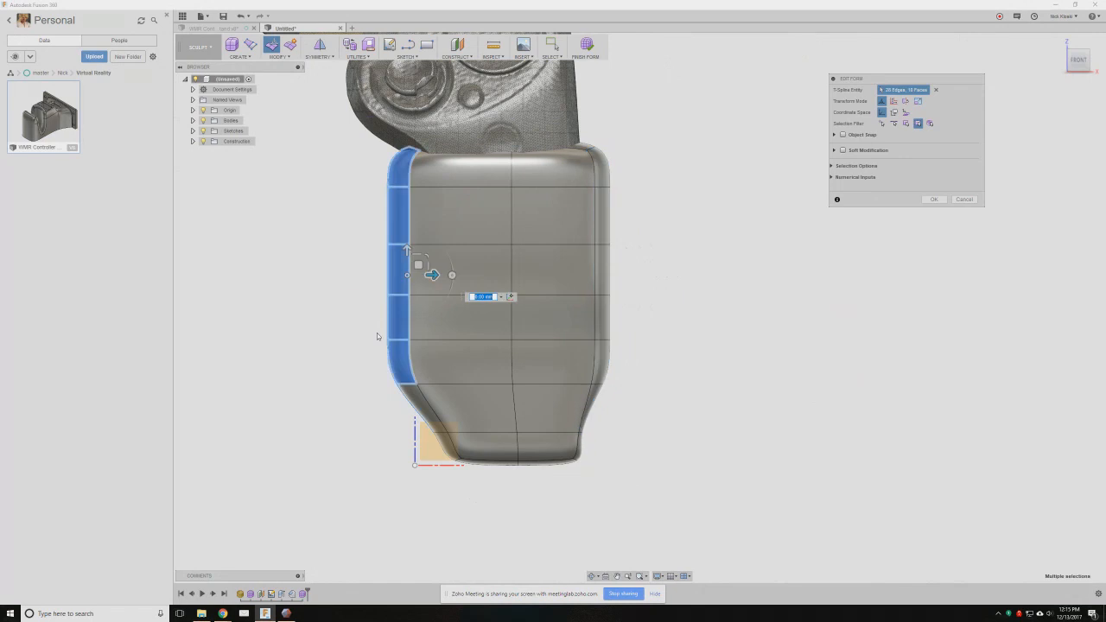
pyautogui.click(348, 137)
pyautogui.moveTo(350, 130); pyautogui.dragTo(414, 396)
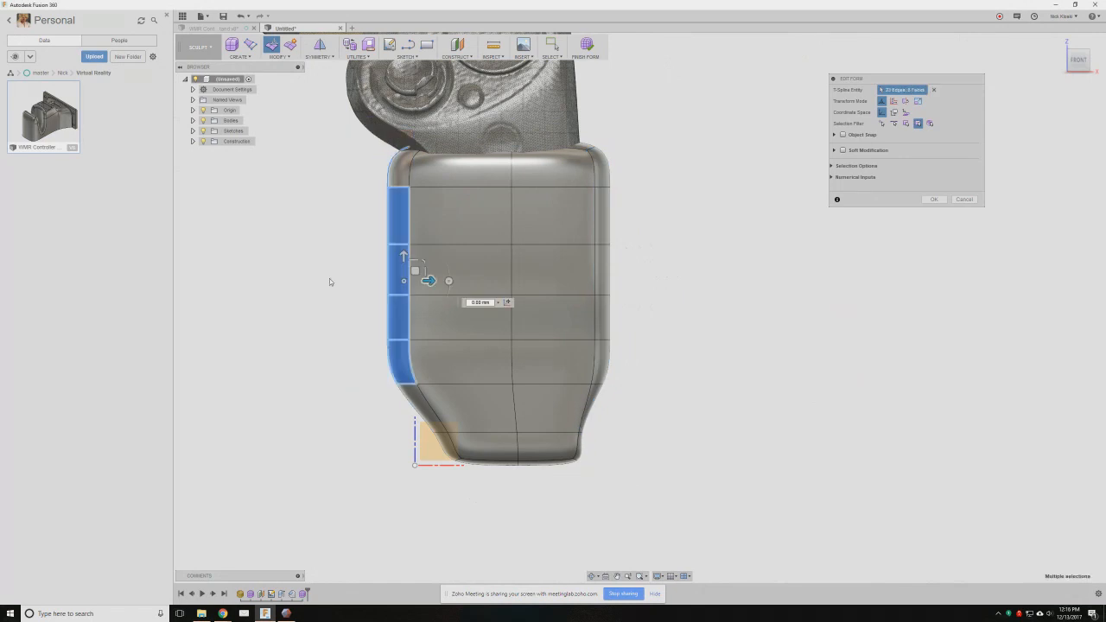
pyautogui.rightClick(330, 278)
pyautogui.moveTo(430, 116); pyautogui.dragTo(312, 402)
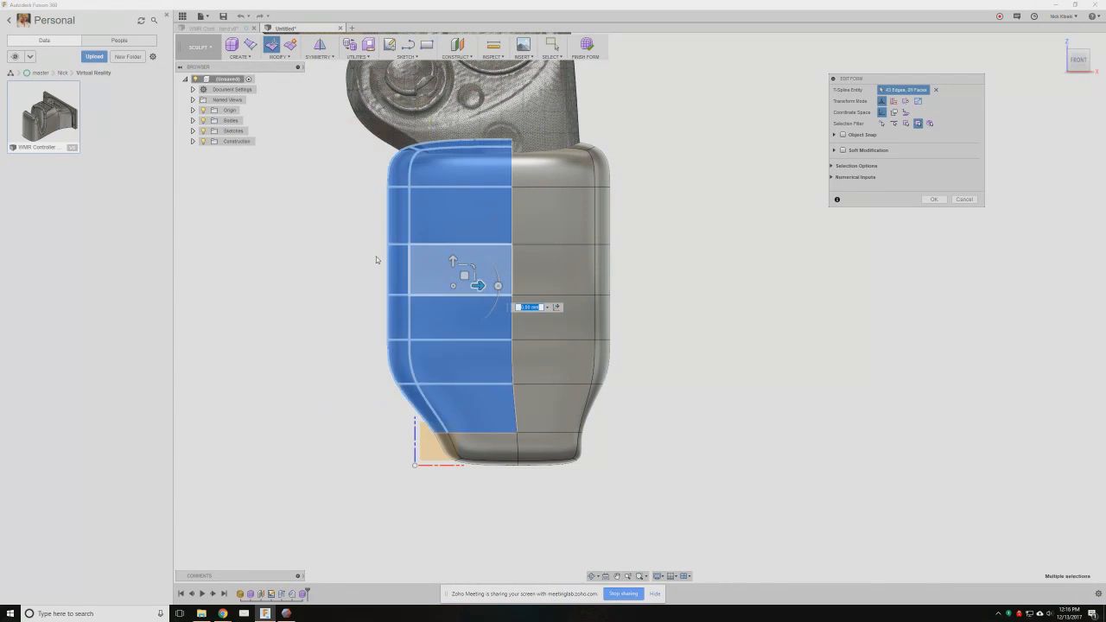
pyautogui.moveTo(436, 110); pyautogui.dragTo(305, 403)
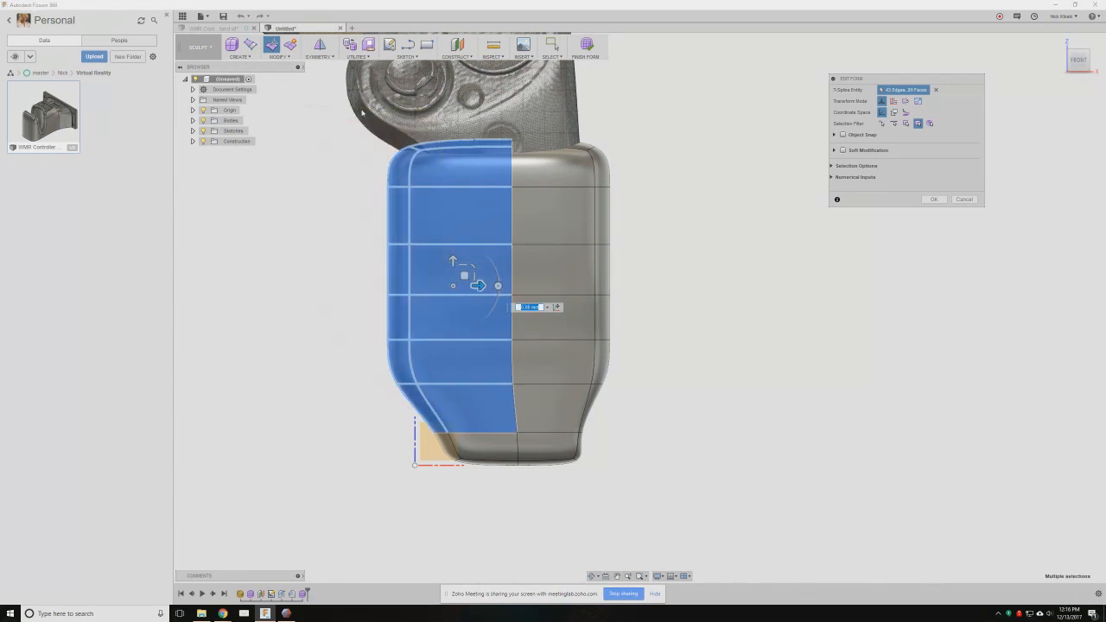
pyautogui.moveTo(362, 112); pyautogui.dragTo(417, 436)
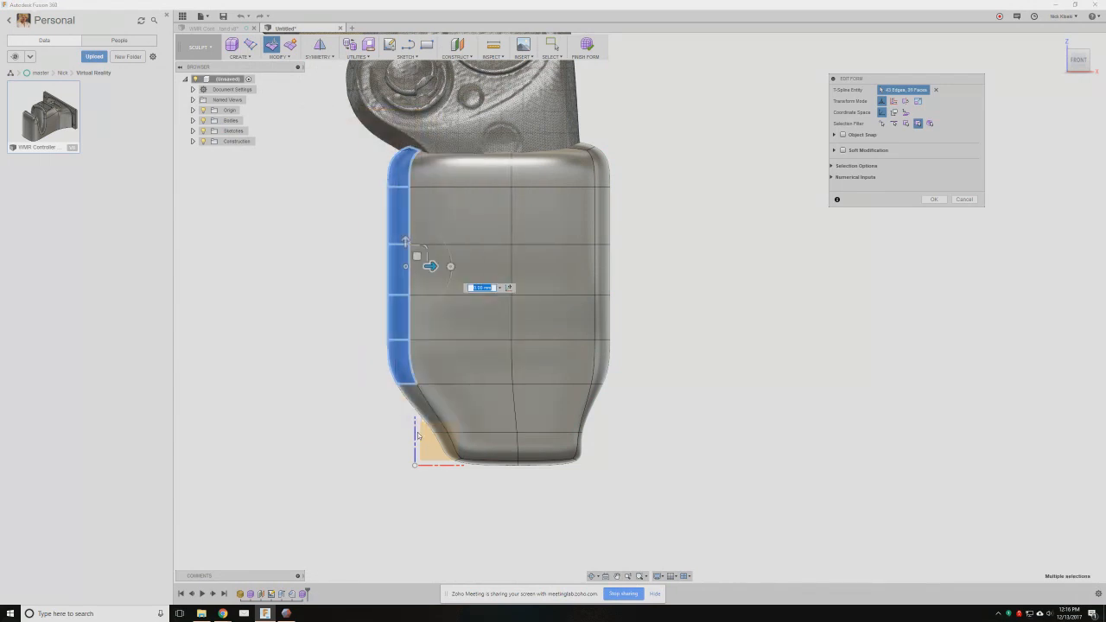
pyautogui.moveTo(432, 265); pyautogui.dragTo(471, 263)
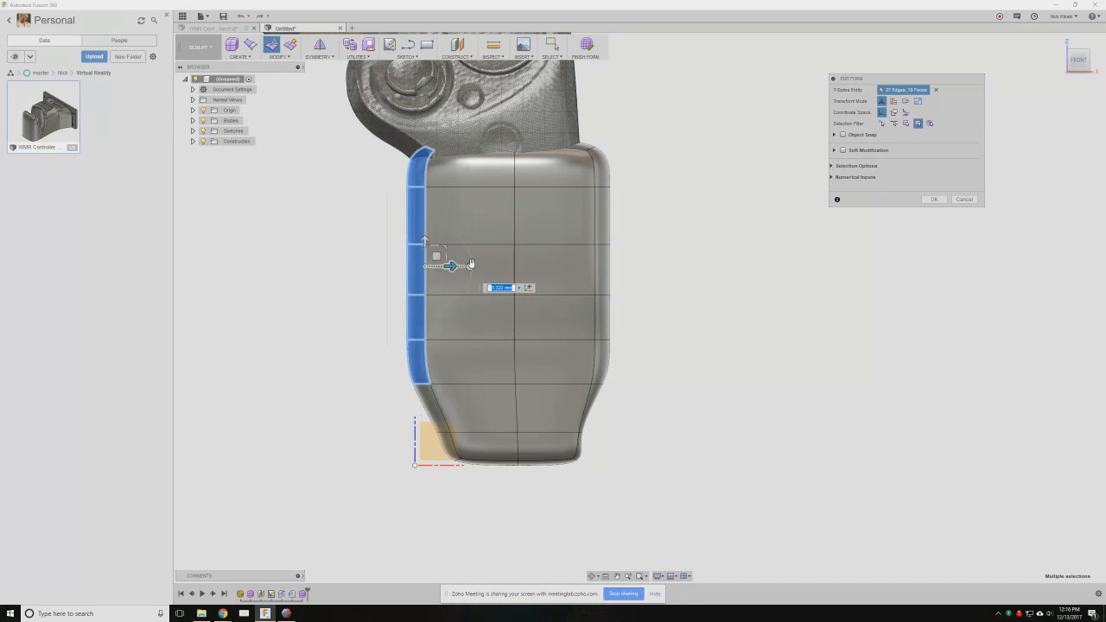
pyautogui.click(935, 200)
# - Make the scanned controller mesh body unselectable so that only the form's faces can be picked
pyautogui.keyDown('shift'); pyautogui.moveTo(760, 250); pyautogui.dragTo(692, 225, button='middle'); pyautogui.keyUp('shift')
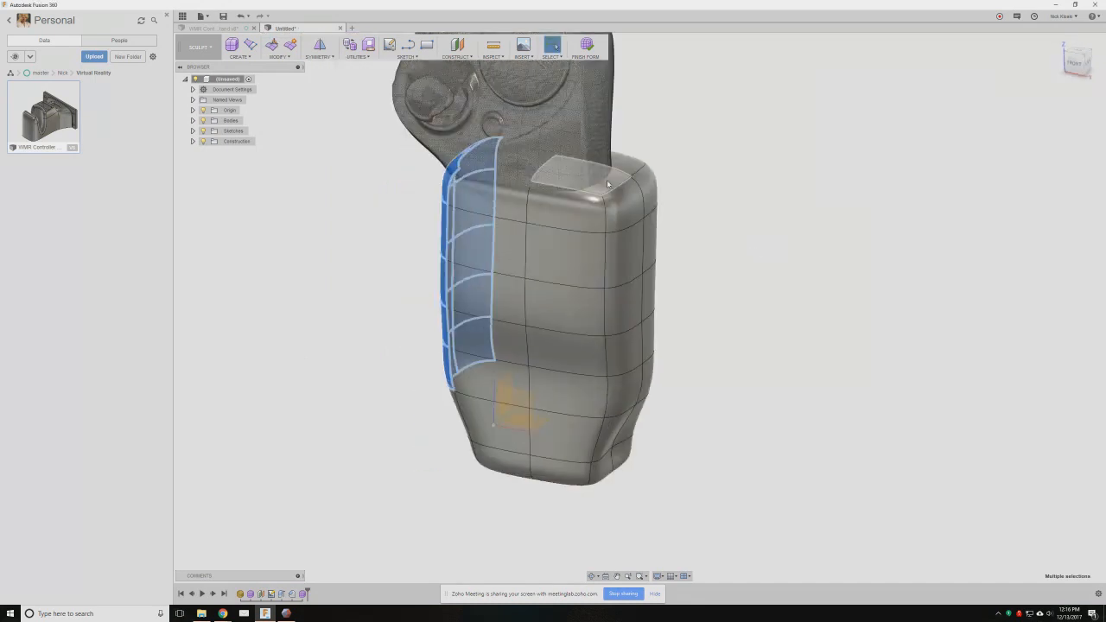
pyautogui.click(609, 183)
pyautogui.keyDown('shift'); pyautogui.click(629, 170); pyautogui.keyUp('shift')
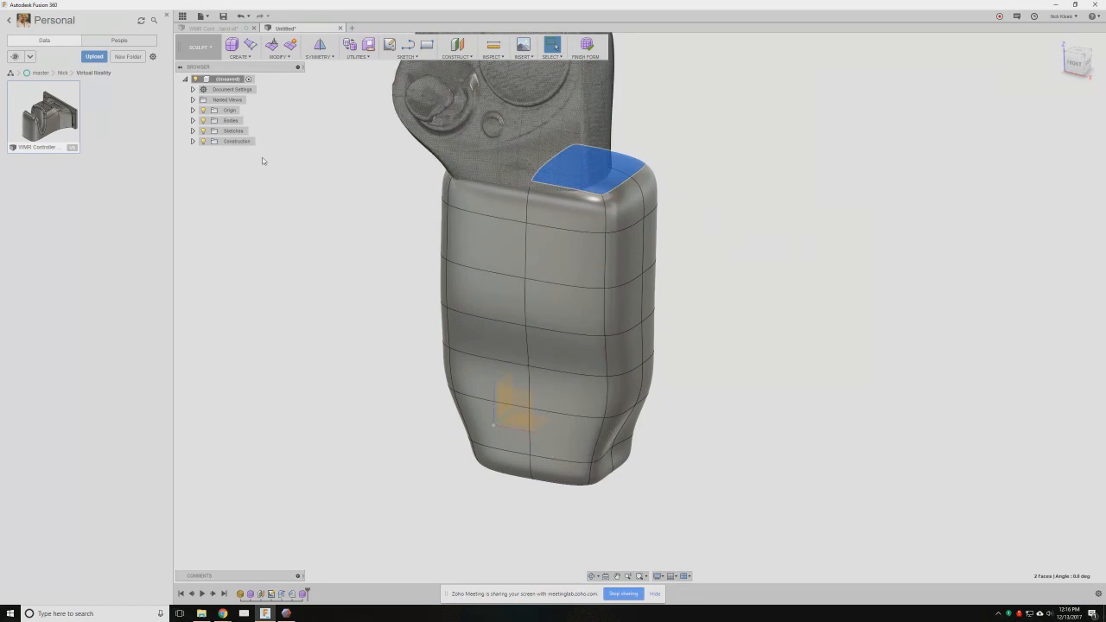
pyautogui.click(193, 120)
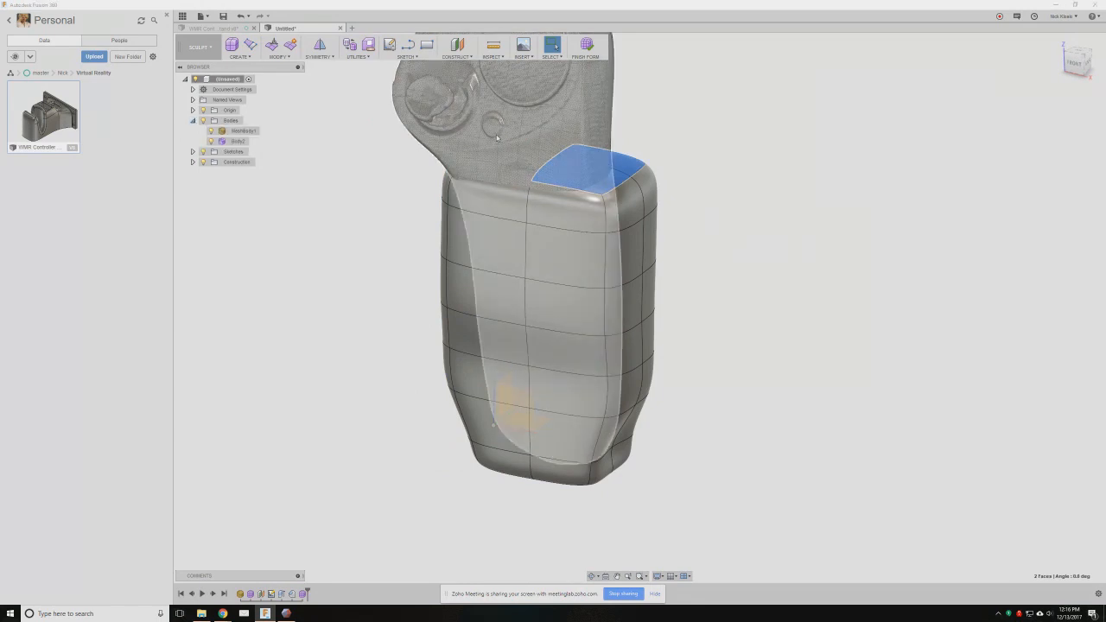
pyautogui.rightClick(246, 132)
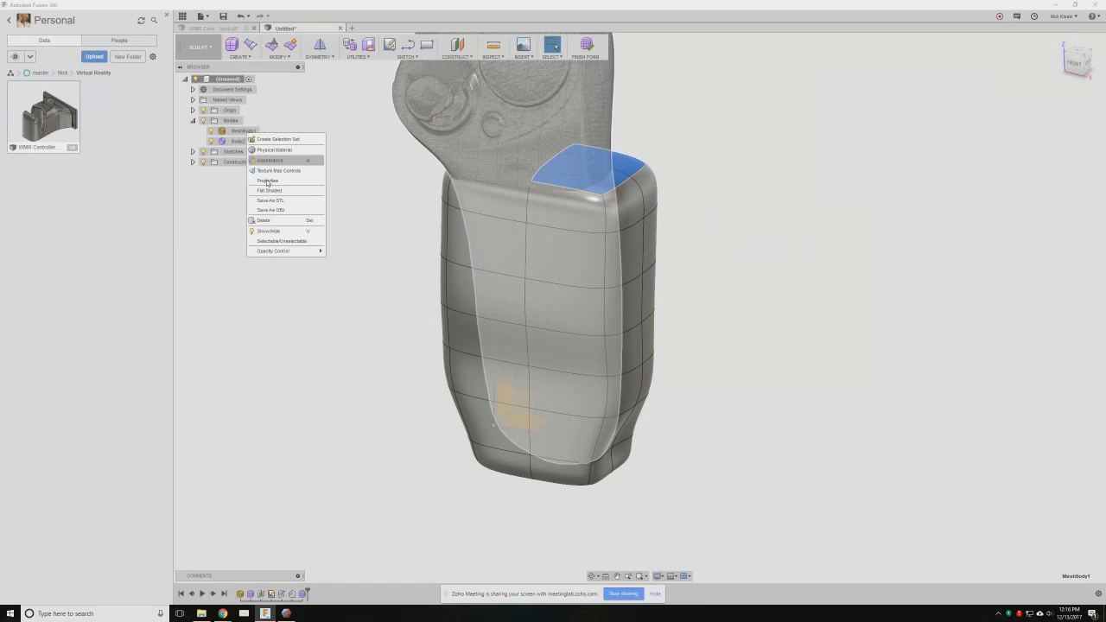
pyautogui.click(283, 241)
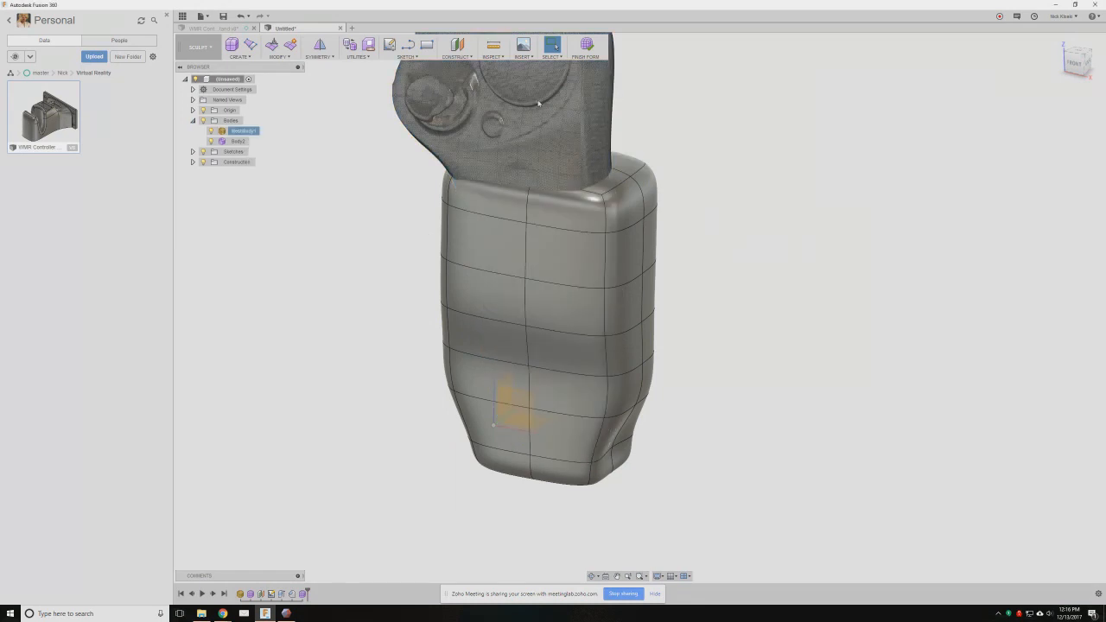
# - Delete the form's four top faces to leave its upper end open
pyautogui.click(630, 161)
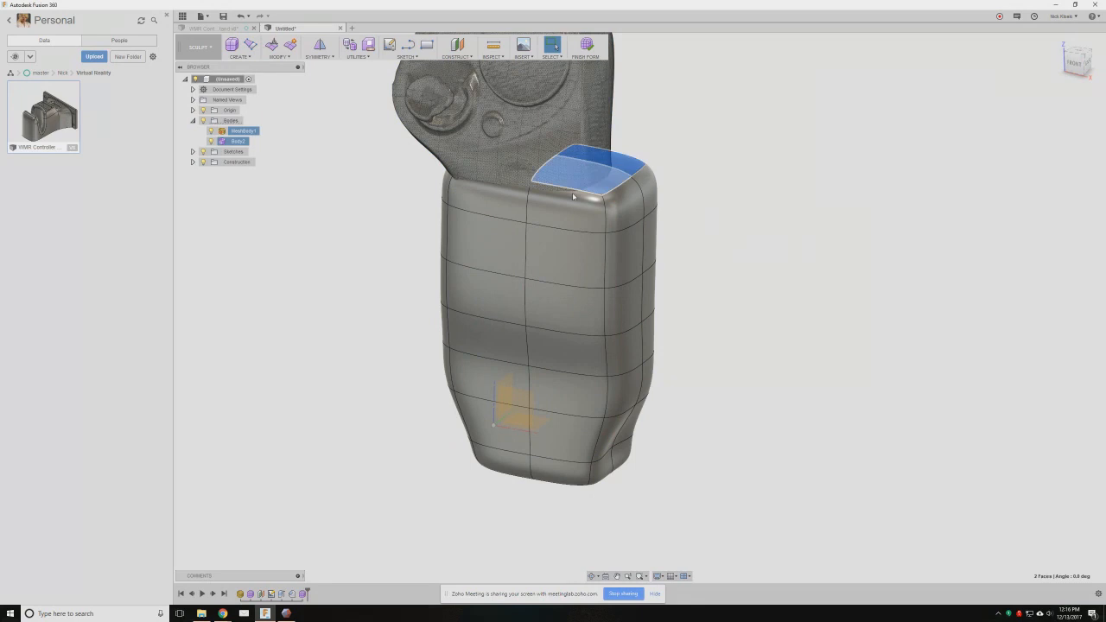
pyautogui.moveTo(629, 161)
pyautogui.keyDown('shift'); pyautogui.mouseDown(button='middle')
pyautogui.moveTo(289, 215)
pyautogui.moveTo(501, 245)
pyautogui.mouseUp(button='middle'); pyautogui.keyUp('shift')
pyautogui.click(501, 246)
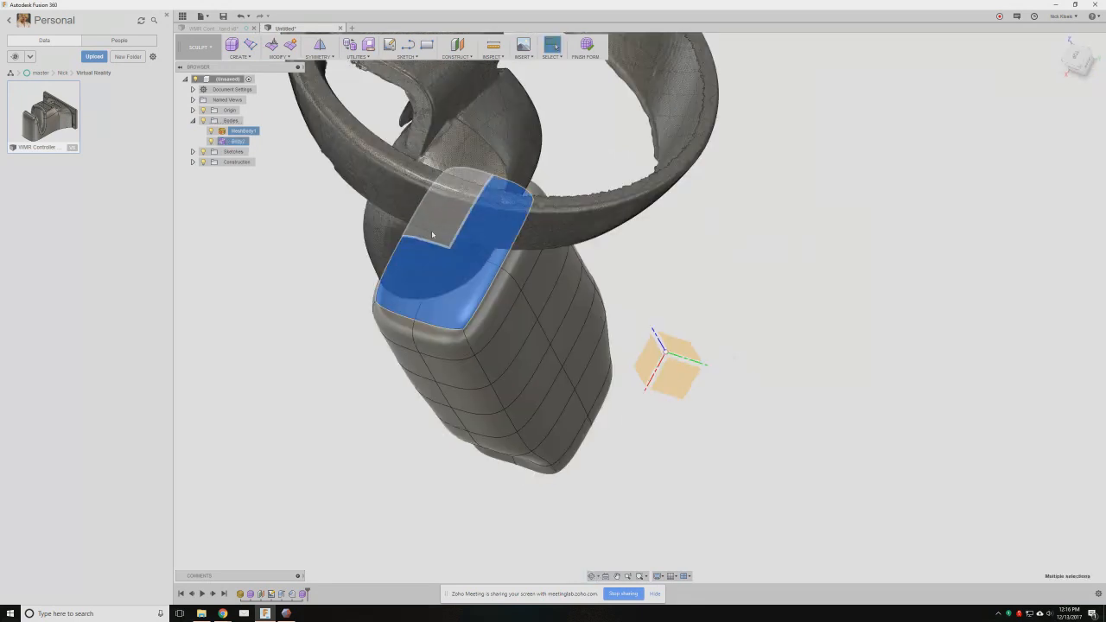
pyautogui.keyDown('shift'); pyautogui.moveTo(256, 317); pyautogui.dragTo(731, 415, button='middle'); pyautogui.keyUp('shift')
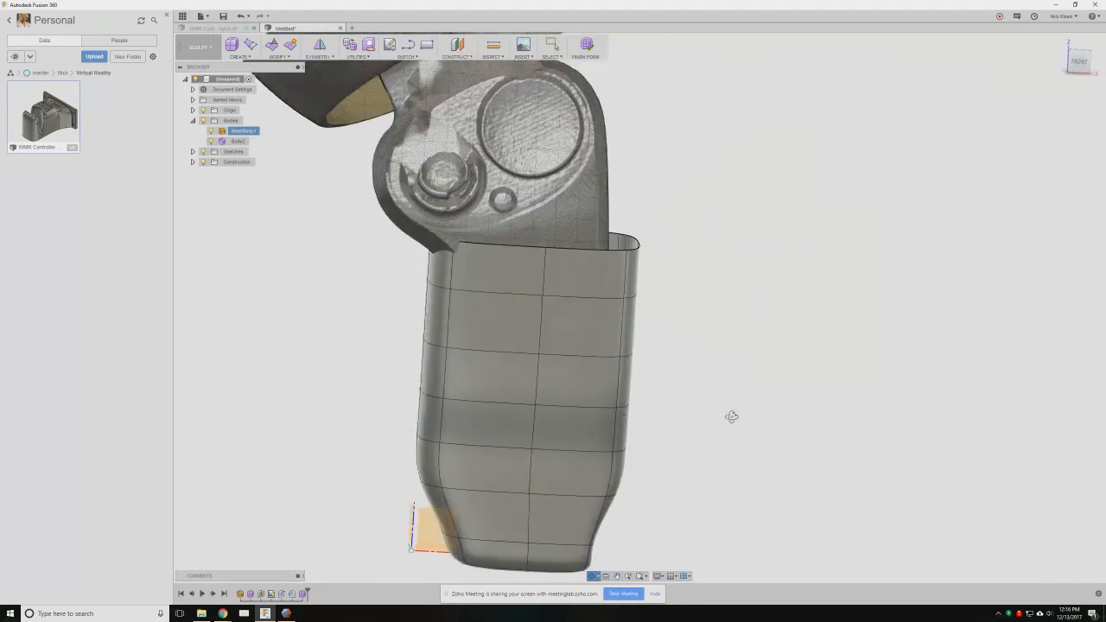
# - Select the edge loop around the form's open rim and widen it outward with Edit Form
pyautogui.doubleClick(482, 248)
pyautogui.rightClick(484, 246)
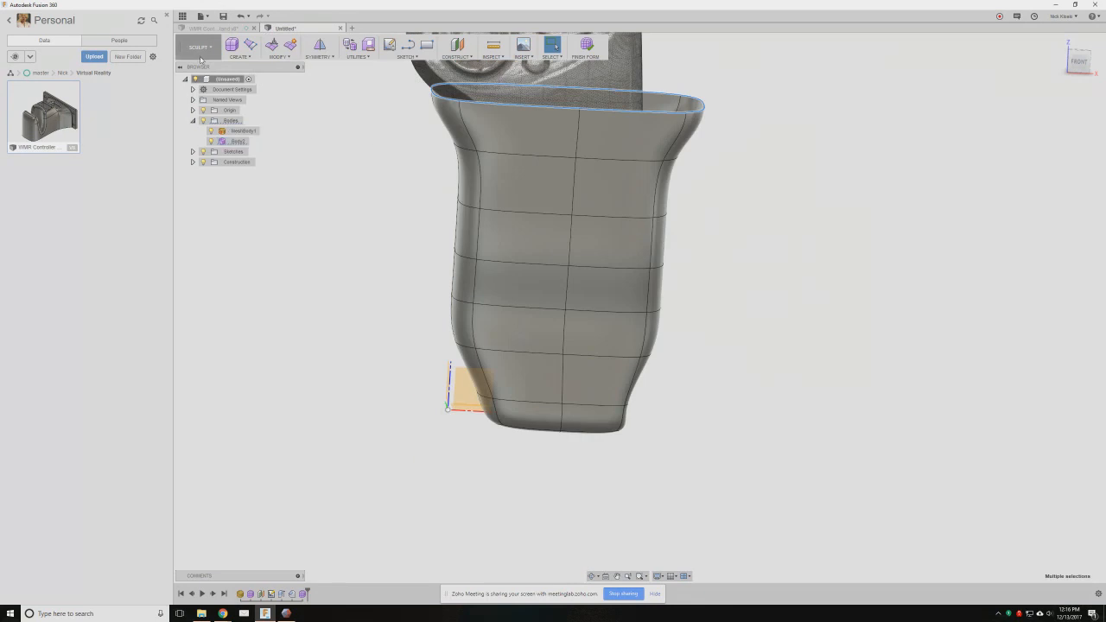
pyautogui.click(283, 58)
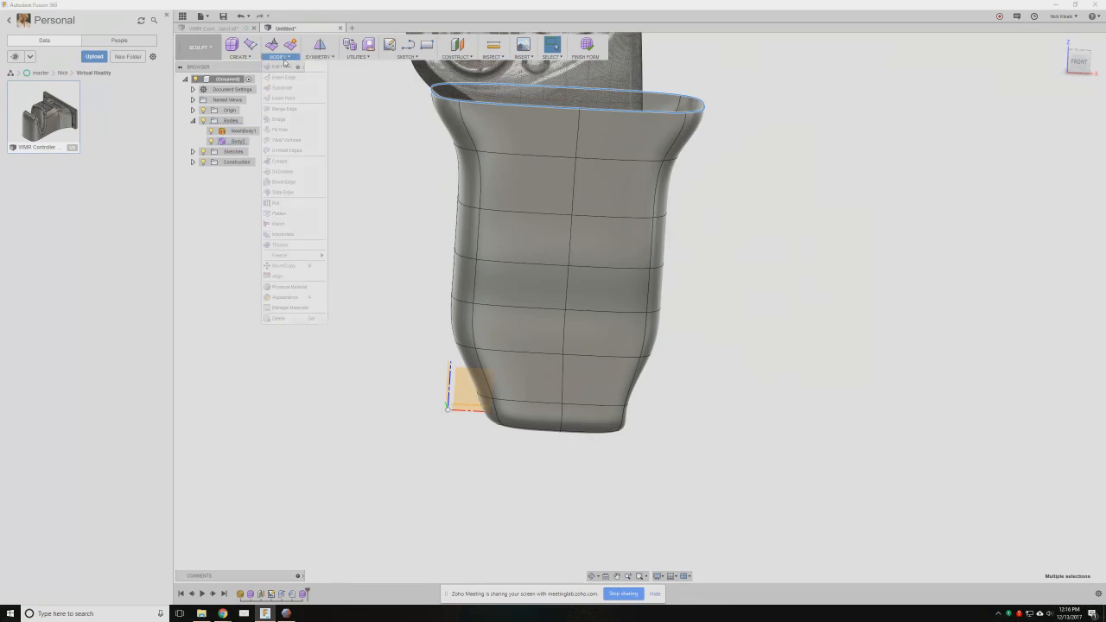
pyautogui.click(277, 202)
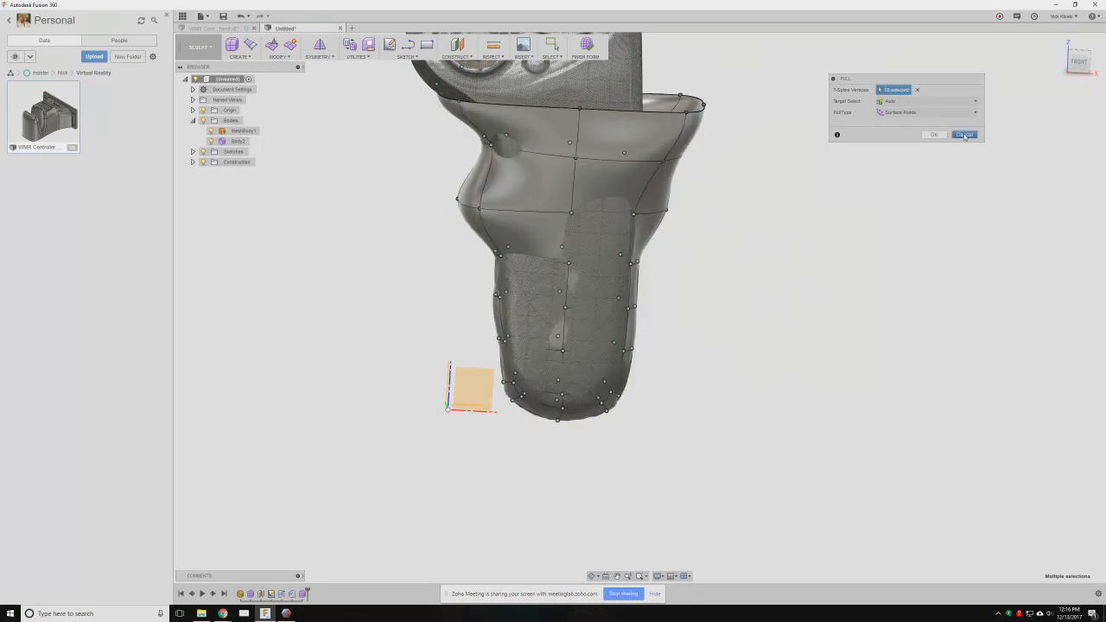
pyautogui.click(965, 135)
# - Pull all of the form's vertices onto the scanned controller mesh, using the Surface Points pull type
pyautogui.rightClick(317, 185)
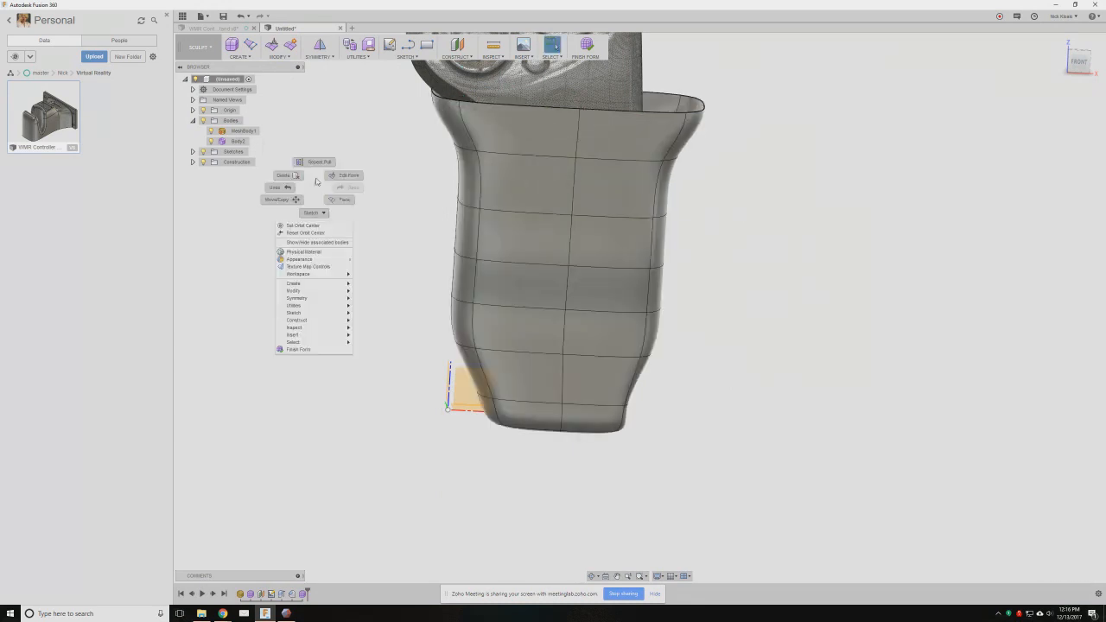
pyautogui.click(316, 161)
pyautogui.moveTo(369, 64); pyautogui.dragTo(735, 450)
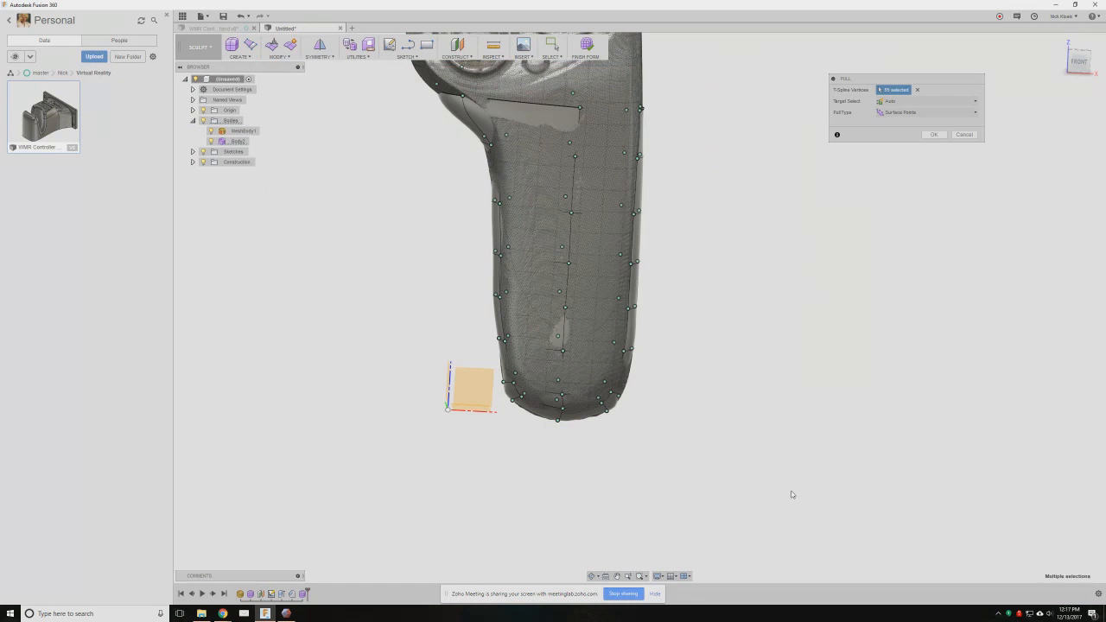
pyautogui.keyDown('shift'); pyautogui.moveTo(793, 496); pyautogui.dragTo(968, 449, button='middle'); pyautogui.keyUp('shift')
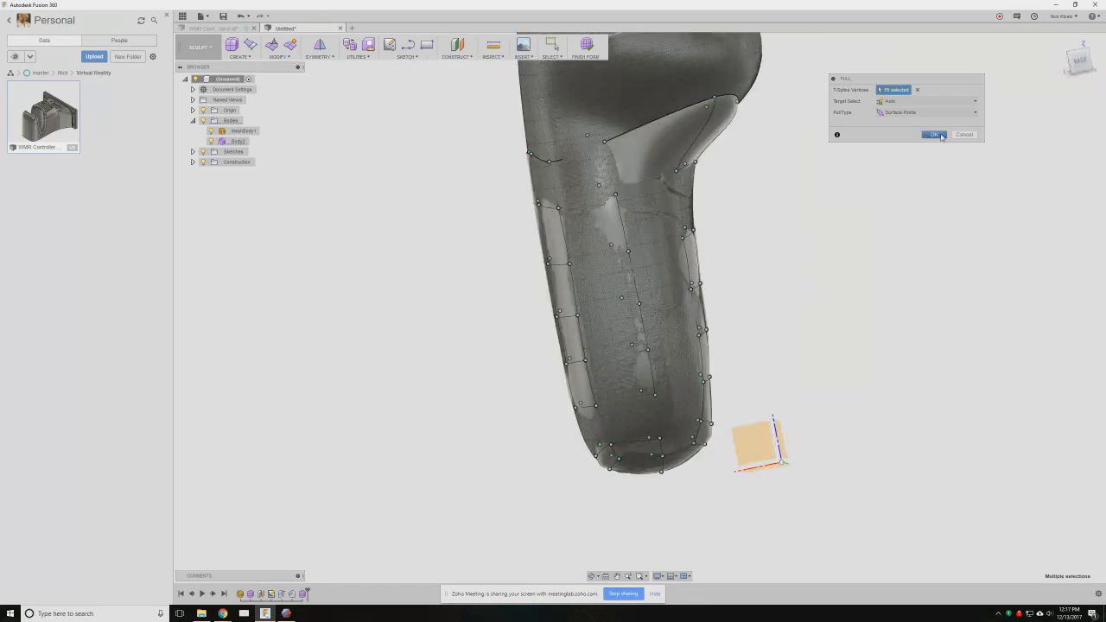
pyautogui.click(934, 135)
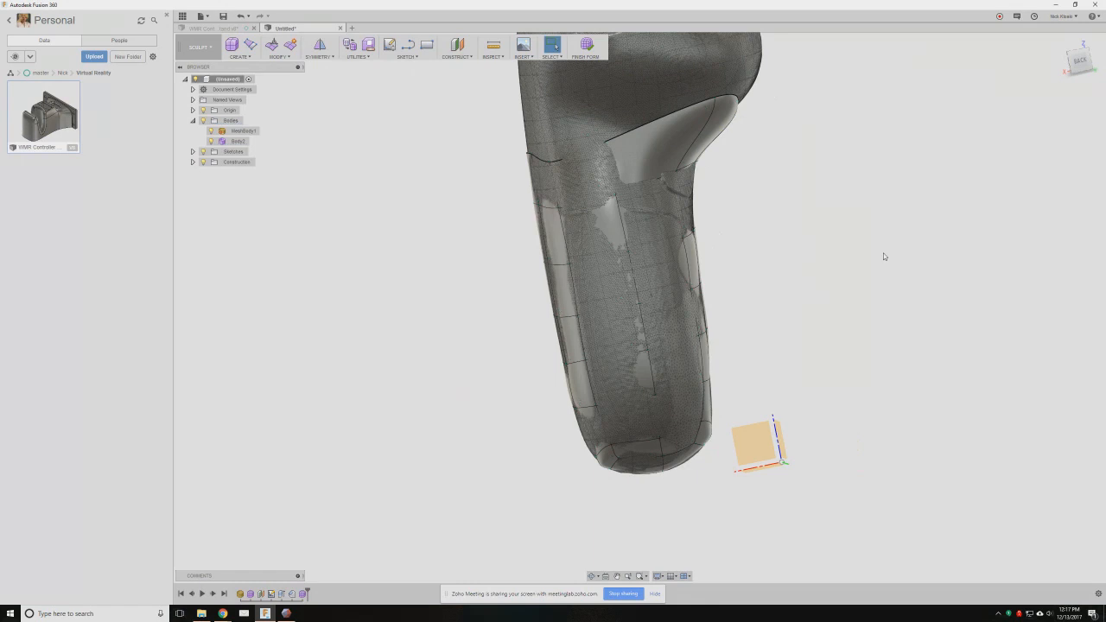
# - Hide the scanned controller mesh and finish the form to convert it into a surface body
pyautogui.click(211, 131)
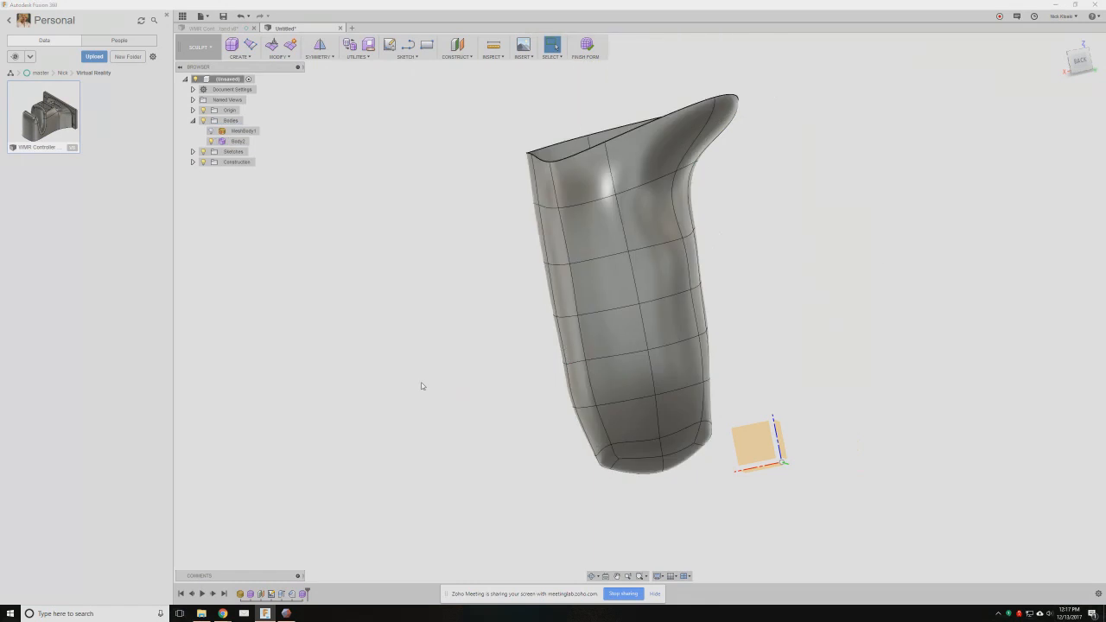
pyautogui.keyDown('shift'); pyautogui.moveTo(422, 384); pyautogui.dragTo(432, 387, button='middle'); pyautogui.keyUp('shift')
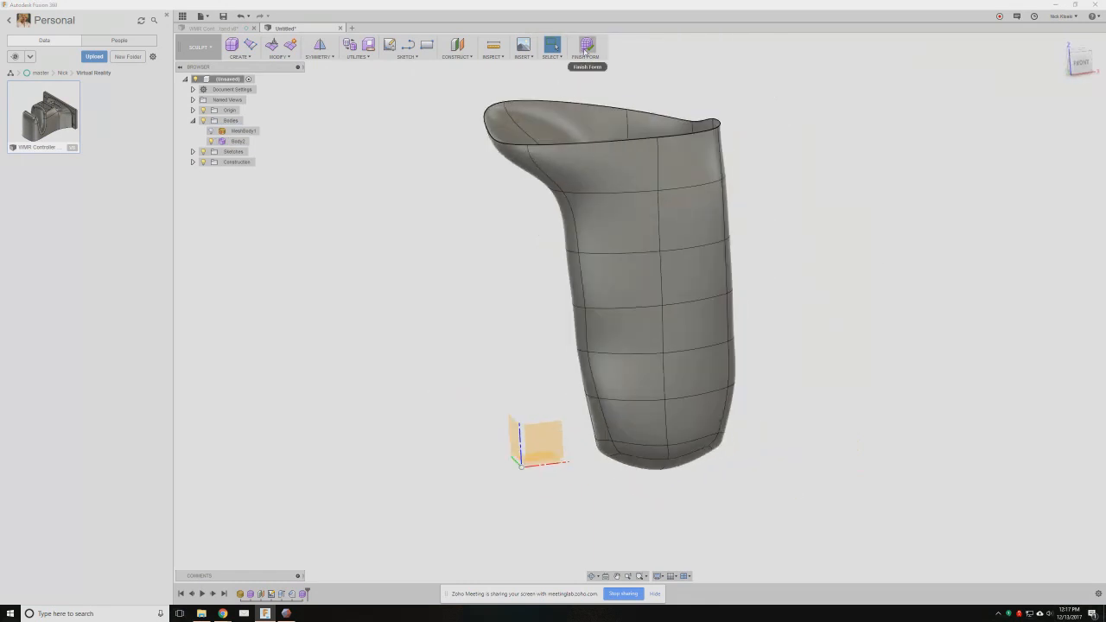
pyautogui.click(587, 45)
pyautogui.keyDown('shift'); pyautogui.moveTo(383, 348); pyautogui.dragTo(574, 263, button='middle'); pyautogui.keyUp('shift')
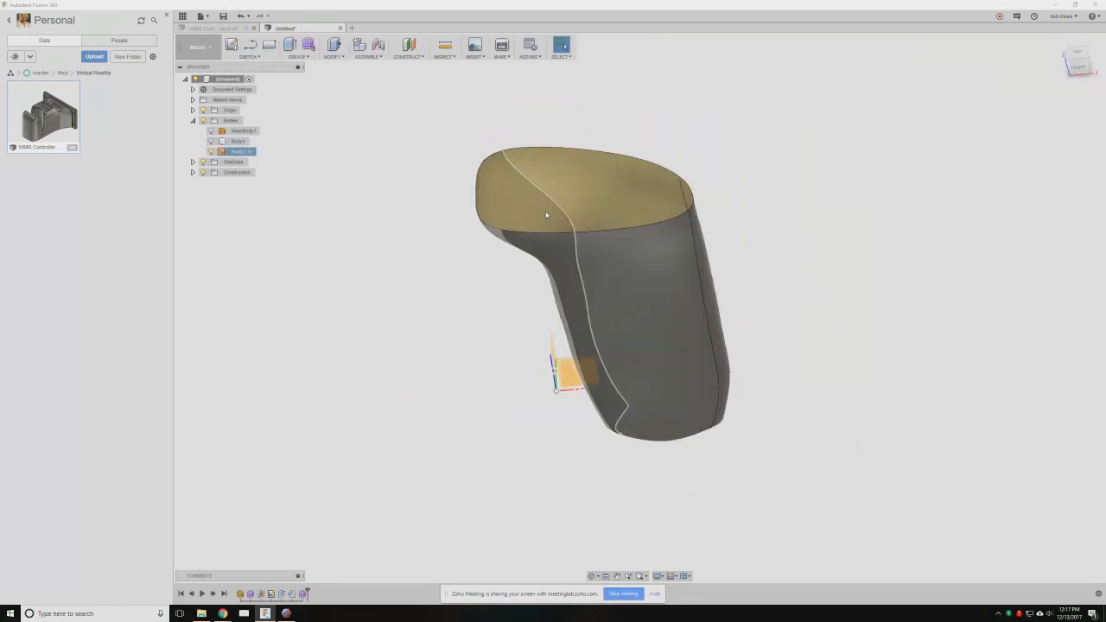
pyautogui.scroll(2, 671, 216)
pyautogui.keyDown('shift'); pyautogui.moveTo(671, 216); pyautogui.dragTo(591, 221, button='middle'); pyautogui.keyUp('shift')
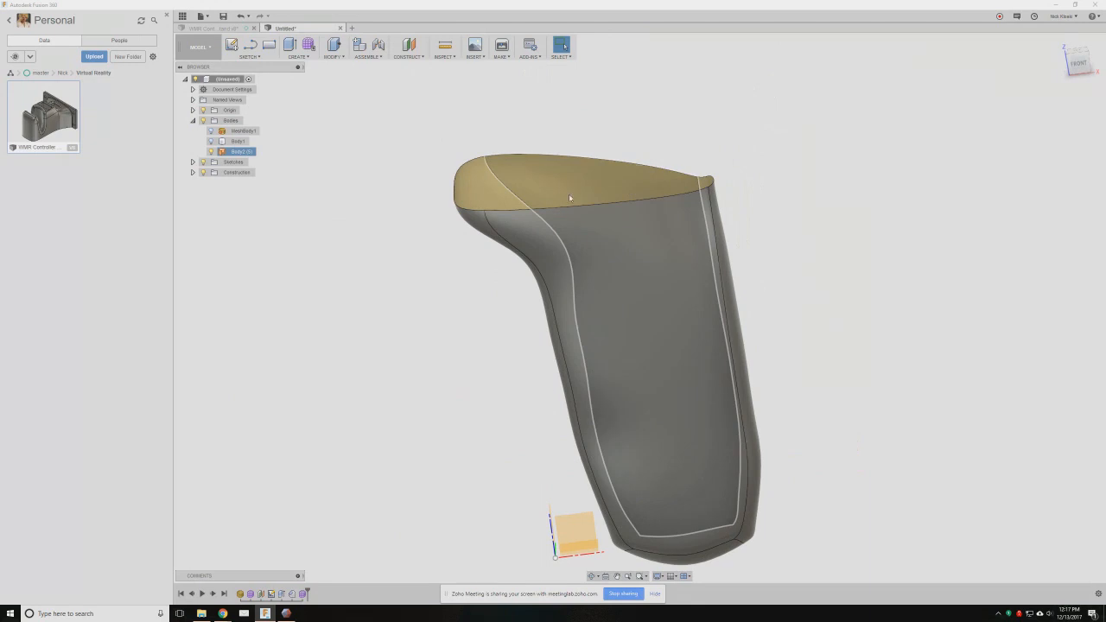
# - Close the handle surface's open rim with a Patch, using connected continuity and the New Body operation
pyautogui.click(194, 49)
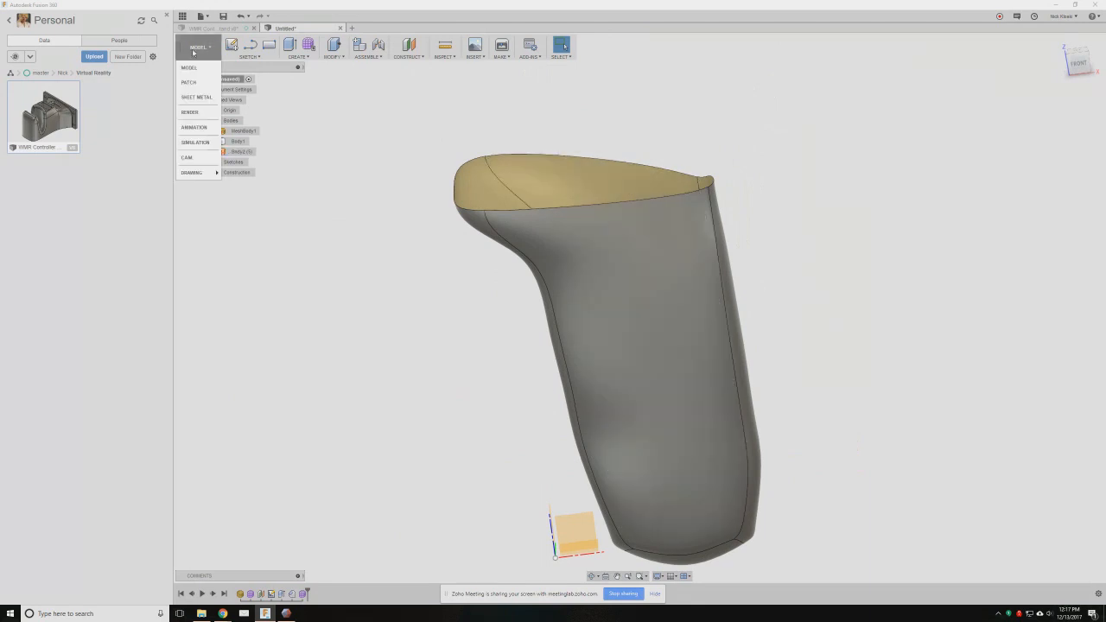
pyautogui.click(189, 82)
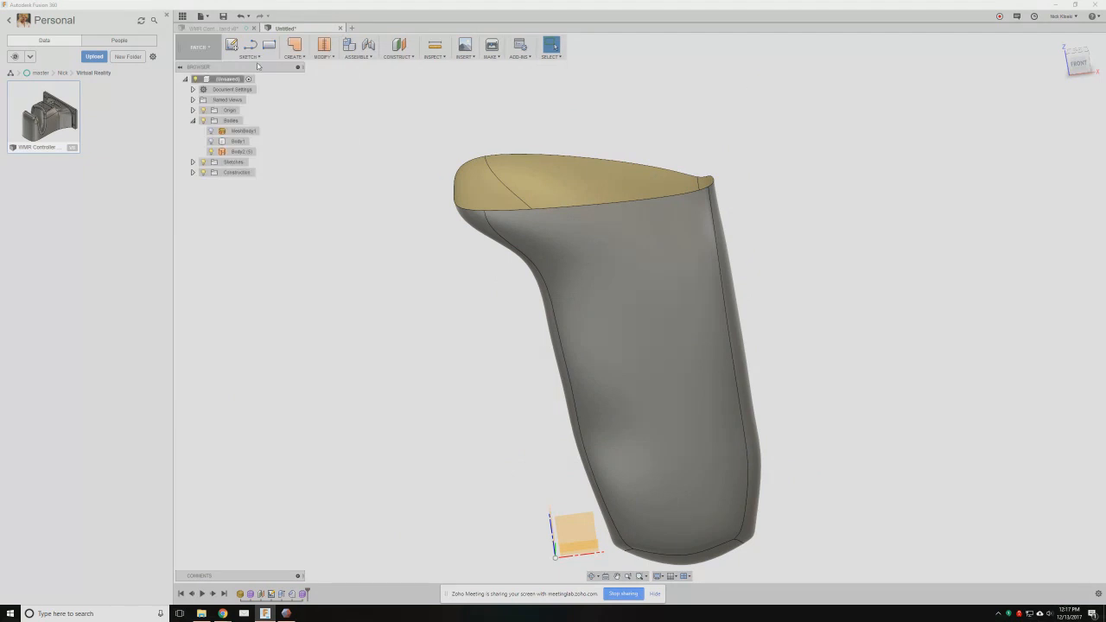
pyautogui.click(294, 45)
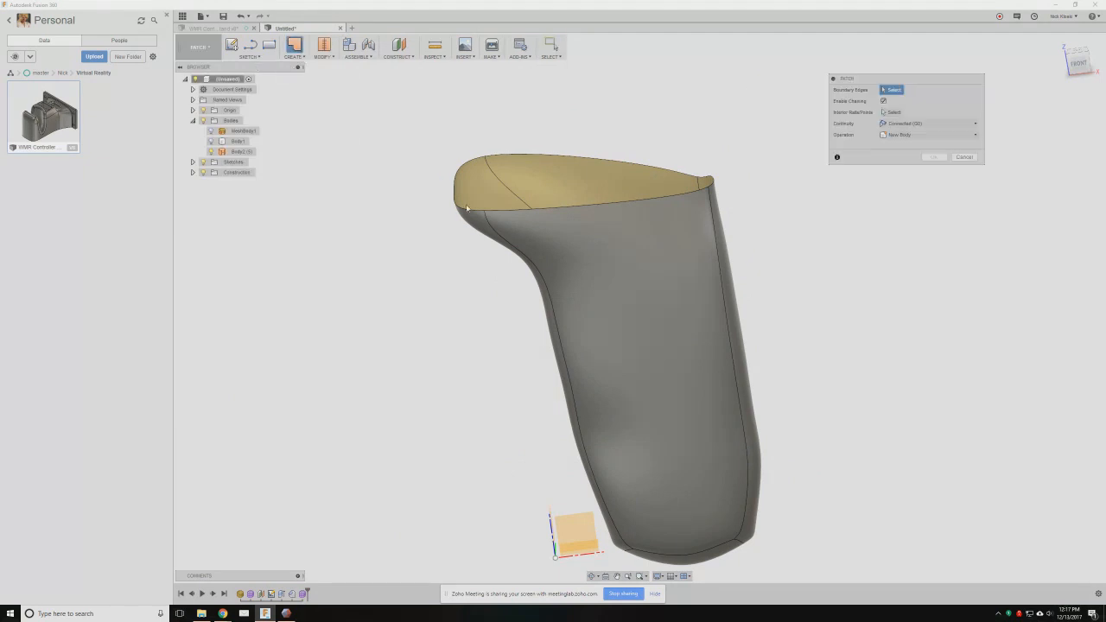
pyautogui.click(671, 159)
pyautogui.press('Return')
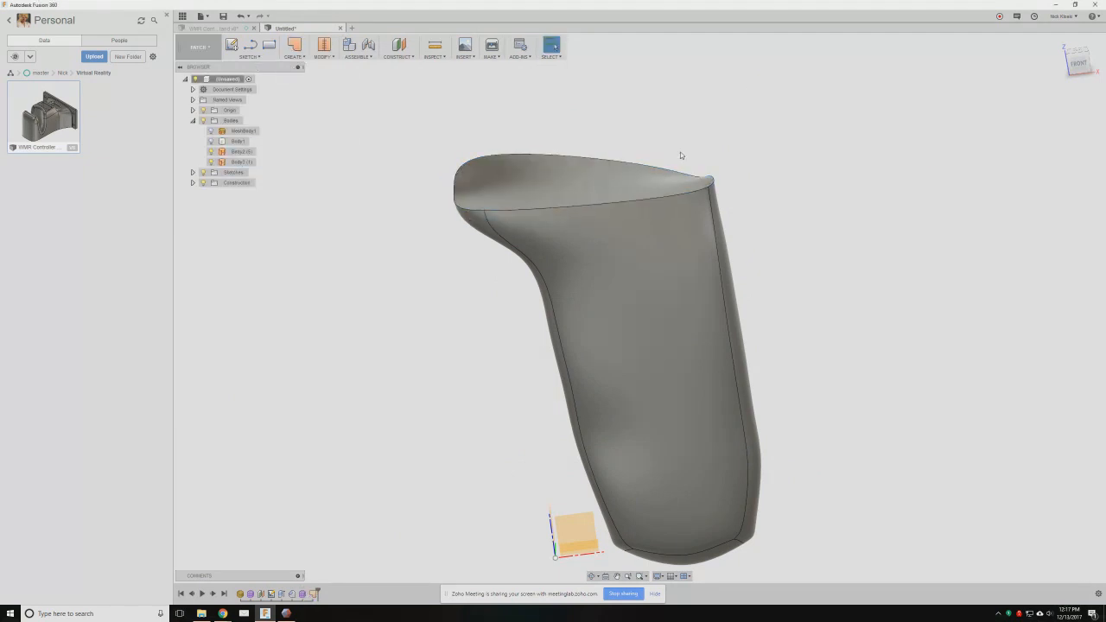
# - Stitch the handle surface and its top patch into one solid body
pyautogui.click(527, 190)
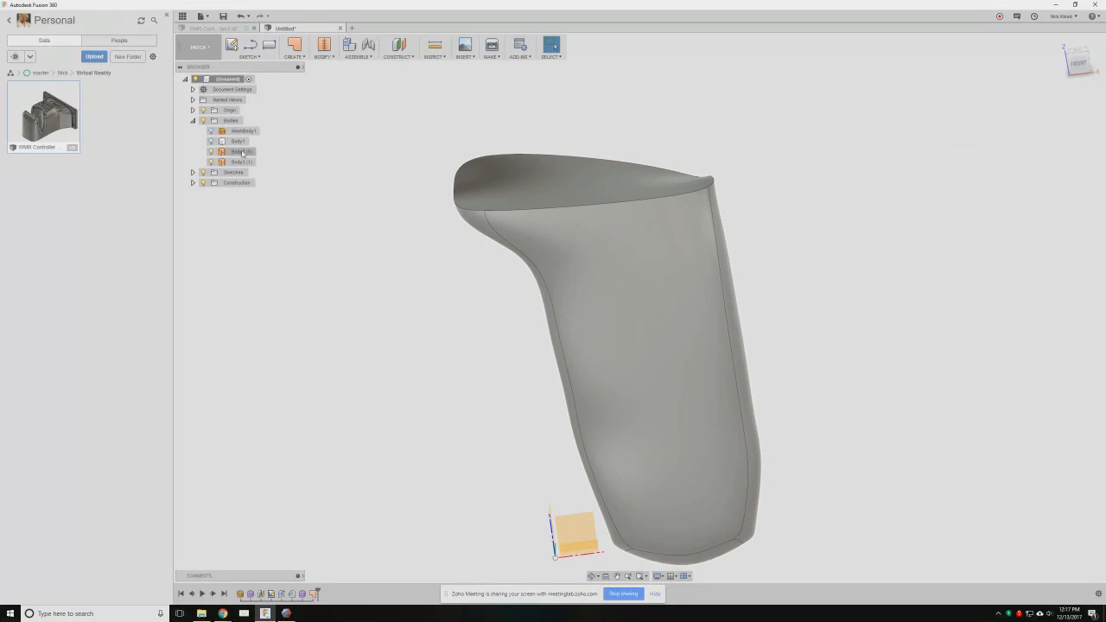
pyautogui.click(324, 45)
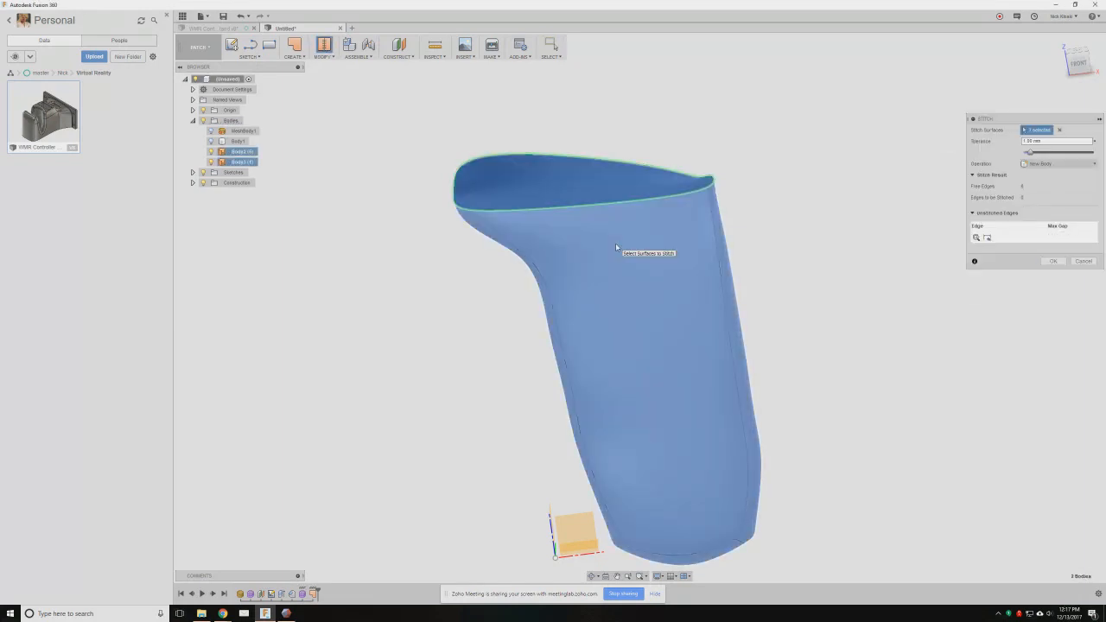
pyautogui.press('Return')
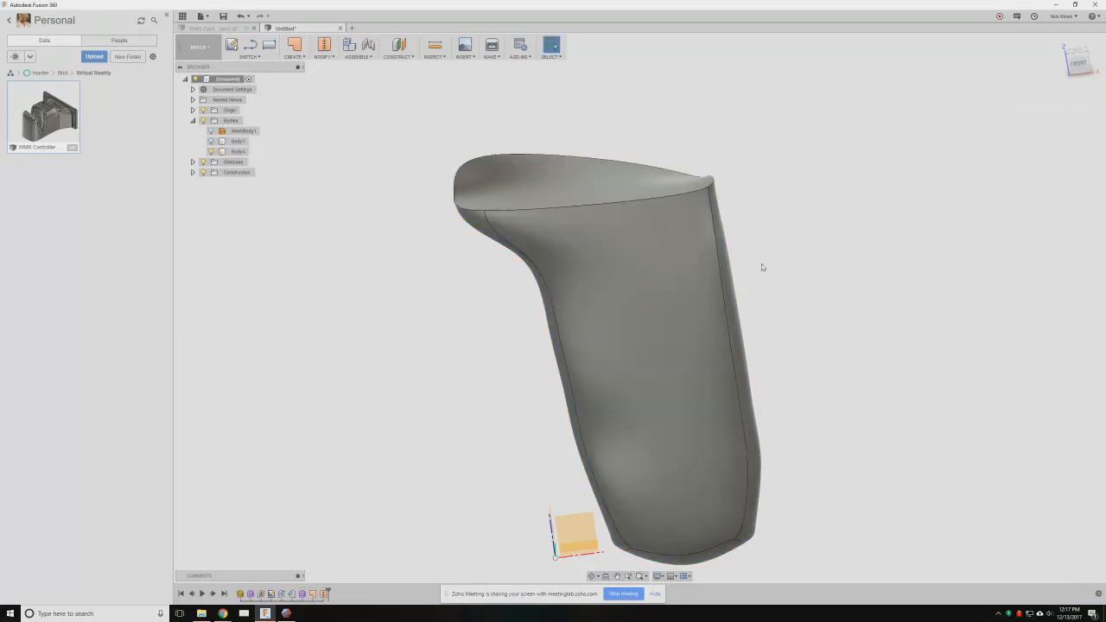
# - Show the mount body and cut the handle solid out of it with a Combine operation set to Cut
pyautogui.click(211, 141)
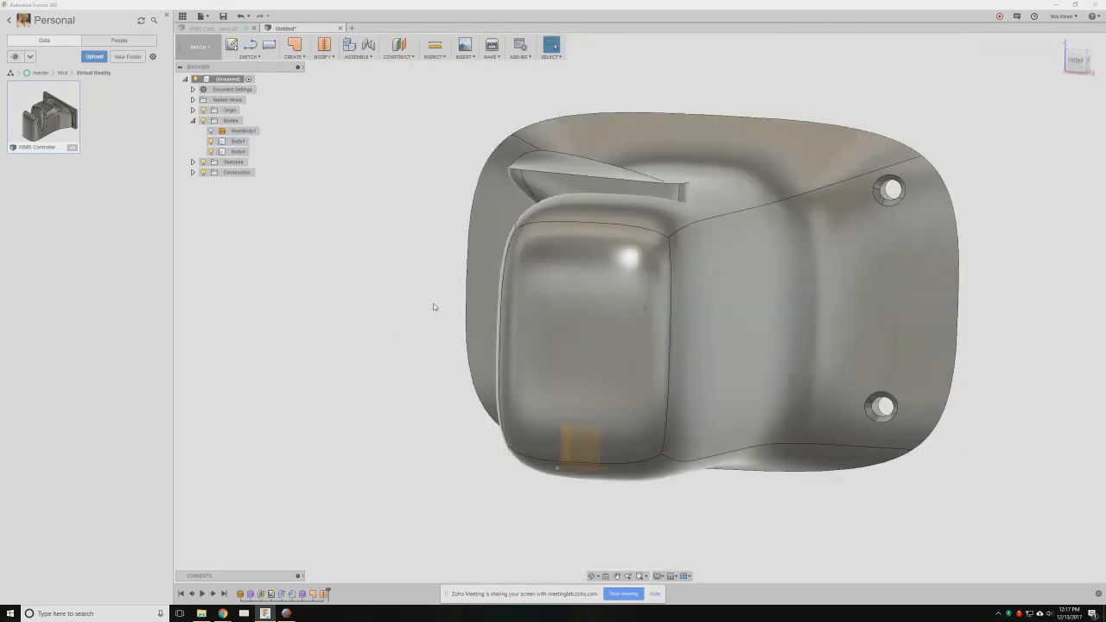
pyautogui.click(196, 47)
pyautogui.click(200, 79)
pyautogui.click(333, 56)
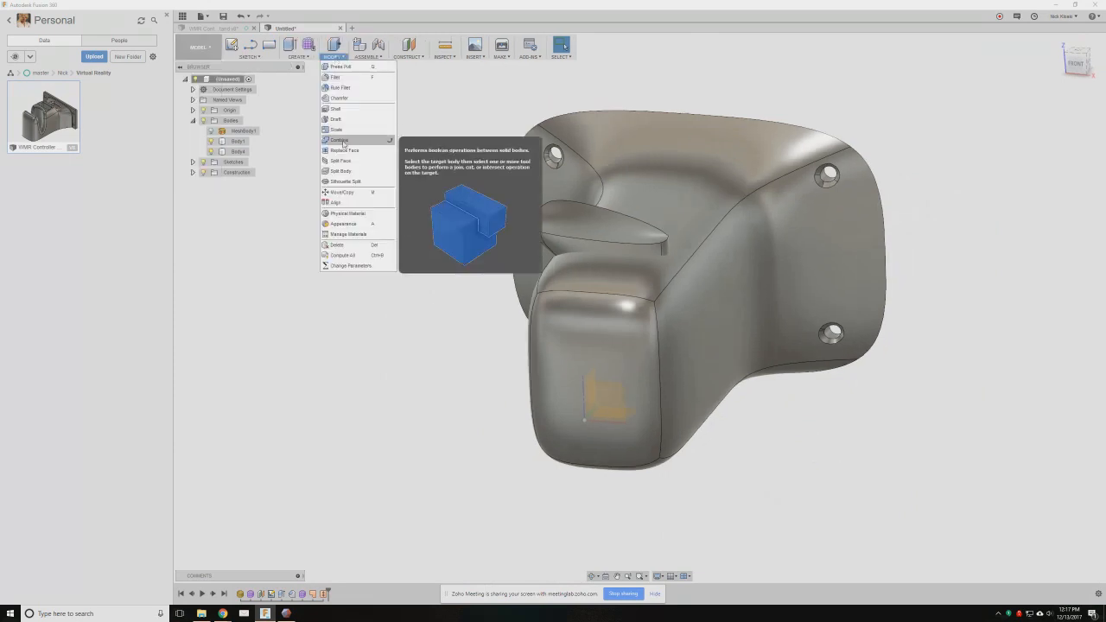
pyautogui.click(343, 141)
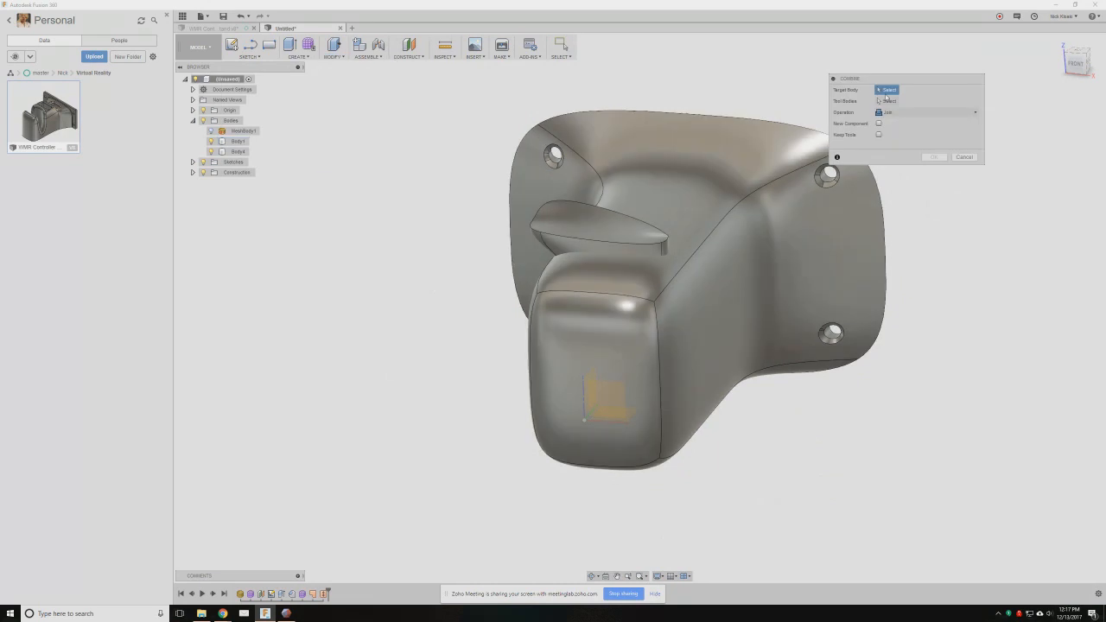
pyautogui.click(681, 172)
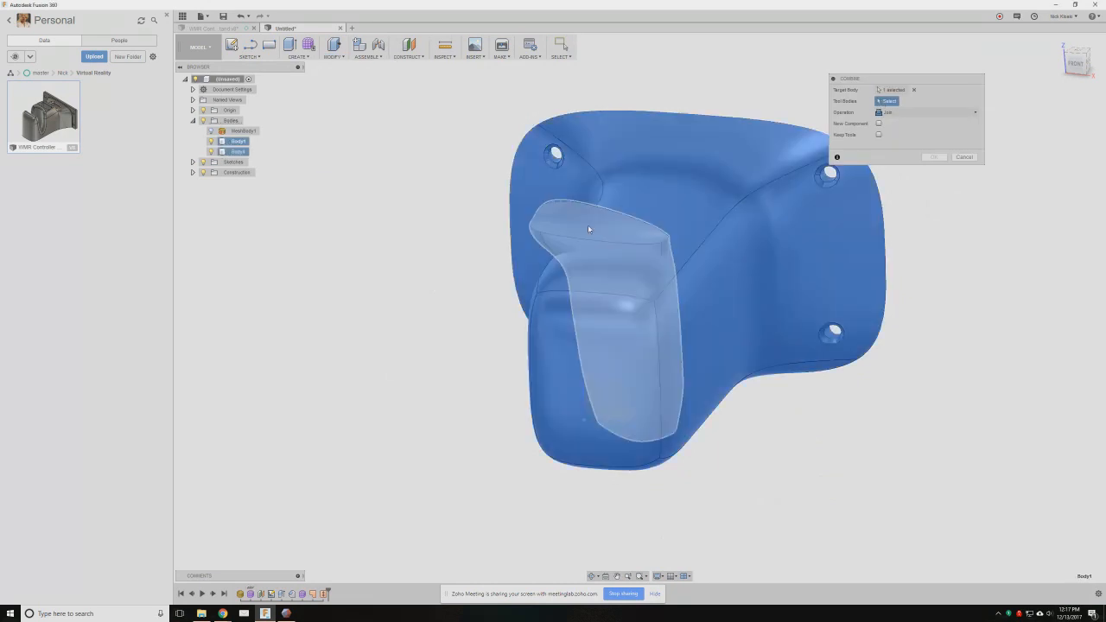
pyautogui.click(588, 225)
pyautogui.click(925, 112)
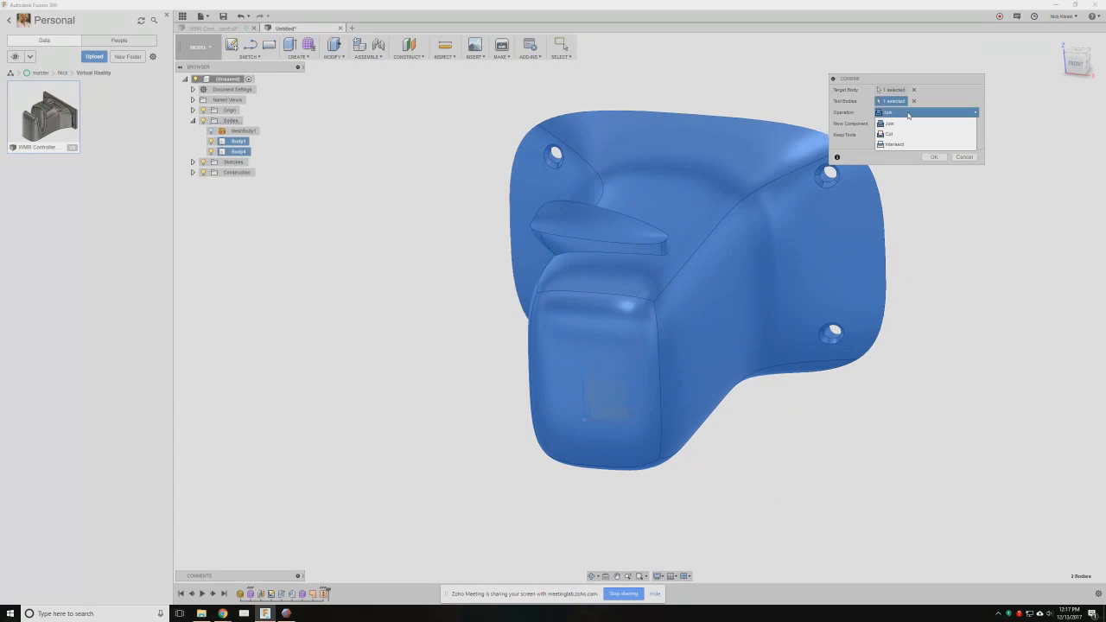
pyautogui.click(900, 135)
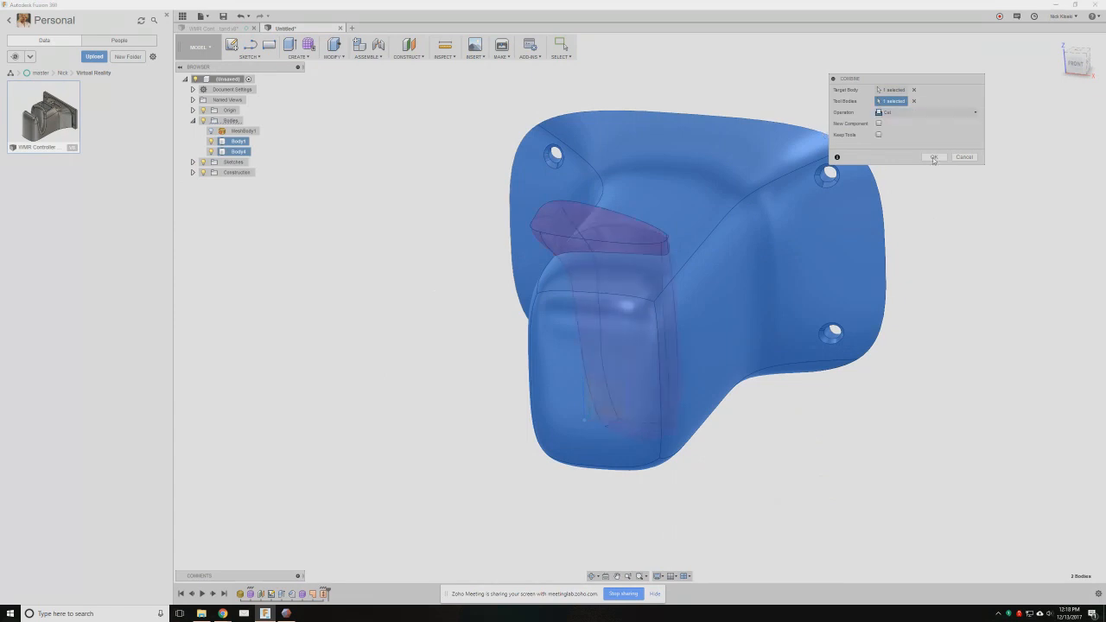
pyautogui.click(933, 158)
# - Hide the origin planes and inspect the handle pocket's inner face
pyautogui.keyDown('shift'); pyautogui.moveTo(410, 306); pyautogui.dragTo(195, 120, button='middle'); pyautogui.keyUp('shift')
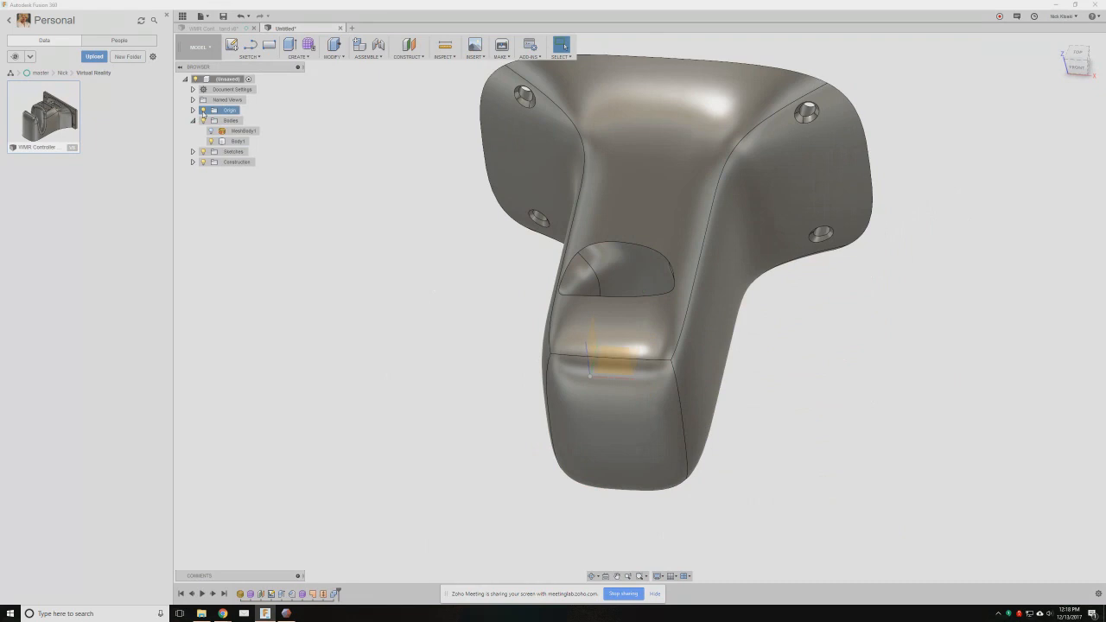
pyautogui.click(203, 111)
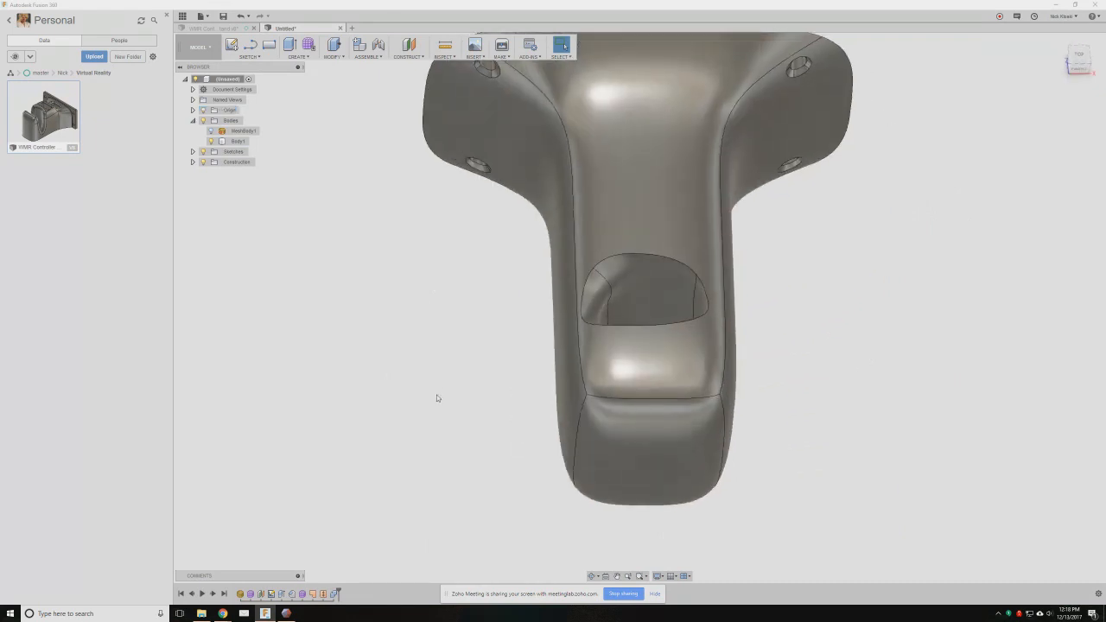
pyautogui.click(617, 309)
pyautogui.doubleClick(303, 596)
pyautogui.keyDown('shift'); pyautogui.moveTo(432, 549); pyautogui.dragTo(476, 464, button='middle'); pyautogui.keyUp('shift')
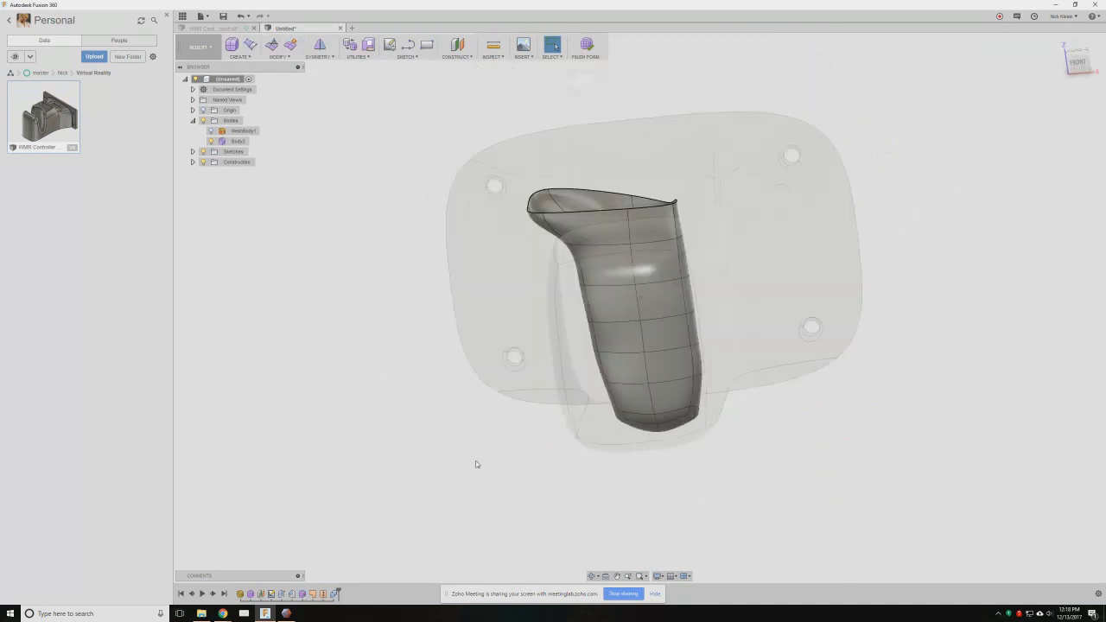
pyautogui.moveTo(440, 114); pyautogui.dragTo(891, 524)
pyautogui.rightClick(887, 427)
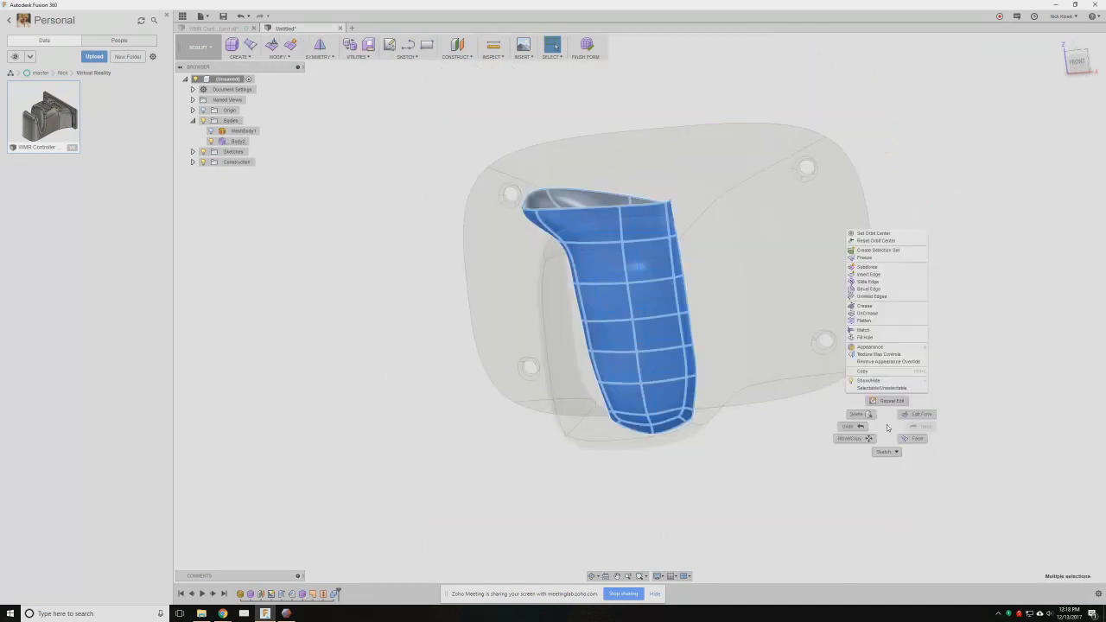
pyautogui.click(918, 414)
pyautogui.keyDown('shift'); pyautogui.moveTo(799, 325); pyautogui.dragTo(767, 367, button='middle'); pyautogui.keyUp('shift')
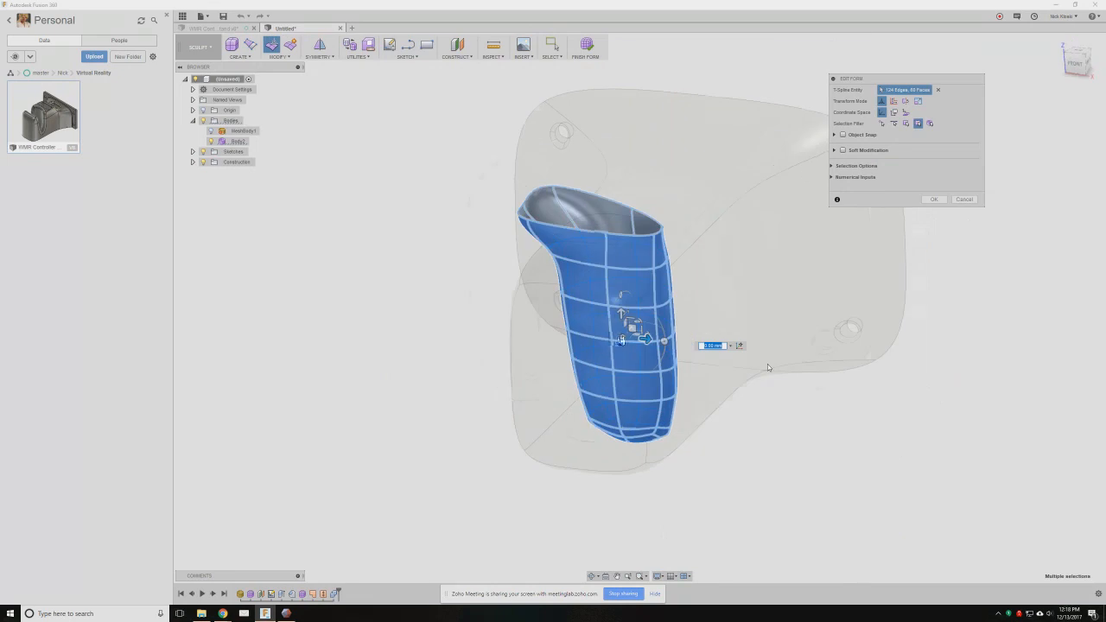
pyautogui.press('Tab')
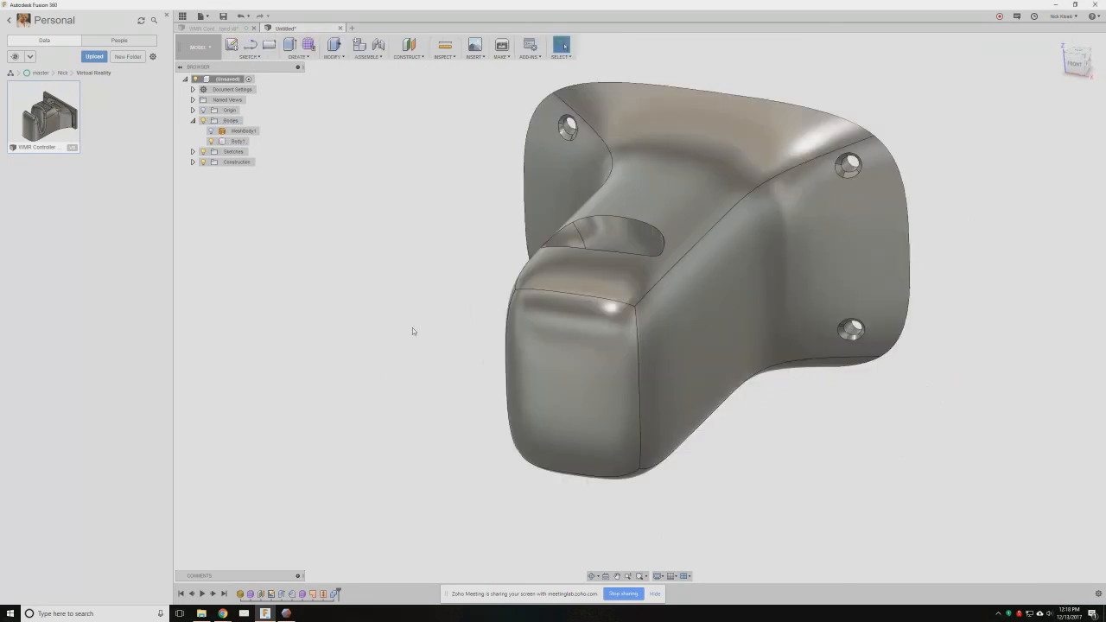
# - Try to fillet the rim of the handle pocket with constant radii such as 1 mm and 2 mm
pyautogui.keyDown('shift'); pyautogui.moveTo(412, 331); pyautogui.dragTo(451, 360, button='middle'); pyautogui.keyUp('shift')
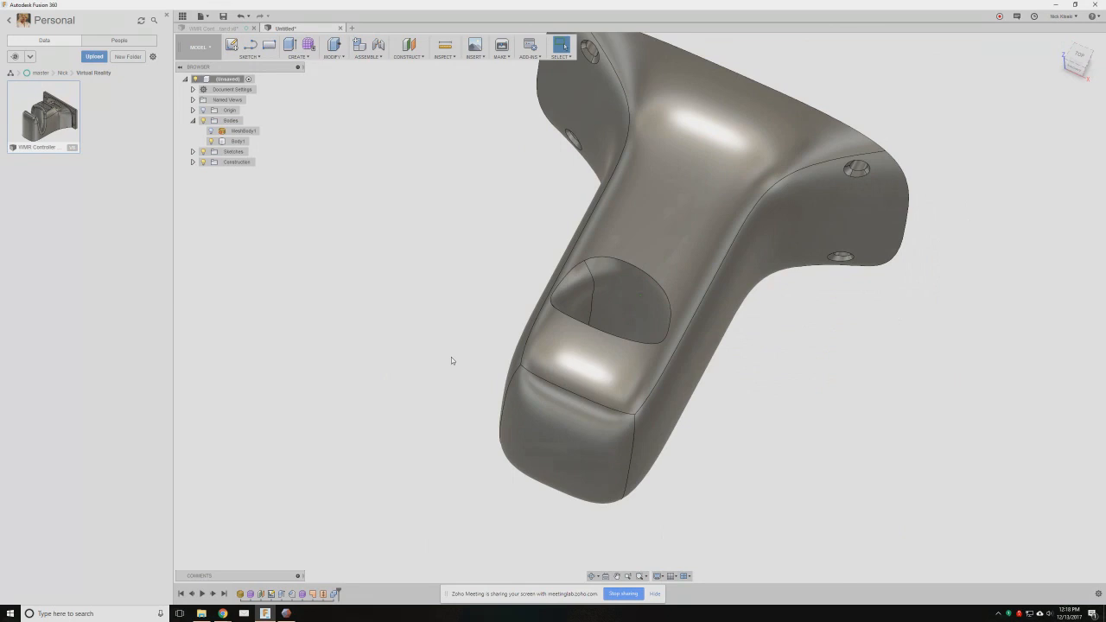
pyautogui.keyDown('shift'); pyautogui.moveTo(451, 360); pyautogui.dragTo(460, 307, button='middle'); pyautogui.keyUp('shift')
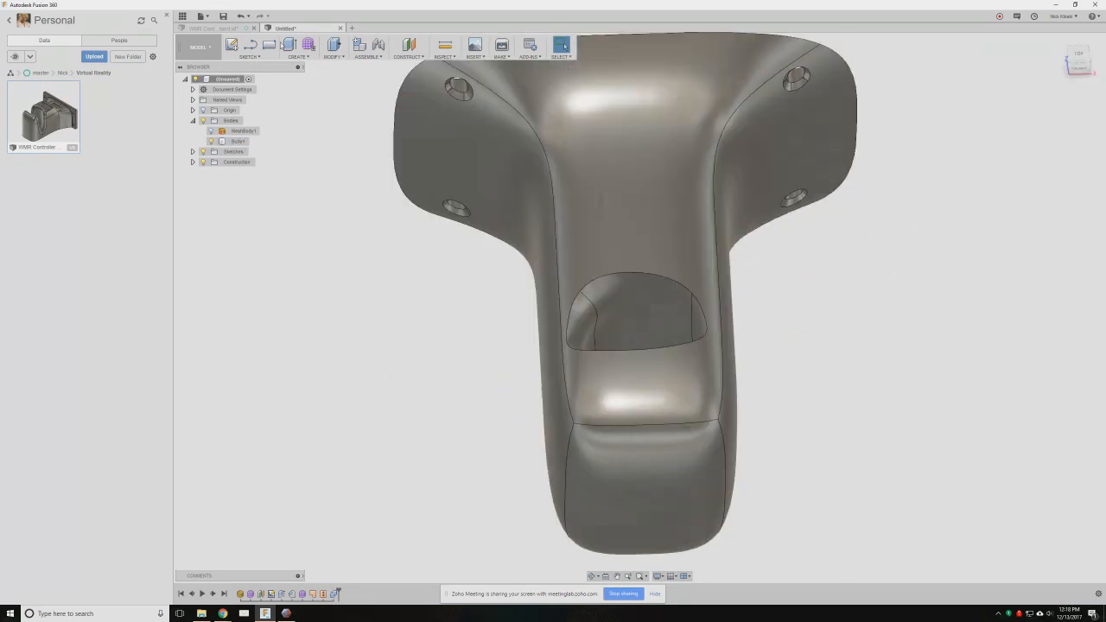
pyautogui.click(334, 57)
pyautogui.click(336, 78)
pyautogui.click(620, 274)
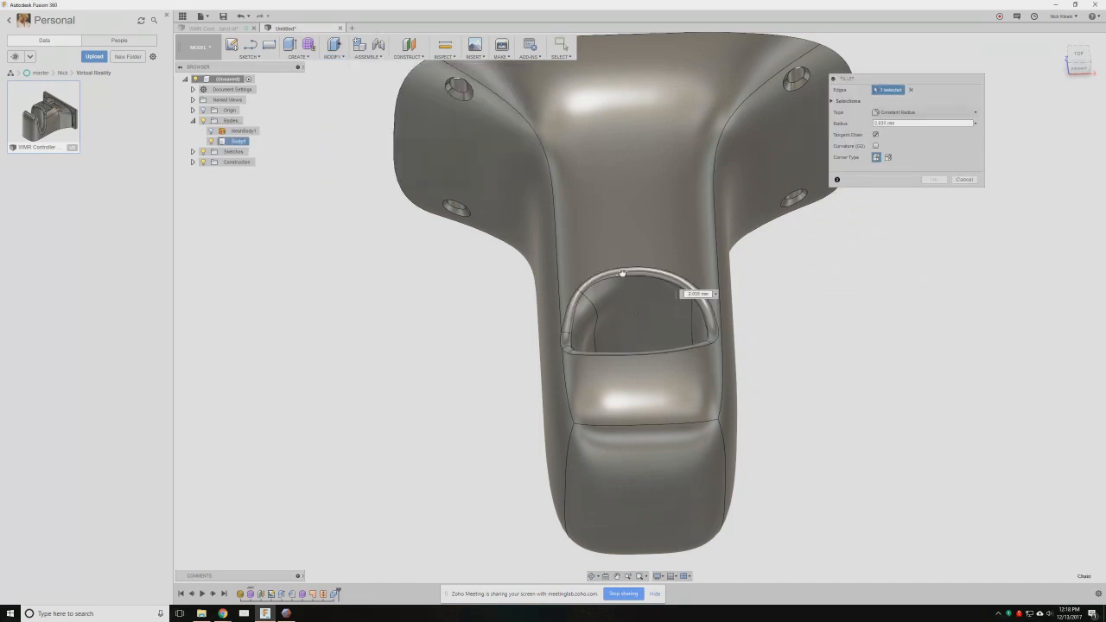
pyautogui.moveTo(622, 274); pyautogui.dragTo(620, 272)
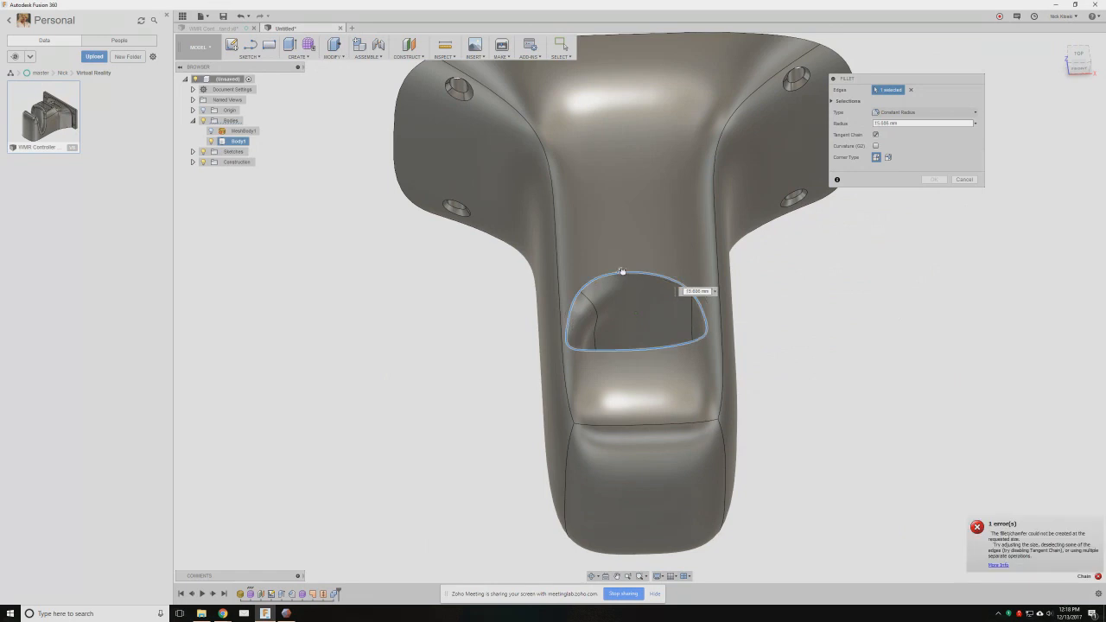
pyautogui.keyDown('shift'); pyautogui.moveTo(620, 272); pyautogui.dragTo(624, 310, button='middle'); pyautogui.keyUp('shift')
pyautogui.write('1')
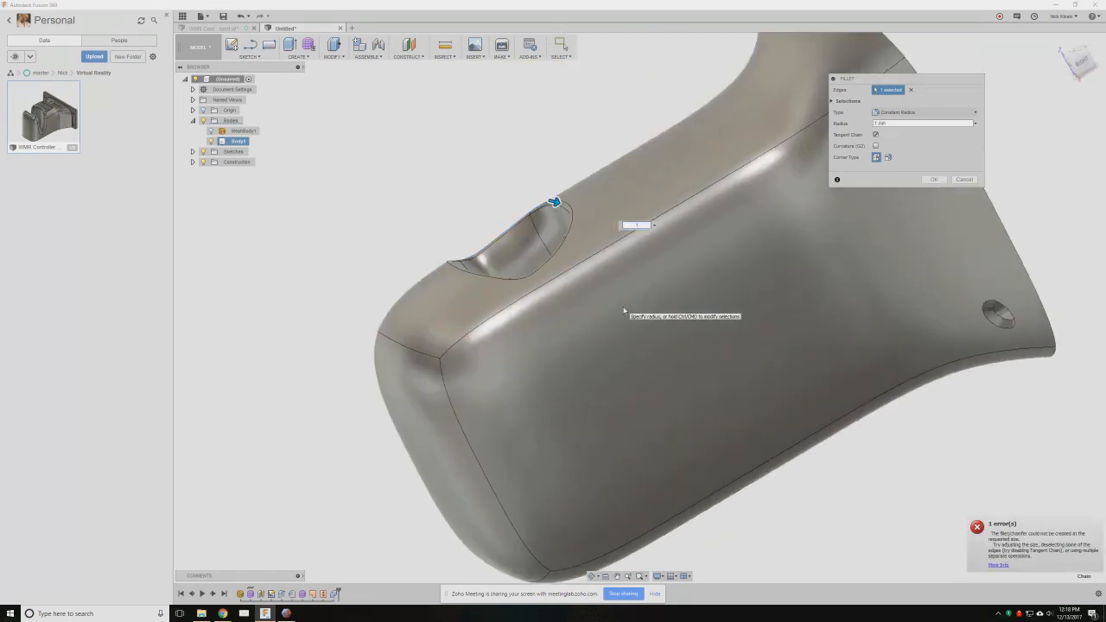
pyautogui.write('4')
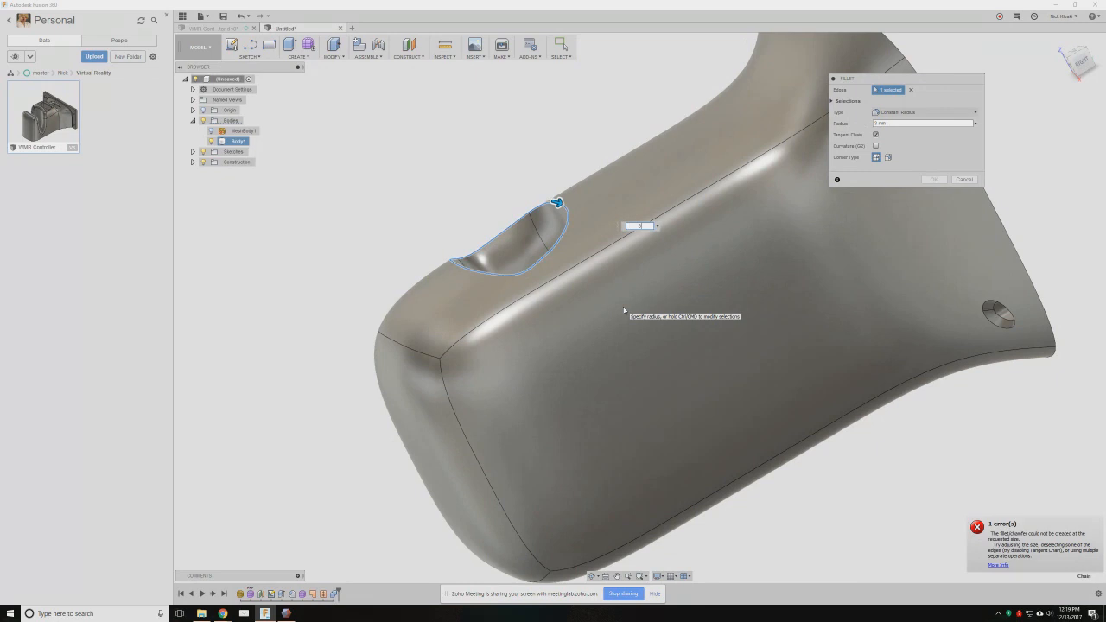
pyautogui.write('2')
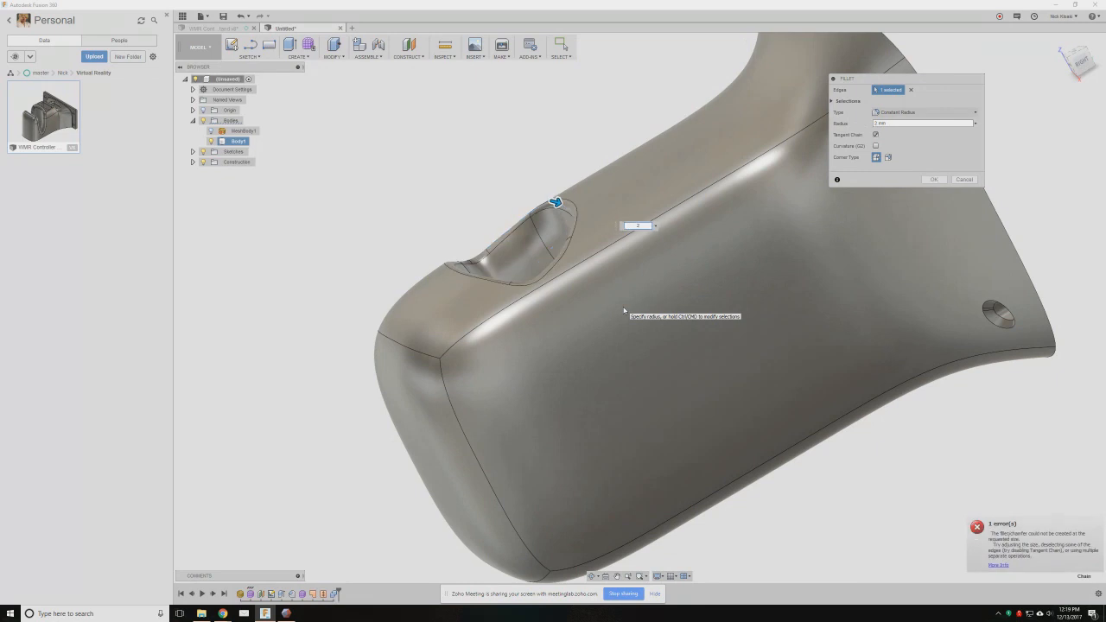
pyautogui.keyDown('shift'); pyautogui.moveTo(624, 311); pyautogui.dragTo(586, 254, button='middle'); pyautogui.keyUp('shift')
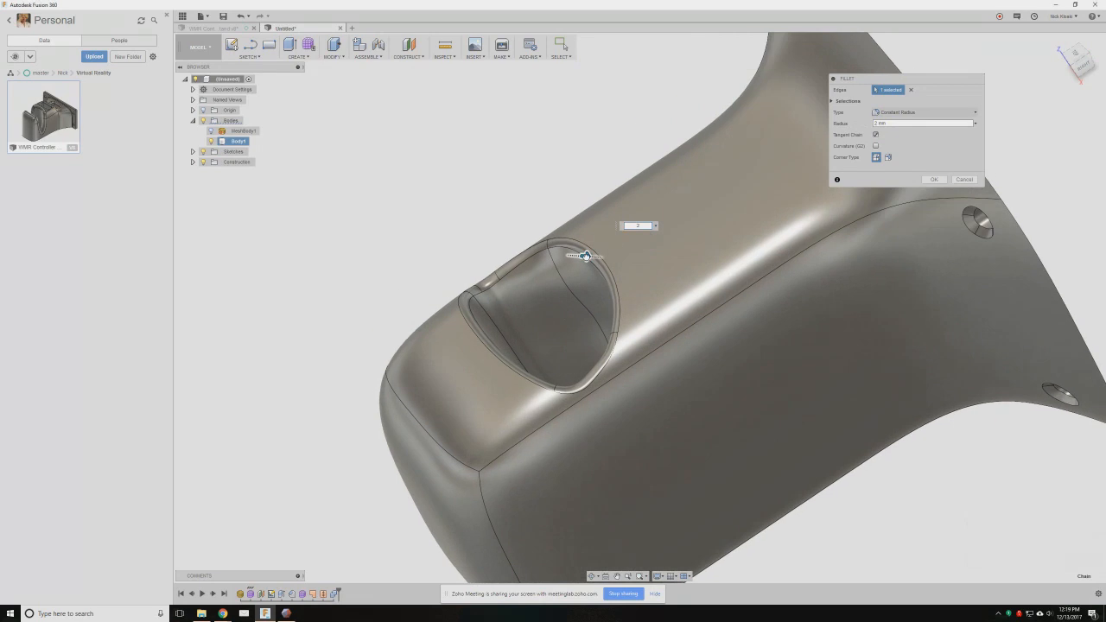
pyautogui.moveTo(586, 255); pyautogui.dragTo(608, 257)
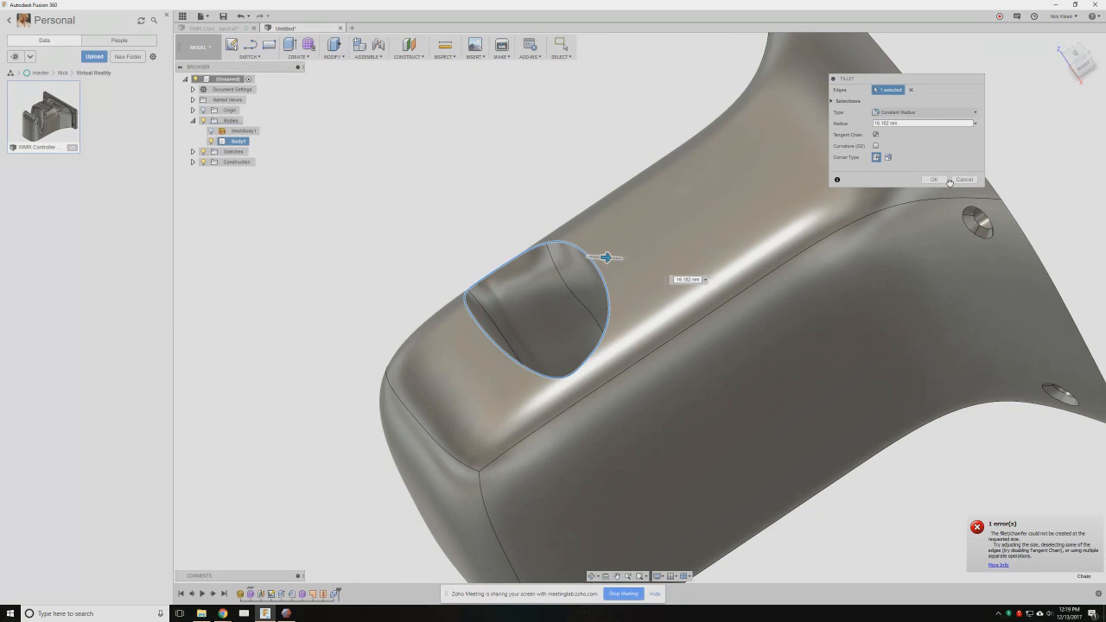
pyautogui.click(953, 180)
# - Start a sketch on the side origin plane and draw a three-point U-shaped spline from above the pocket down into the body
pyautogui.press('F6')
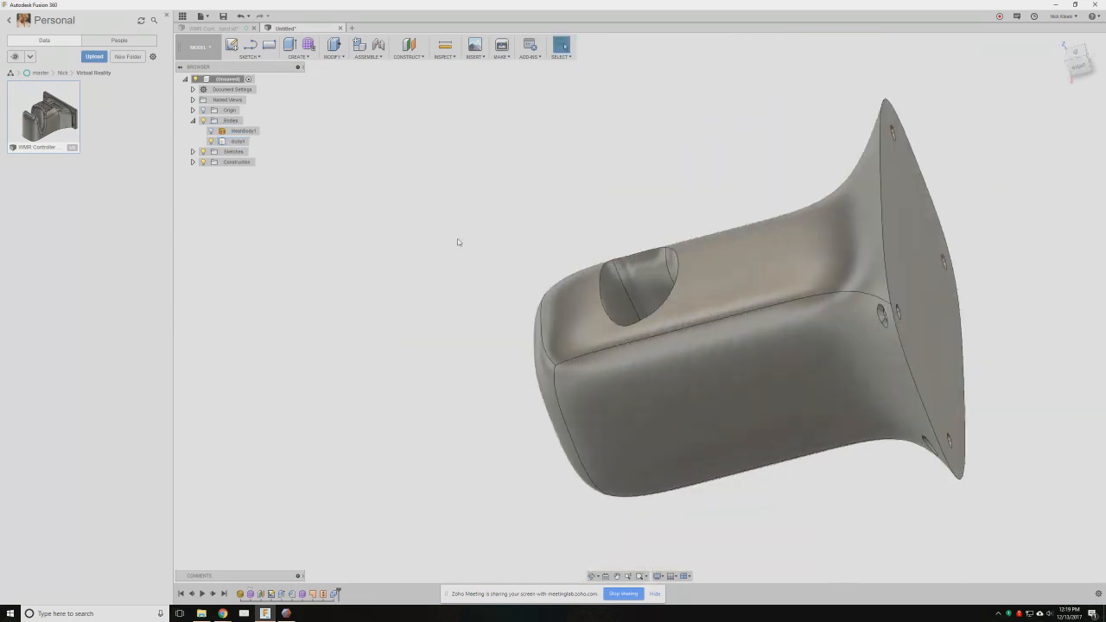
pyautogui.click(251, 56)
pyautogui.click(246, 67)
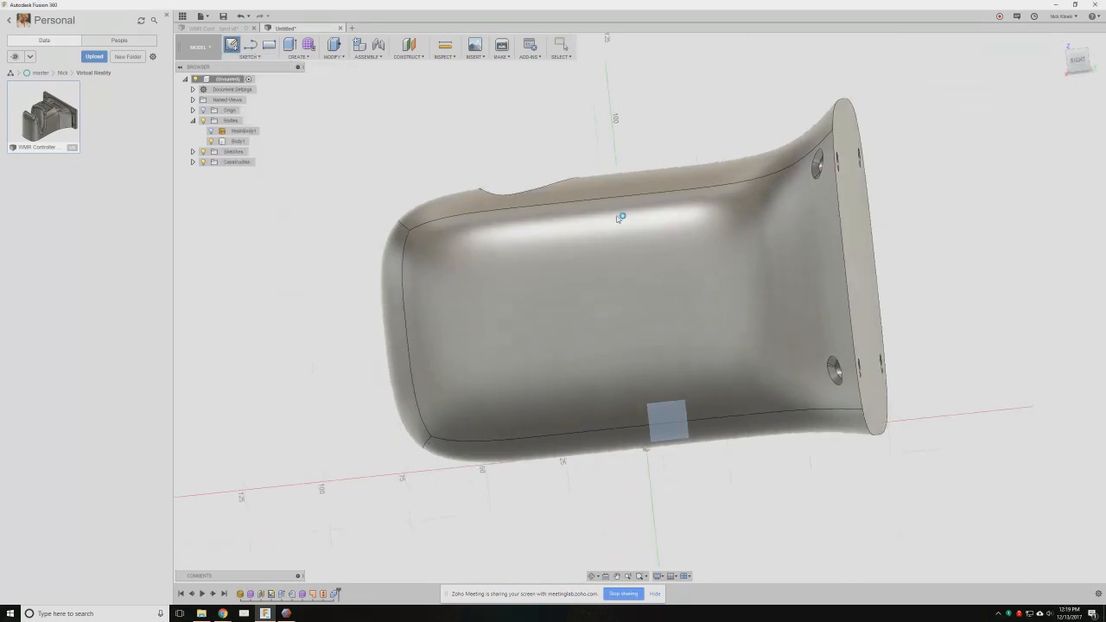
pyautogui.click(667, 412)
pyautogui.click(249, 57)
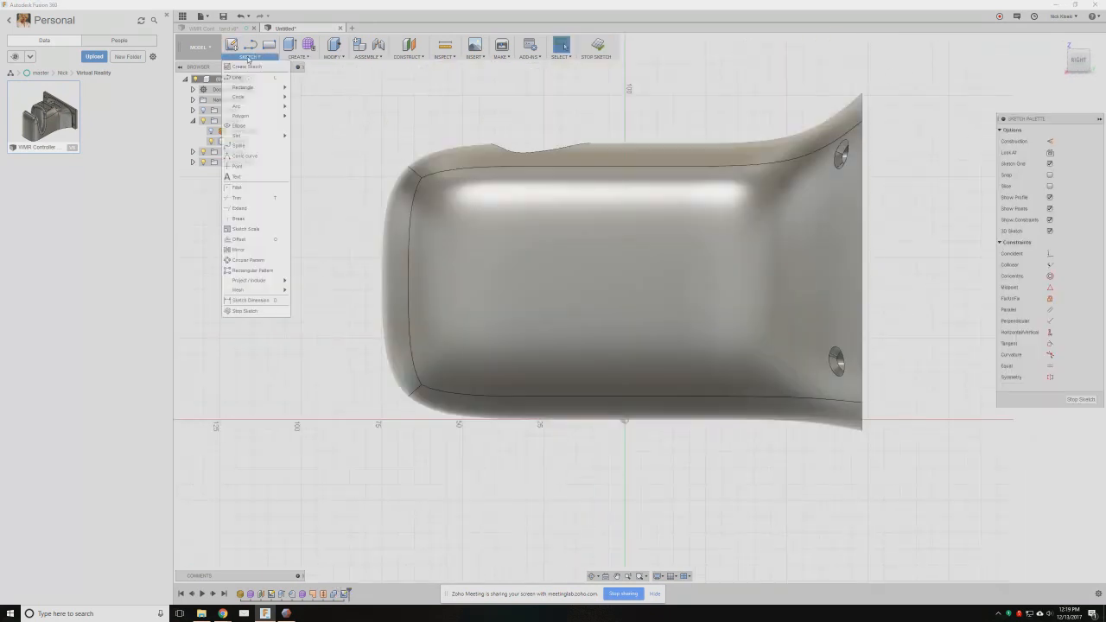
pyautogui.click(240, 145)
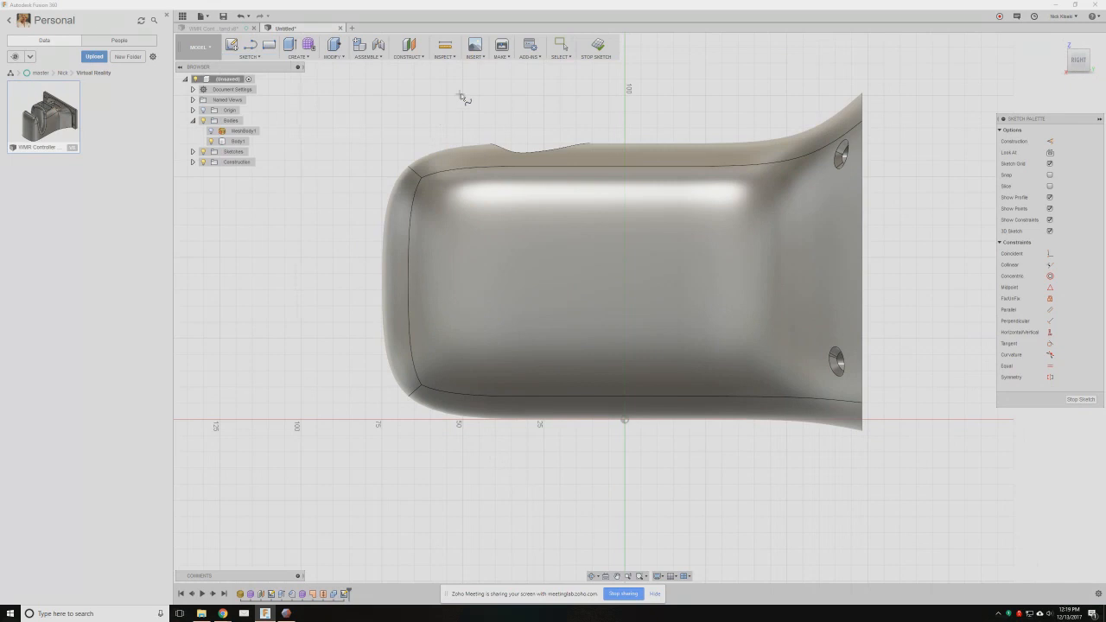
pyautogui.click(469, 88)
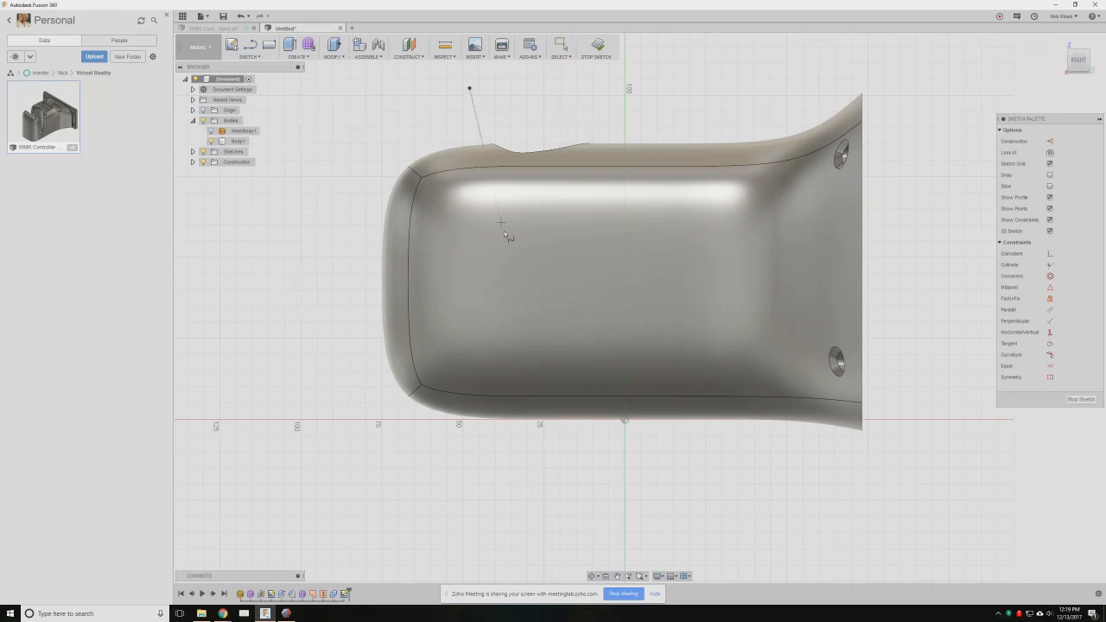
pyautogui.click(535, 307)
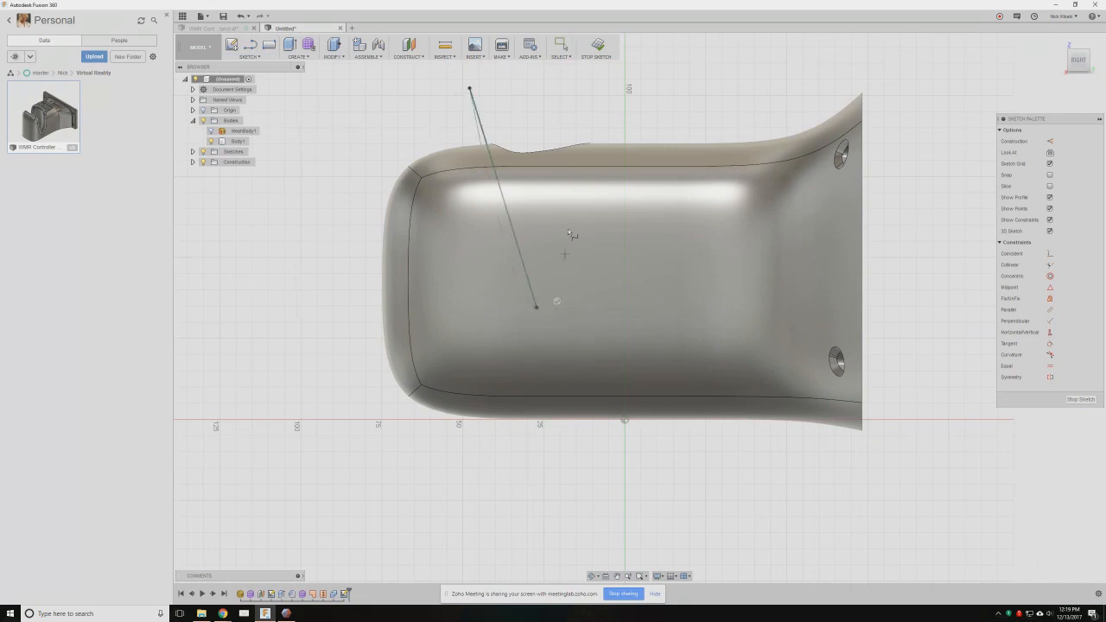
pyautogui.click(594, 88)
pyautogui.click(575, 87)
# - Close the spline's open upper end with a straight line and finish the sketch
pyautogui.press('l')
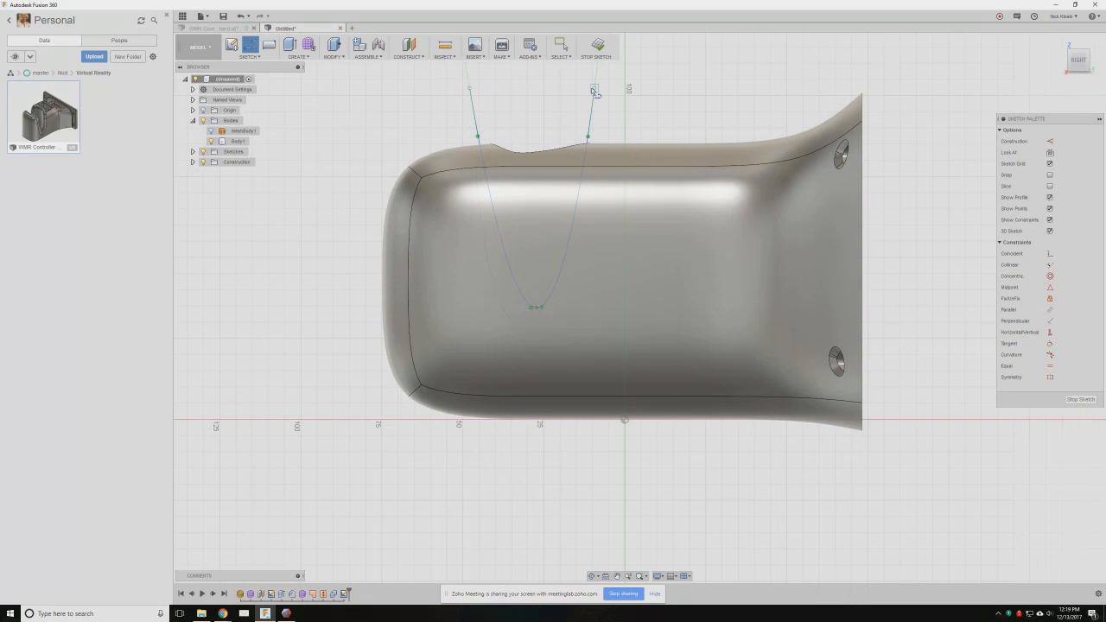
pyautogui.click(594, 88)
pyautogui.click(470, 88)
pyautogui.click(598, 45)
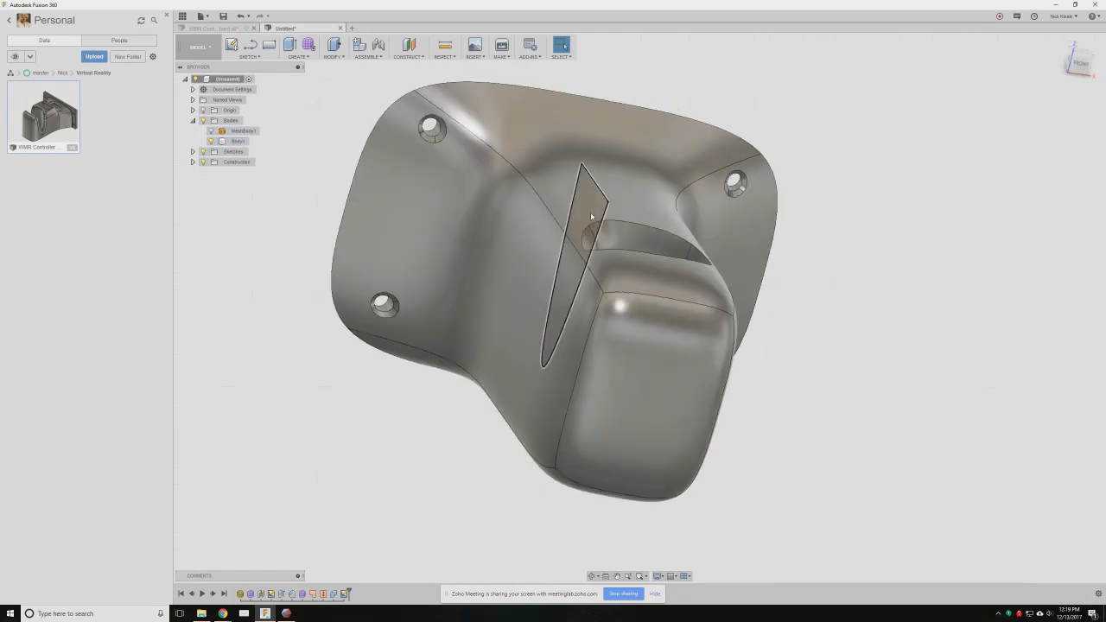
# - Extrude the U-shaped profile symmetrically about 85 mm as a cut through the mount's arm
pyautogui.press('e')
pyautogui.click(580, 253)
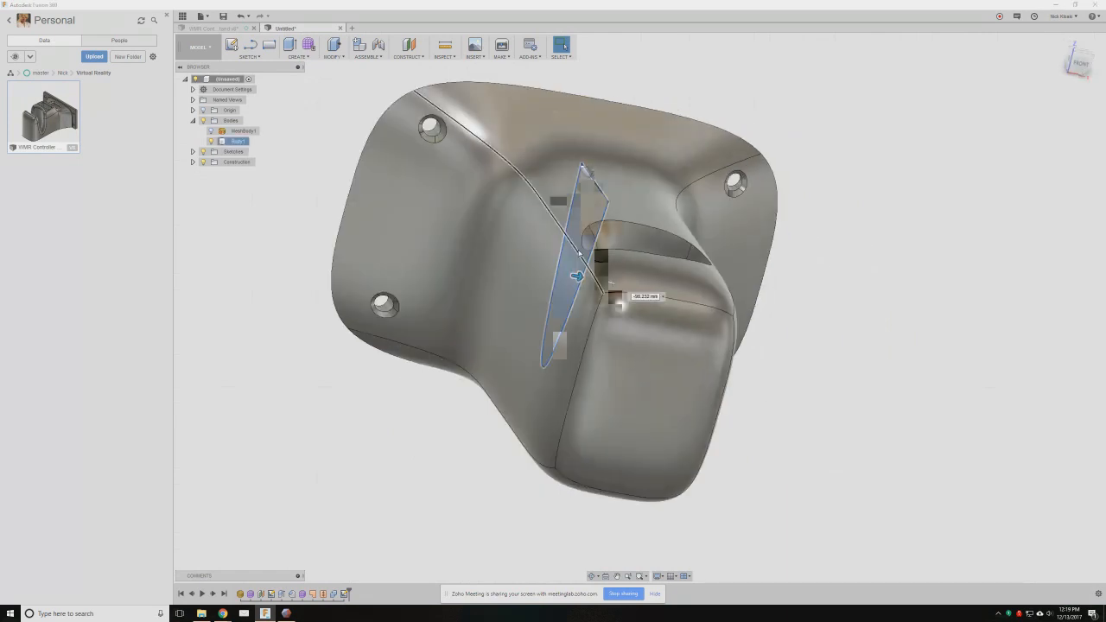
pyautogui.moveTo(576, 275); pyautogui.dragTo(848, 326)
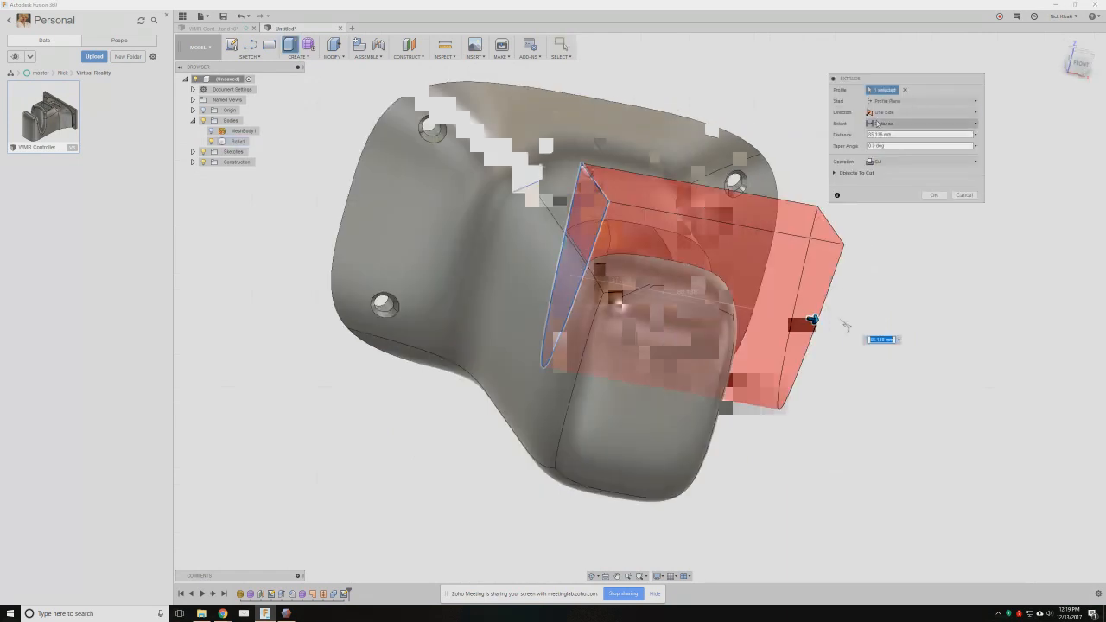
pyautogui.click(885, 113)
pyautogui.click(891, 146)
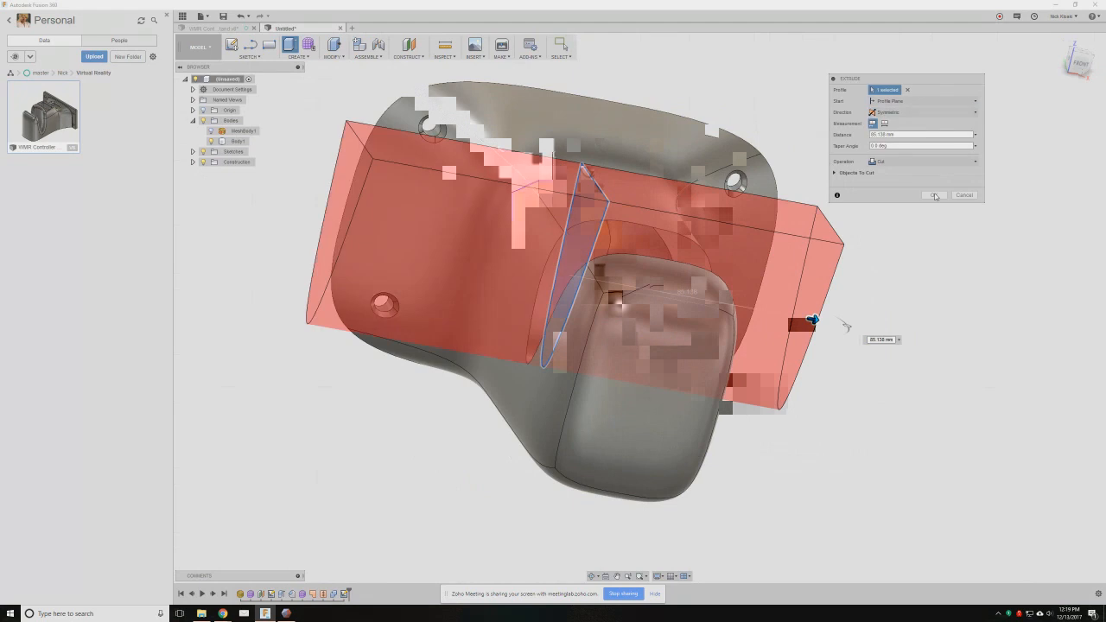
pyautogui.click(936, 196)
pyautogui.keyDown('shift'); pyautogui.moveTo(923, 283); pyautogui.dragTo(767, 407, button='middle'); pyautogui.keyUp('shift')
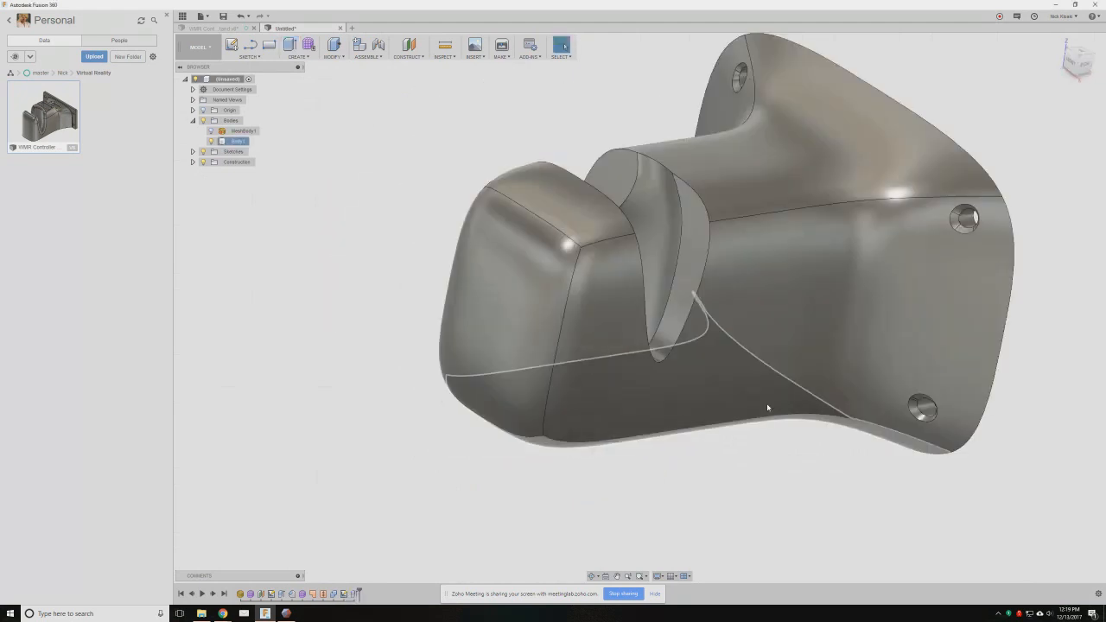
# - Fillet both outer edges of the U-shaped cut through the mount's arm with a 5 mm constant radius
pyautogui.keyDown('shift'); pyautogui.moveTo(767, 403); pyautogui.dragTo(745, 384, button='middle'); pyautogui.keyUp('shift')
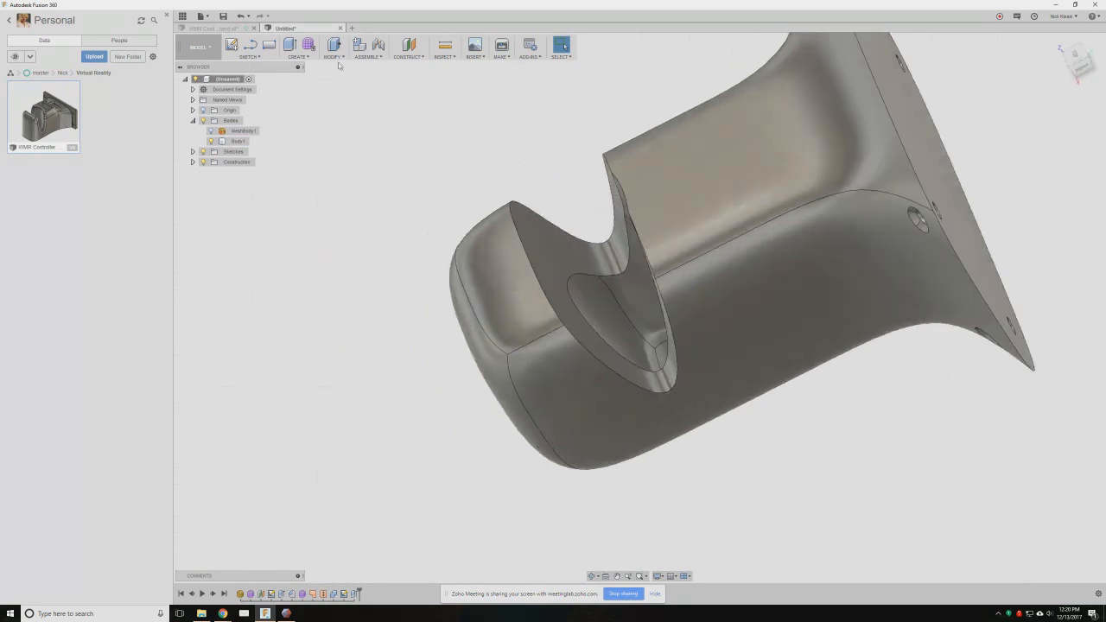
pyautogui.click(334, 50)
pyautogui.click(346, 78)
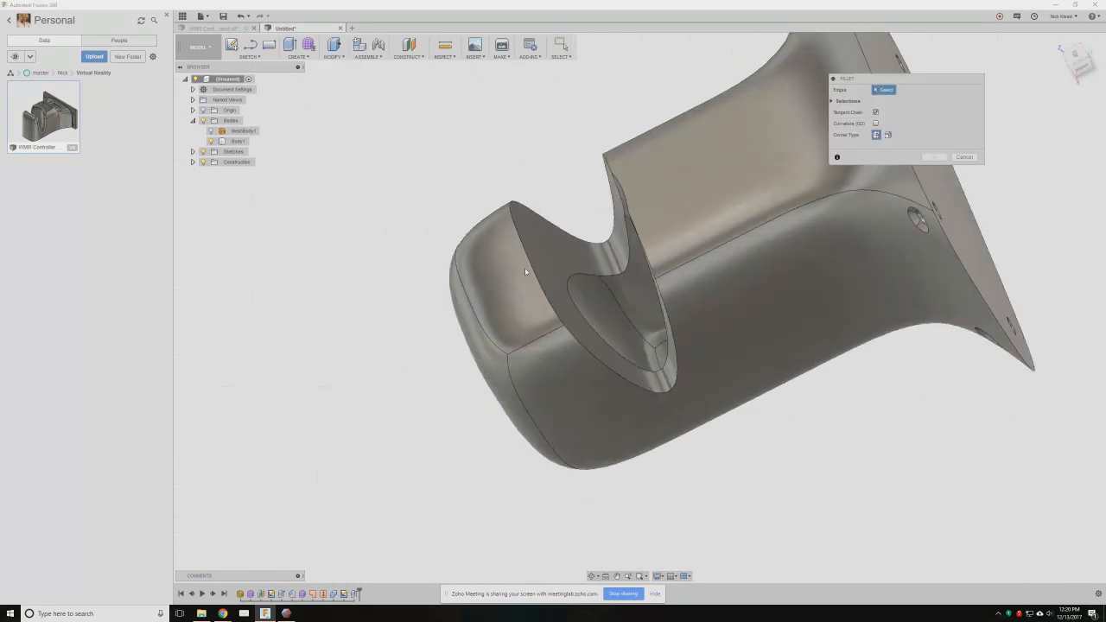
pyautogui.click(533, 264)
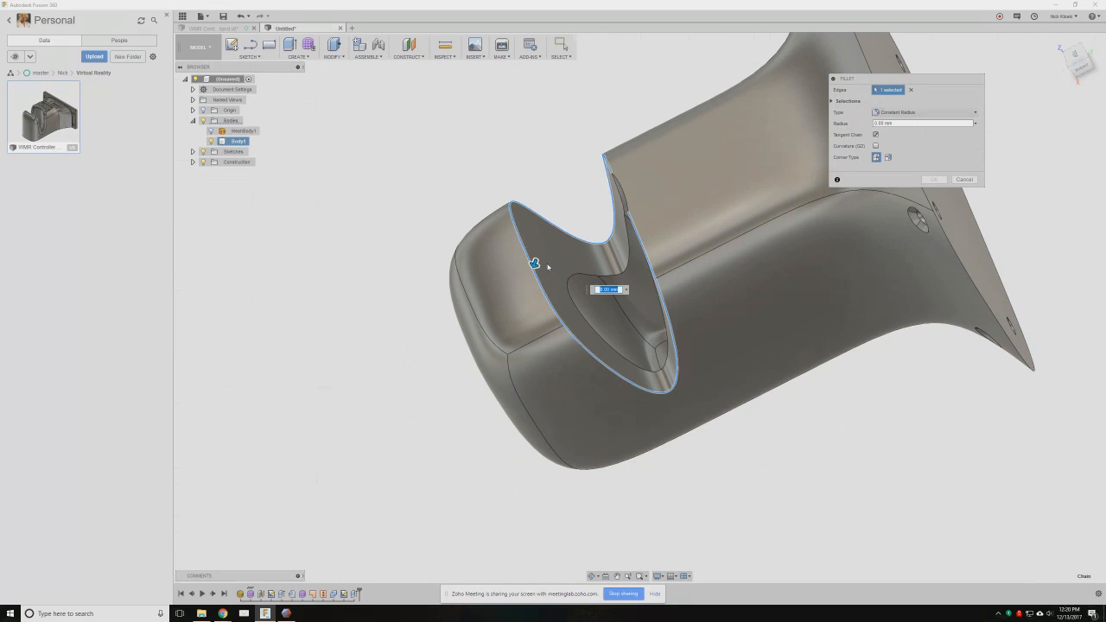
pyautogui.keyDown('shift'); pyautogui.moveTo(547, 267); pyautogui.dragTo(592, 259, button='middle'); pyautogui.keyUp('shift')
pyautogui.click(609, 181)
pyautogui.write('5')
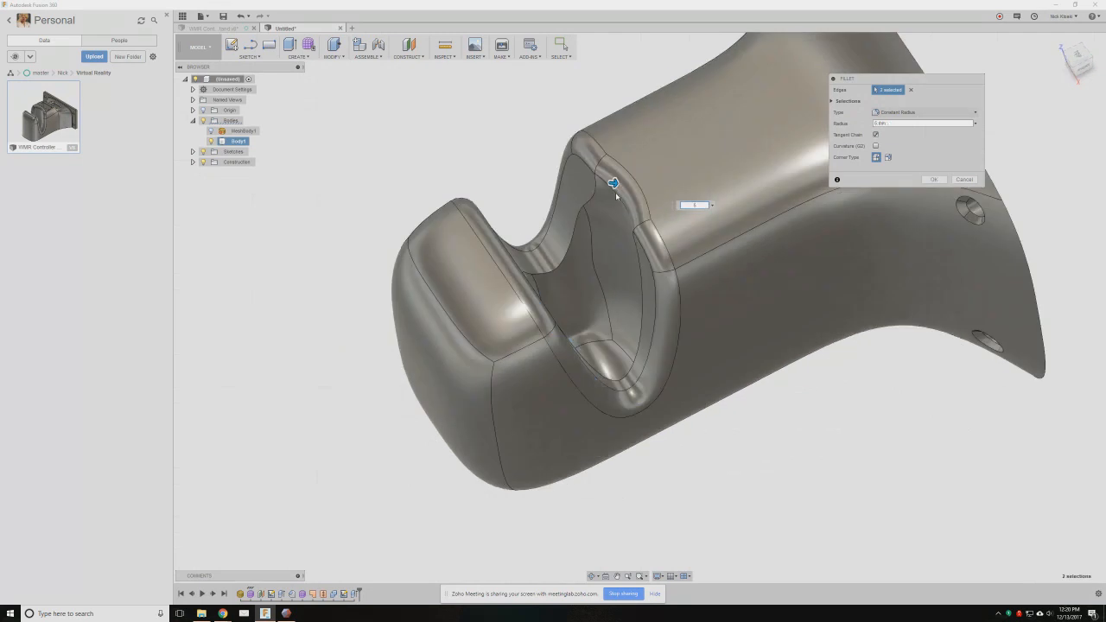
pyautogui.press('Return')
pyautogui.scroll(-2, 616, 197)
pyautogui.keyDown('shift'); pyautogui.moveTo(616, 197); pyautogui.dragTo(597, 267, button='middle'); pyautogui.keyUp('shift')
# - Repeat the Fillet command on the inner edges where the handle pocket meets the U-shaped cut, with a 5 mm radius
pyautogui.rightClick(508, 179)
pyautogui.click(508, 153)
pyautogui.click(613, 227)
pyautogui.keyDown('shift'); pyautogui.moveTo(613, 227); pyautogui.dragTo(633, 233, button='middle'); pyautogui.keyUp('shift')
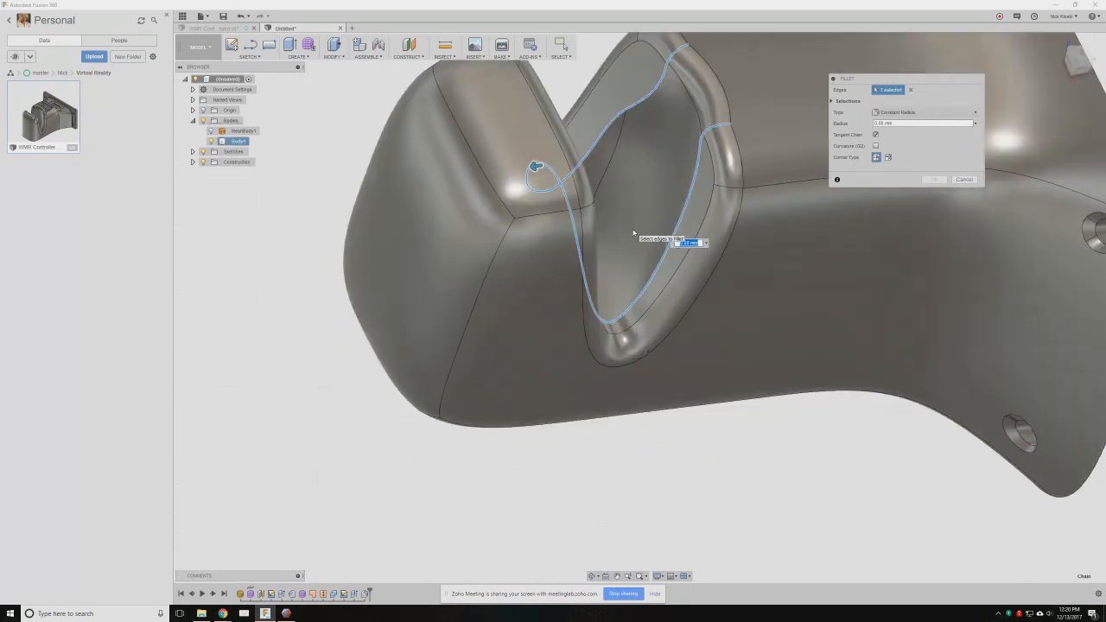
pyautogui.write('5')
pyautogui.press('Return')
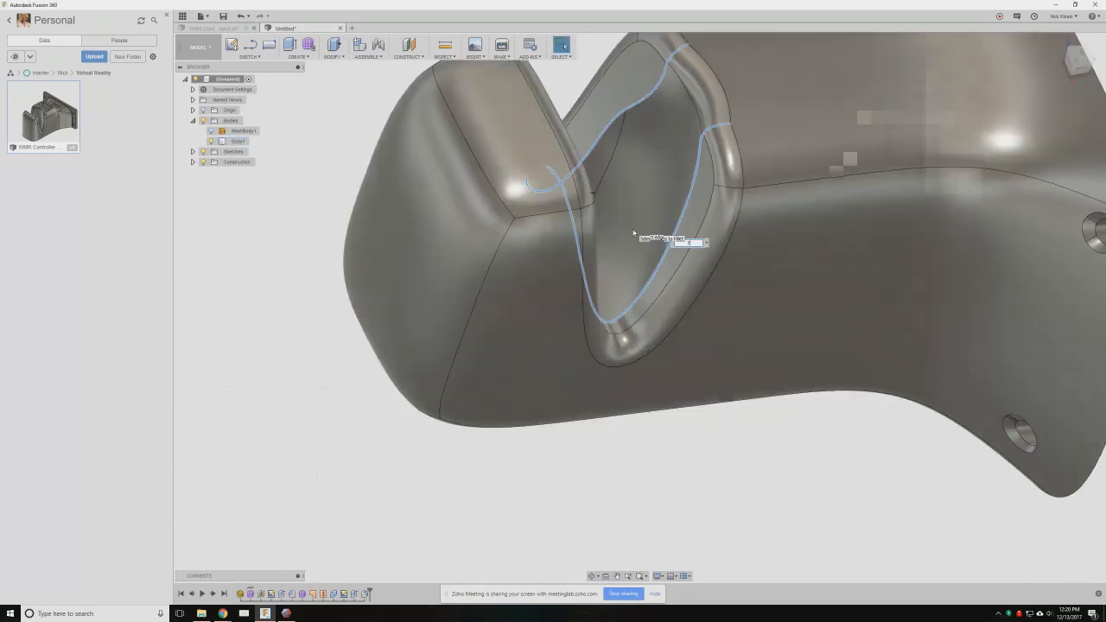
# - Show the scanned controller mesh body and examine how its handle sits in the finished mount
pyautogui.scroll(-2, 633, 233)
pyautogui.keyDown('shift'); pyautogui.moveTo(634, 233); pyautogui.dragTo(617, 308, button='middle'); pyautogui.keyUp('shift')
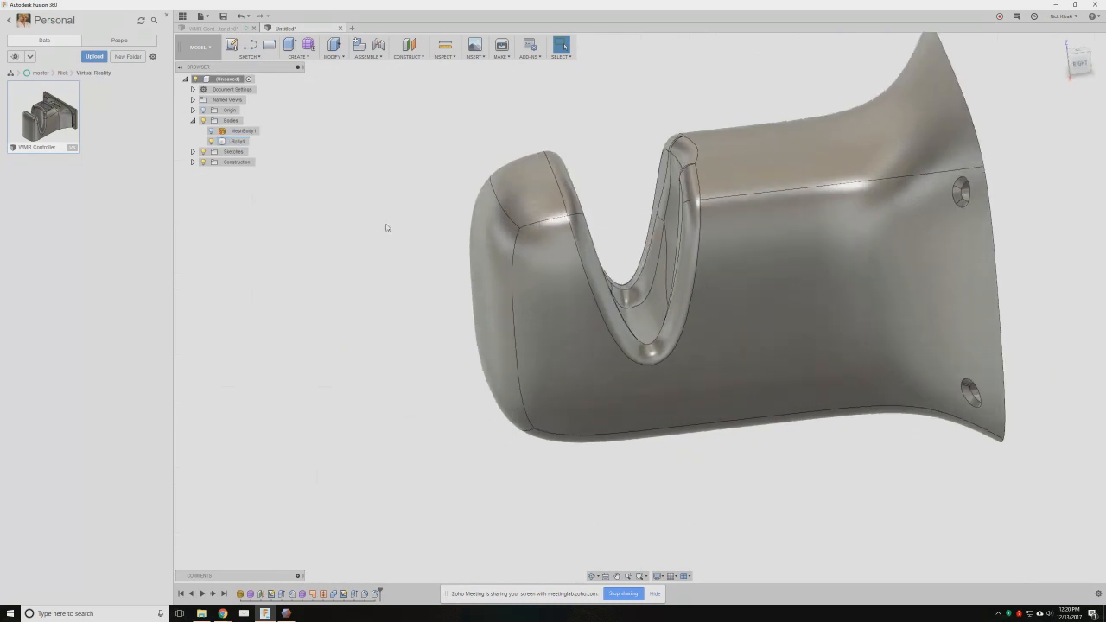
pyautogui.click(211, 131)
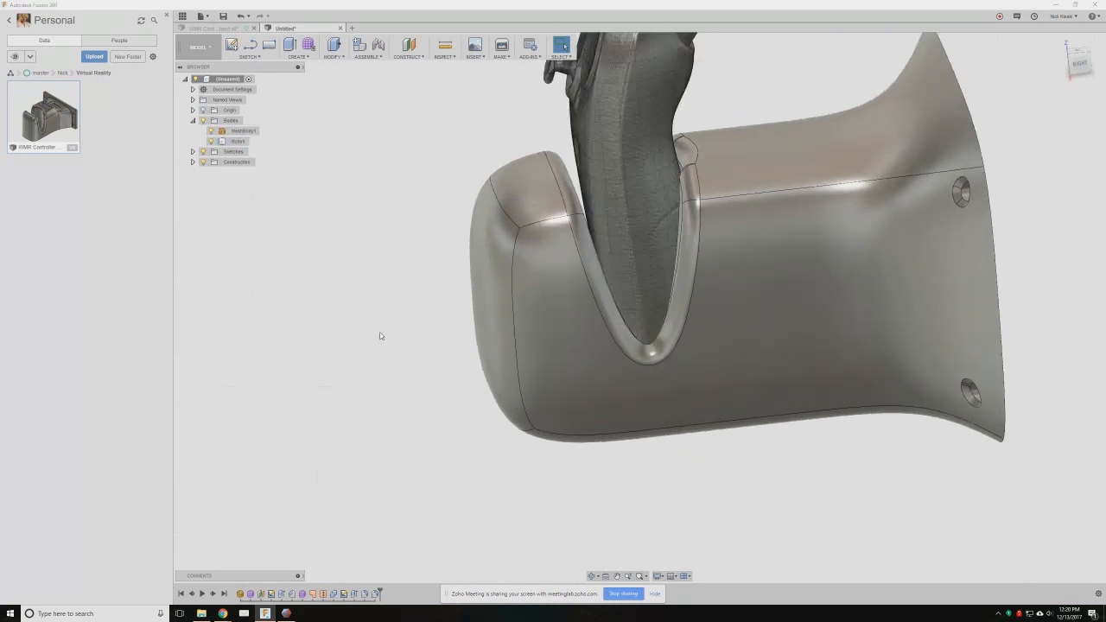
pyautogui.keyDown('shift'); pyautogui.moveTo(381, 336); pyautogui.dragTo(644, 259, button='middle'); pyautogui.keyUp('shift')
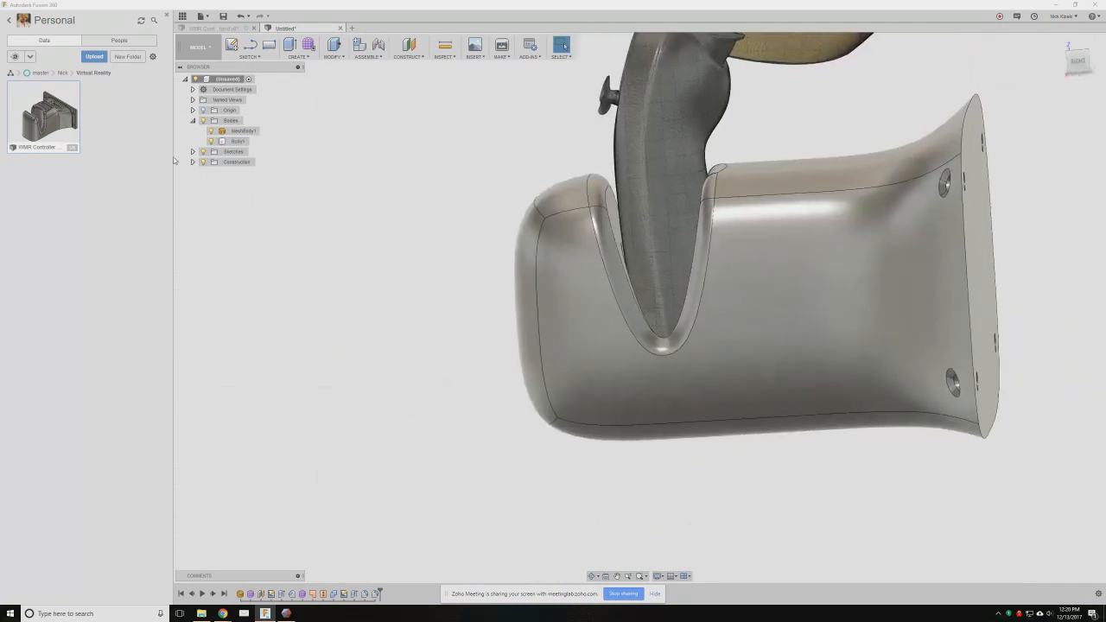
pyautogui.keyDown('shift'); pyautogui.moveTo(380, 187); pyautogui.dragTo(456, 192, button='middle'); pyautogui.keyUp('shift')
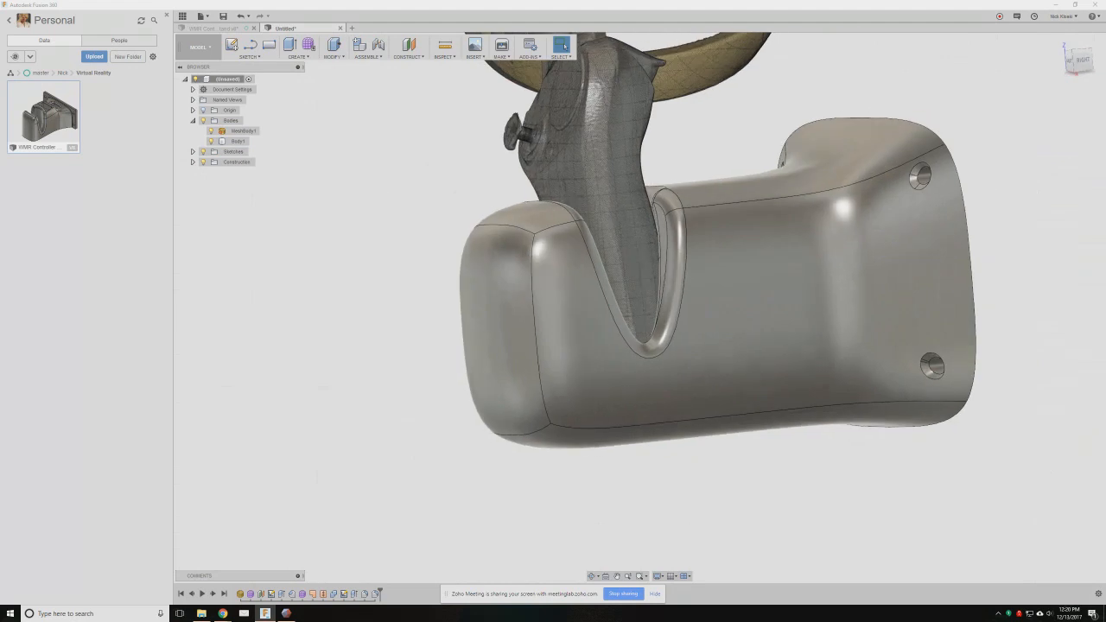
pyautogui.click(622, 595)
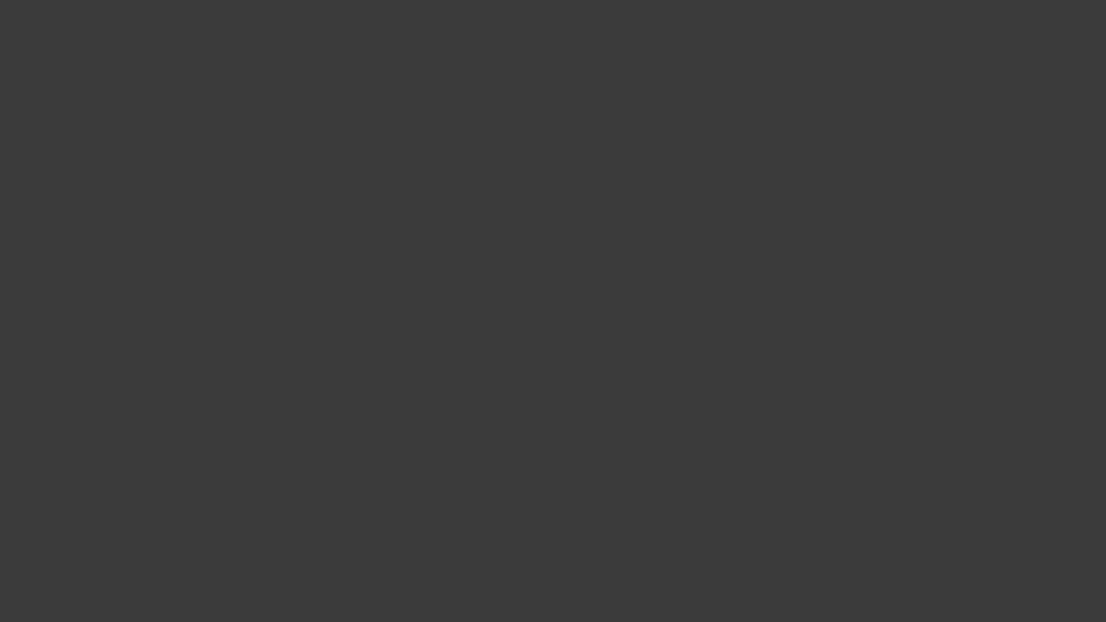
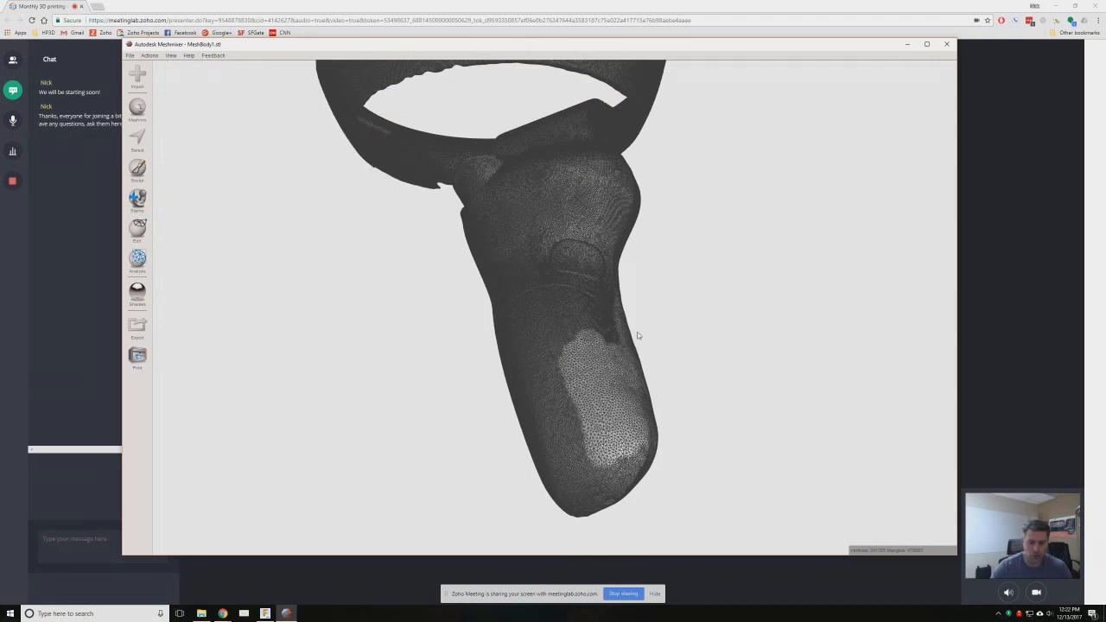
# - Switch to Meshmixer, hide the wireframe on the controller mesh, and examine the ragged open edges inside its ring
pyautogui.moveTo(638, 335); pyautogui.dragTo(607, 344, button='right')
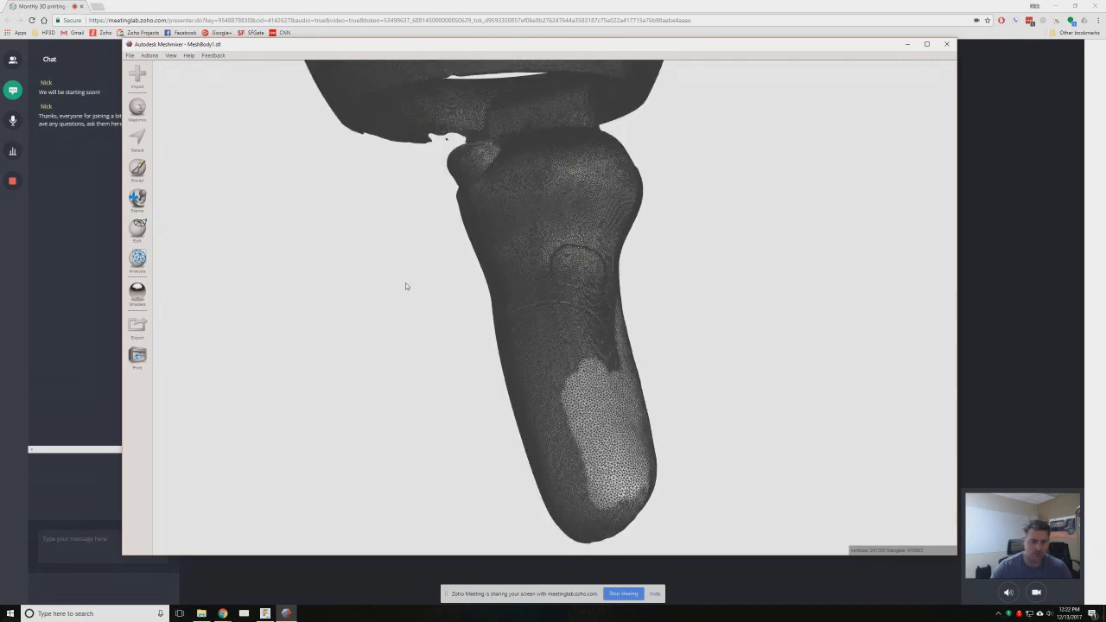
pyautogui.scroll(-5, 406, 286)
pyautogui.press('w')
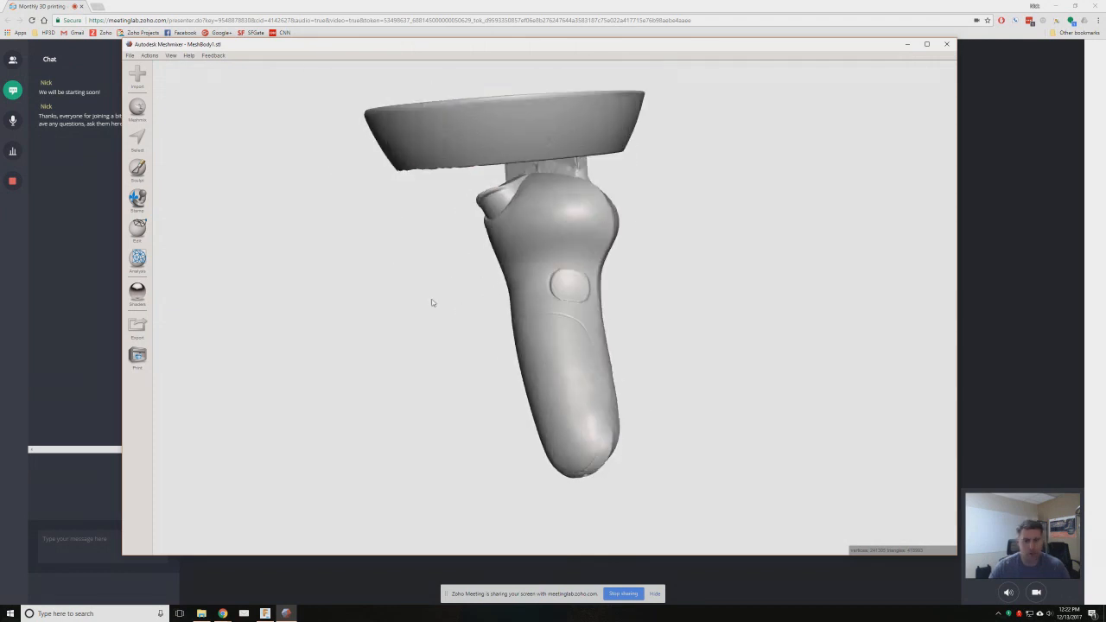
pyautogui.moveTo(433, 302); pyautogui.dragTo(444, 178, button='right')
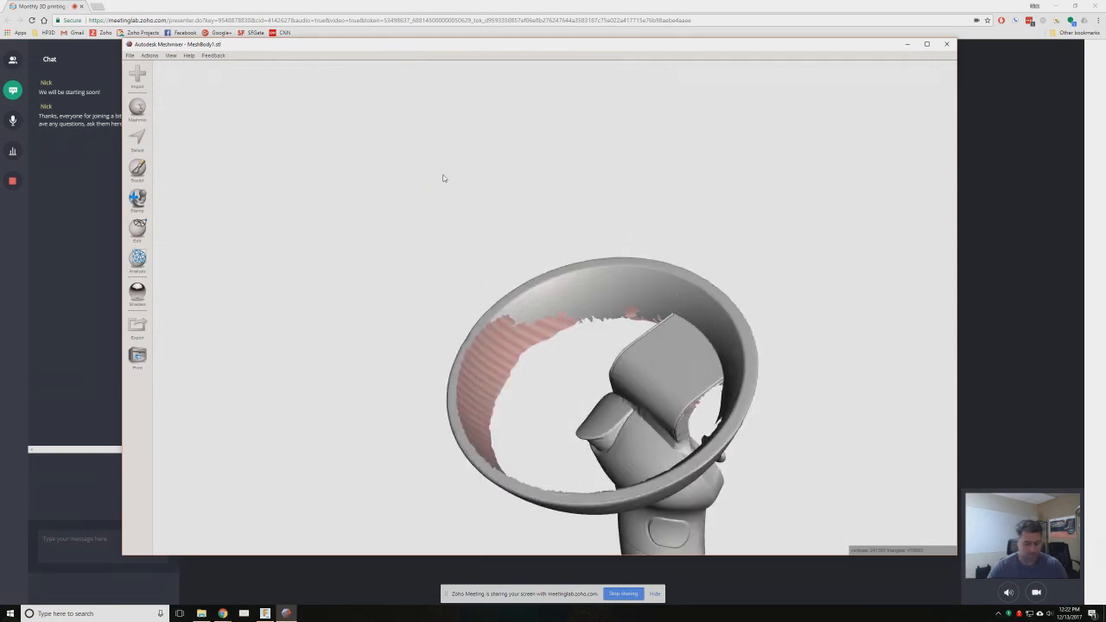
pyautogui.scroll(5, 531, 375)
pyautogui.moveTo(563, 461); pyautogui.dragTo(485, 489, button='right')
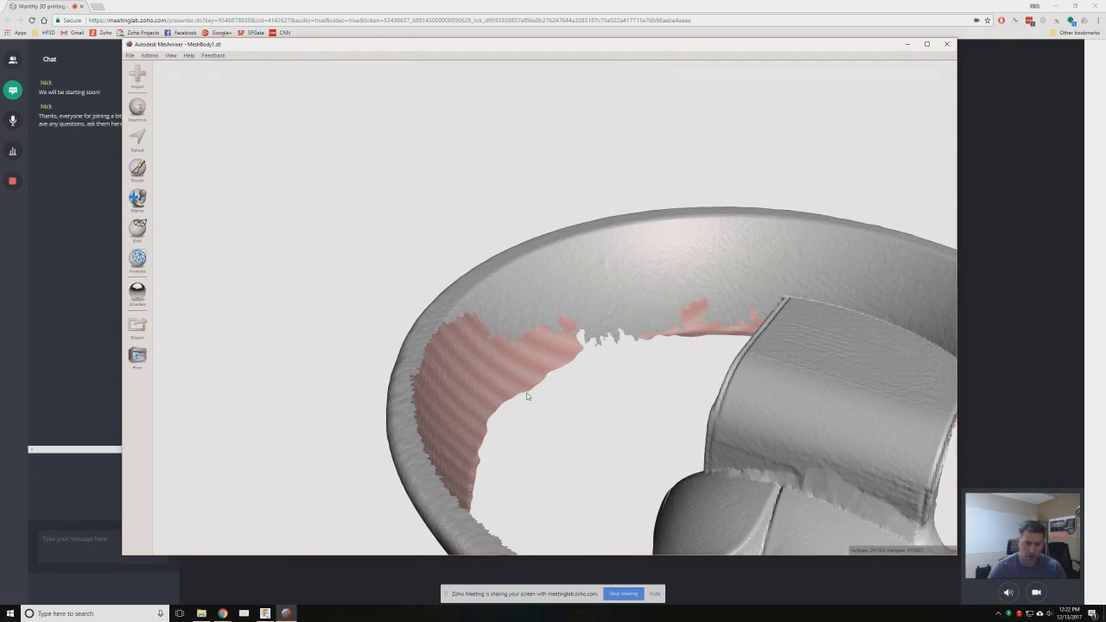
pyautogui.scroll(-5, 623, 423)
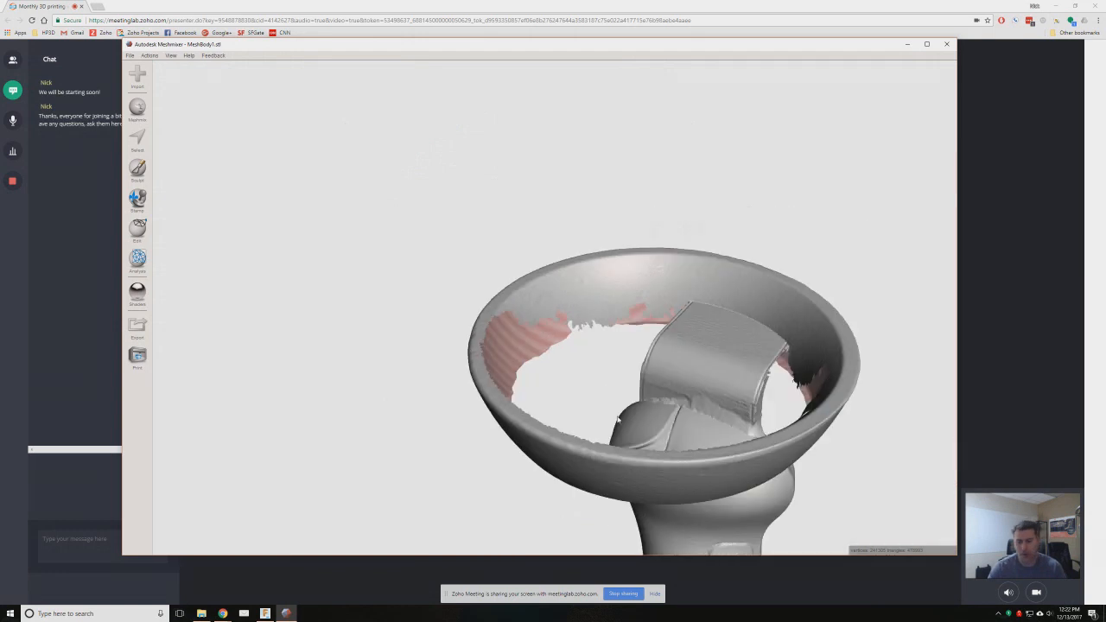
pyautogui.moveTo(622, 423); pyautogui.dragTo(583, 354, button='right')
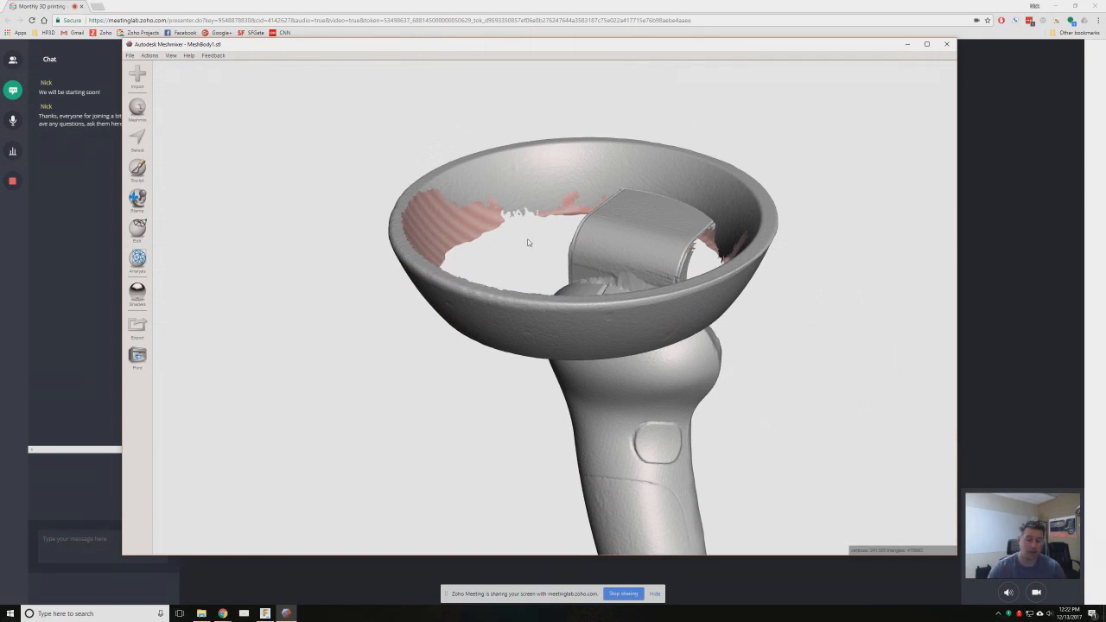
pyautogui.moveTo(524, 242); pyautogui.dragTo(531, 286, button='right')
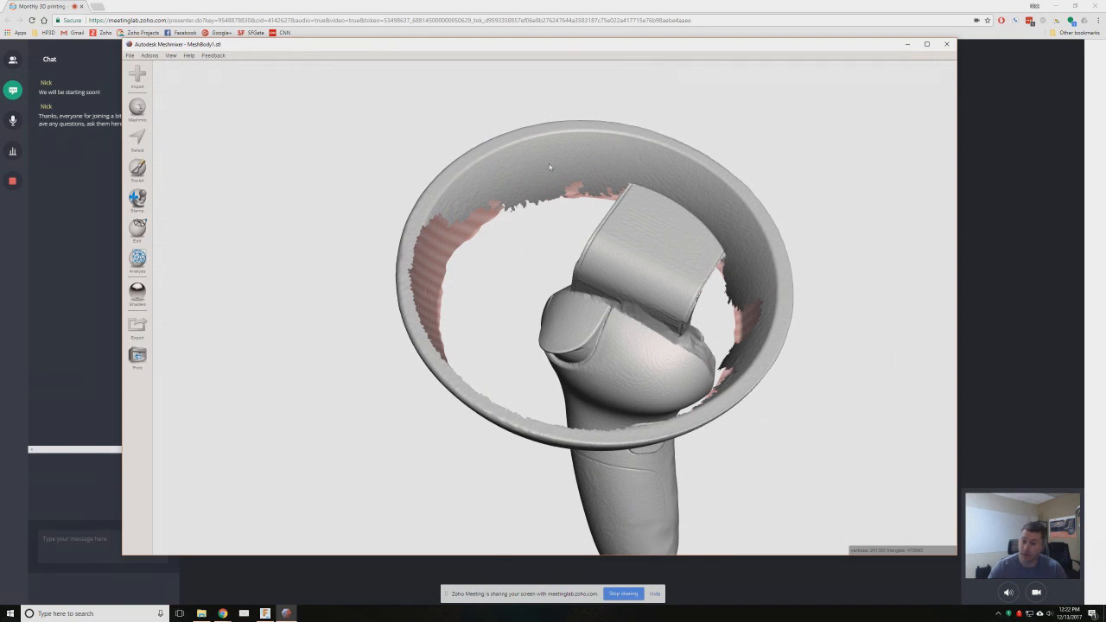
# - Use the Select tool with a small brush to select the strip of faces along the ring's ragged inner boundary
pyautogui.press('s')
pyautogui.moveTo(551, 170); pyautogui.dragTo(535, 168, button='right')
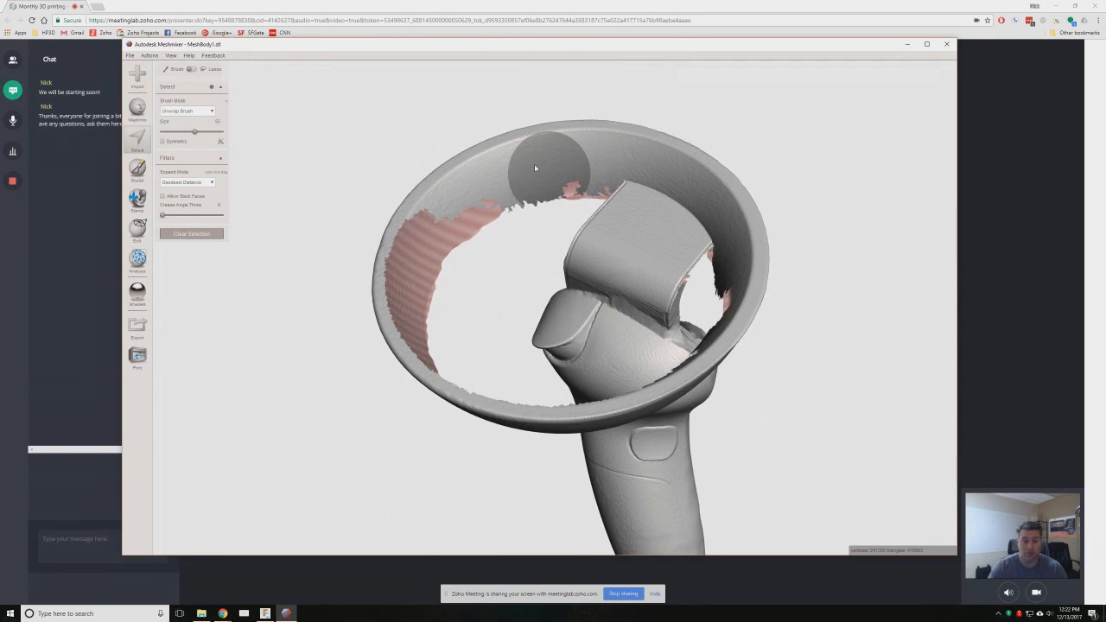
pyautogui.moveTo(536, 167); pyautogui.dragTo(536, 173, button='right')
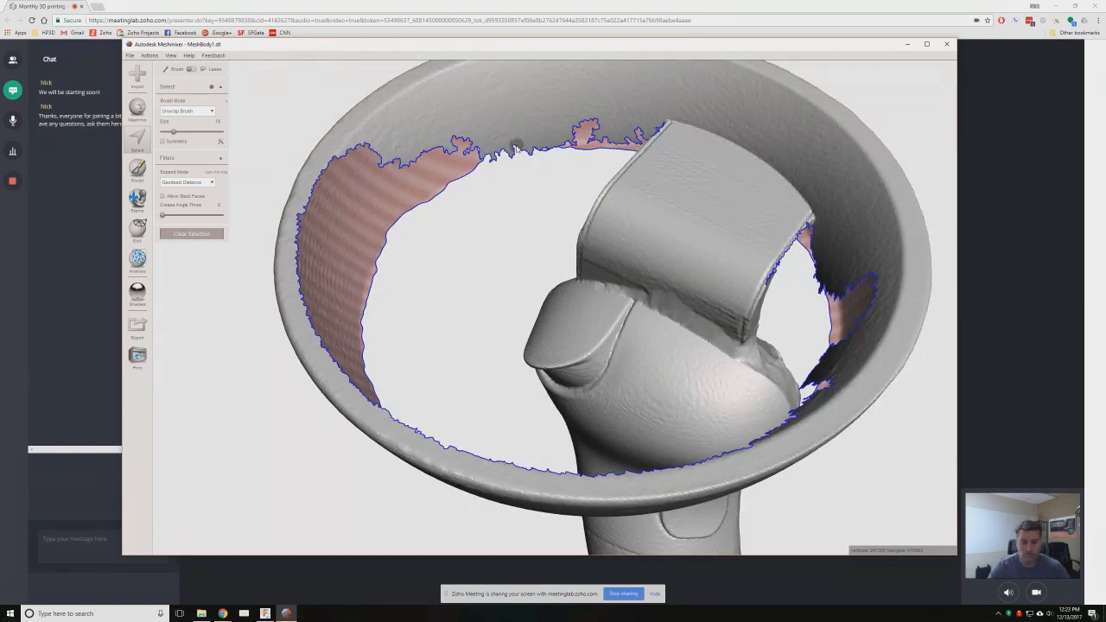
pyautogui.click(517, 153)
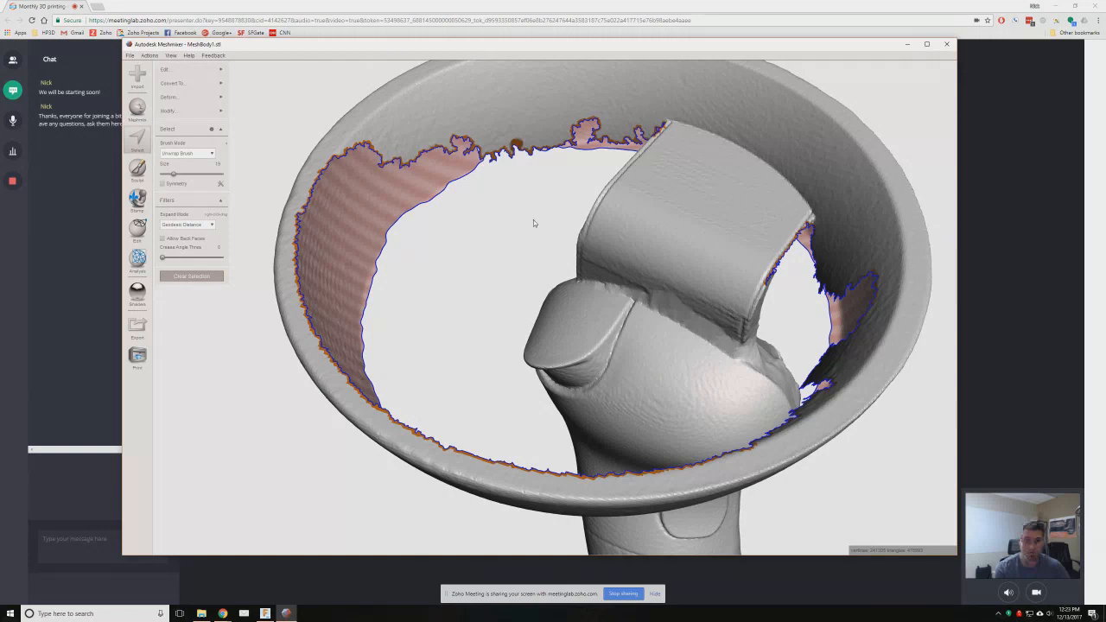
pyautogui.scroll(3, 531, 221)
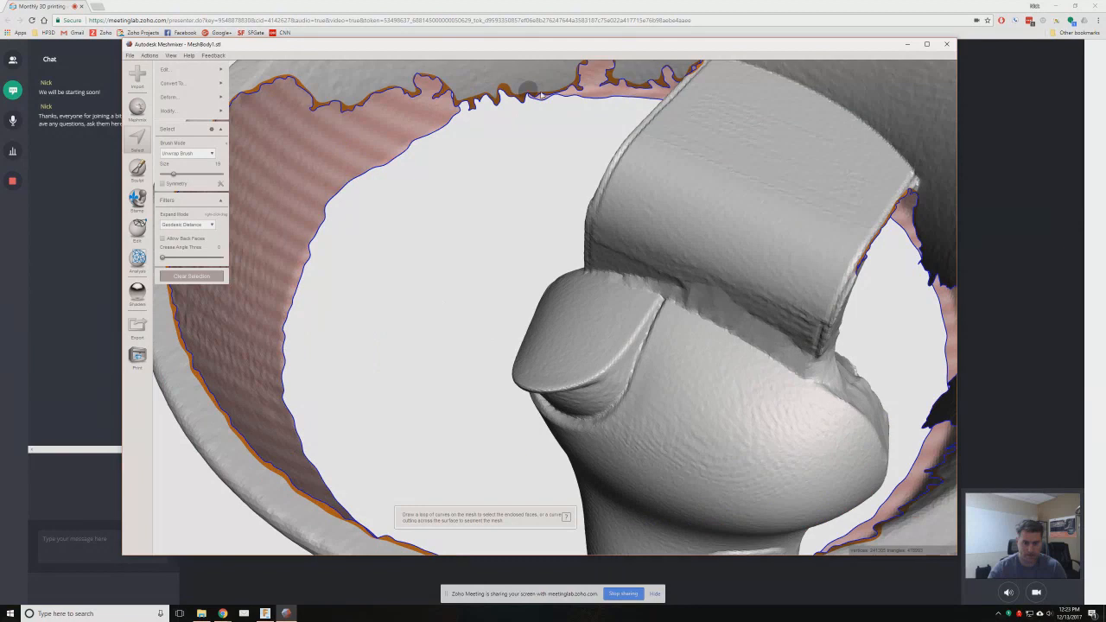
pyautogui.moveTo(541, 96); pyautogui.dragTo(556, 371, button='middle')
pyautogui.scroll(3, 556, 371)
pyautogui.scroll(3, 556, 371)
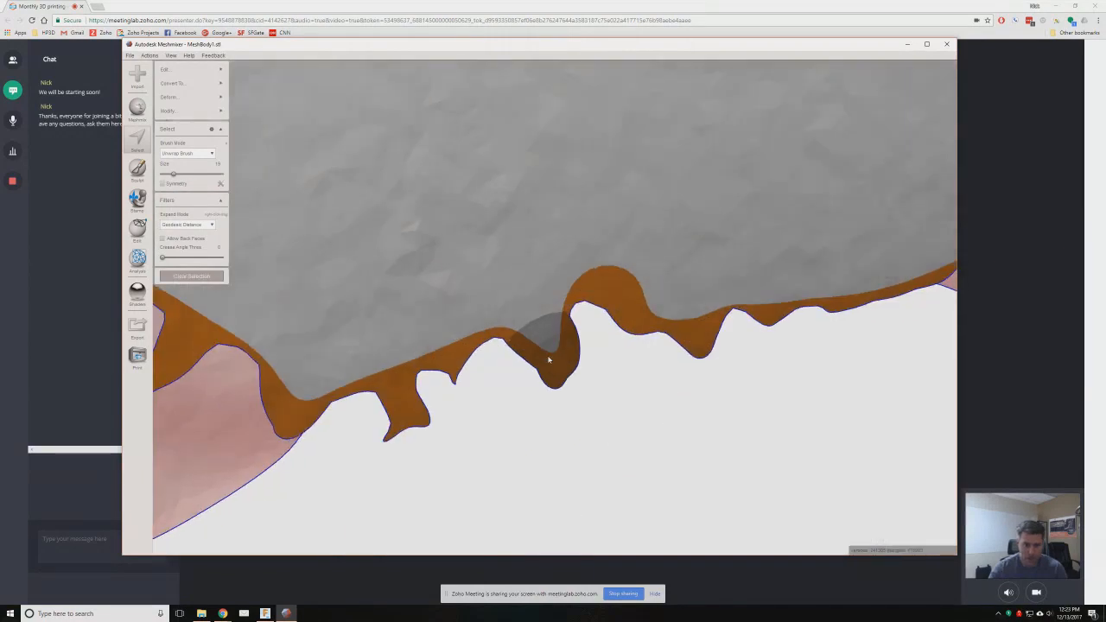
pyautogui.scroll(-2, 549, 359)
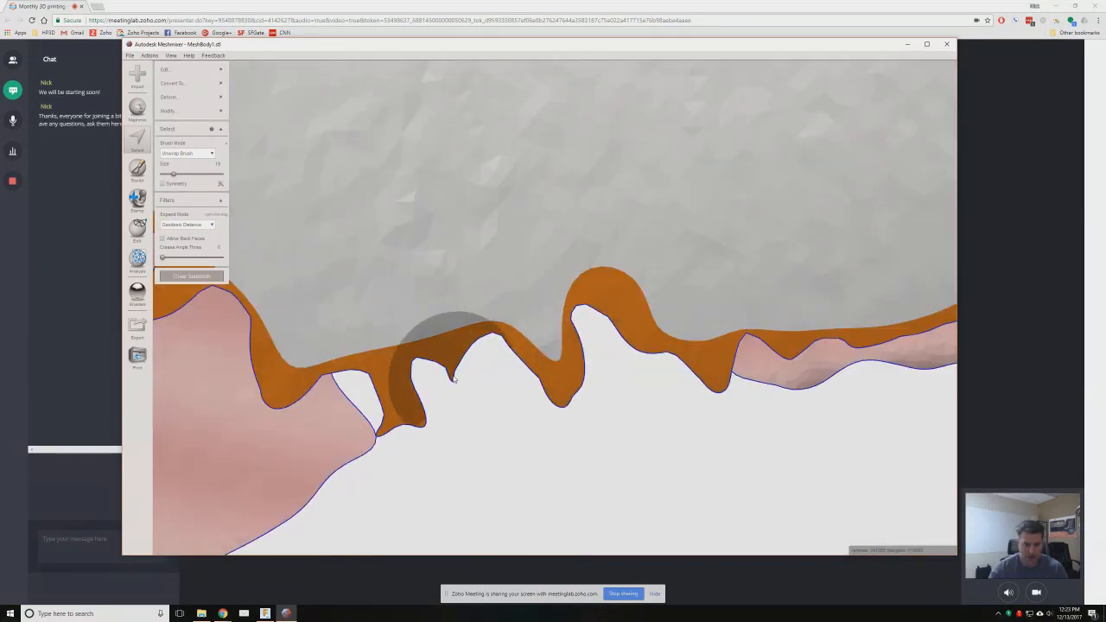
pyautogui.scroll(-3, 454, 379)
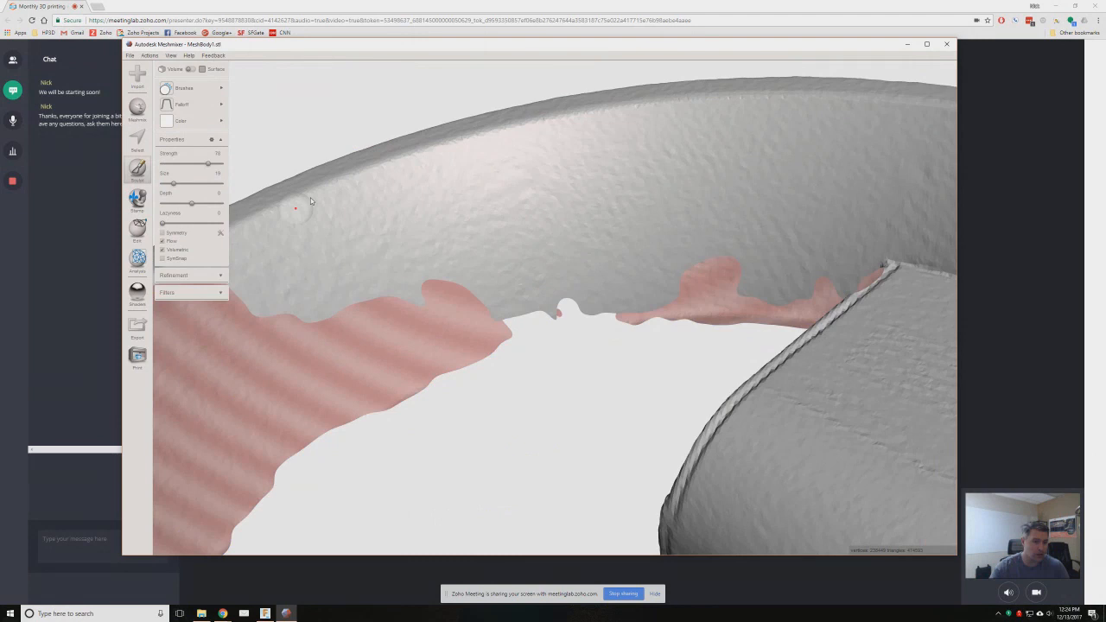
# - Set the sculpt brush's refinement to Reduce 0 and Smooth 0
pyautogui.click(220, 275)
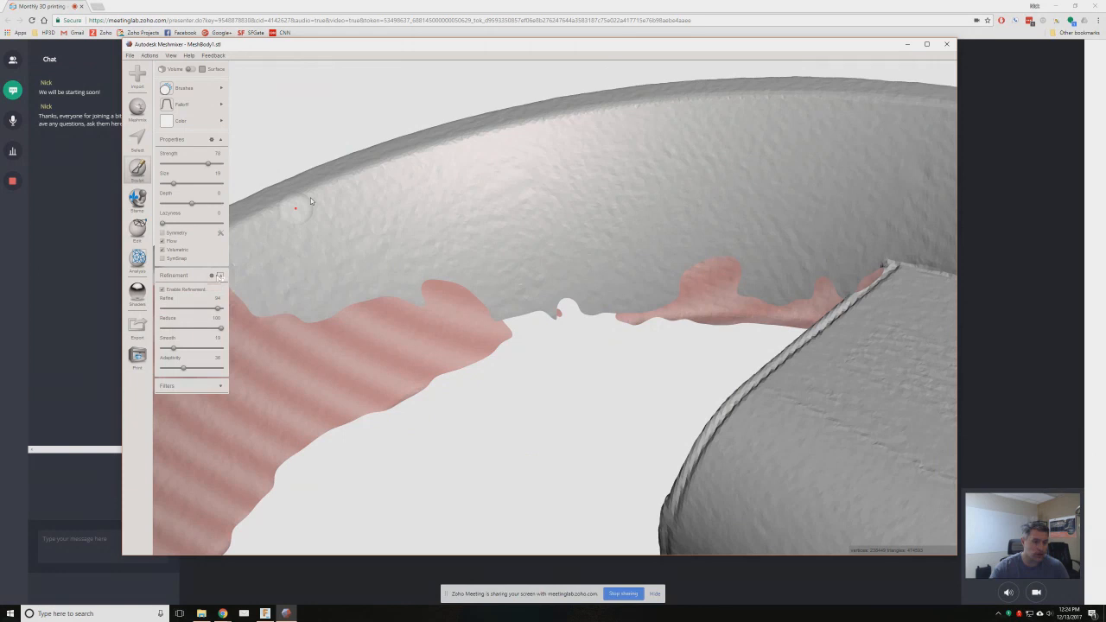
pyautogui.moveTo(222, 329); pyautogui.dragTo(162, 329)
pyautogui.moveTo(174, 348); pyautogui.dragTo(162, 349)
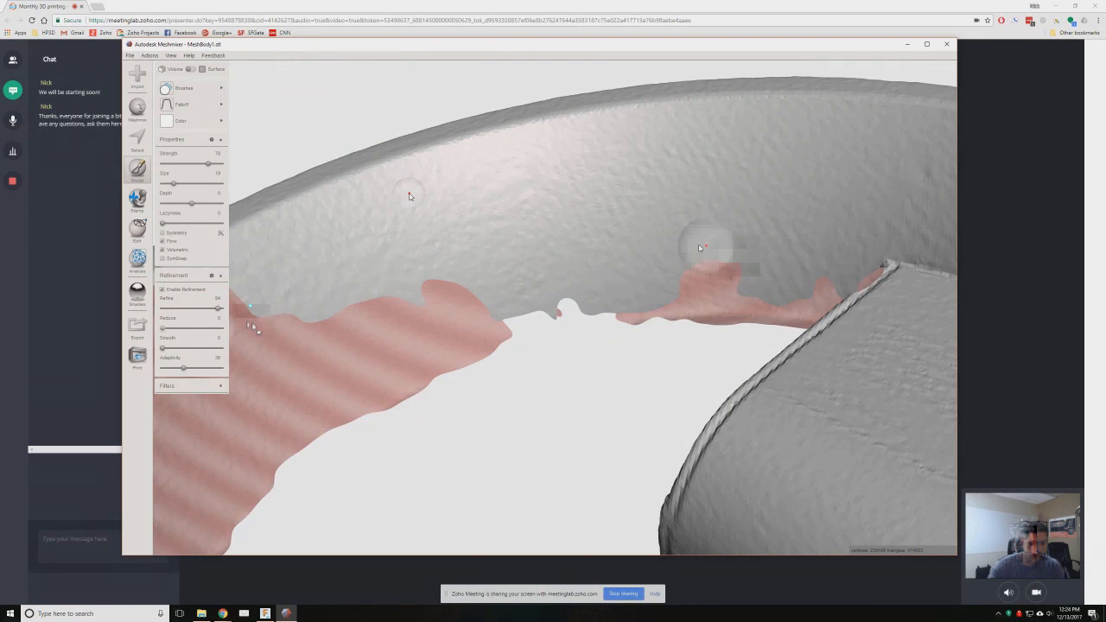
# - Sculpt along the ragged open edge inside the ring to even out its bumps and the small notch between them
pyautogui.scroll(3, 369, 270)
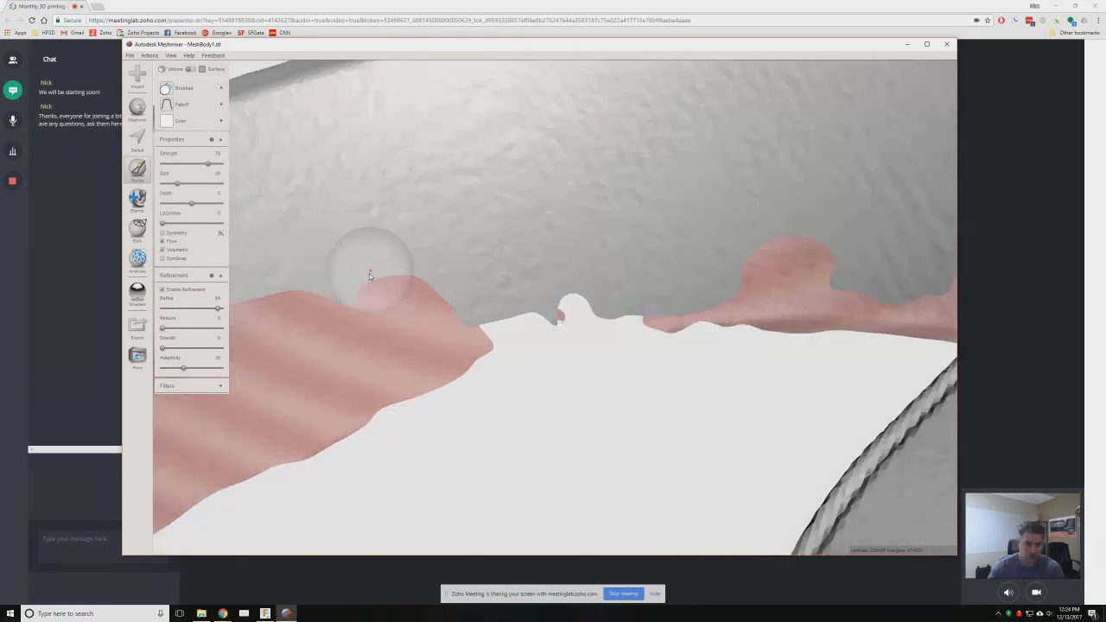
pyautogui.moveTo(370, 270); pyautogui.dragTo(417, 264, button='middle')
pyautogui.moveTo(417, 263); pyautogui.dragTo(477, 264, button='right')
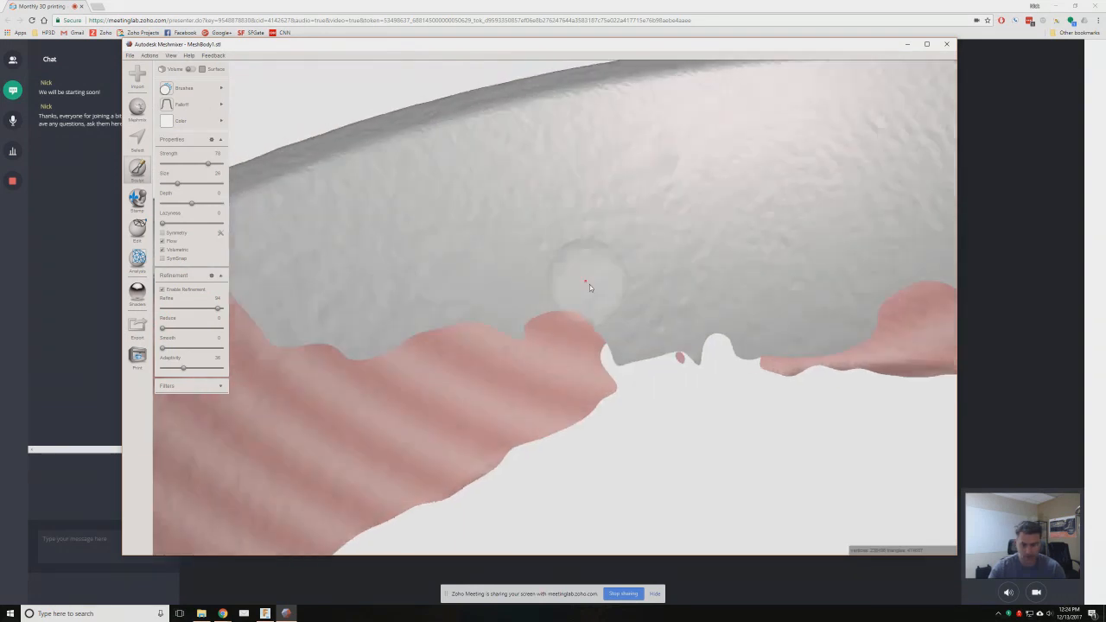
pyautogui.moveTo(589, 285)
pyautogui.mouseDown()
pyautogui.moveTo(551, 295)
pyautogui.moveTo(553, 320)
pyautogui.moveTo(317, 333)
pyautogui.mouseUp()
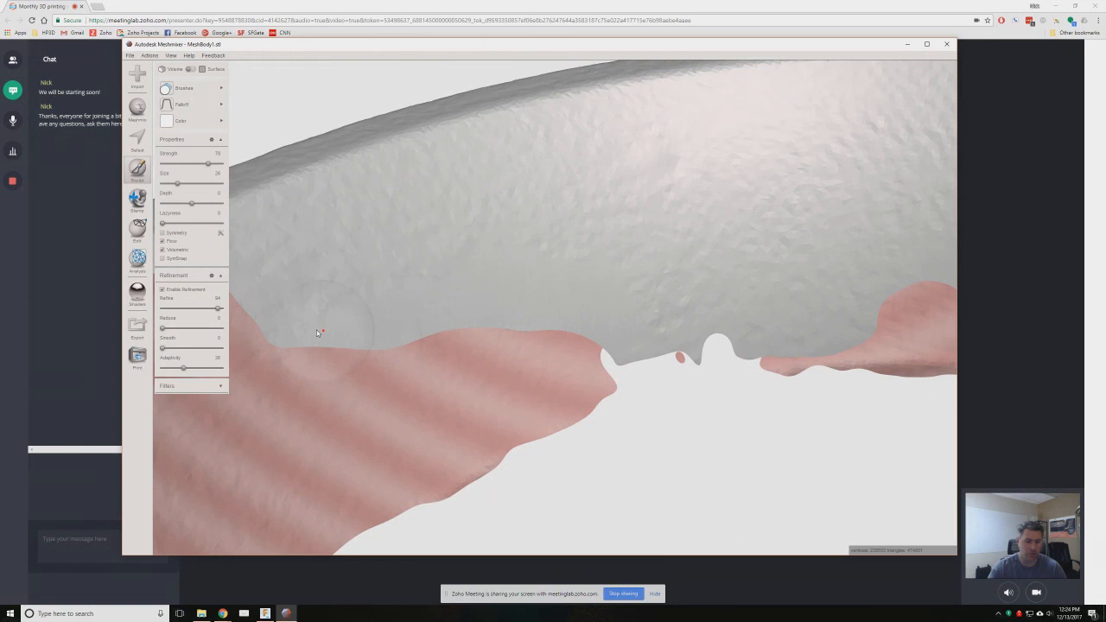
pyautogui.moveTo(641, 337); pyautogui.dragTo(513, 325, button='middle')
pyautogui.moveTo(514, 326); pyautogui.dragTo(565, 331)
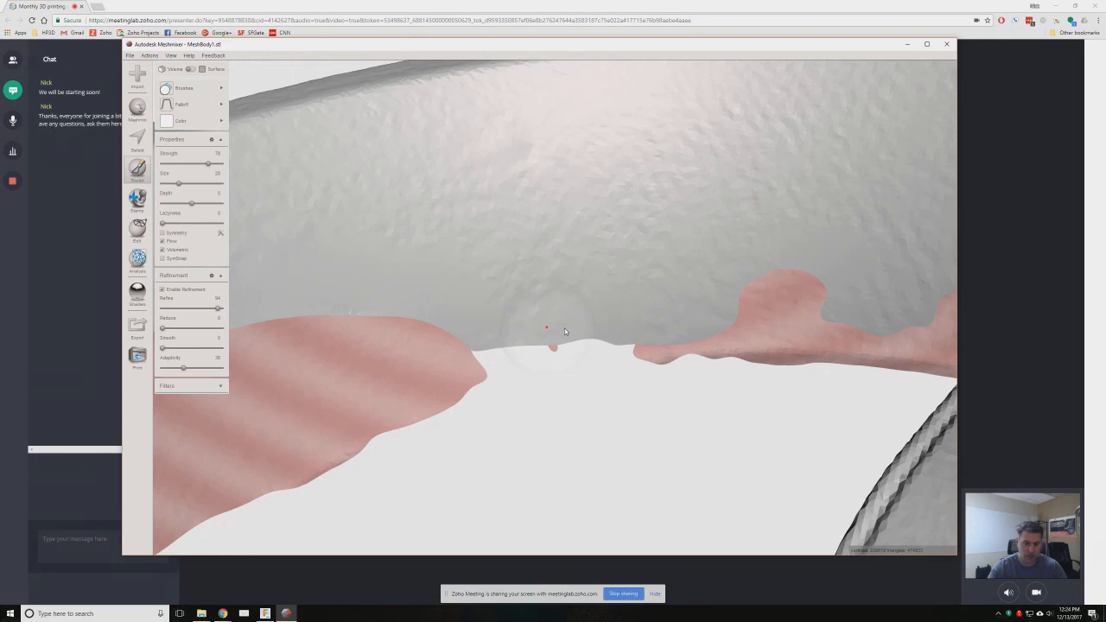
pyautogui.moveTo(790, 268)
pyautogui.mouseDown()
pyautogui.moveTo(792, 298)
pyautogui.moveTo(766, 289)
pyautogui.mouseUp()
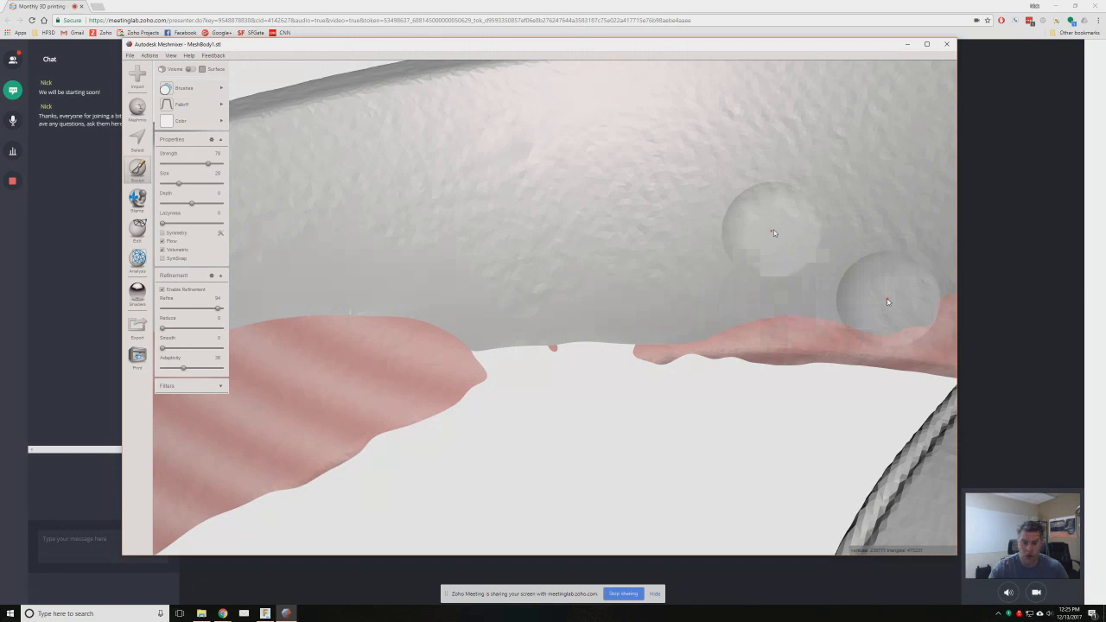
# - Examine the sculpted edge and the remaining open boundaries around the ring from above, inside and below
pyautogui.moveTo(774, 231)
pyautogui.mouseDown(button='right')
pyautogui.moveTo(514, 316)
pyautogui.moveTo(501, 306)
pyautogui.moveTo(395, 312)
pyautogui.moveTo(336, 345)
pyautogui.moveTo(549, 285)
pyautogui.mouseUp(button='right')
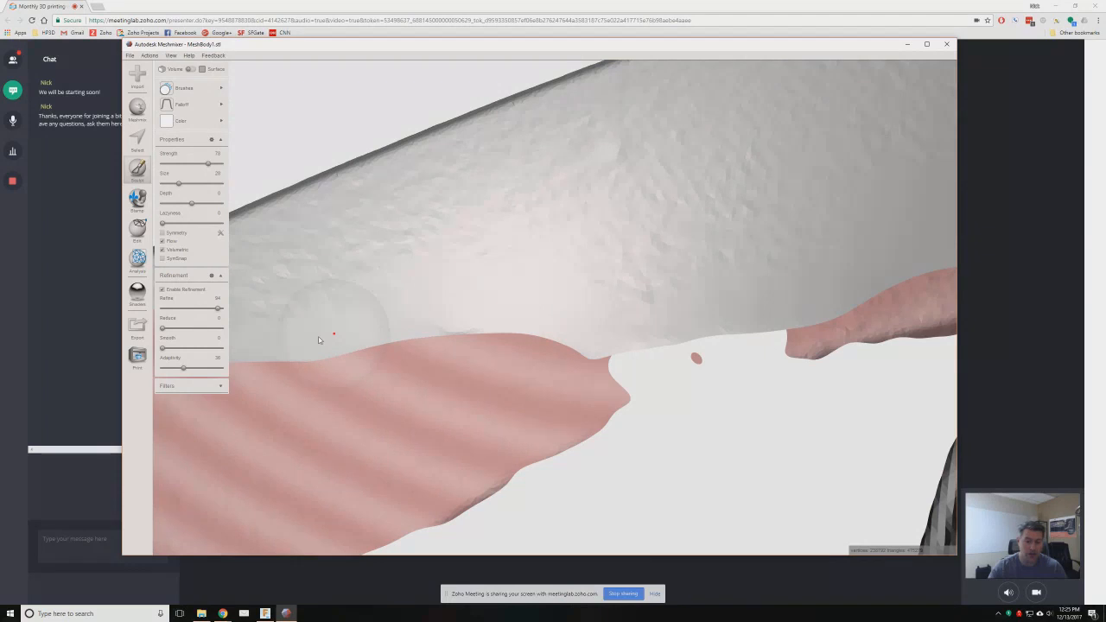
pyautogui.moveTo(346, 334)
pyautogui.mouseDown(button='right')
pyautogui.moveTo(432, 296)
pyautogui.moveTo(429, 282)
pyautogui.moveTo(517, 355)
pyautogui.mouseUp(button='right')
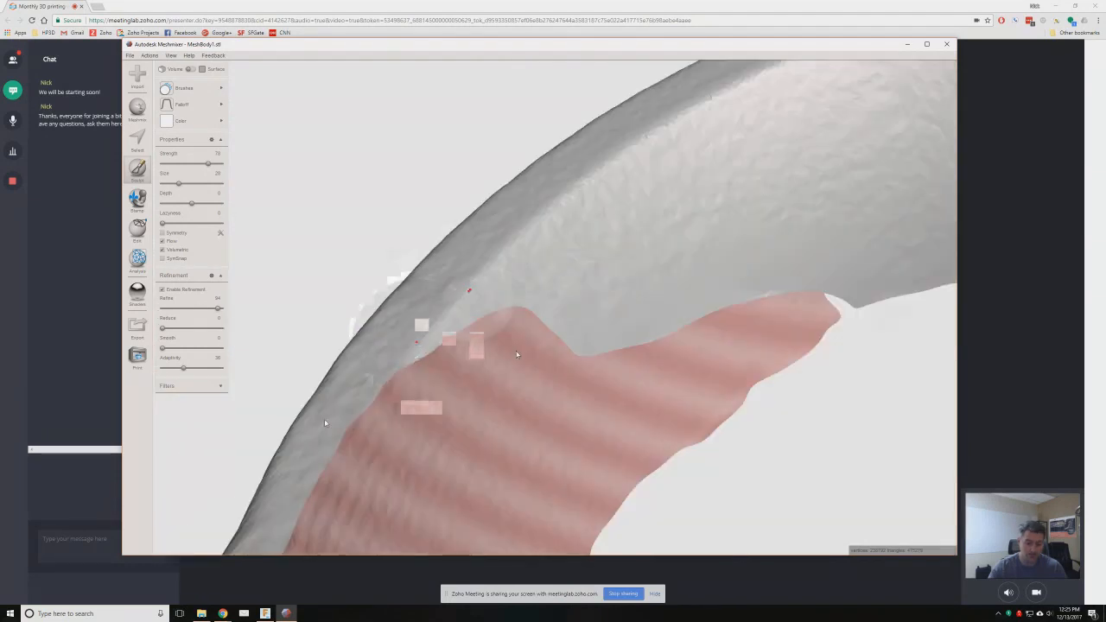
pyautogui.moveTo(325, 423); pyautogui.dragTo(415, 472, button='right')
pyautogui.scroll(-3, 483, 439)
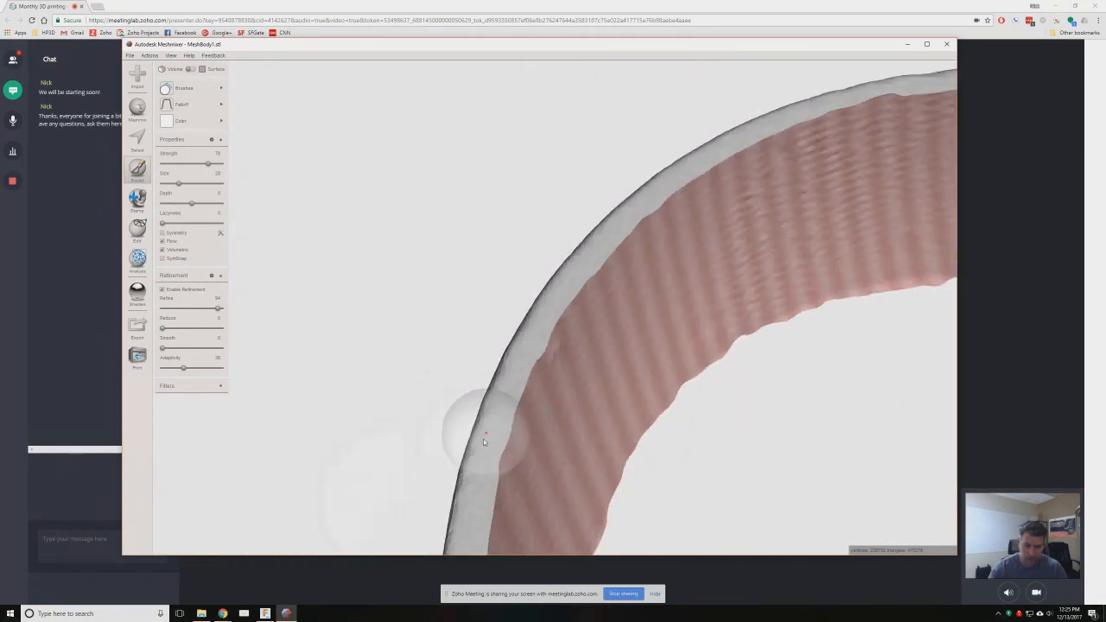
pyautogui.scroll(-5, 483, 436)
pyautogui.moveTo(582, 374); pyautogui.dragTo(541, 364, button='right')
pyautogui.moveTo(542, 364); pyautogui.dragTo(581, 357, button='right')
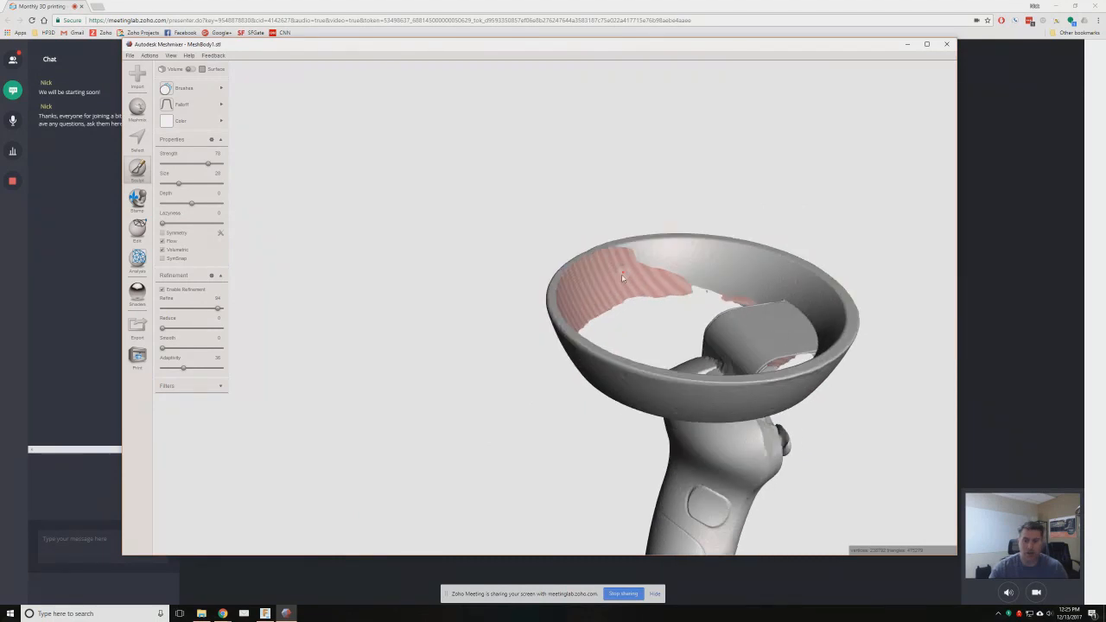
pyautogui.scroll(5, 622, 274)
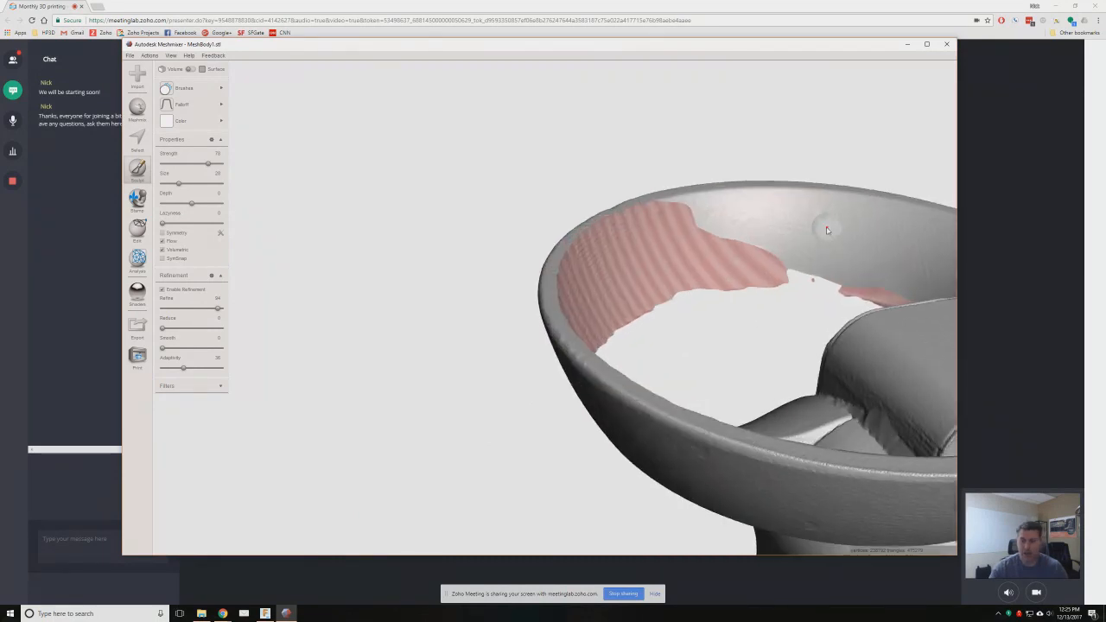
pyautogui.moveTo(785, 236); pyautogui.dragTo(485, 304, button='right')
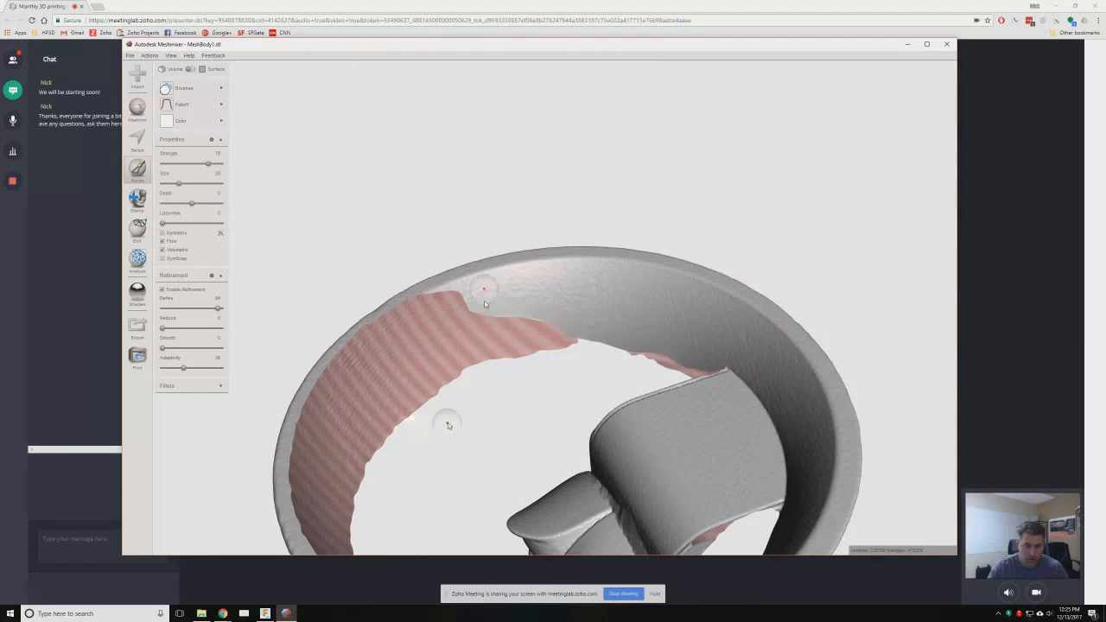
pyautogui.moveTo(485, 304); pyautogui.dragTo(487, 333, button='right')
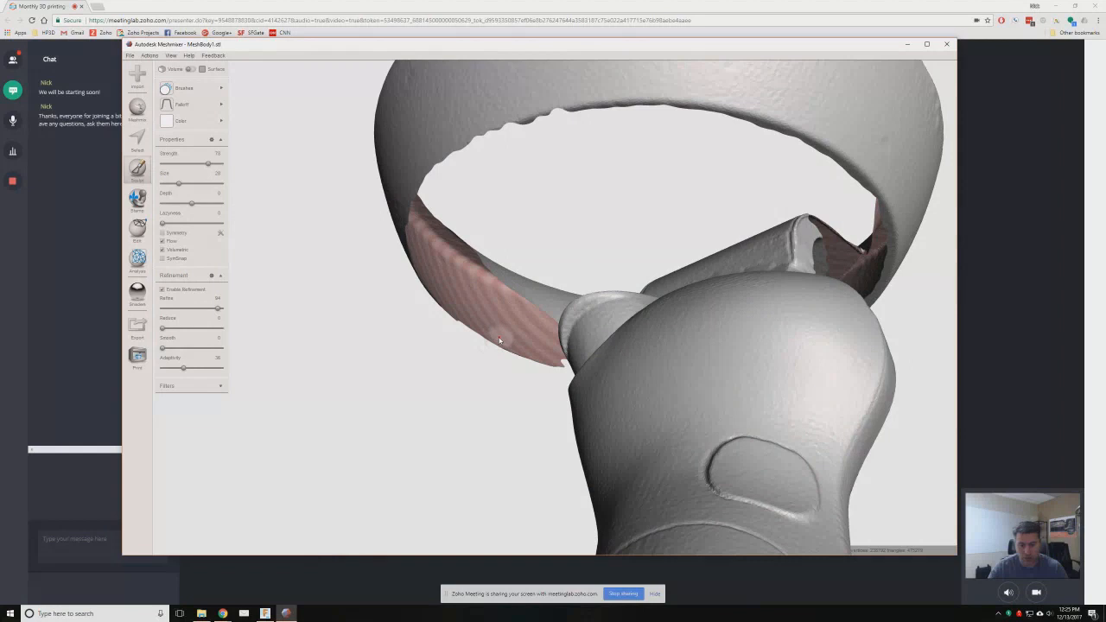
pyautogui.moveTo(500, 339); pyautogui.dragTo(548, 293, button='right')
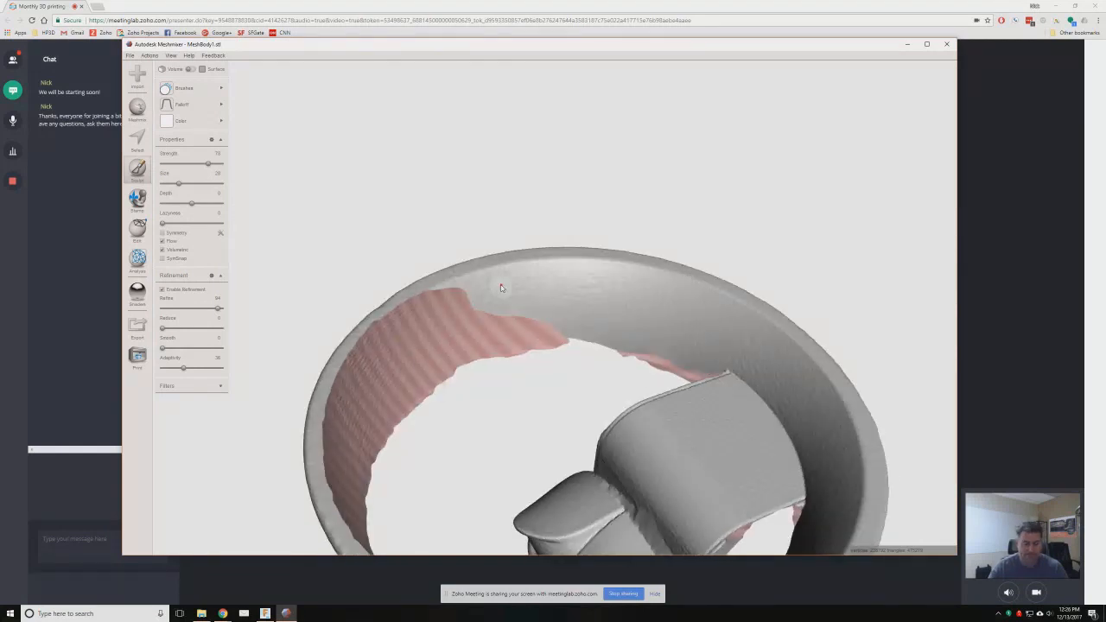
pyautogui.press('s')
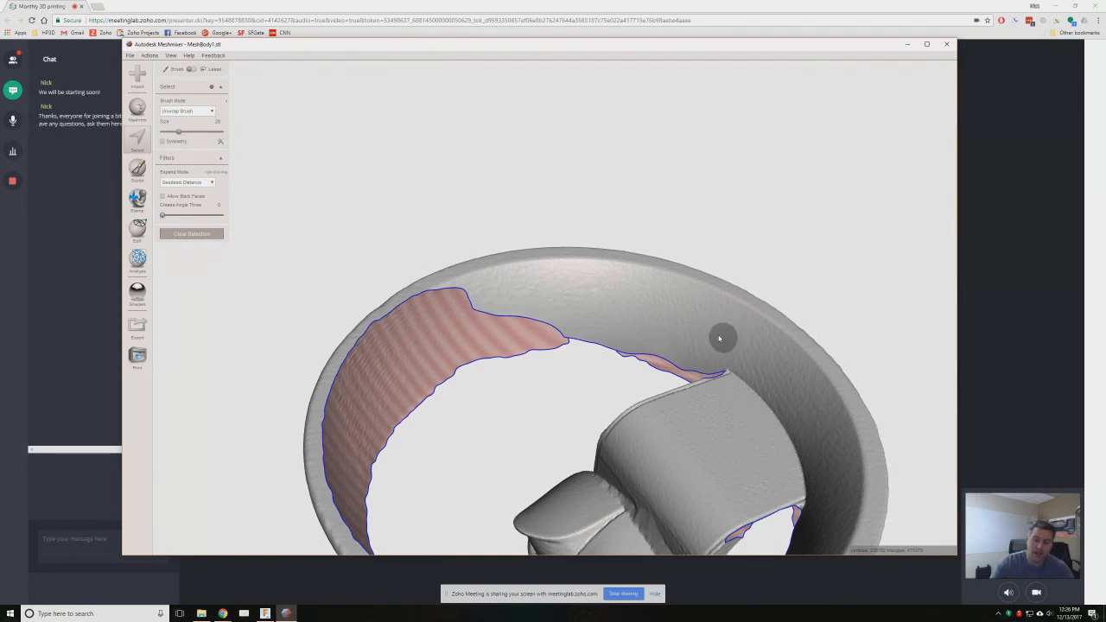
pyautogui.moveTo(720, 339)
pyautogui.mouseDown()
pyautogui.moveTo(543, 278)
pyautogui.moveTo(609, 313)
pyautogui.moveTo(737, 340)
pyautogui.moveTo(633, 297)
pyautogui.moveTo(605, 324)
pyautogui.moveTo(734, 351)
pyautogui.moveTo(655, 321)
pyautogui.mouseUp()
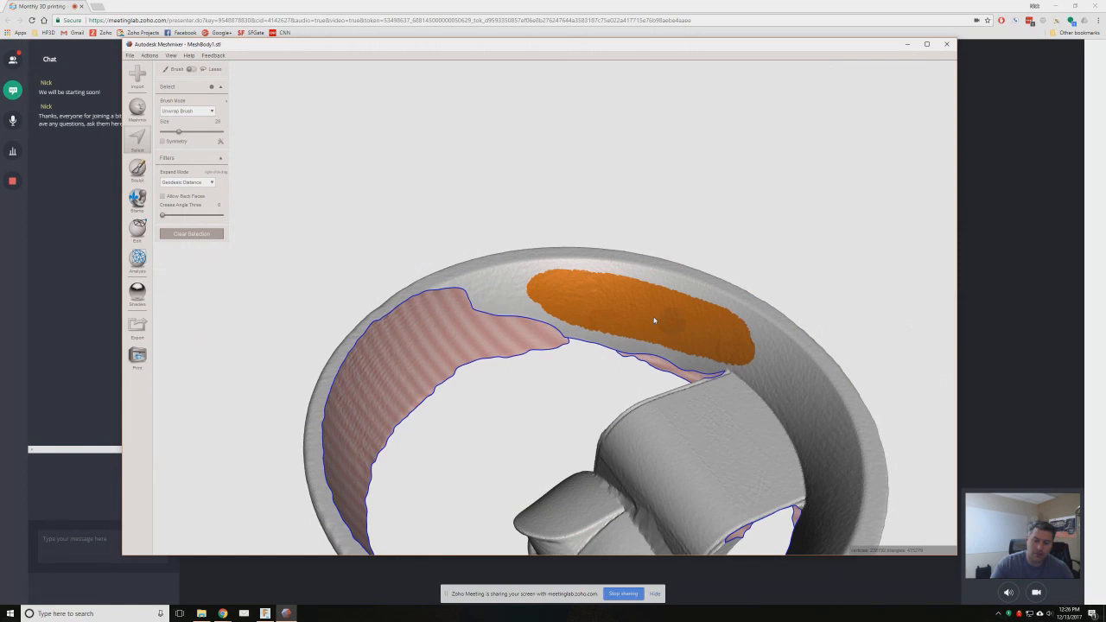
pyautogui.click(166, 69)
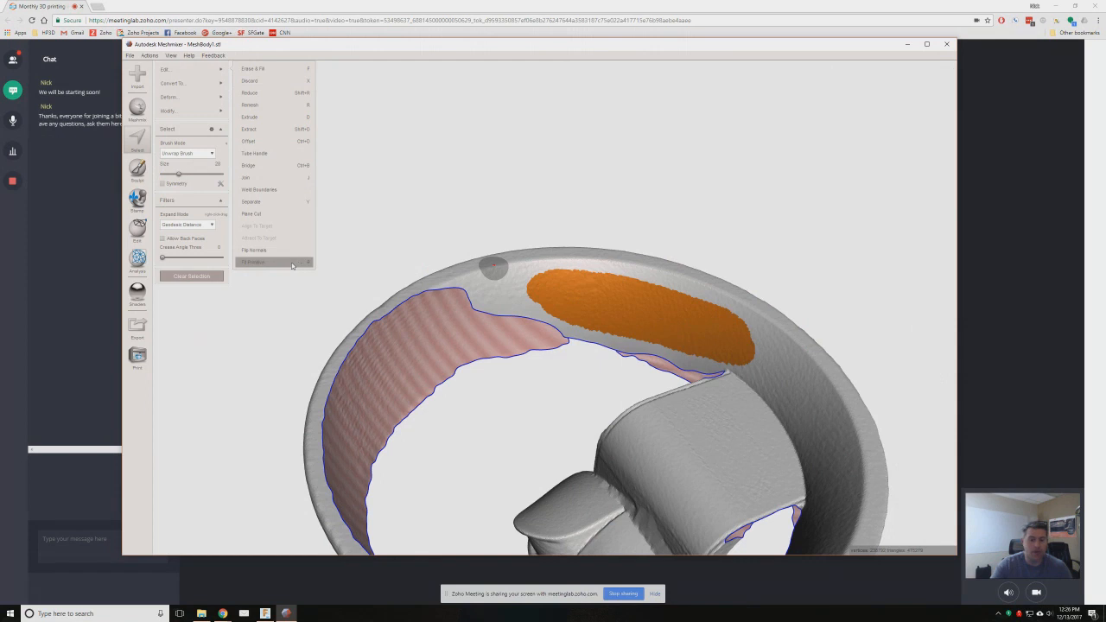
pyautogui.click(297, 262)
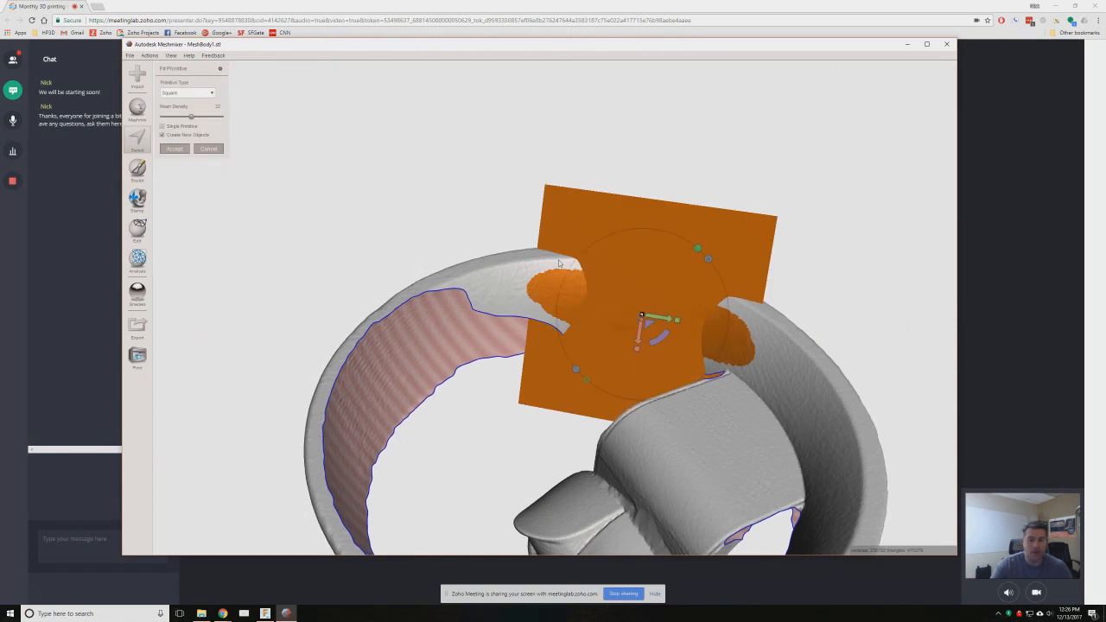
pyautogui.click(199, 93)
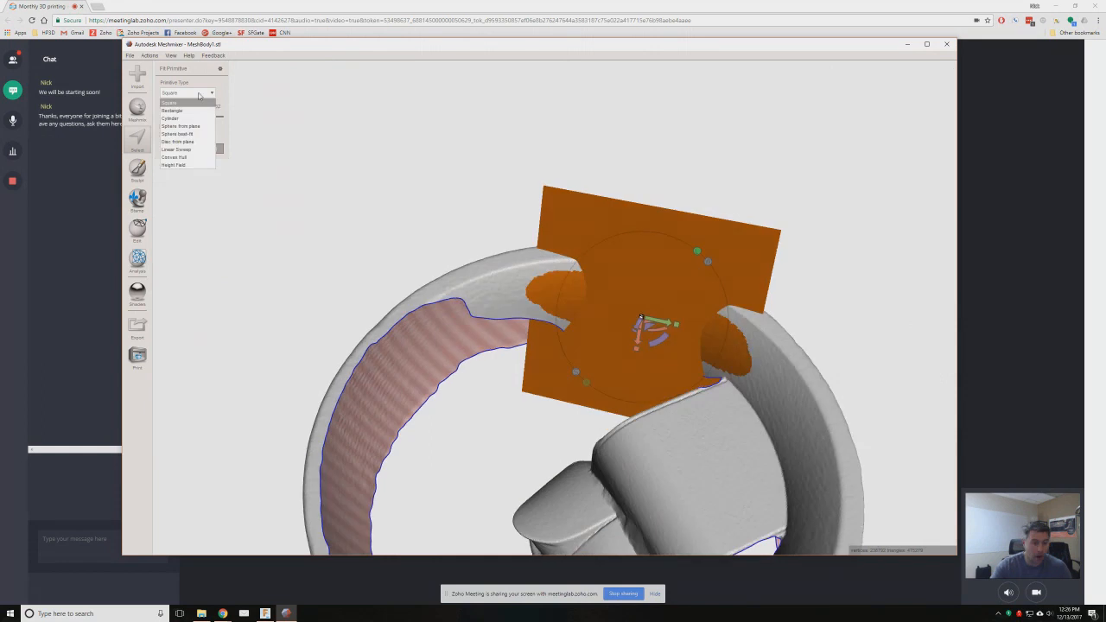
pyautogui.click(189, 119)
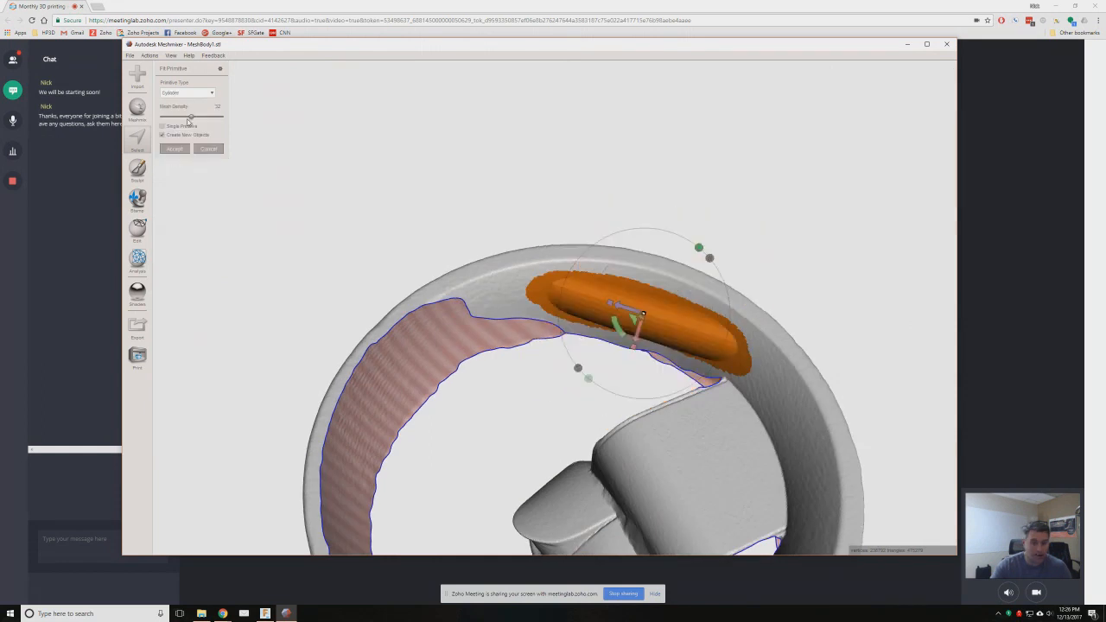
pyautogui.moveTo(562, 308); pyautogui.dragTo(615, 343, button='right')
pyautogui.moveTo(618, 344)
pyautogui.mouseDown()
pyautogui.moveTo(619, 318)
pyautogui.moveTo(623, 329)
pyautogui.mouseUp()
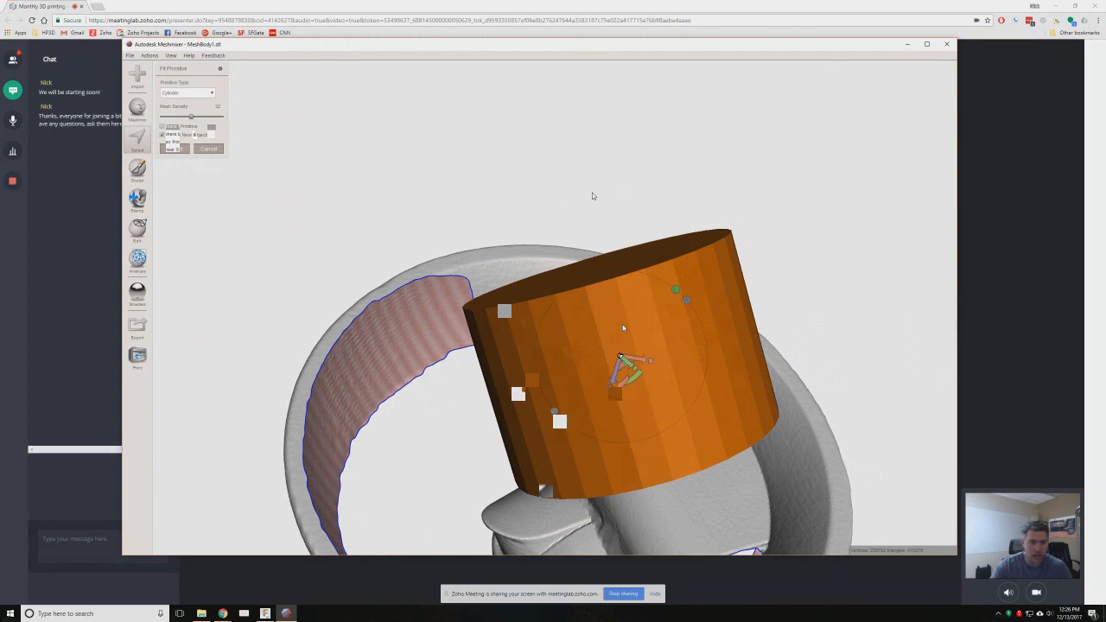
pyautogui.moveTo(593, 196)
pyautogui.mouseDown(button='right')
pyautogui.moveTo(539, 232)
pyautogui.moveTo(576, 279)
pyautogui.moveTo(601, 200)
pyautogui.mouseUp(button='right')
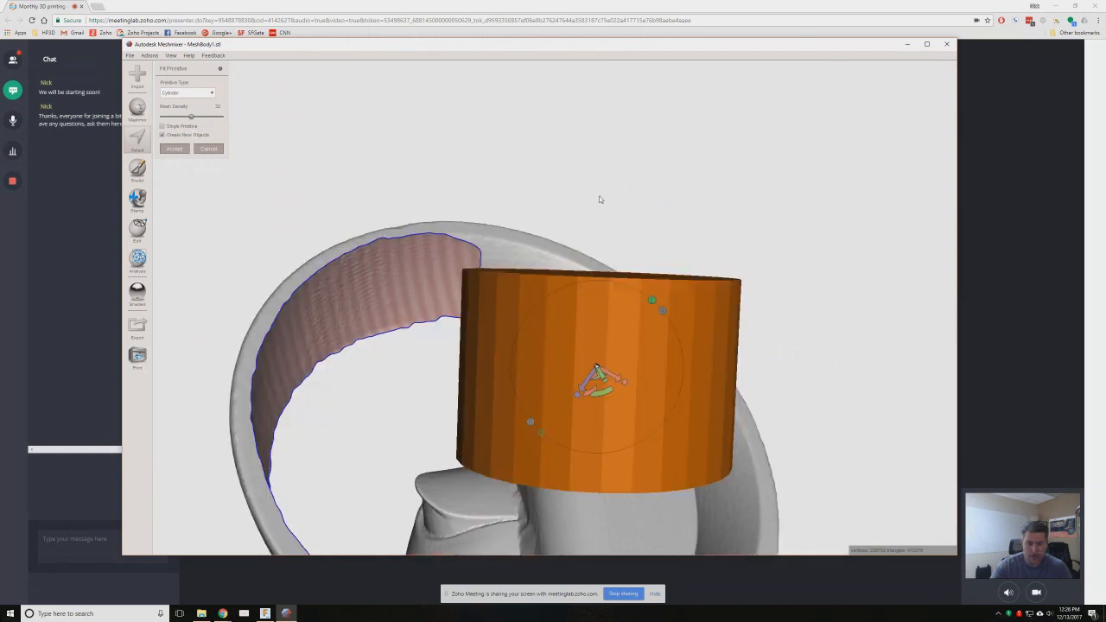
pyautogui.moveTo(605, 393); pyautogui.dragTo(800, 205)
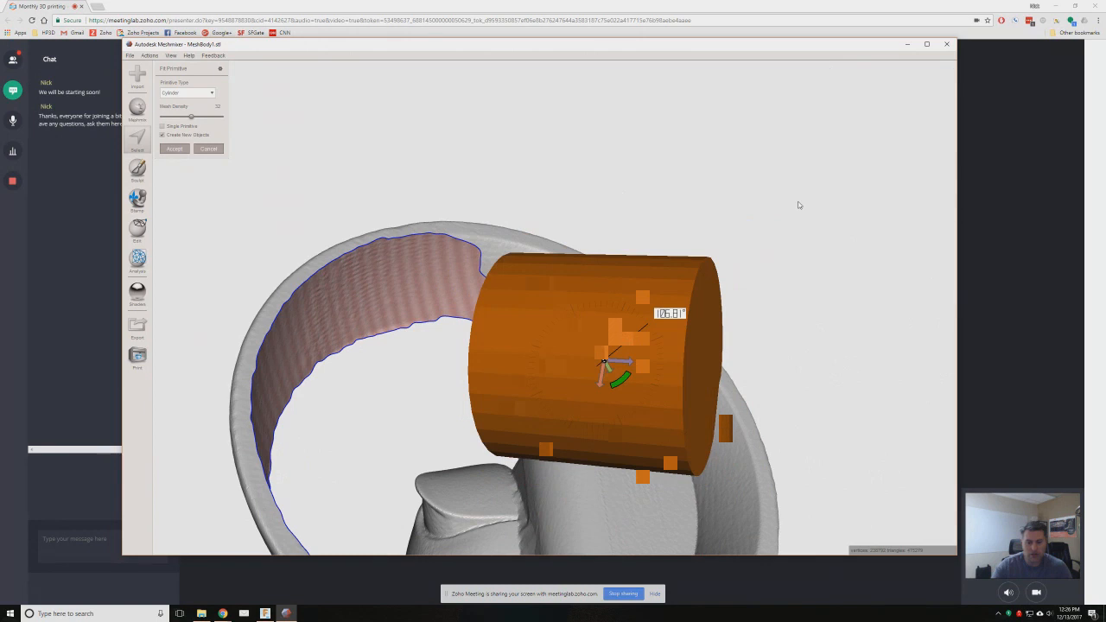
pyautogui.moveTo(799, 205); pyautogui.dragTo(702, 333, button='right')
pyautogui.click(209, 148)
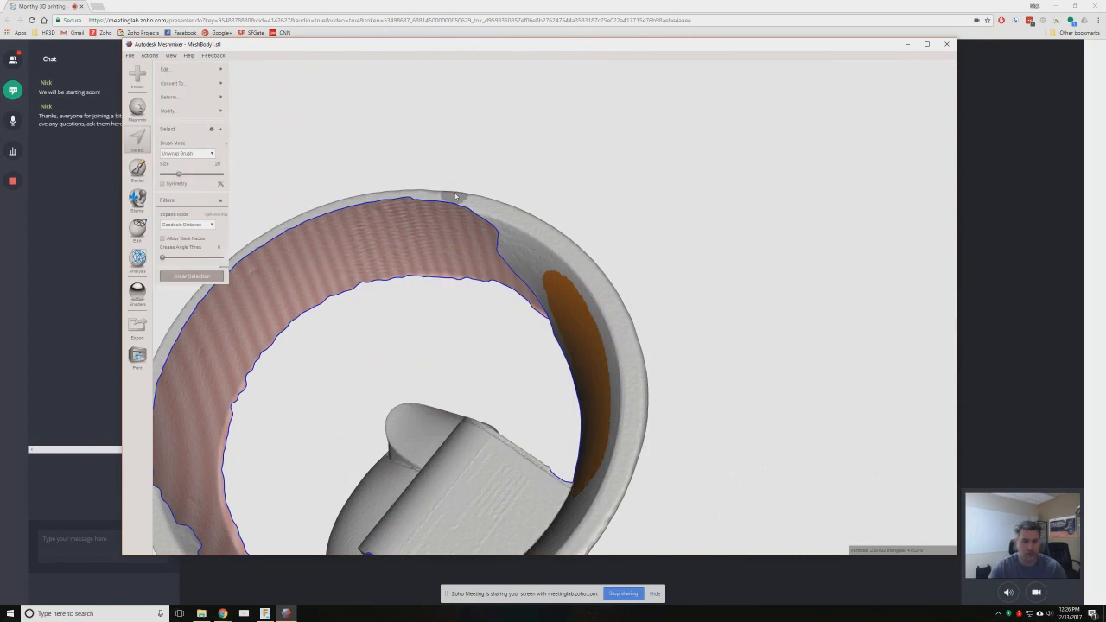
# - Select two small patches of faces on opposite sides of the ring's inner wall
pyautogui.moveTo(402, 342)
pyautogui.mouseDown(button='right')
pyautogui.moveTo(449, 229)
pyautogui.moveTo(423, 287)
pyautogui.mouseUp(button='right')
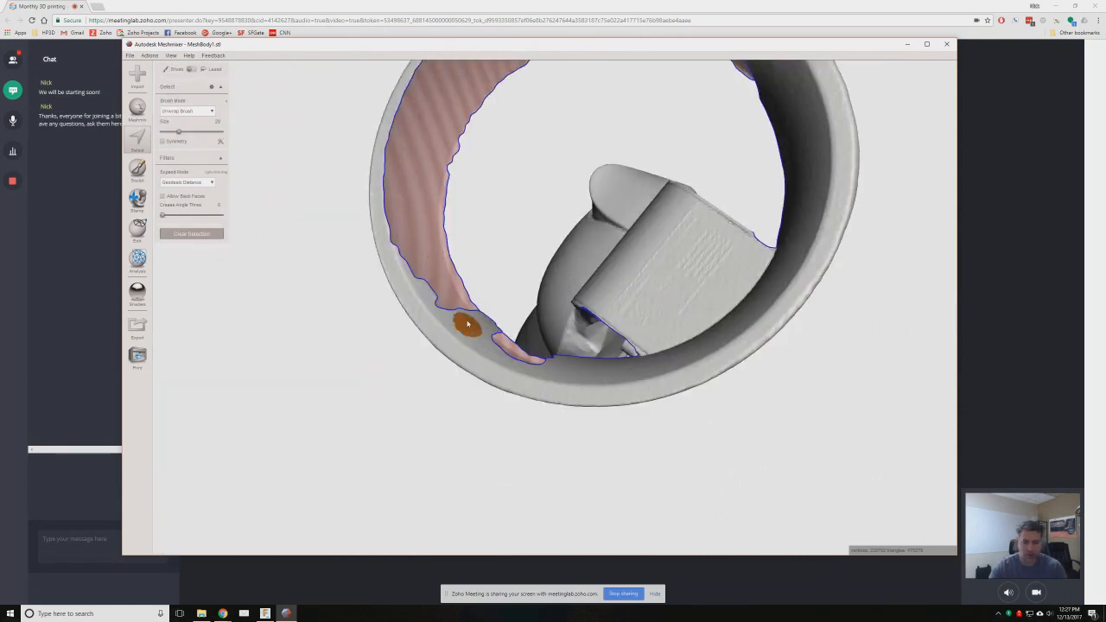
pyautogui.moveTo(468, 324); pyautogui.dragTo(667, 151, button='right')
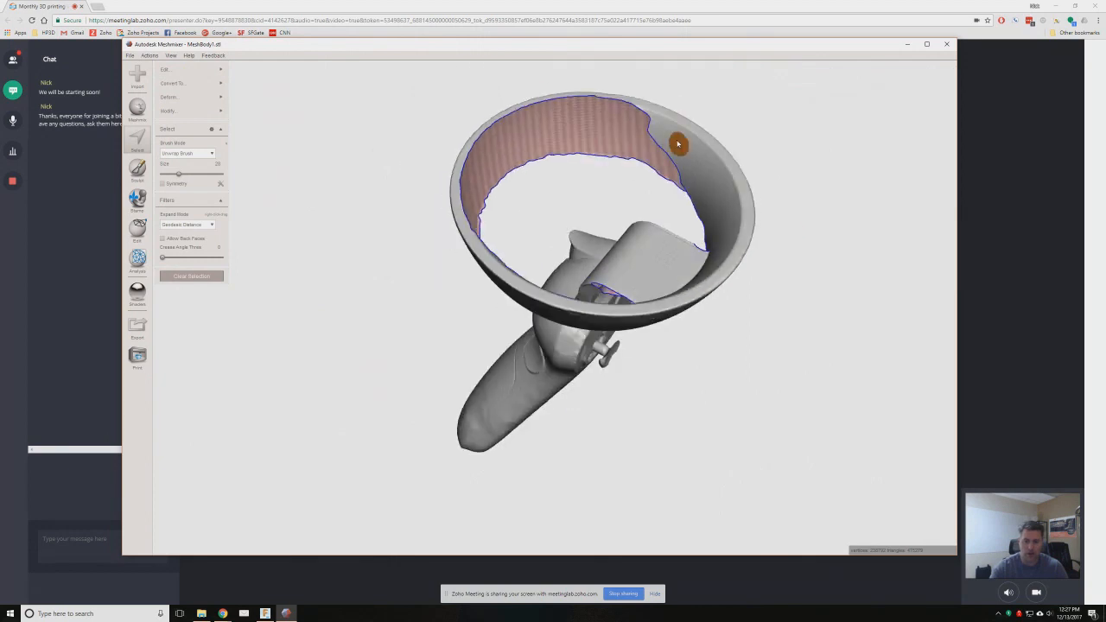
pyautogui.moveTo(602, 212); pyautogui.dragTo(517, 278, button='right')
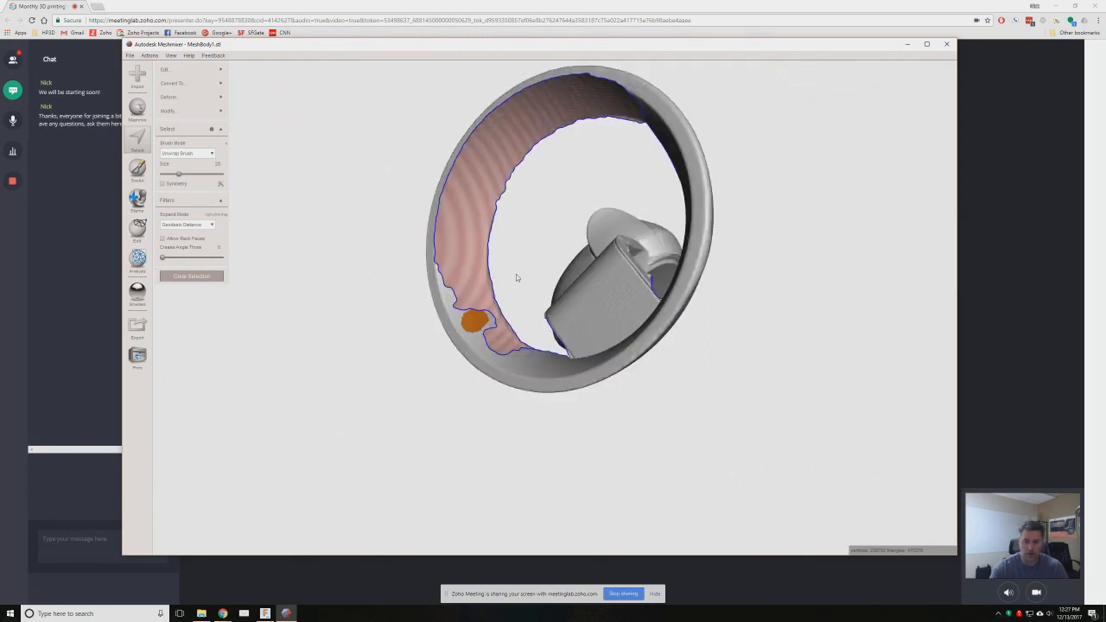
# - Fit one primitive to both selected patches with Single Primitive enabled and the primitive type set to Cylinder
pyautogui.click(191, 70)
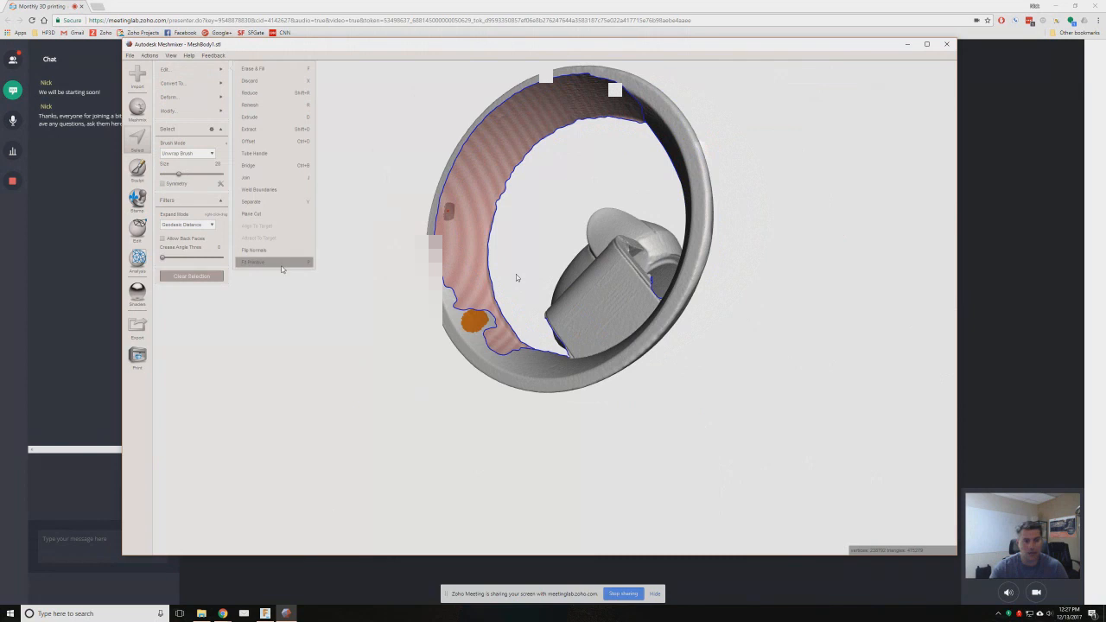
pyautogui.click(280, 264)
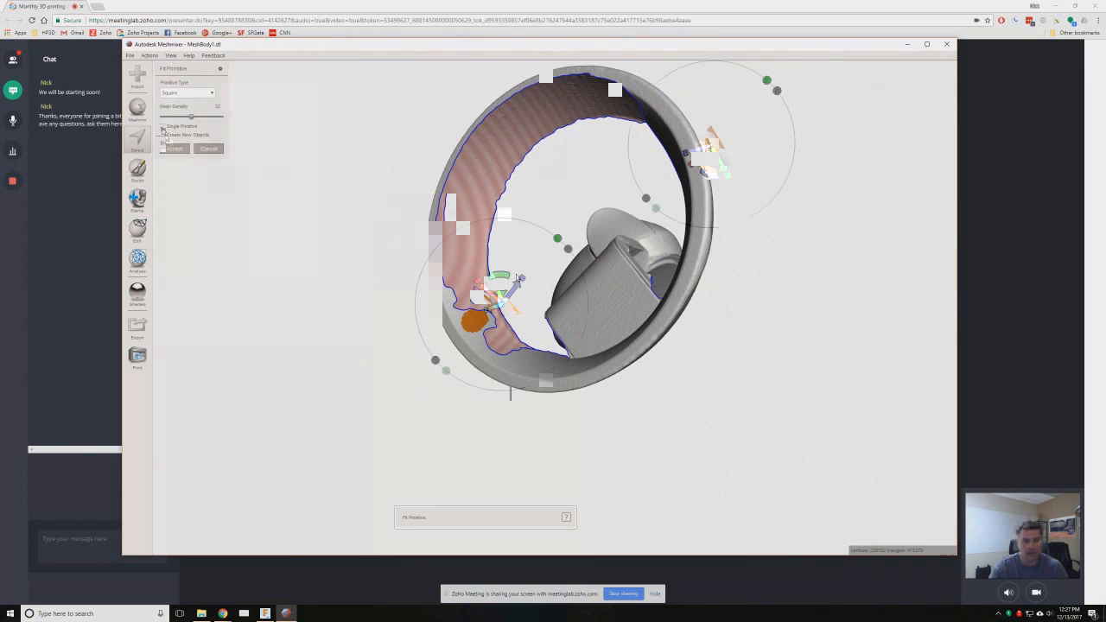
pyautogui.click(161, 128)
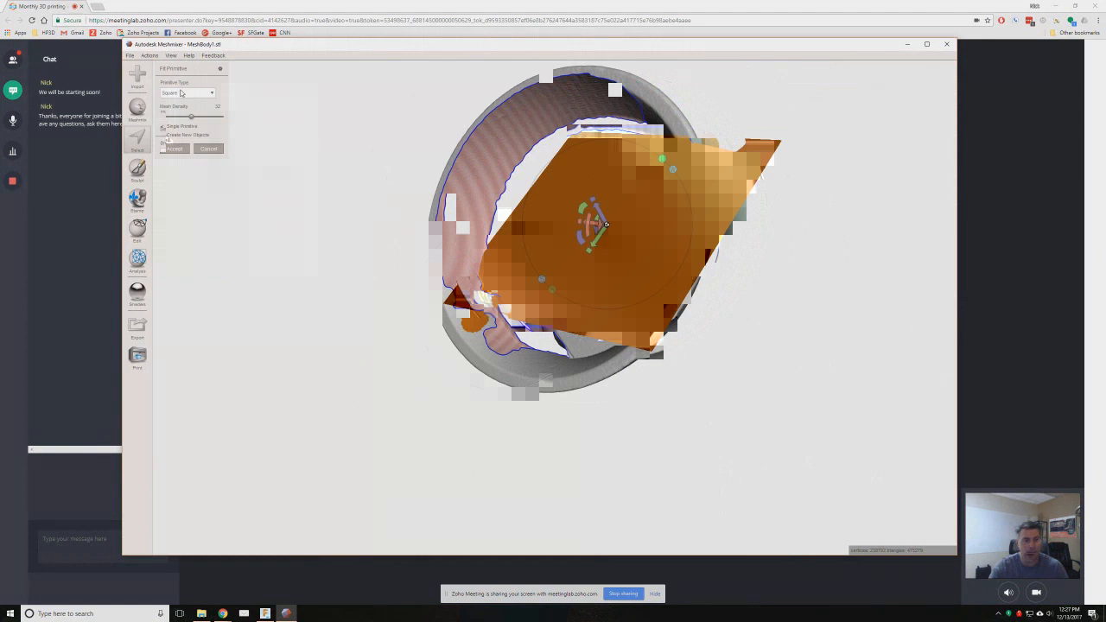
pyautogui.click(188, 93)
pyautogui.click(169, 118)
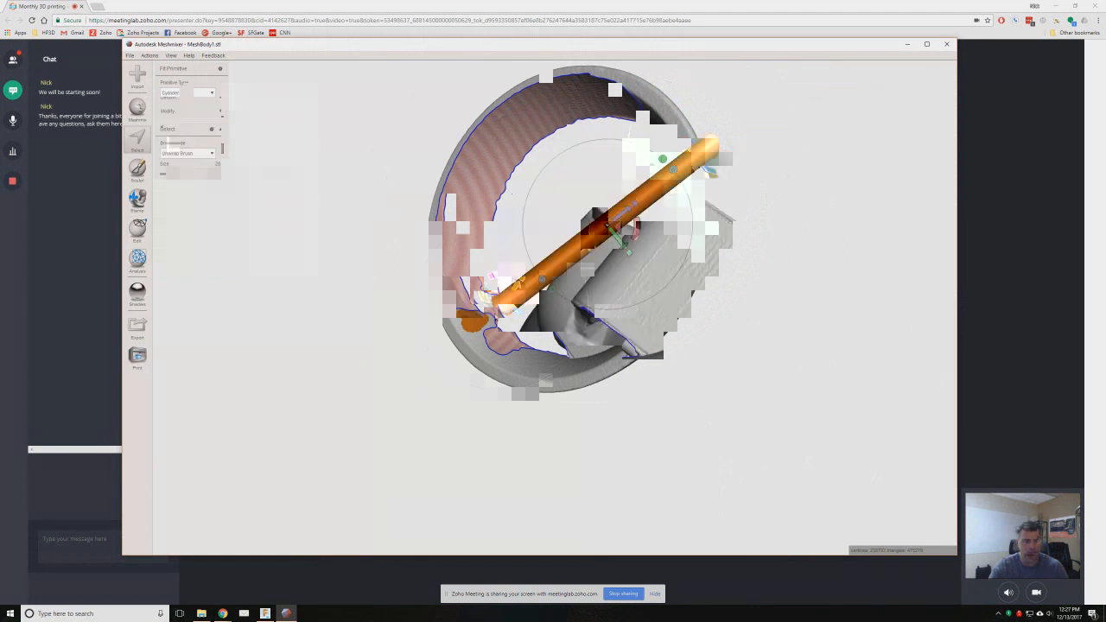
# - Rotate the fitted cylinder about several axes to turn it toward the ring's axis, and accept it as a new object
pyautogui.moveTo(329, 199); pyautogui.dragTo(448, 232, button='right')
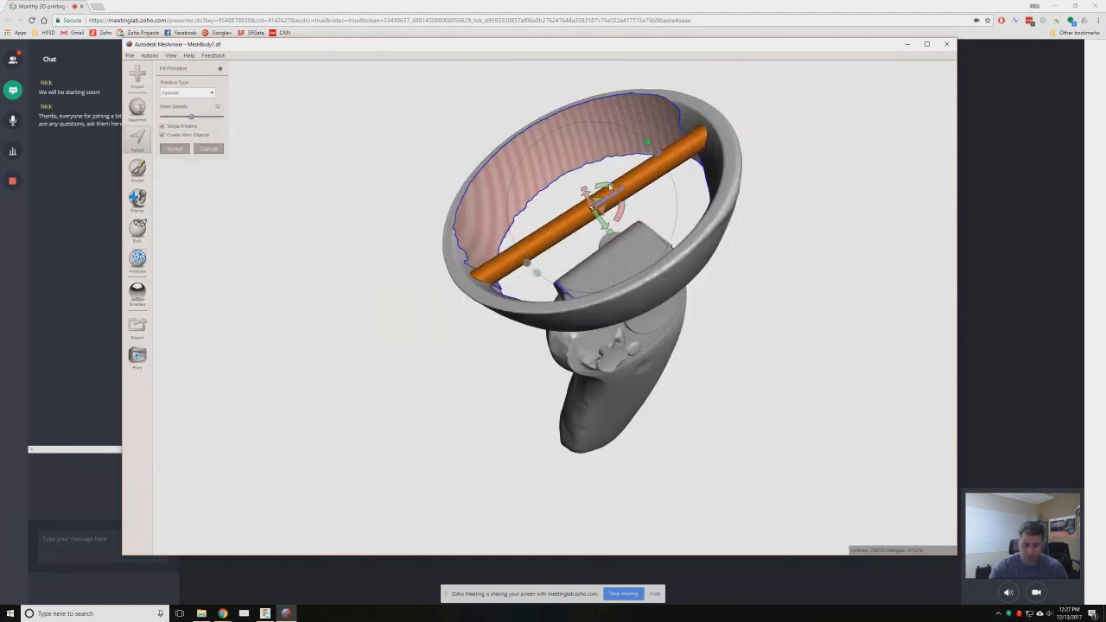
pyautogui.moveTo(610, 186); pyautogui.dragTo(559, 169)
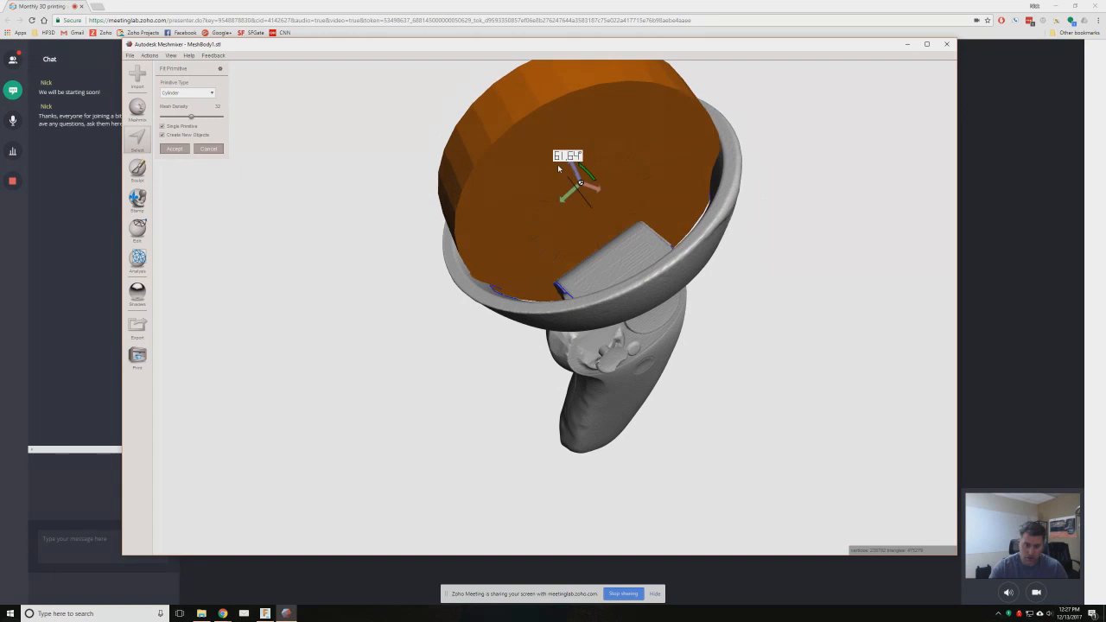
pyautogui.moveTo(564, 173); pyautogui.dragTo(645, 185, button='right')
pyautogui.moveTo(608, 177)
pyautogui.mouseDown()
pyautogui.moveTo(592, 182)
pyautogui.moveTo(618, 160)
pyautogui.mouseUp()
pyautogui.moveTo(400, 267); pyautogui.dragTo(392, 337, button='right')
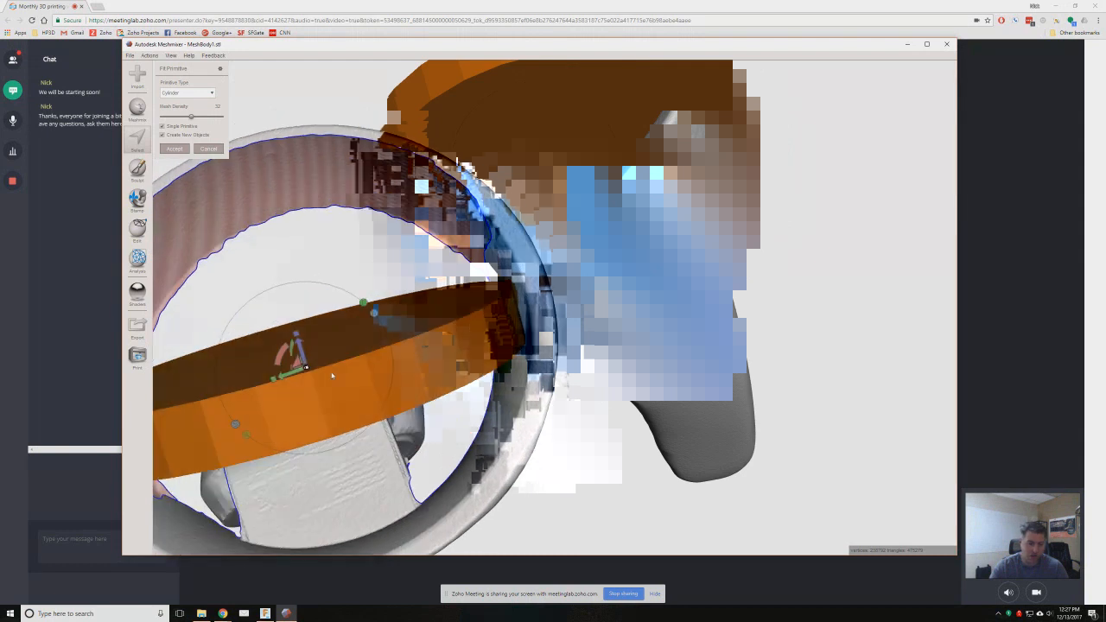
pyautogui.moveTo(332, 376); pyautogui.dragTo(350, 348, button='right')
pyautogui.moveTo(325, 311); pyautogui.dragTo(313, 378)
pyautogui.moveTo(367, 343); pyautogui.dragTo(475, 335, button='right')
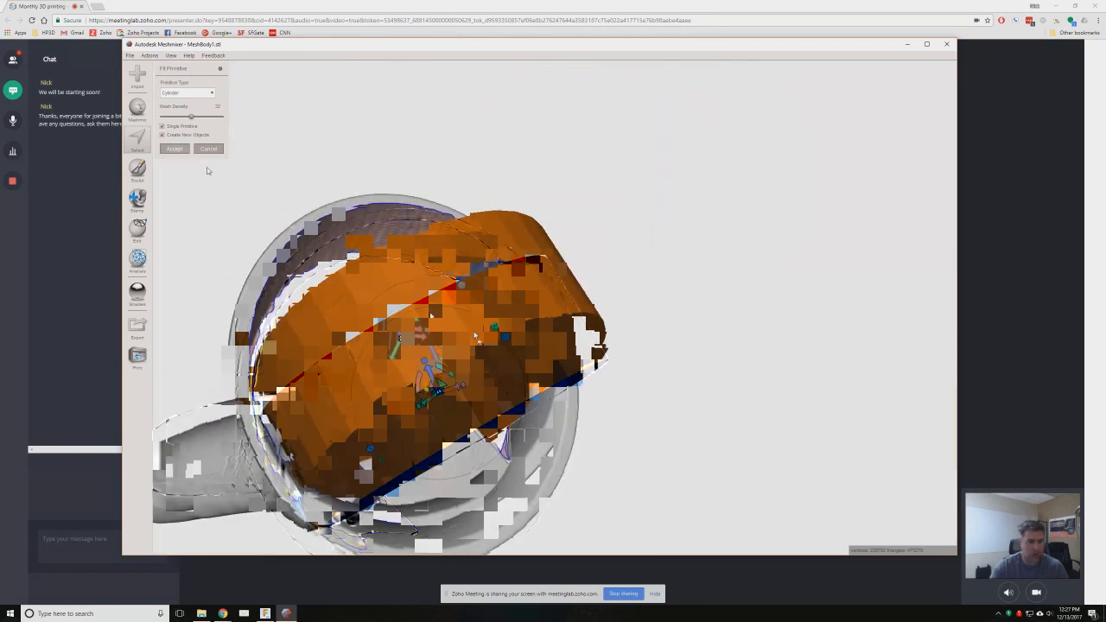
pyautogui.click(175, 149)
pyautogui.moveTo(438, 353); pyautogui.dragTo(580, 301, button='middle')
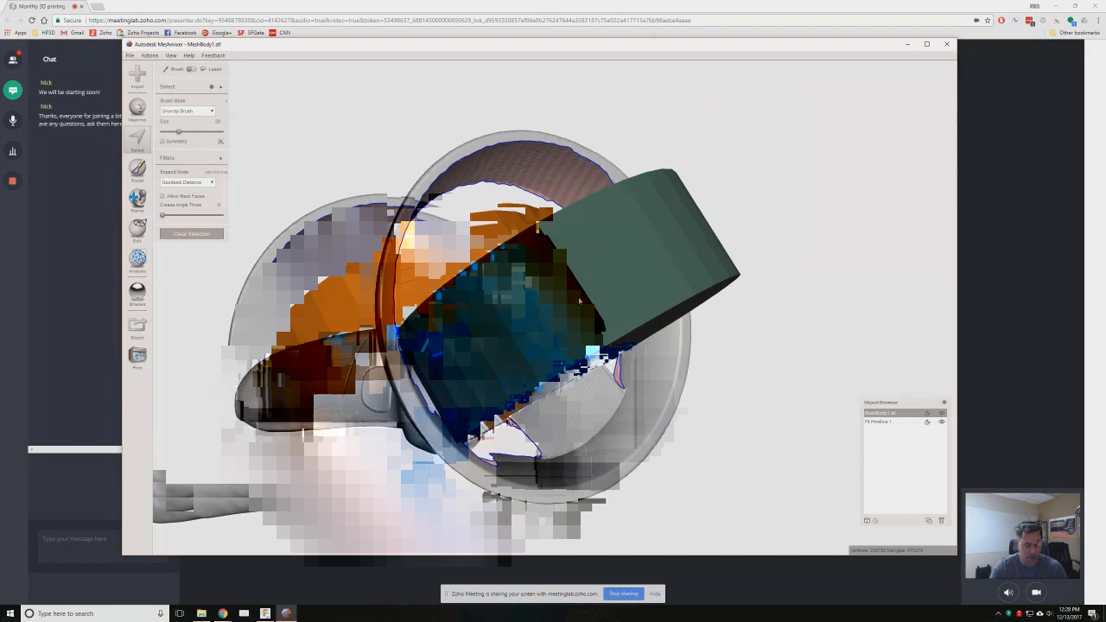
# - Transform the fitted cylinder, rotating it into line with the ring's axis and positioning it inside the ring, and accept the placement
pyautogui.click(876, 424)
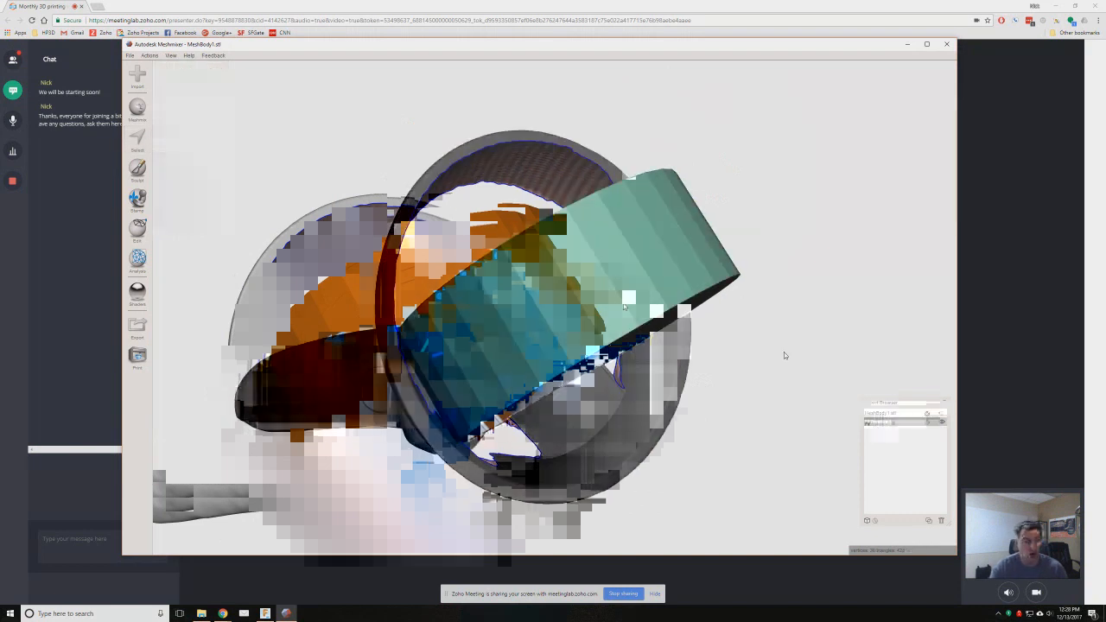
pyautogui.moveTo(744, 389); pyautogui.dragTo(575, 380, button='right')
pyautogui.press('t')
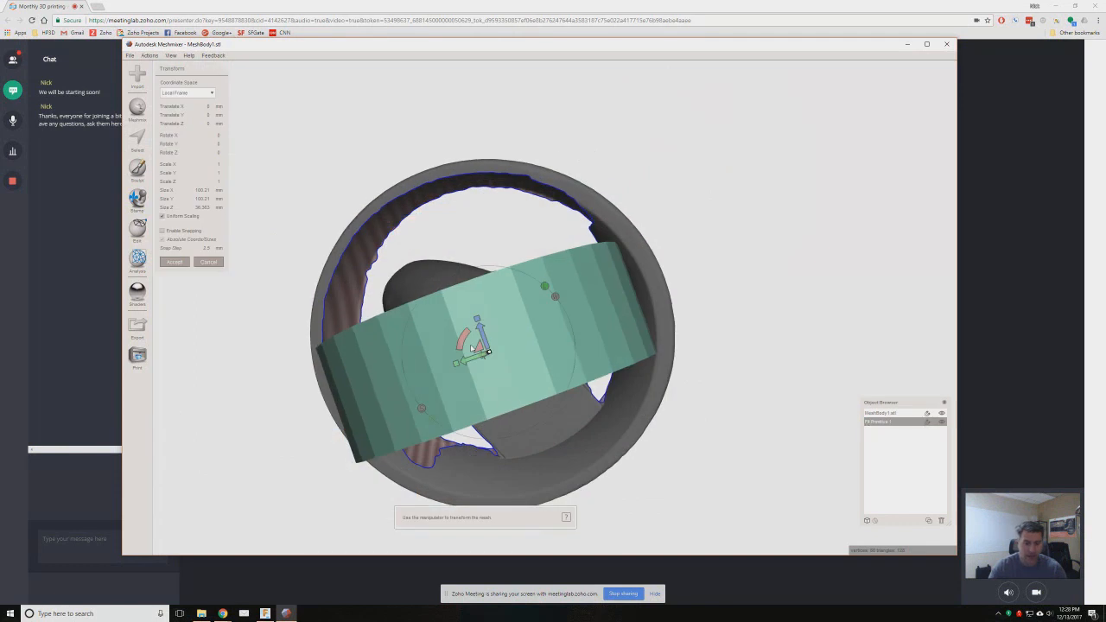
pyautogui.moveTo(461, 346); pyautogui.dragTo(492, 351)
pyautogui.moveTo(492, 351); pyautogui.dragTo(474, 300, button='right')
pyautogui.moveTo(474, 300)
pyautogui.mouseDown()
pyautogui.moveTo(504, 303)
pyautogui.moveTo(493, 292)
pyautogui.mouseUp()
pyautogui.moveTo(493, 292); pyautogui.dragTo(567, 305, button='right')
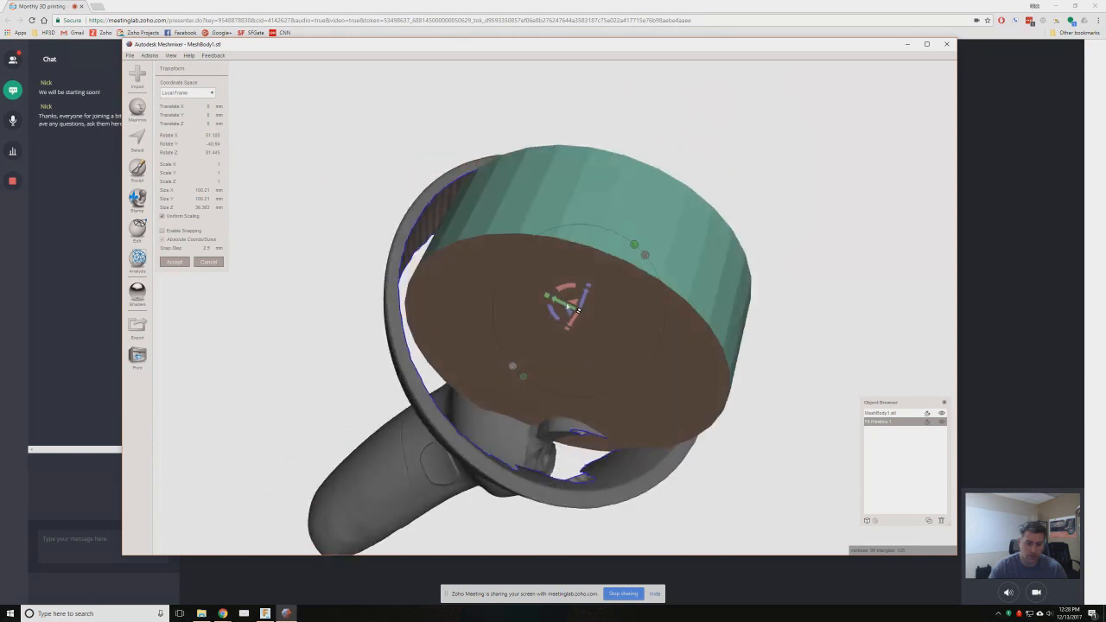
pyautogui.moveTo(568, 307); pyautogui.dragTo(553, 298)
pyautogui.moveTo(529, 337); pyautogui.dragTo(440, 336, button='right')
pyautogui.click(171, 266)
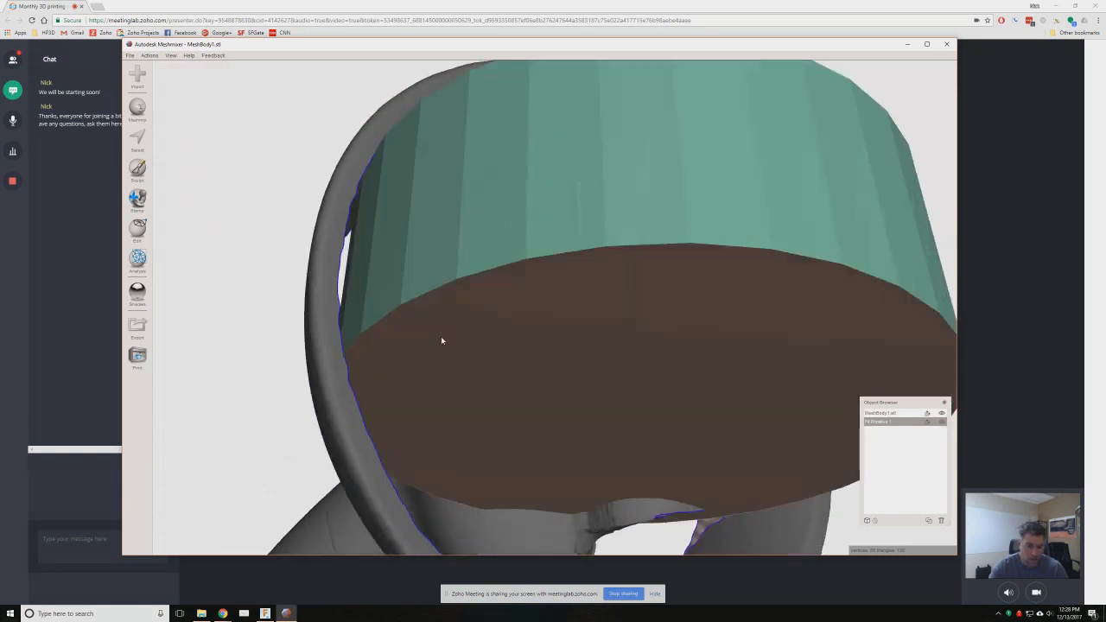
# - Enlarge the selection brush and trim the cylinder to a small curved strip of its side wall, discarding the end-cap faces
pyautogui.press('s')
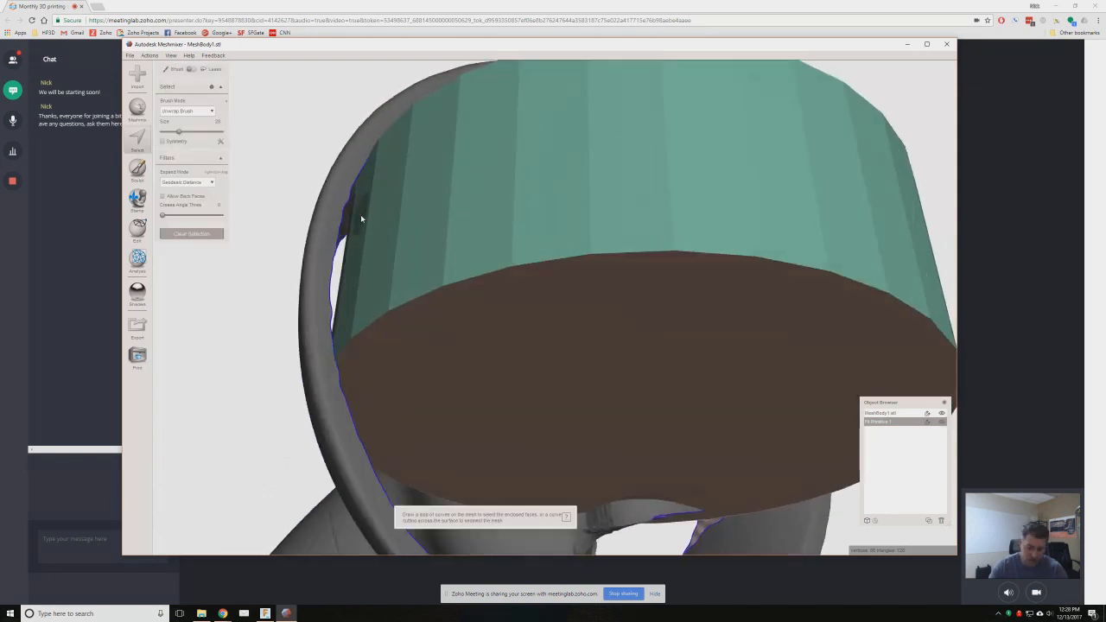
pyautogui.press(']')
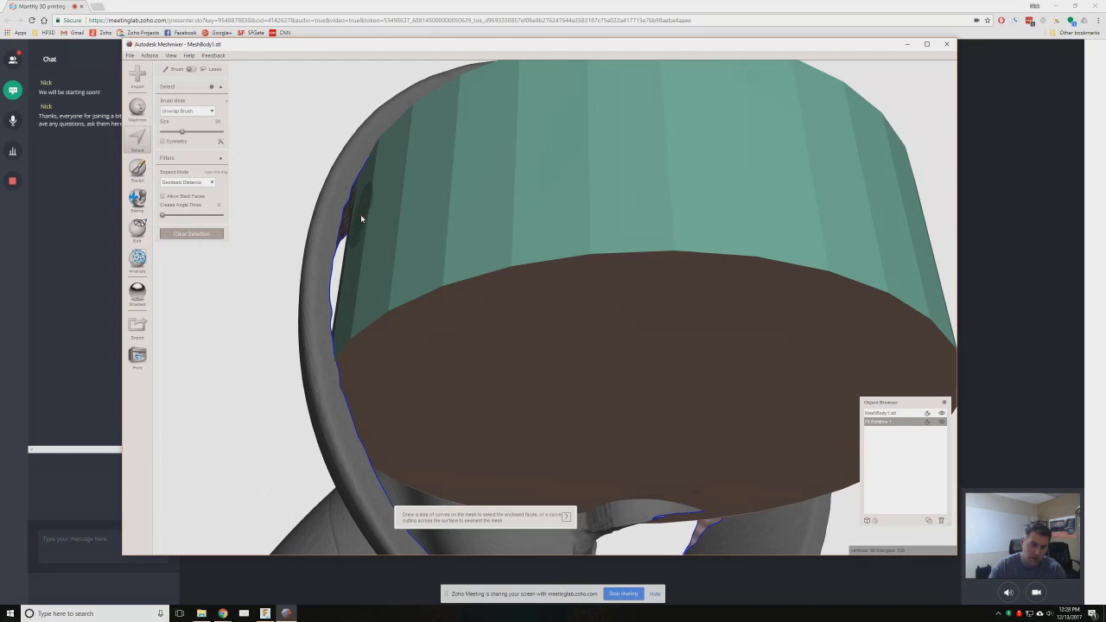
pyautogui.press(']')
pyautogui.moveTo(362, 217)
pyautogui.mouseDown()
pyautogui.moveTo(354, 294)
pyautogui.moveTo(392, 280)
pyautogui.moveTo(378, 279)
pyautogui.moveTo(389, 295)
pyautogui.mouseUp()
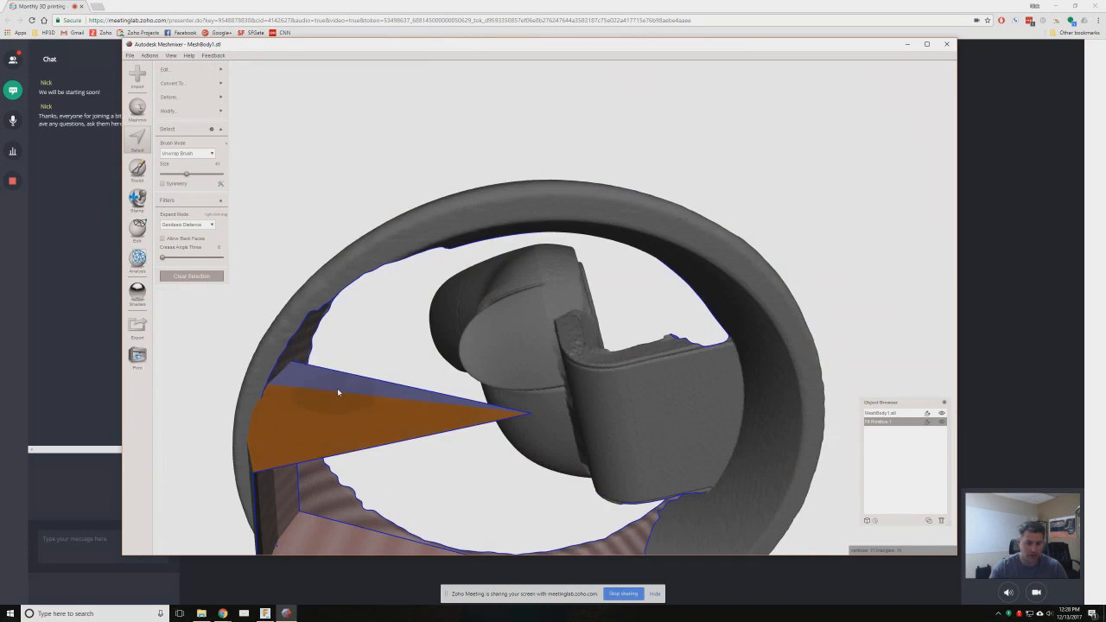
pyautogui.press('Escape')
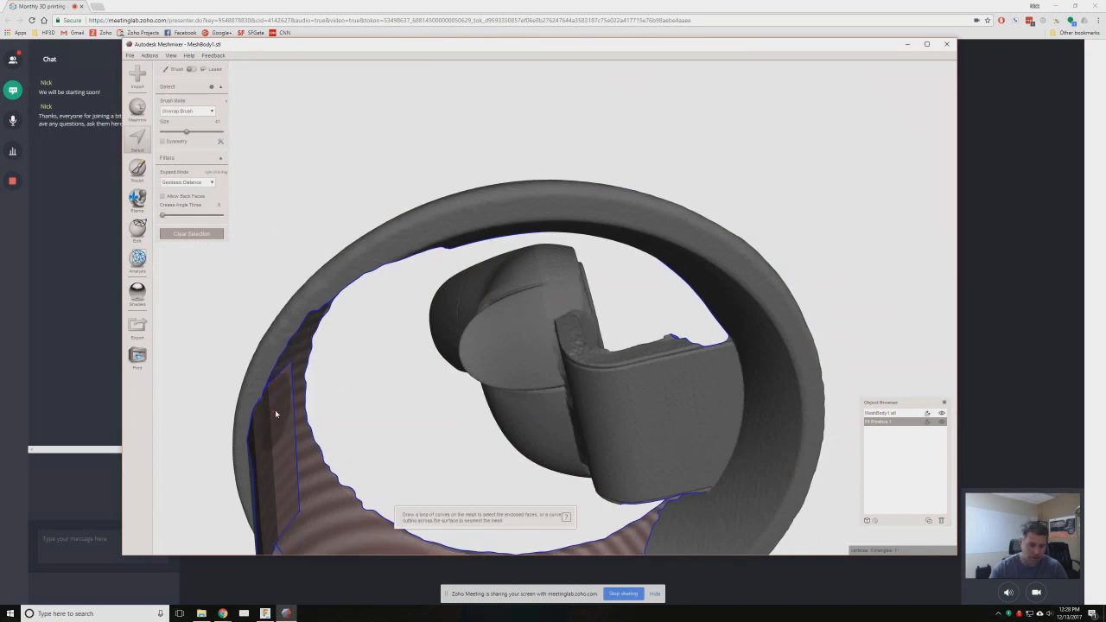
pyautogui.moveTo(275, 414); pyautogui.dragTo(278, 255, button='right')
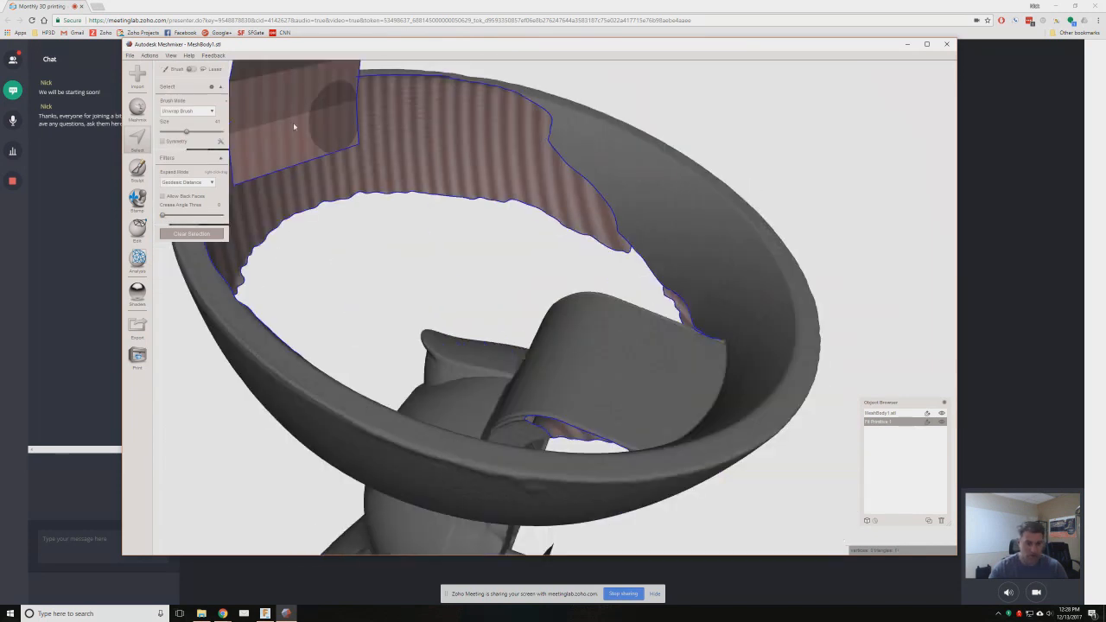
pyautogui.press('c')
pyautogui.moveTo(294, 124); pyautogui.dragTo(511, 278, button='right')
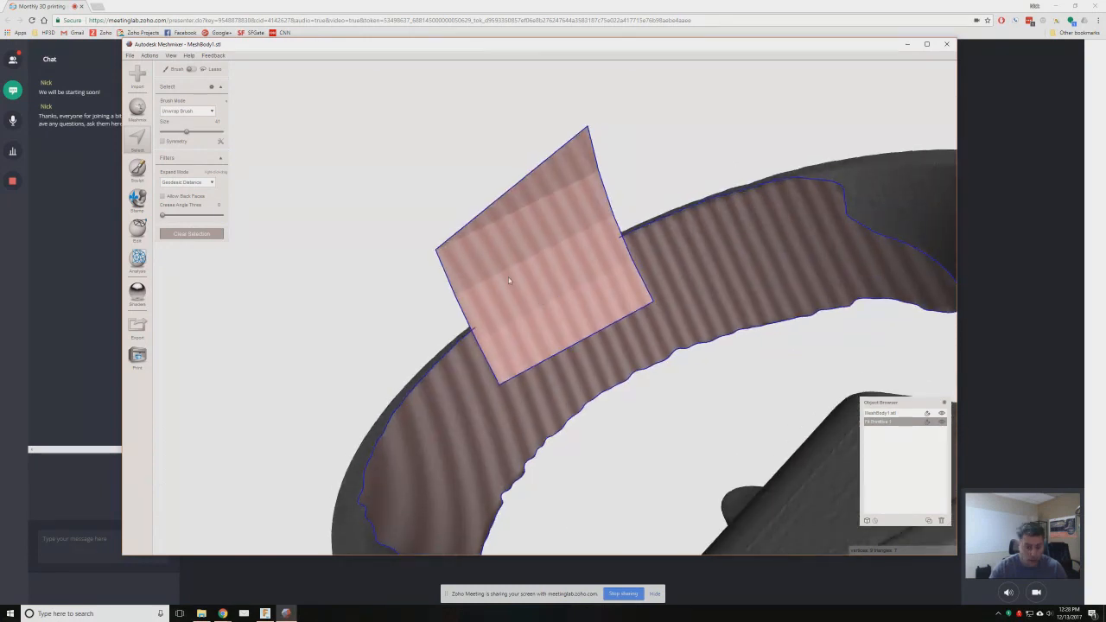
pyautogui.click(205, 236)
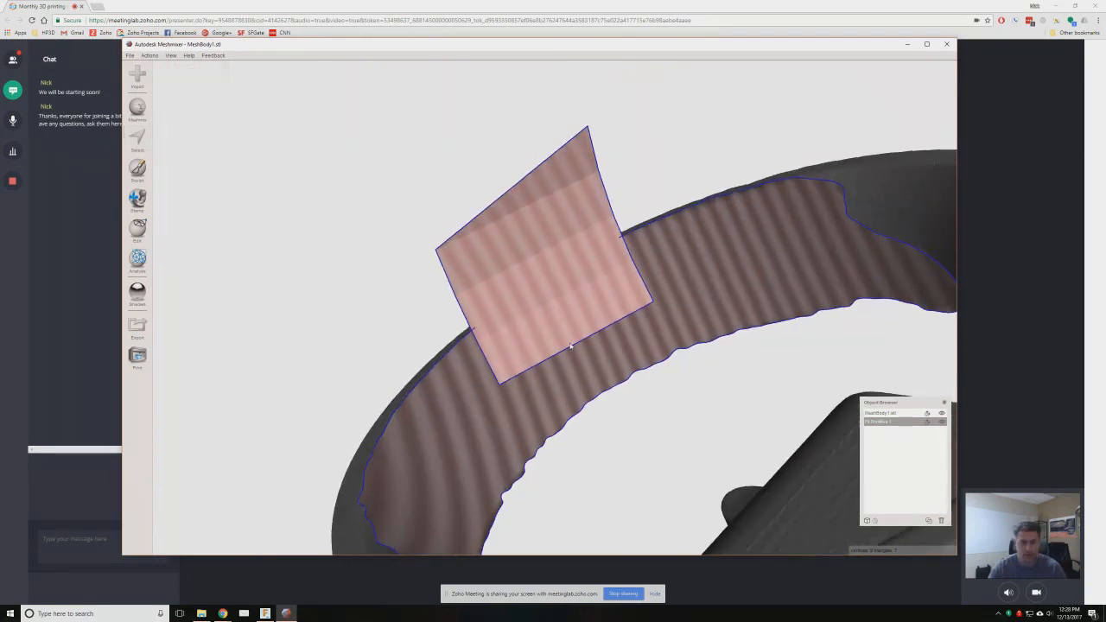
# - Move the curved strip onto the broken section of the ring's inner wall and align it with the rim
pyautogui.press('t')
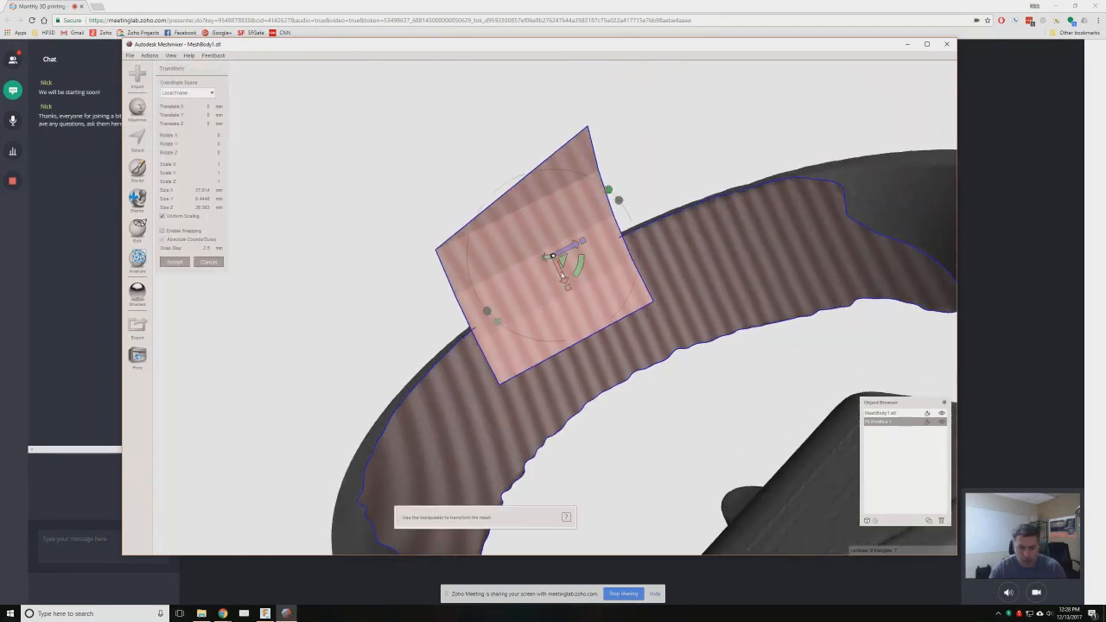
pyautogui.moveTo(552, 256); pyautogui.dragTo(579, 355)
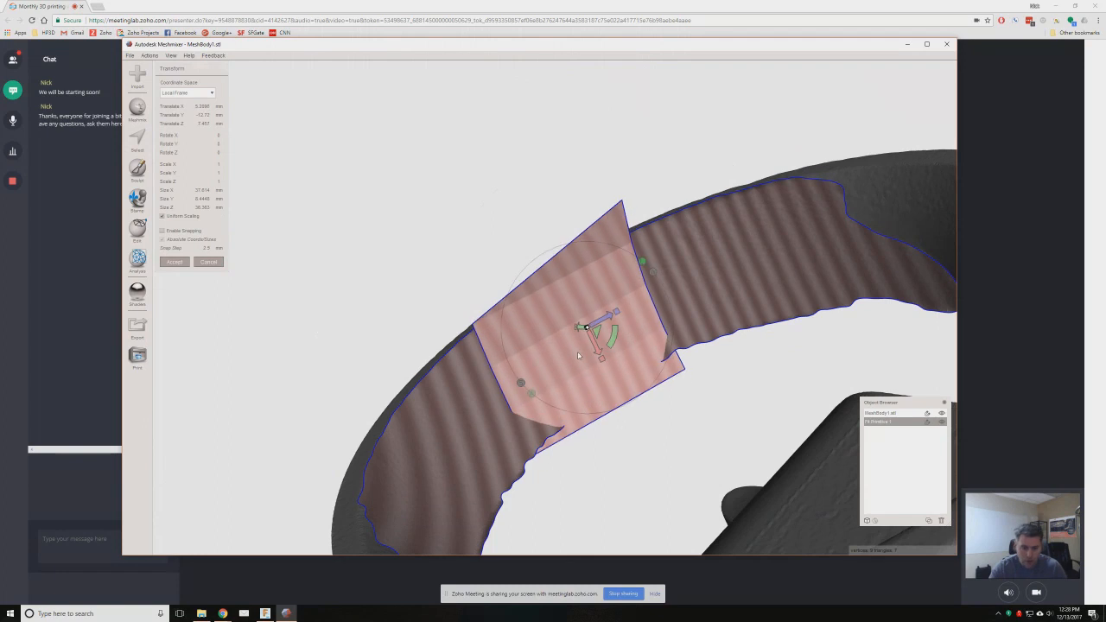
pyautogui.moveTo(578, 355); pyautogui.dragTo(587, 366, button='right')
pyautogui.moveTo(612, 359); pyautogui.dragTo(564, 386, button='right')
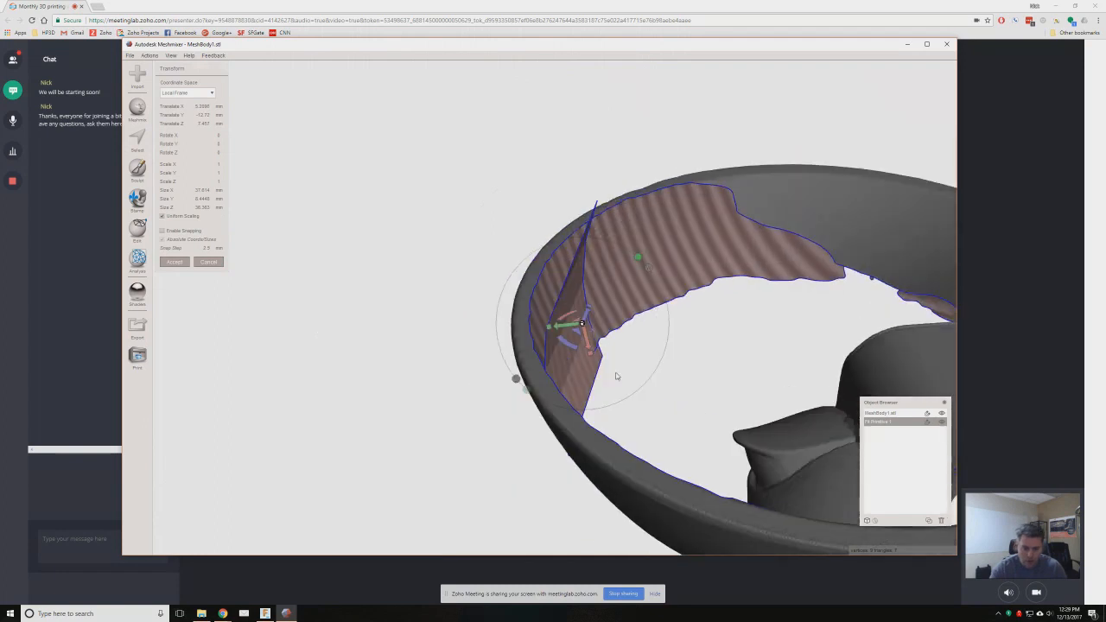
pyautogui.moveTo(564, 385); pyautogui.dragTo(514, 377)
pyautogui.press('f')
pyautogui.moveTo(518, 376); pyautogui.dragTo(574, 404, button='right')
pyautogui.moveTo(766, 409); pyautogui.dragTo(430, 258, button='right')
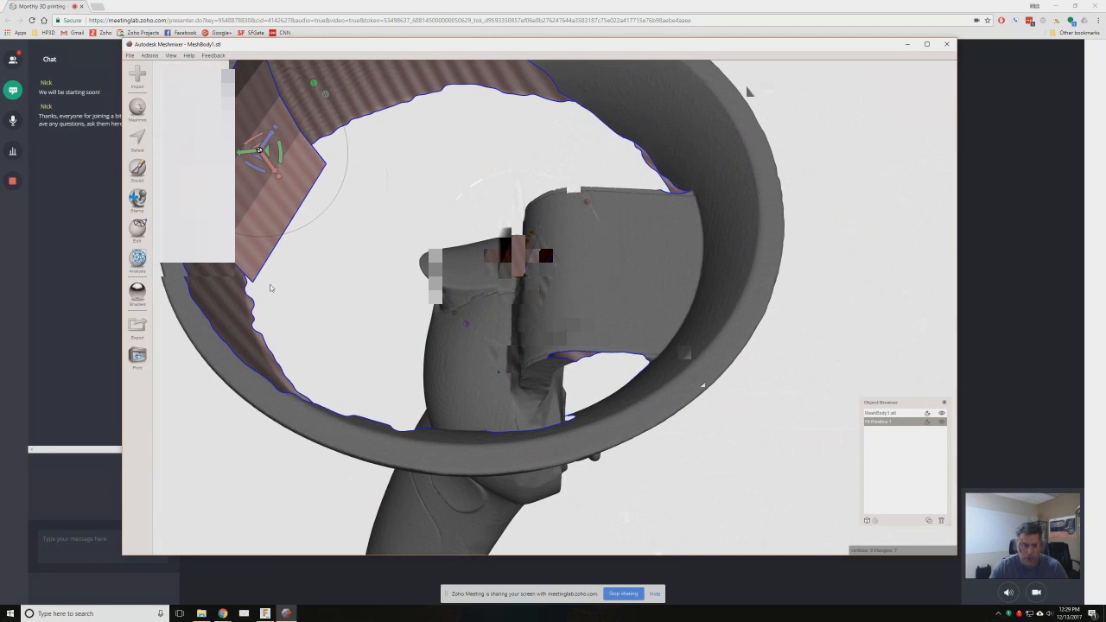
pyautogui.moveTo(405, 344)
pyautogui.mouseDown(button='right')
pyautogui.moveTo(541, 338)
pyautogui.moveTo(409, 335)
pyautogui.mouseUp(button='right')
# - Flip the normals of the curved patch and turn on the wireframe display
pyautogui.moveTo(183, 112)
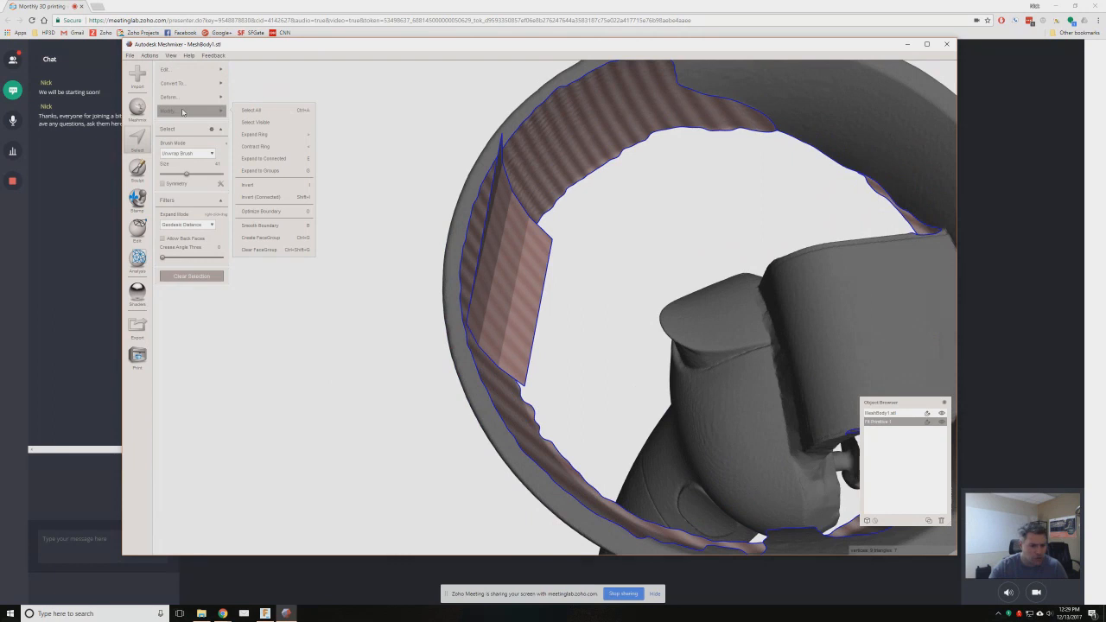
pyautogui.moveTo(175, 70)
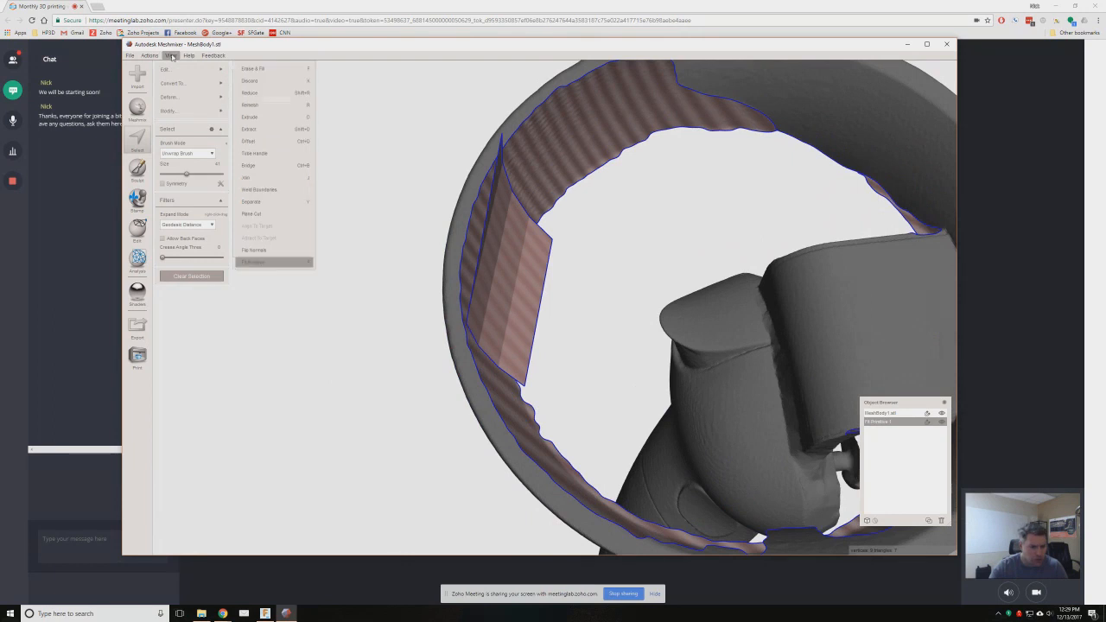
pyautogui.click(265, 250)
pyautogui.moveTo(268, 256); pyautogui.dragTo(426, 363, button='right')
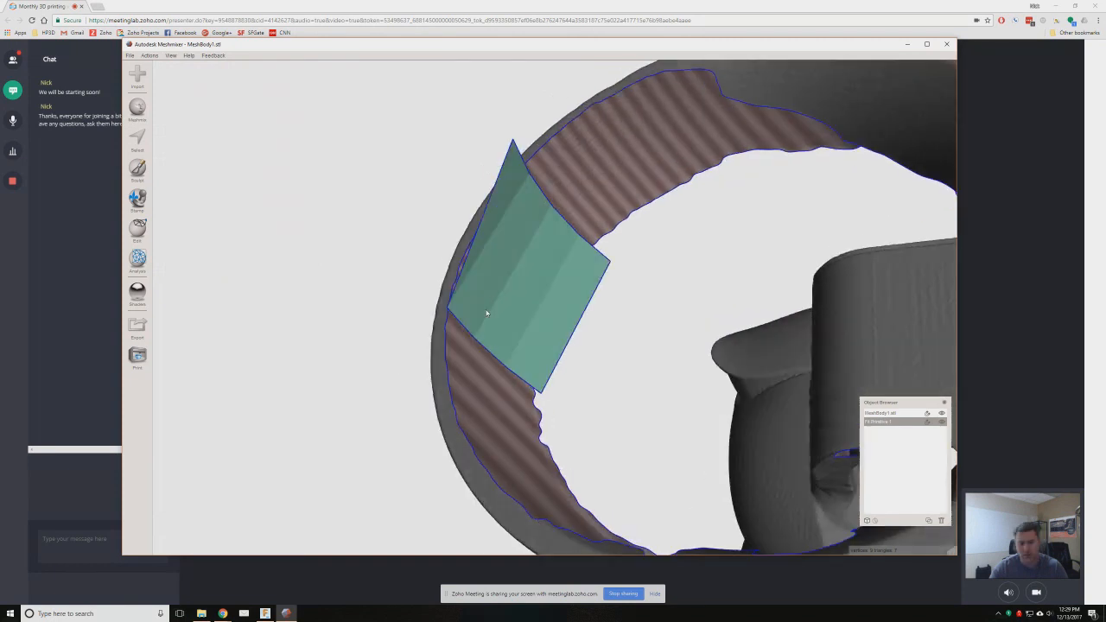
pyautogui.press('w')
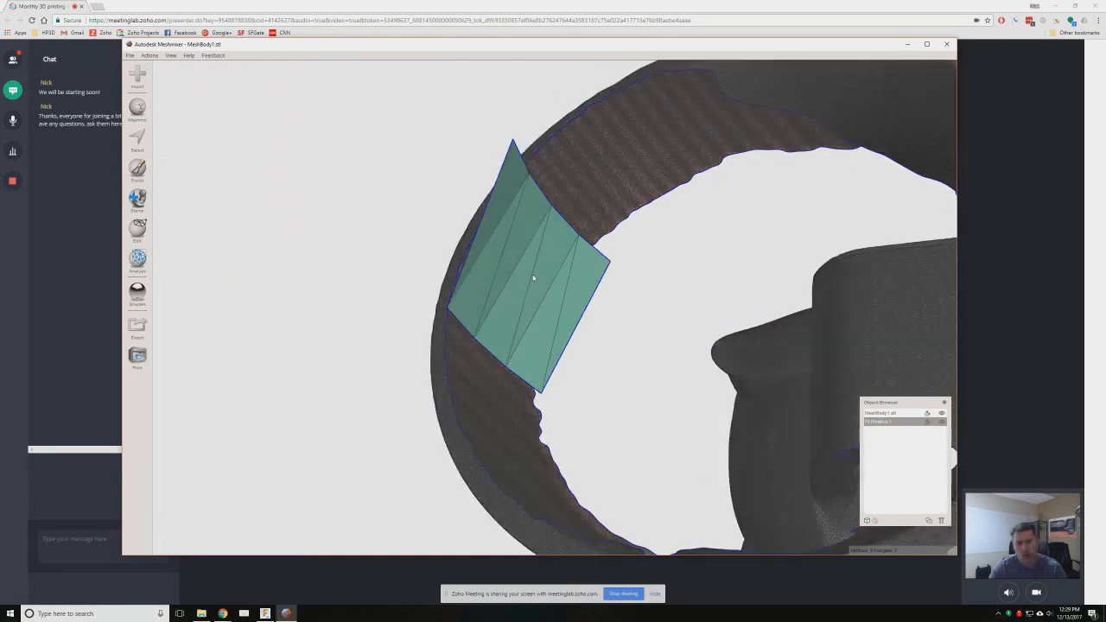
pyautogui.press('w')
pyautogui.press('w')
# - Select the entire patch and remesh it with Linear Subdivision
pyautogui.hotkey('ctrl', 'a')
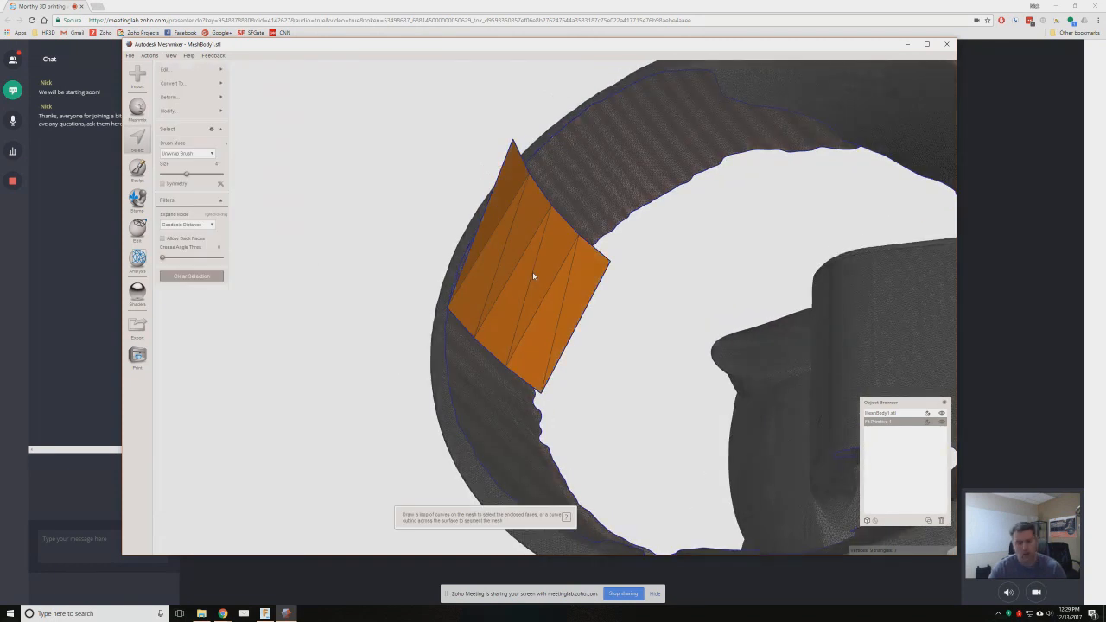
pyautogui.click(192, 69)
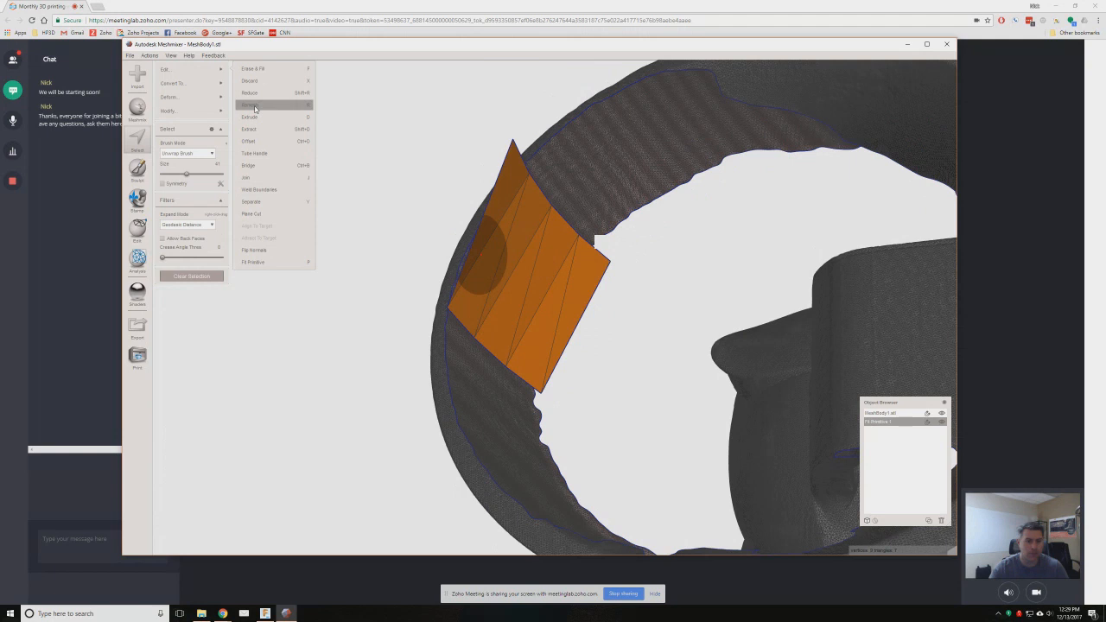
pyautogui.click(254, 106)
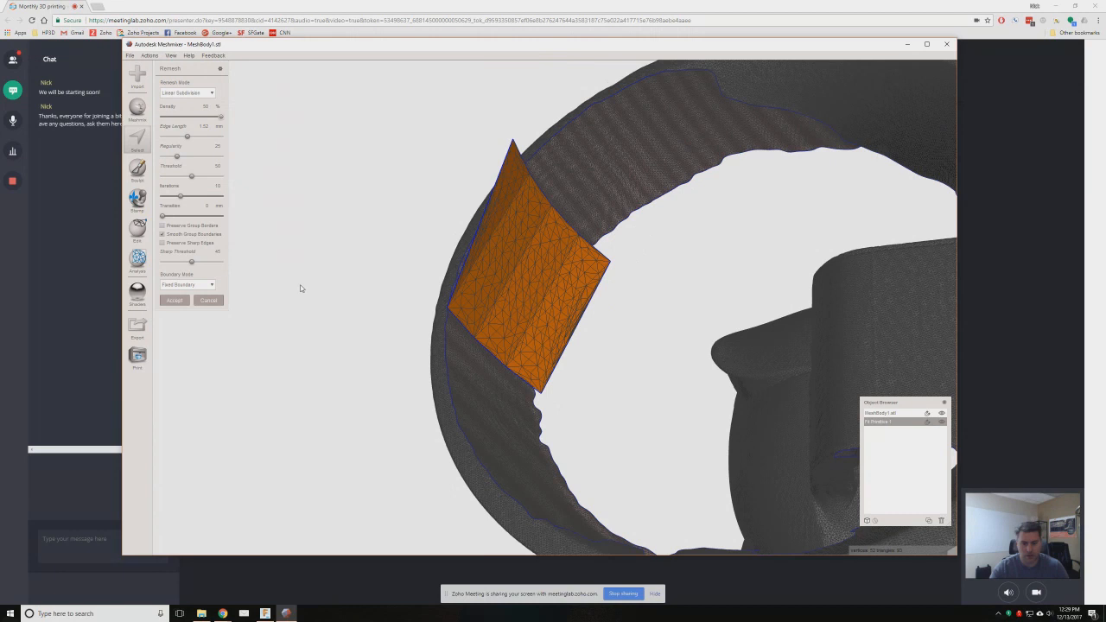
pyautogui.press('Return')
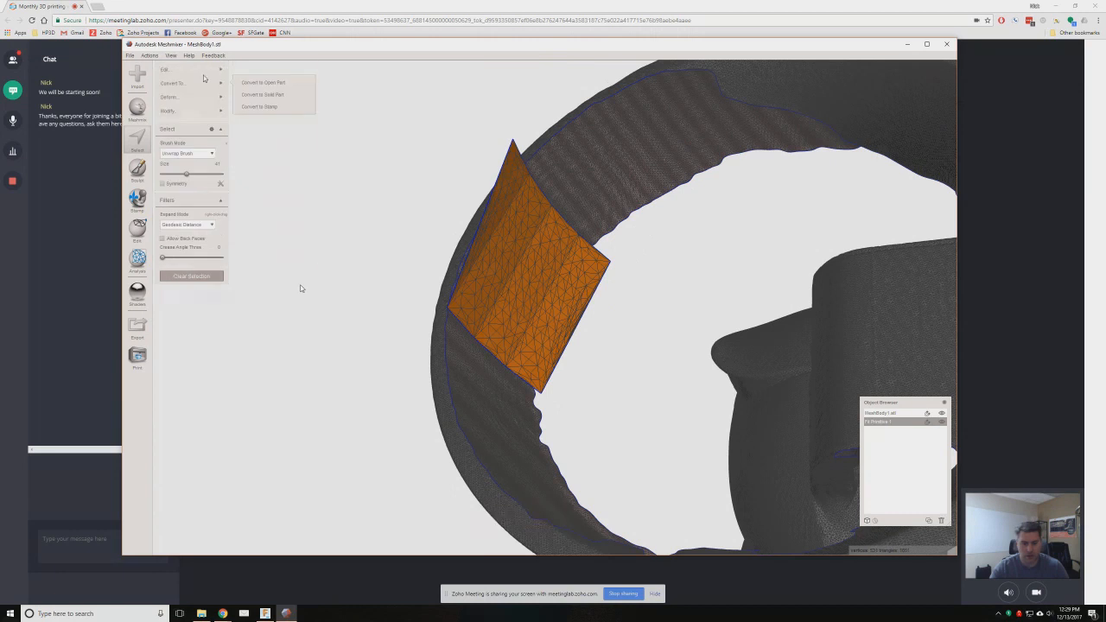
# - Remesh the selected patch again in Adaptive Density mode with a fixed boundary, adjusting the density
pyautogui.moveTo(204, 71)
pyautogui.click(265, 106)
pyautogui.click(190, 93)
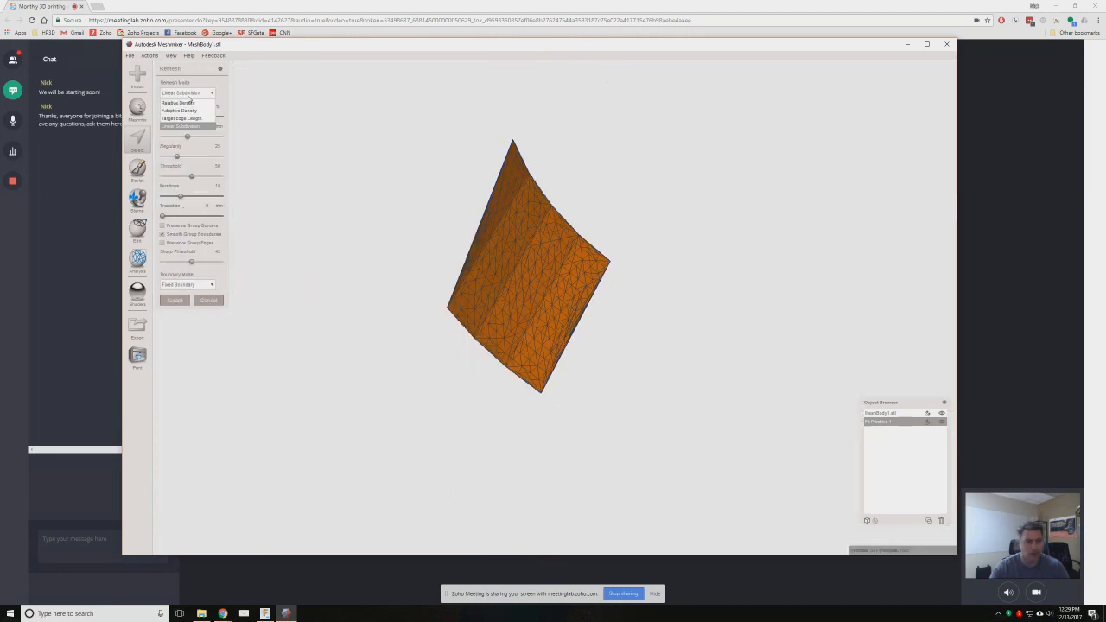
pyautogui.click(180, 111)
pyautogui.click(220, 118)
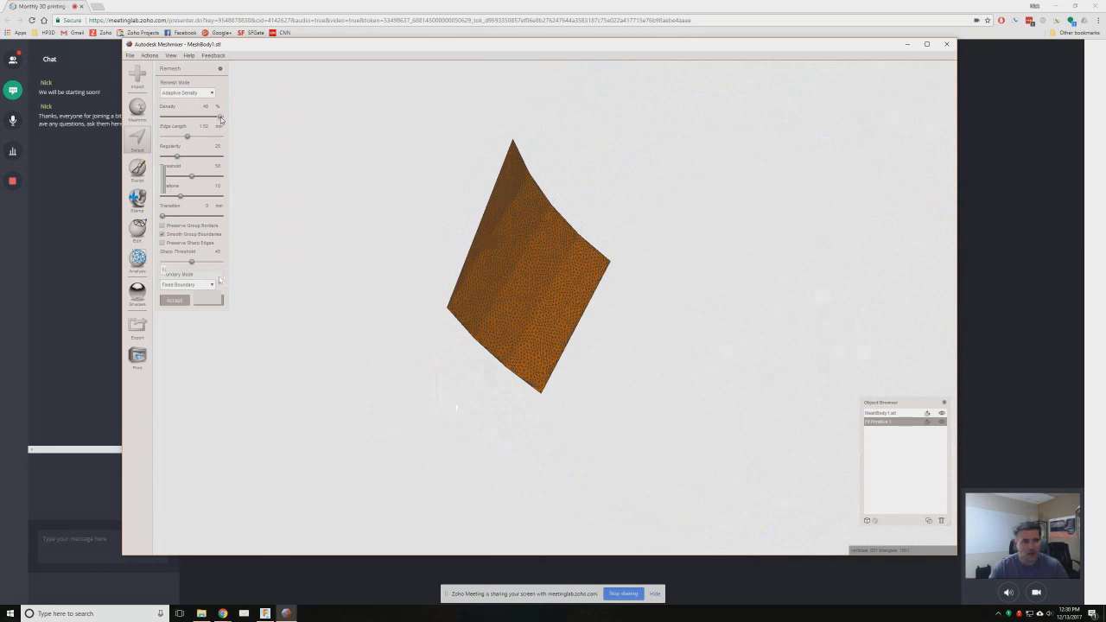
pyautogui.click(174, 300)
# - Select the remeshed patch together with the scanned controller body and combine them into one object
pyautogui.moveTo(524, 245); pyautogui.dragTo(403, 269, button='right')
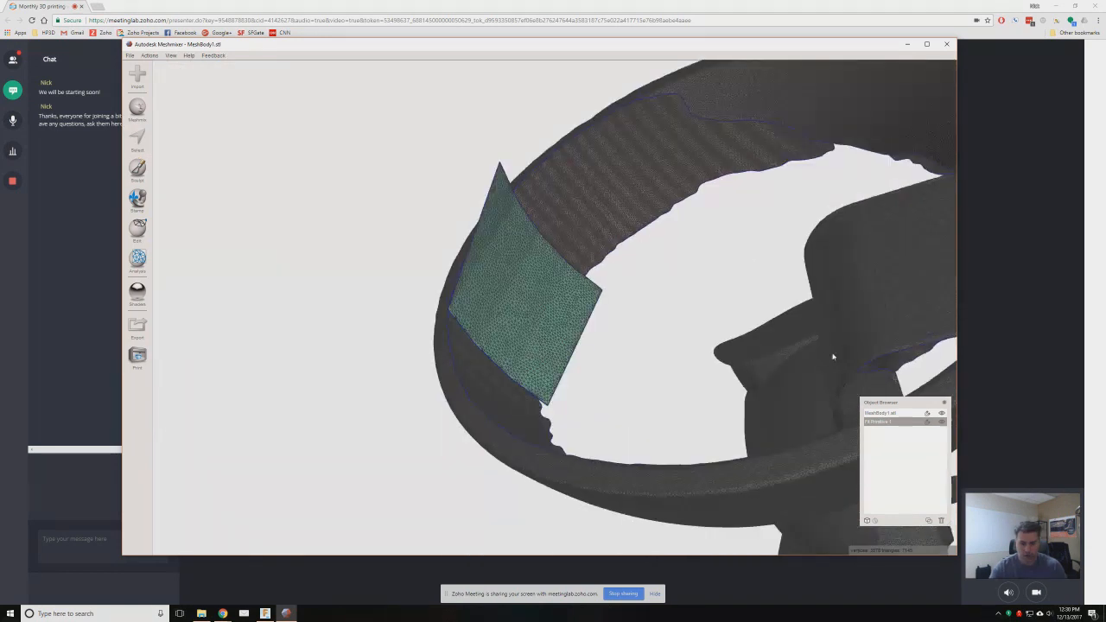
pyautogui.keyDown('ctrl'); pyautogui.click(884, 418); pyautogui.keyUp('ctrl')
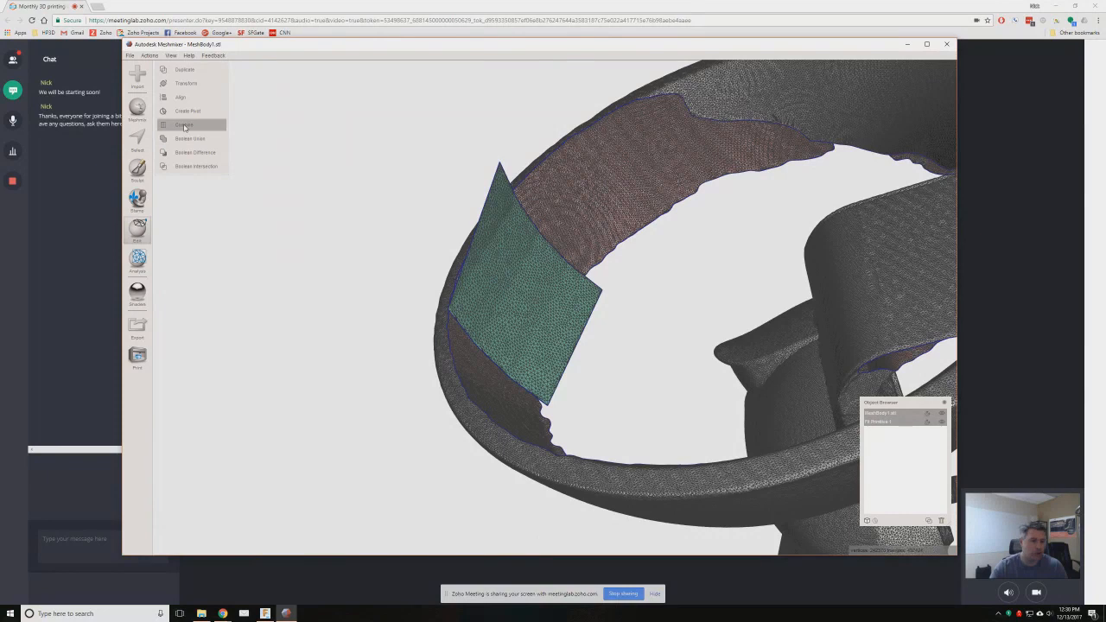
pyautogui.click(184, 125)
pyautogui.moveTo(342, 287); pyautogui.dragTo(359, 279, button='right')
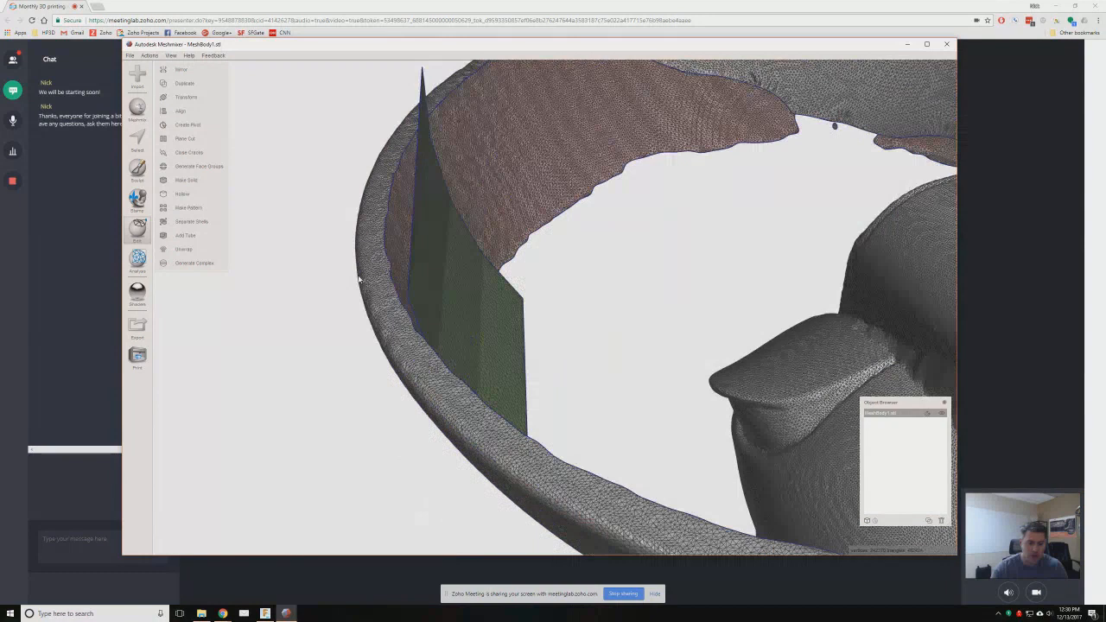
# - Brush over faces on the ring's inner wall and the patch, and trim the patch edge projecting past the rim
pyautogui.click(137, 139)
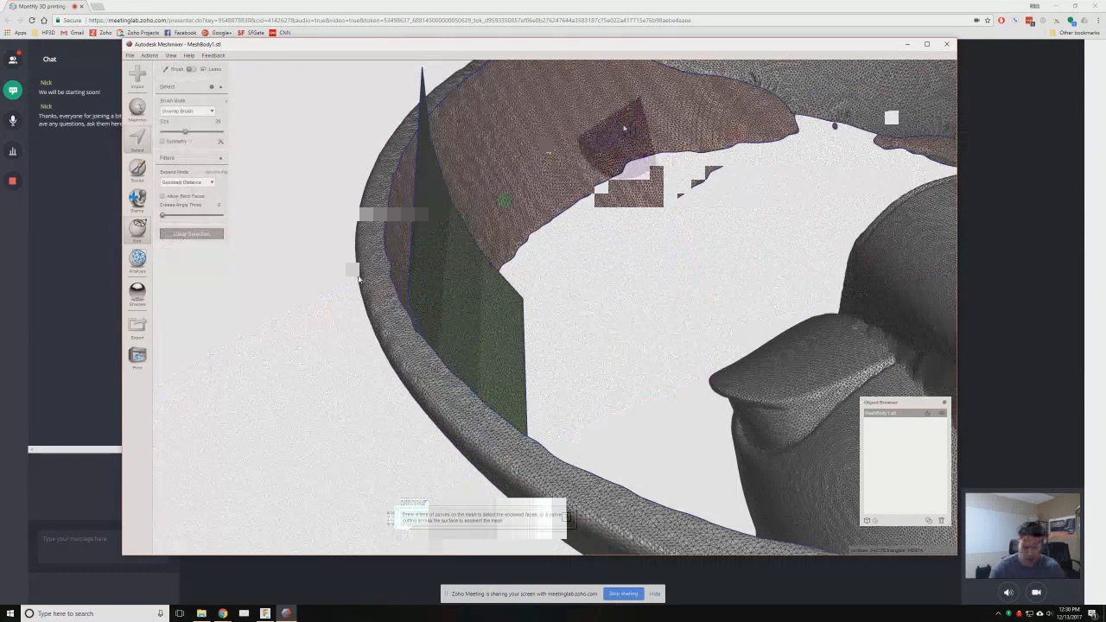
pyautogui.moveTo(622, 126)
pyautogui.mouseDown()
pyautogui.moveTo(597, 143)
pyautogui.moveTo(586, 170)
pyautogui.mouseUp()
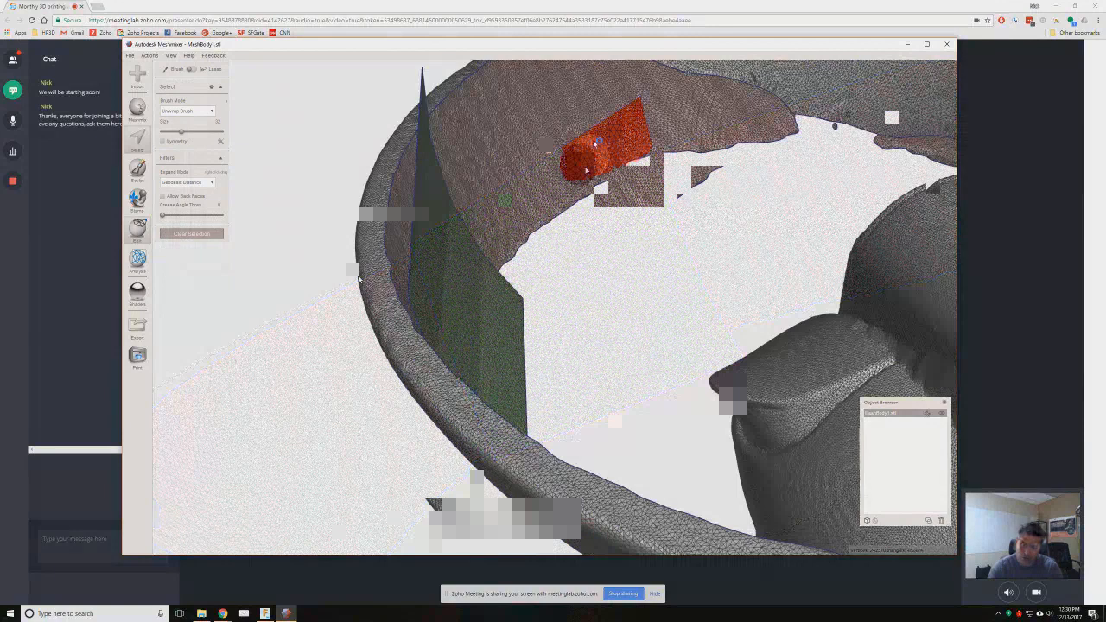
pyautogui.moveTo(478, 210); pyautogui.dragTo(459, 226)
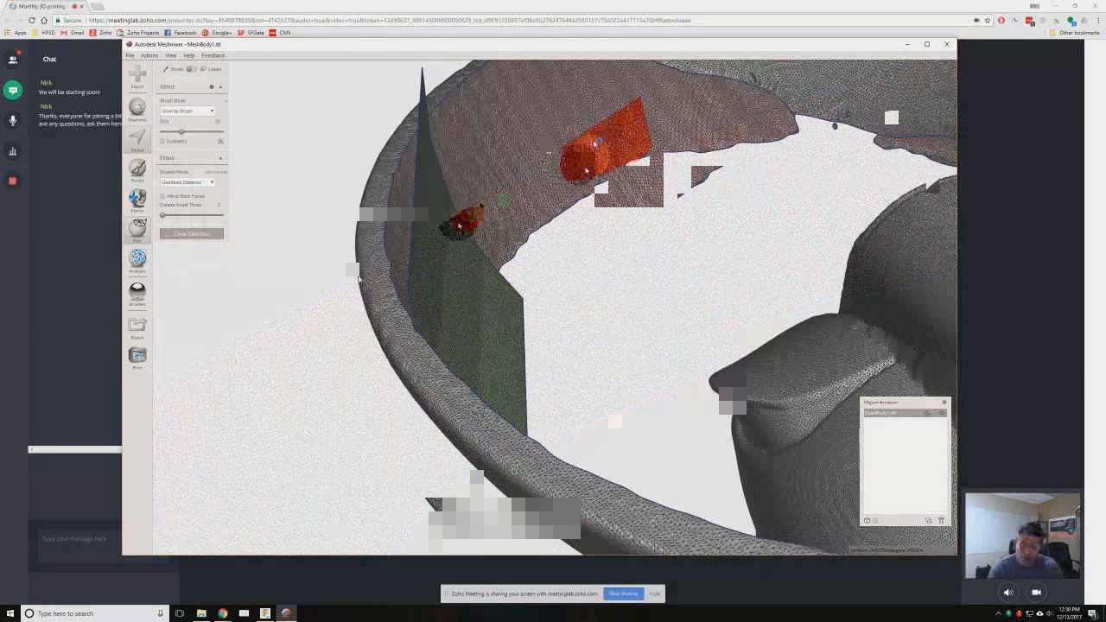
pyautogui.click(420, 247)
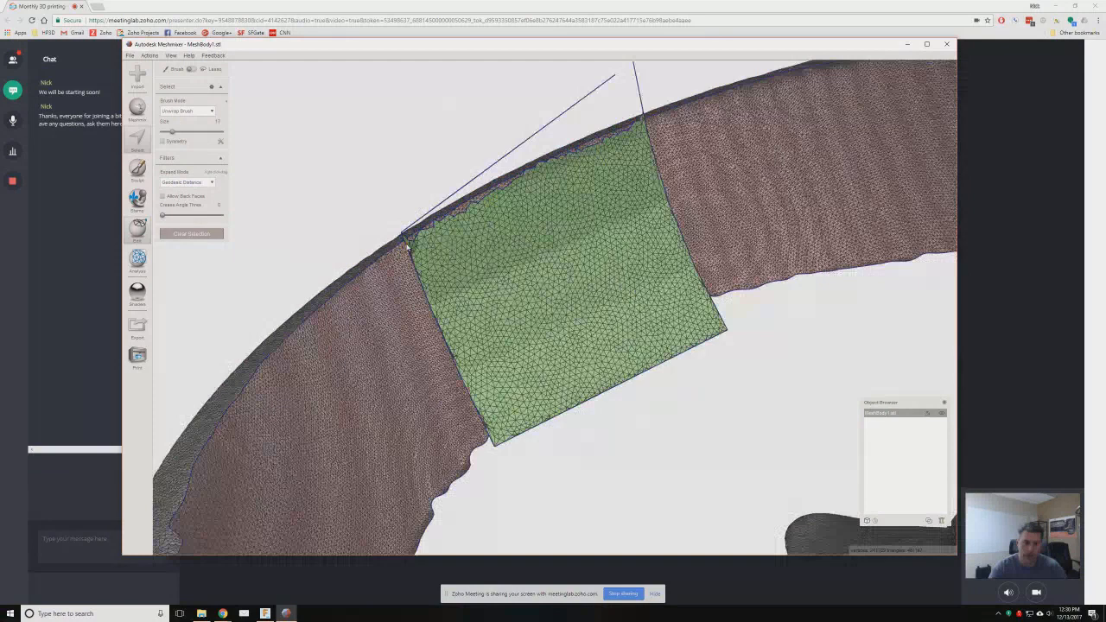
# - Fill the gap between the patch's edge and the ring's outer rim with connecting faces
pyautogui.scroll(1, 407, 246)
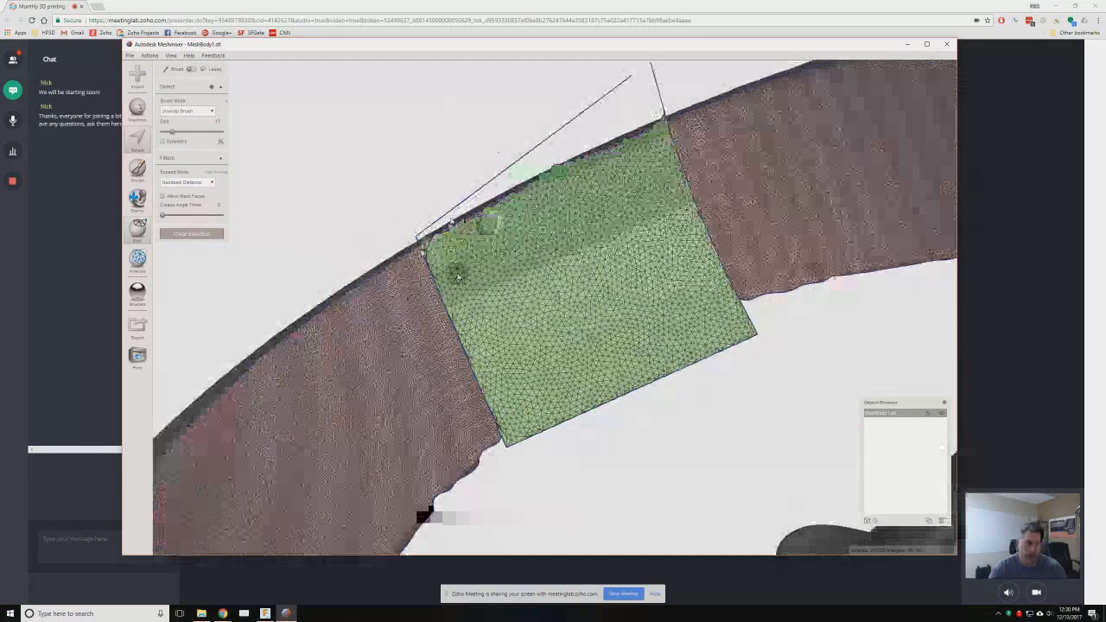
pyautogui.moveTo(459, 276); pyautogui.dragTo(491, 200, button='right')
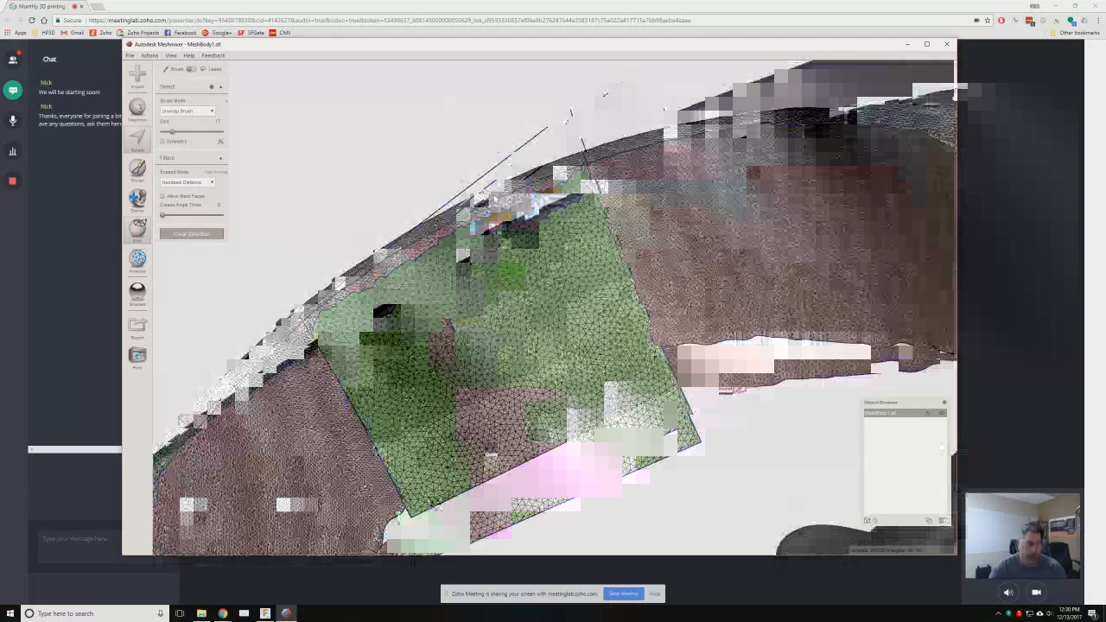
pyautogui.click(167, 69)
pyautogui.click(260, 68)
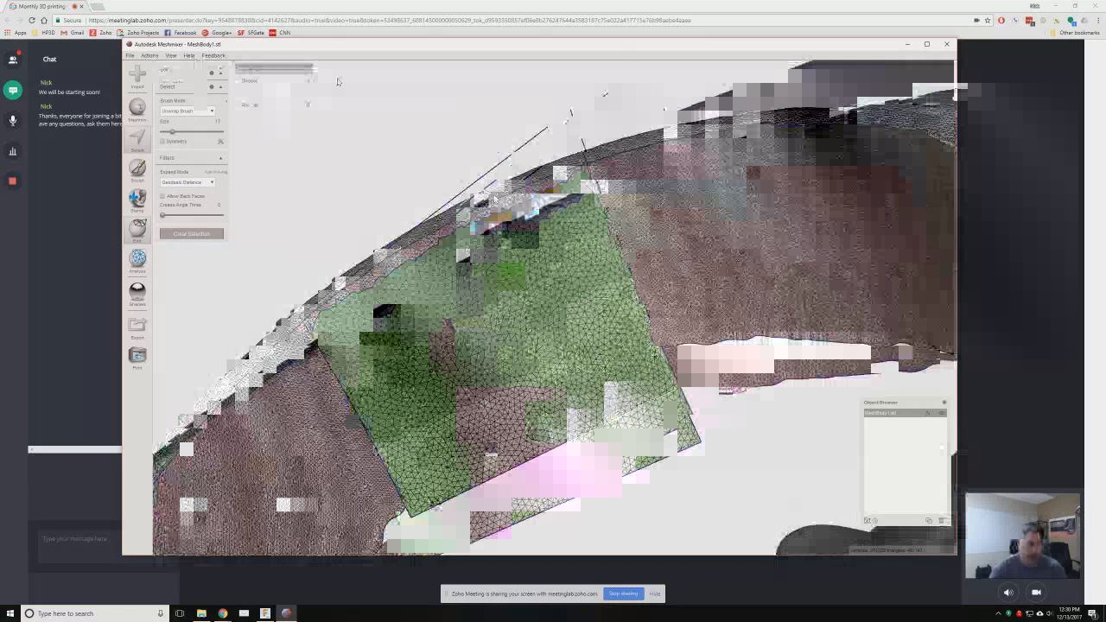
pyautogui.moveTo(495, 200); pyautogui.dragTo(579, 255, button='right')
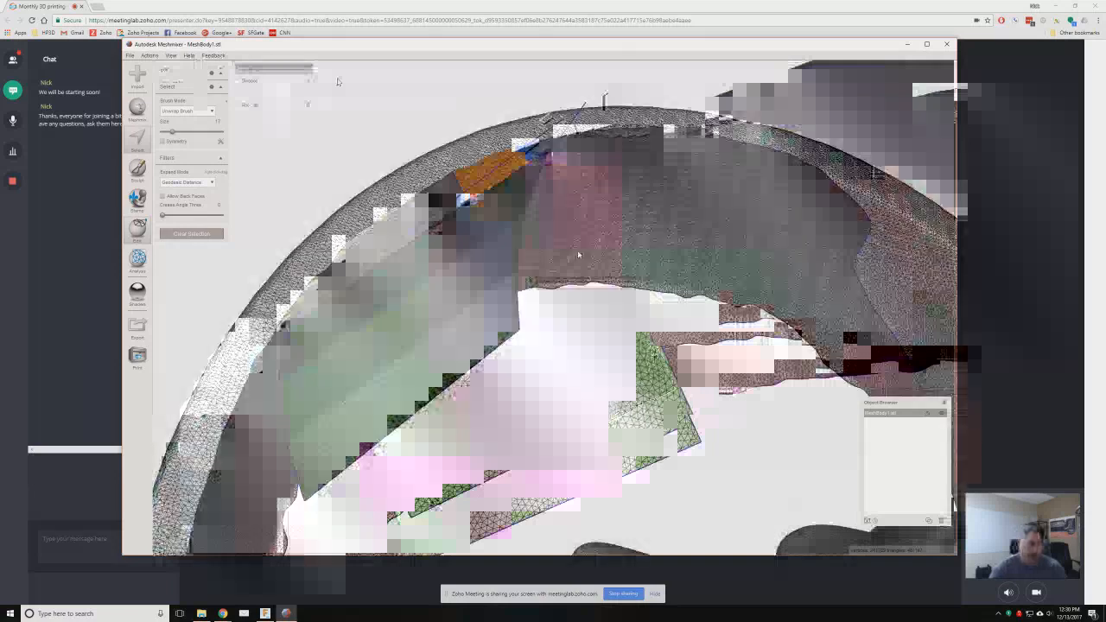
# - Switch to sculpting with the RobustSmooth brush and show its refinement settings
pyautogui.click(137, 168)
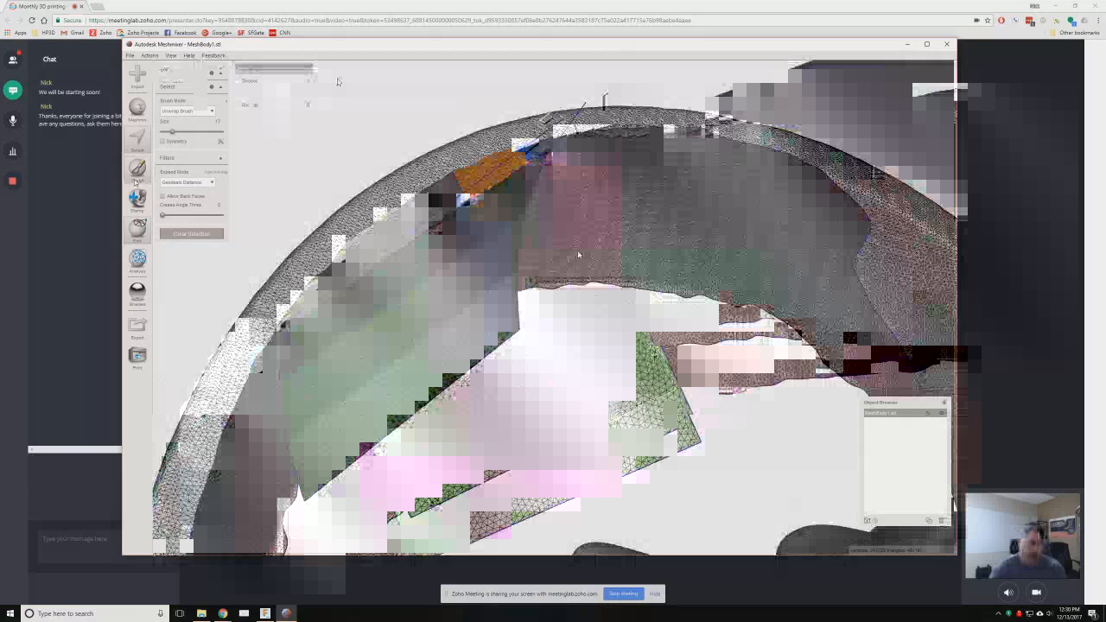
pyautogui.moveTo(165, 90)
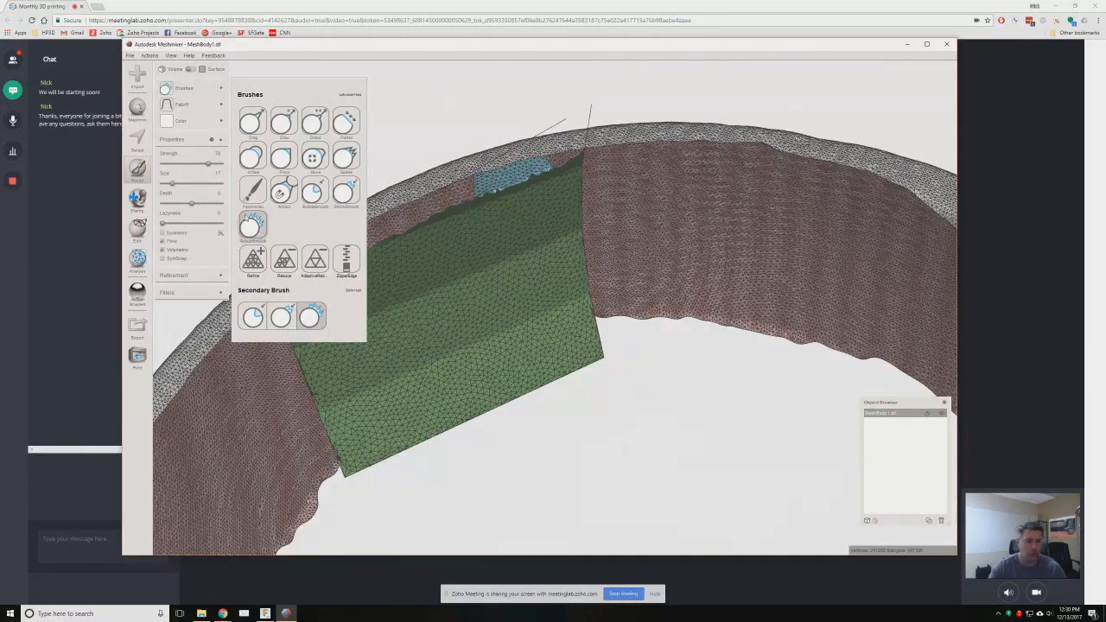
pyautogui.click(254, 229)
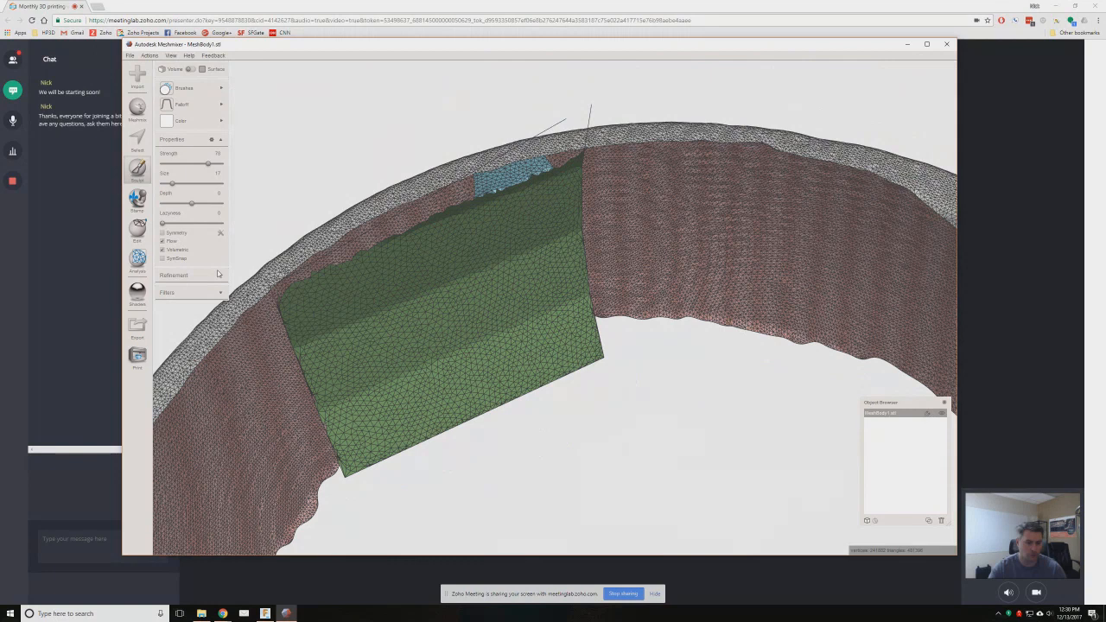
pyautogui.click(218, 274)
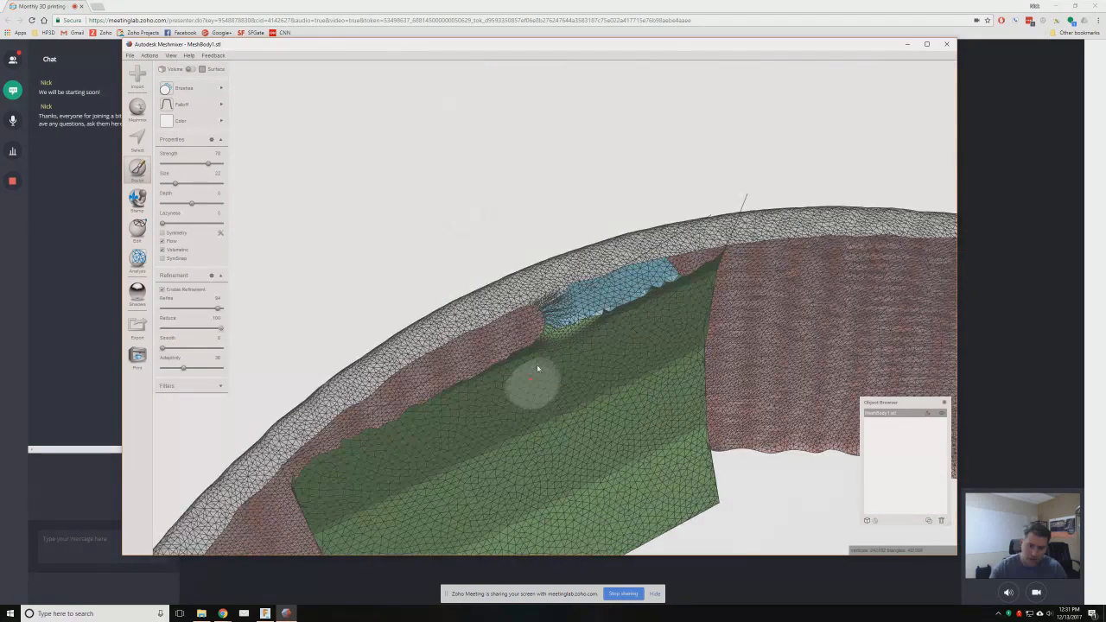
# - Smooth and blend the seam between the filled strip, the patch and the ring's rim with brush size 22, working towards the patch corners
pyautogui.scroll(3, 537, 369)
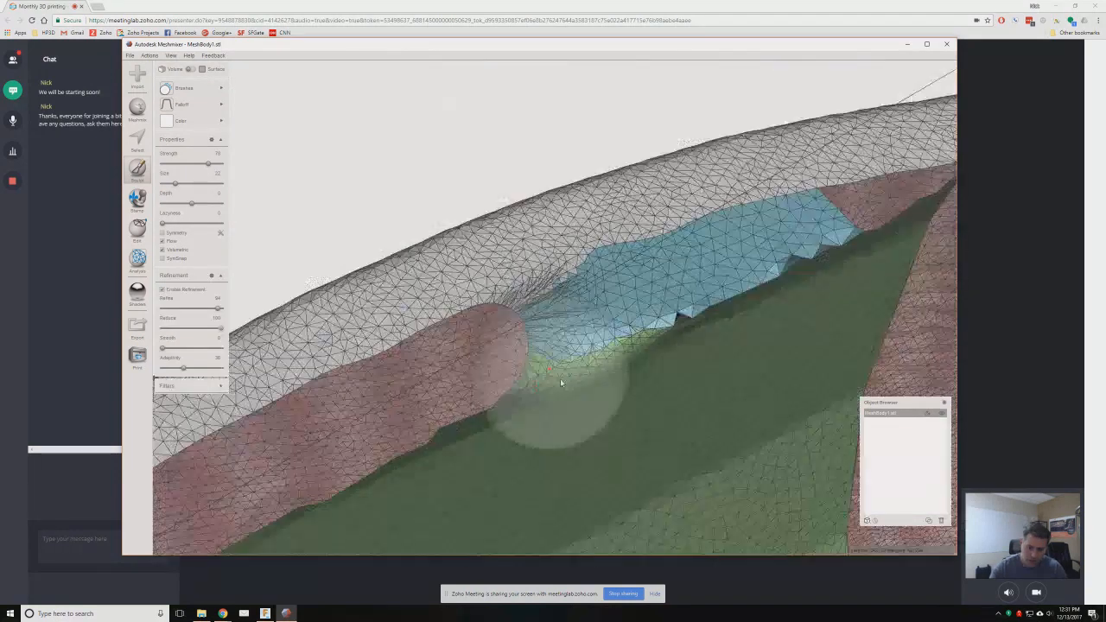
pyautogui.moveTo(560, 383)
pyautogui.mouseDown()
pyautogui.moveTo(469, 367)
pyautogui.moveTo(398, 416)
pyautogui.mouseUp()
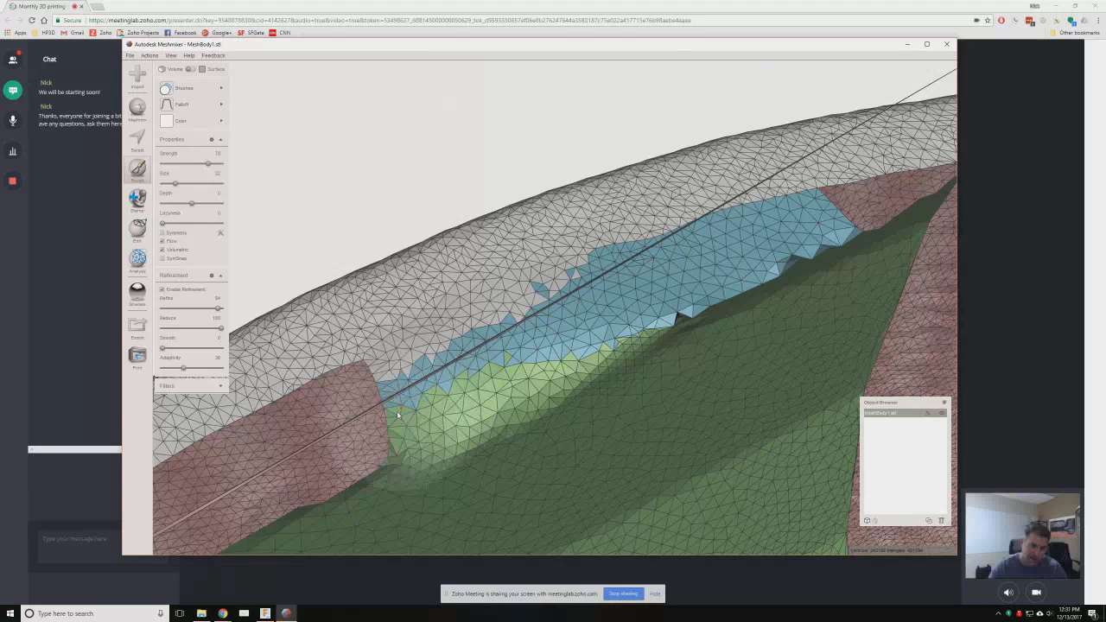
pyautogui.moveTo(397, 416); pyautogui.dragTo(519, 346, button='right')
pyautogui.moveTo(605, 285)
pyautogui.mouseDown()
pyautogui.moveTo(537, 288)
pyautogui.moveTo(493, 368)
pyautogui.moveTo(354, 493)
pyautogui.moveTo(478, 311)
pyautogui.mouseUp()
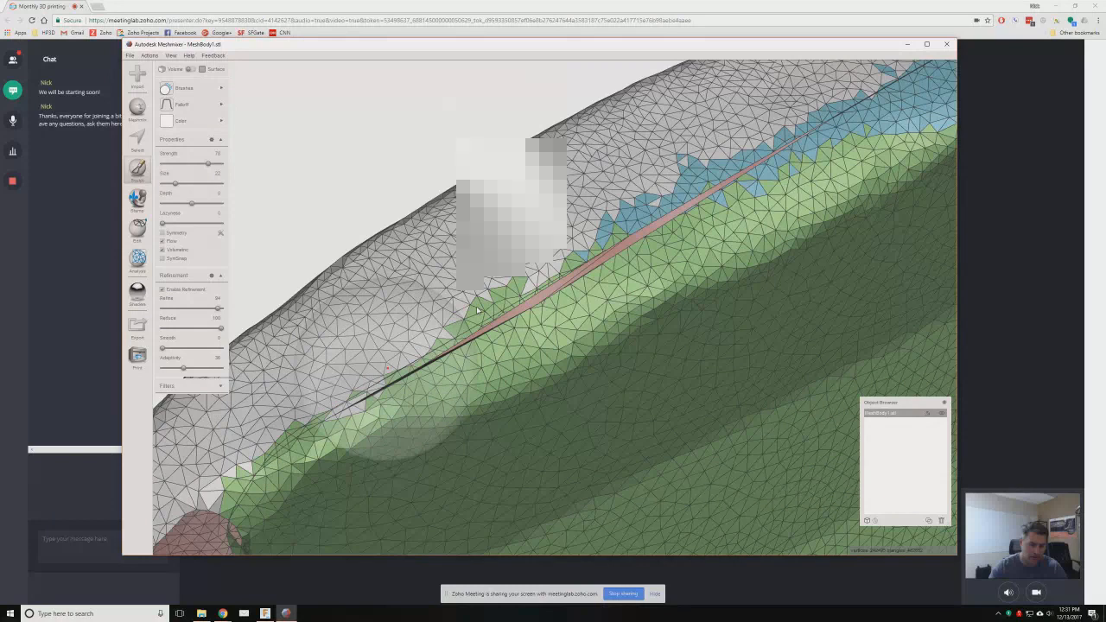
pyautogui.moveTo(477, 311); pyautogui.dragTo(608, 237, button='right')
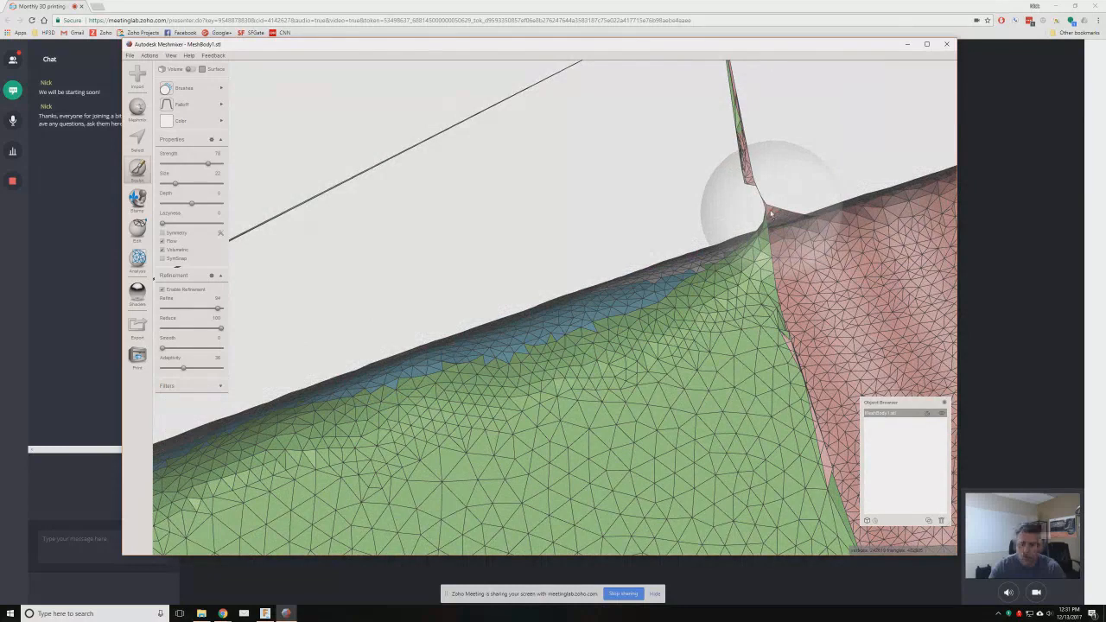
pyautogui.moveTo(772, 214); pyautogui.dragTo(646, 175, button='right')
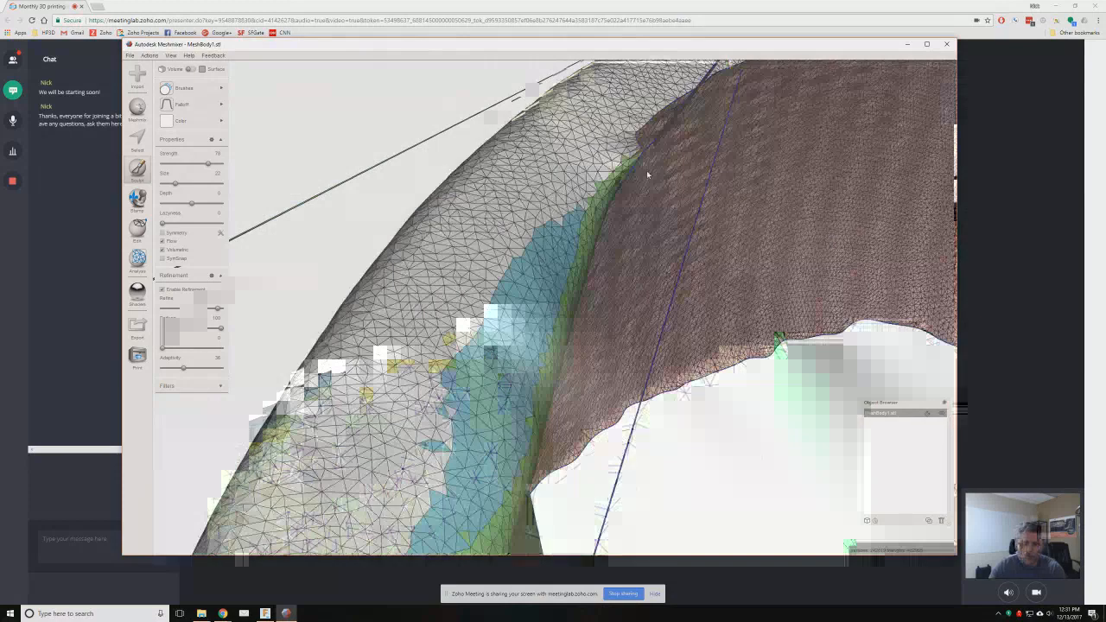
pyautogui.moveTo(648, 174)
pyautogui.mouseDown(button='right')
pyautogui.moveTo(302, 436)
pyautogui.moveTo(278, 401)
pyautogui.mouseUp(button='right')
# - Select the stray sliver between the patch's side edge and the ring's inner wall and delete it
pyautogui.press('s')
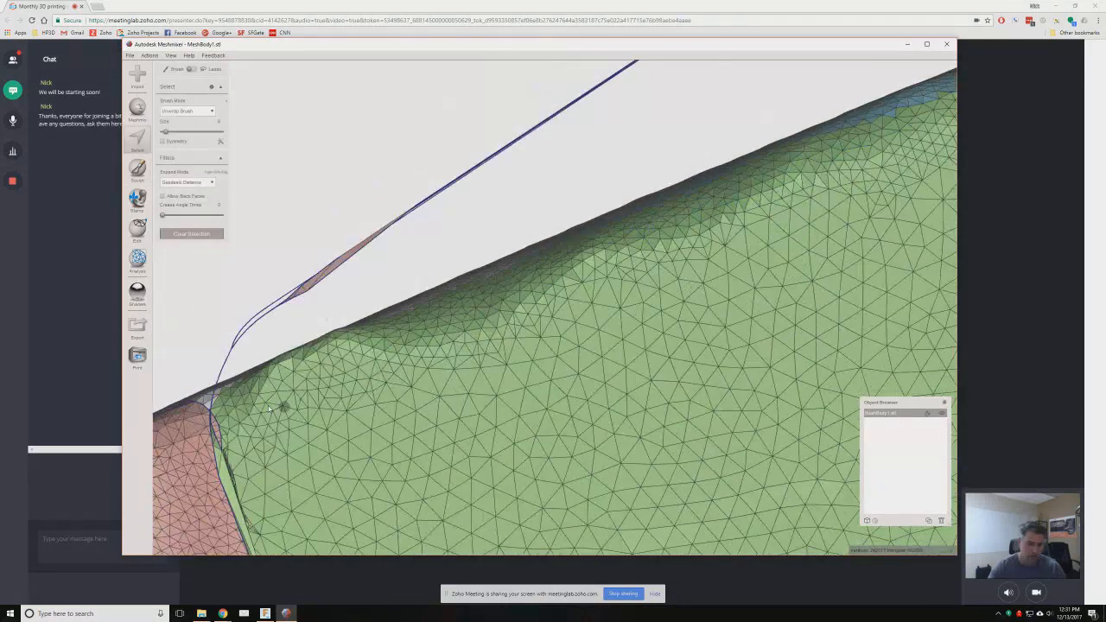
pyautogui.moveTo(284, 407); pyautogui.dragTo(472, 375, button='middle')
pyautogui.moveTo(473, 374); pyautogui.dragTo(487, 385, button='right')
pyautogui.click(525, 369)
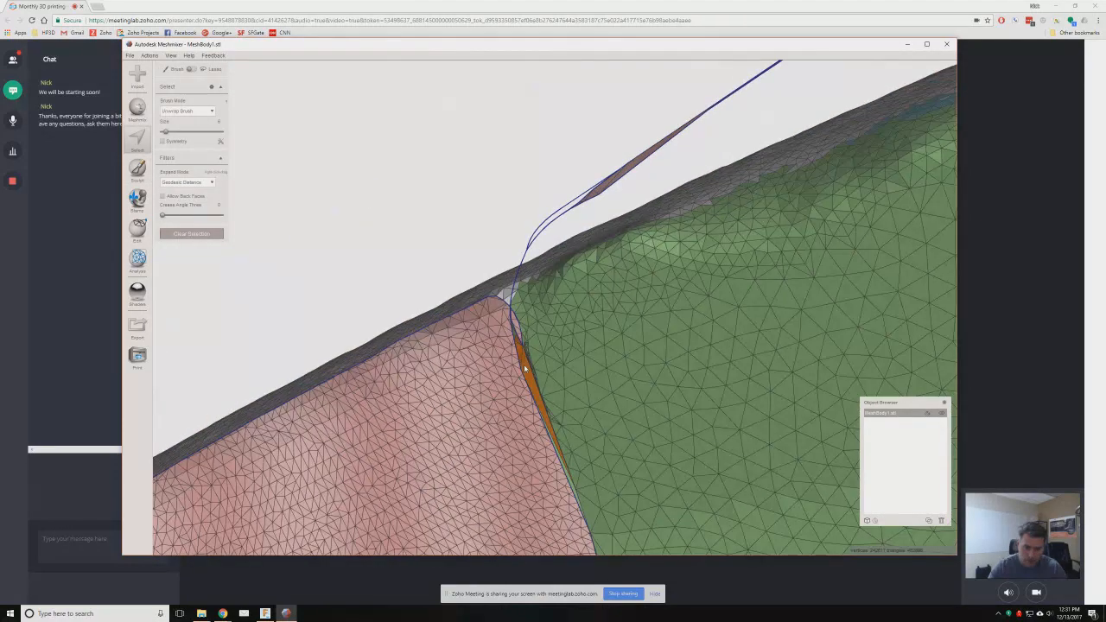
pyautogui.press('Delete')
pyautogui.moveTo(520, 350); pyautogui.dragTo(595, 228, button='right')
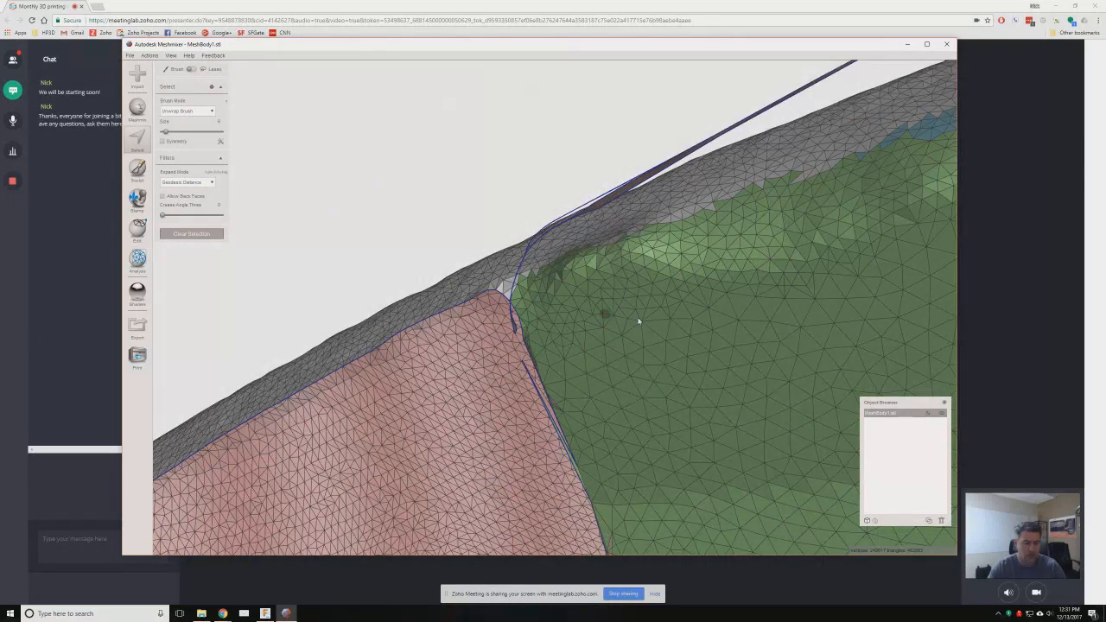
pyautogui.moveTo(639, 321); pyautogui.dragTo(717, 276, button='right')
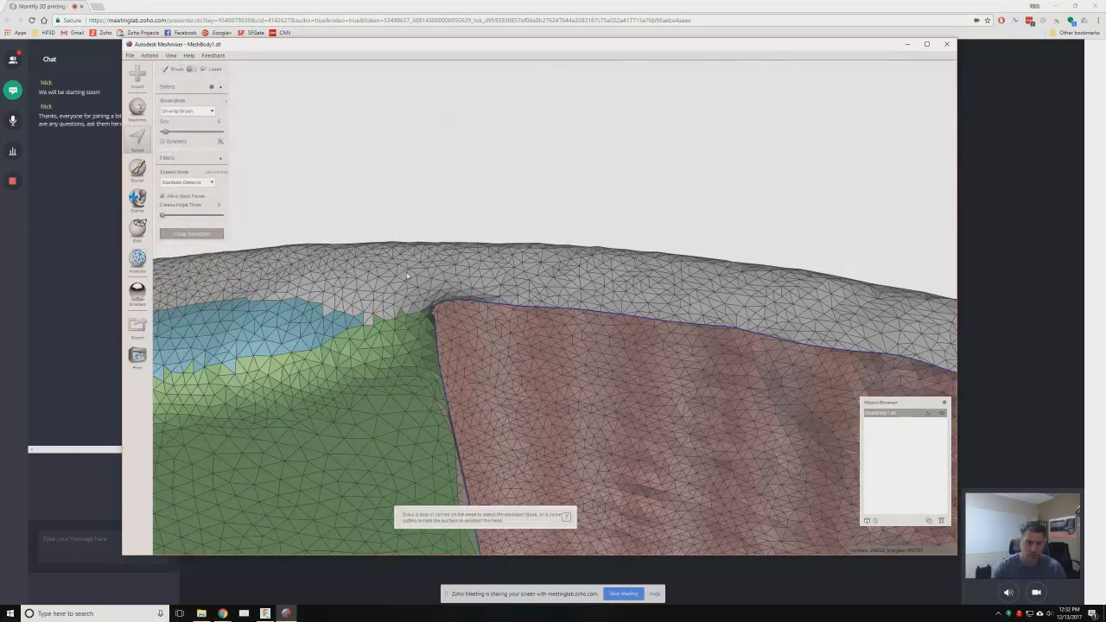
# - Select the thin leftover face beside the patch corner at the rim, with back faces allowed, and delete it
pyautogui.moveTo(407, 276); pyautogui.dragTo(592, 349, button='right')
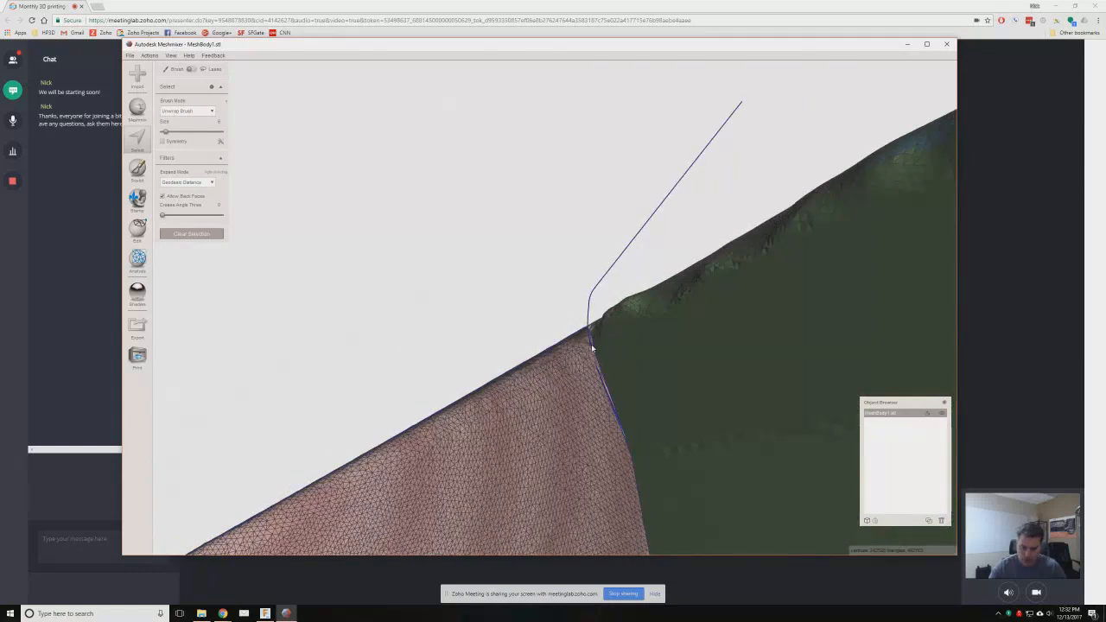
pyautogui.scroll(5, 592, 349)
pyautogui.click(724, 490)
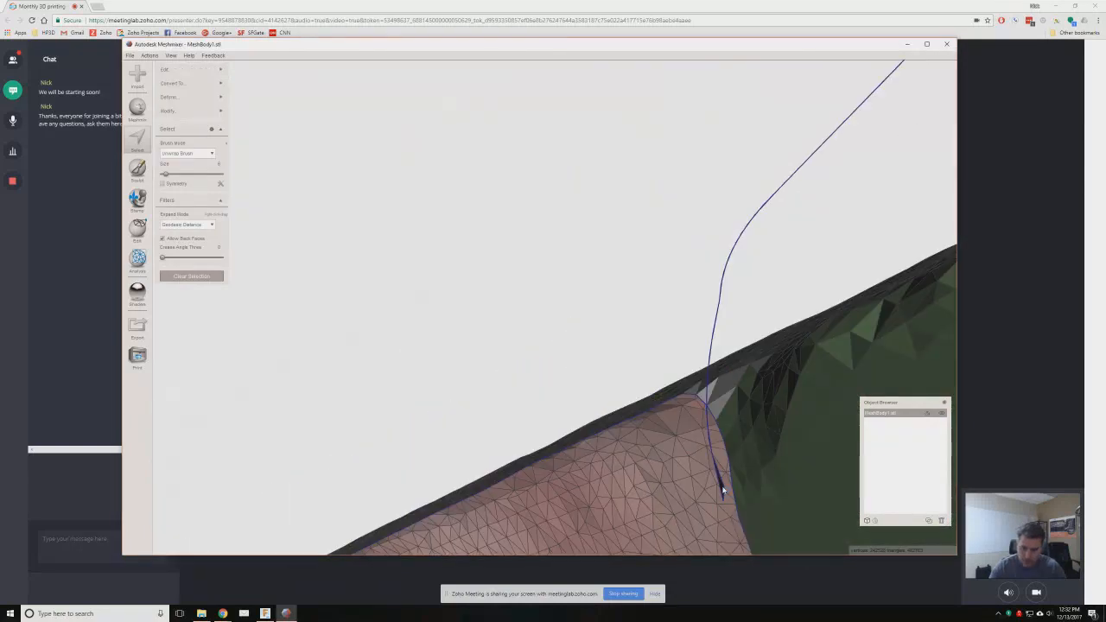
pyautogui.press('Delete')
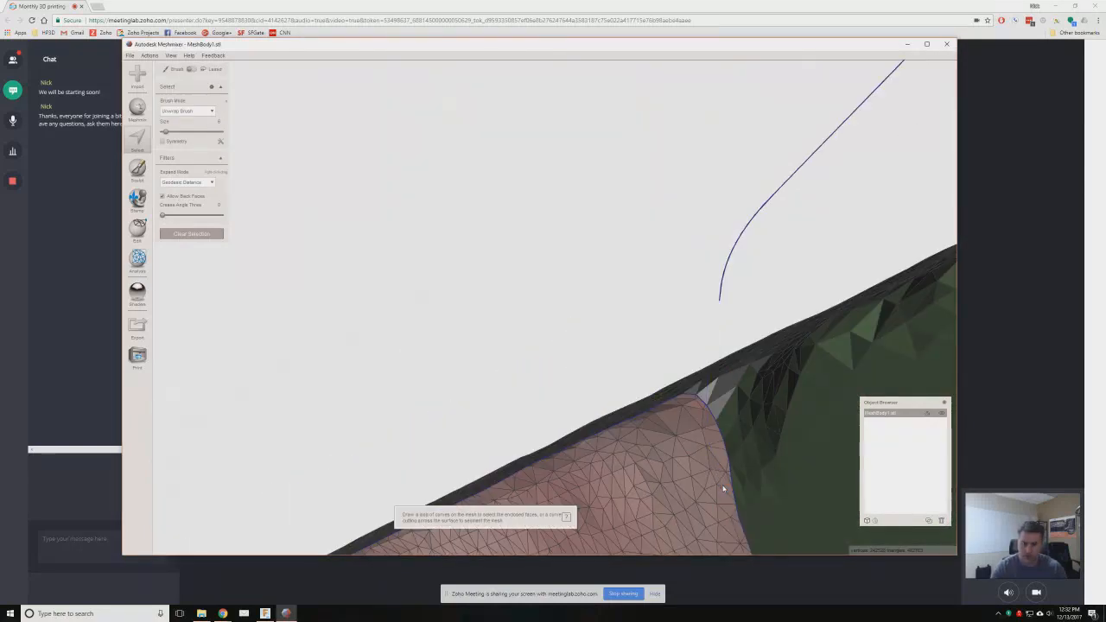
pyautogui.moveTo(724, 489); pyautogui.dragTo(746, 419, button='right')
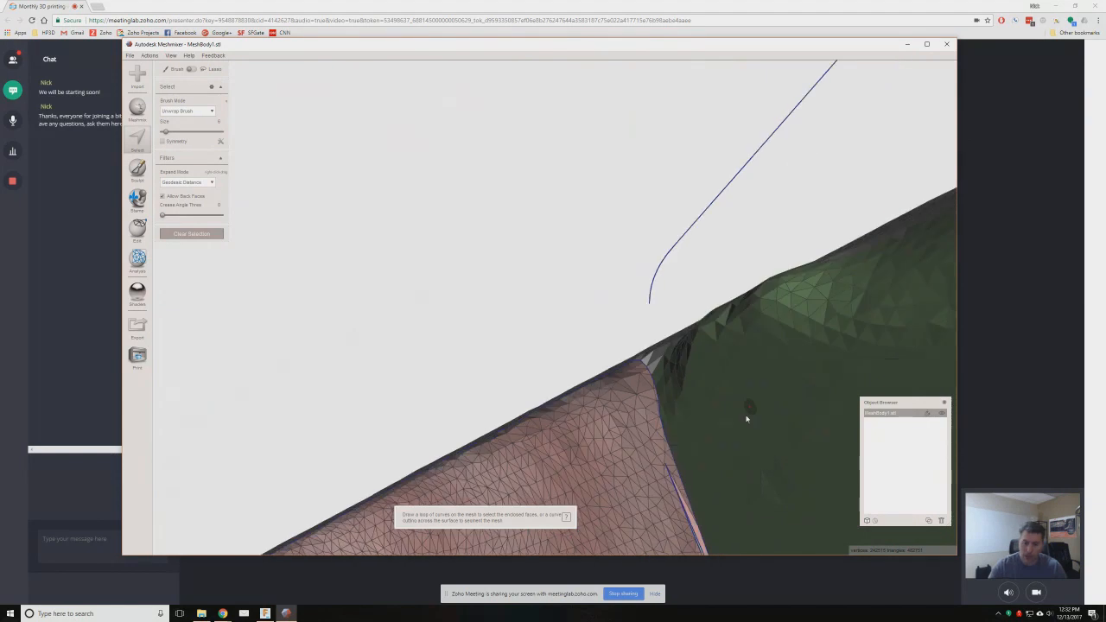
# - Brush-select faces along the patch's free edge and push them towards the ring wall with Soft Transform, using a reduced falloff and Refine Mesh
pyautogui.scroll(-5, 654, 467)
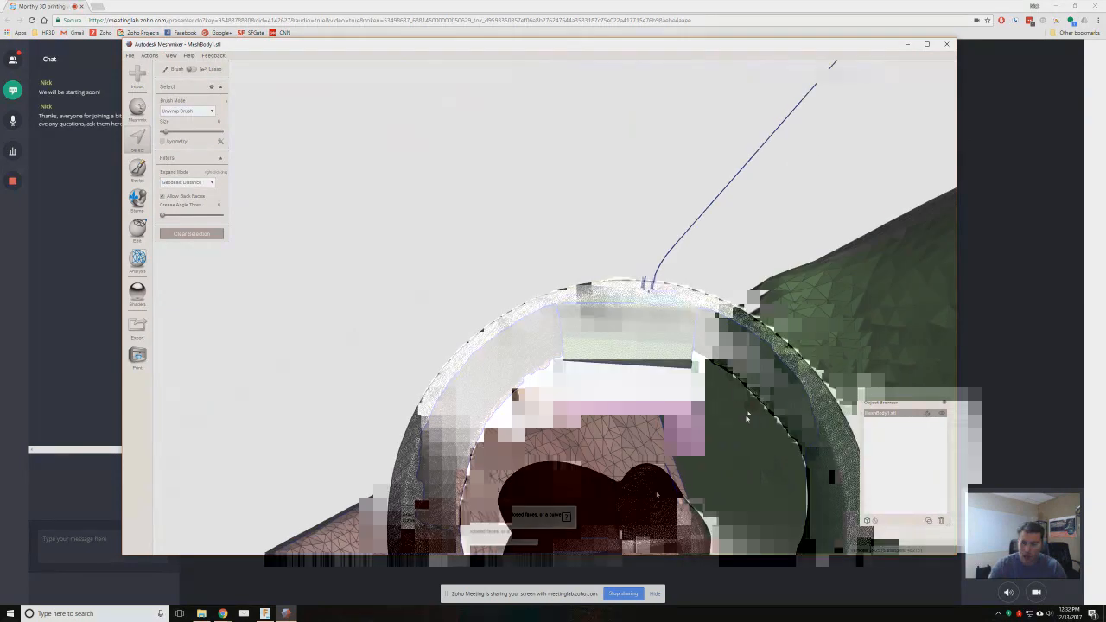
pyautogui.moveTo(748, 417); pyautogui.dragTo(616, 401, button='right')
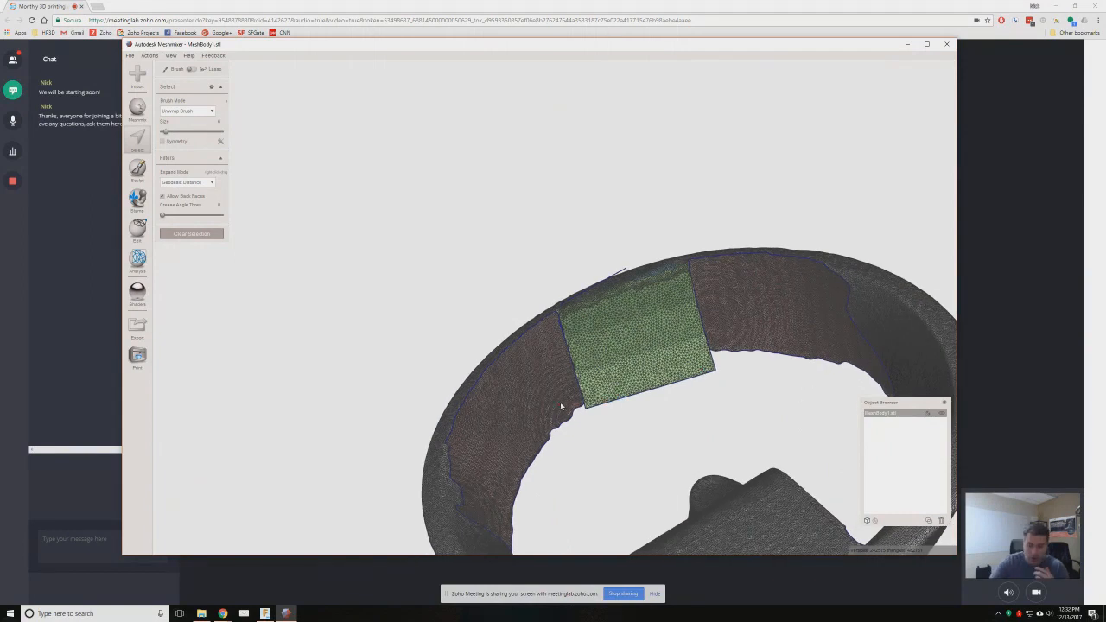
pyautogui.moveTo(561, 406); pyautogui.dragTo(519, 358, button='right')
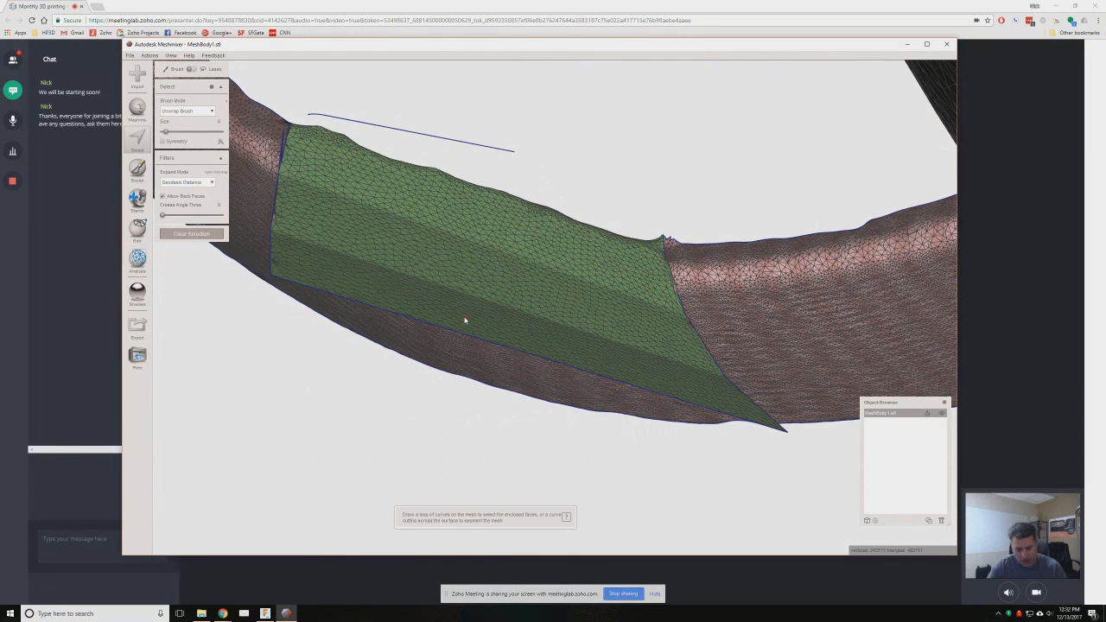
pyautogui.scroll(4, 465, 320)
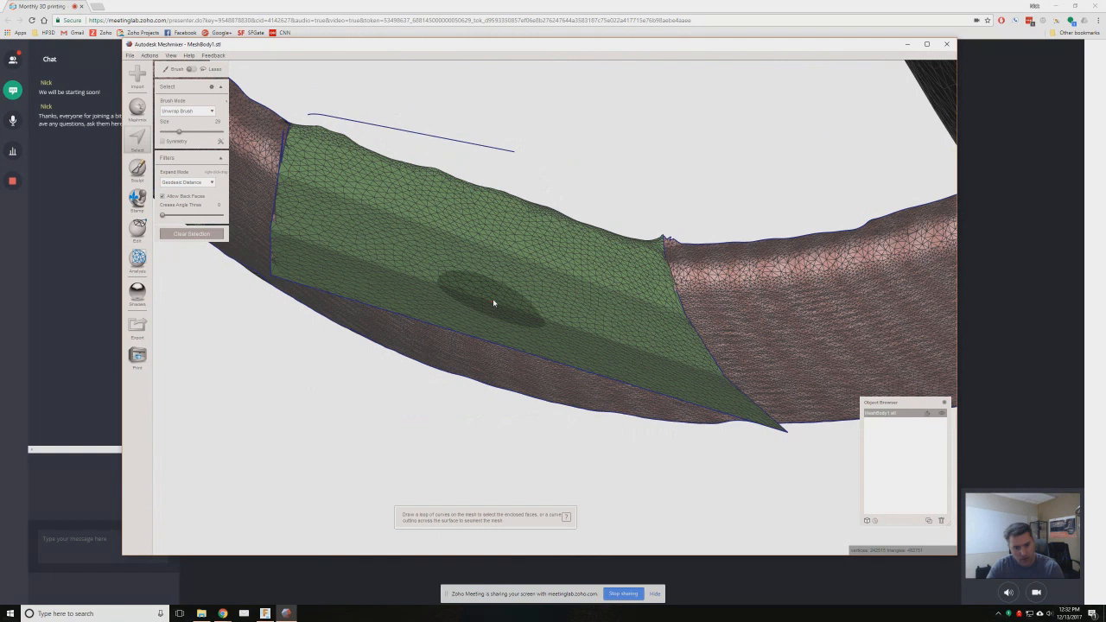
pyautogui.moveTo(494, 302); pyautogui.dragTo(624, 352)
pyautogui.click(192, 97)
pyautogui.click(269, 121)
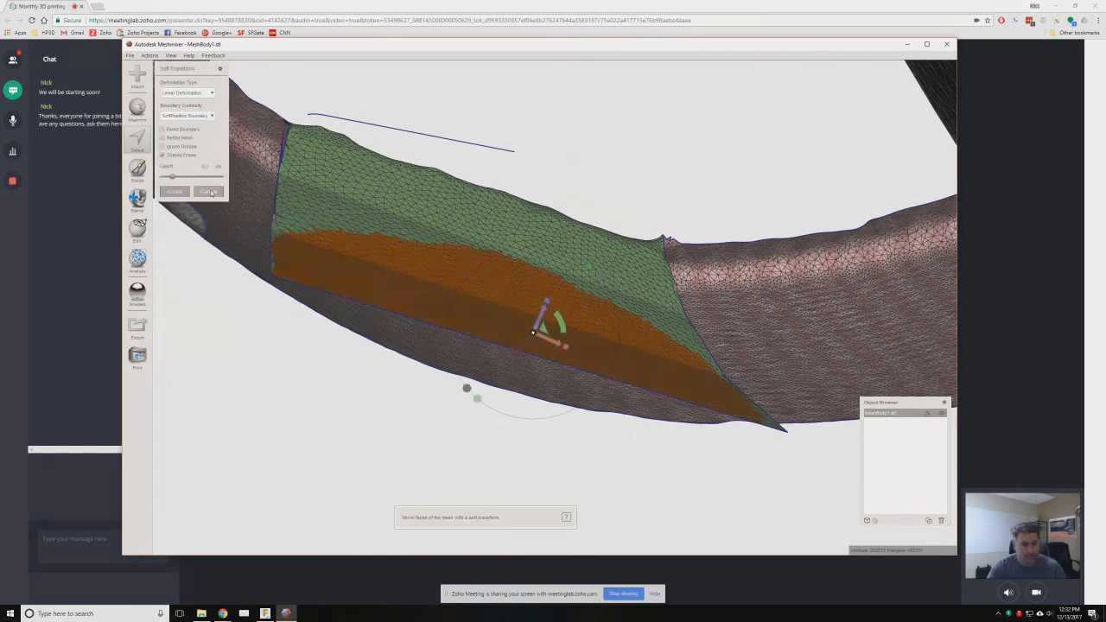
pyautogui.moveTo(172, 177); pyautogui.dragTo(166, 178)
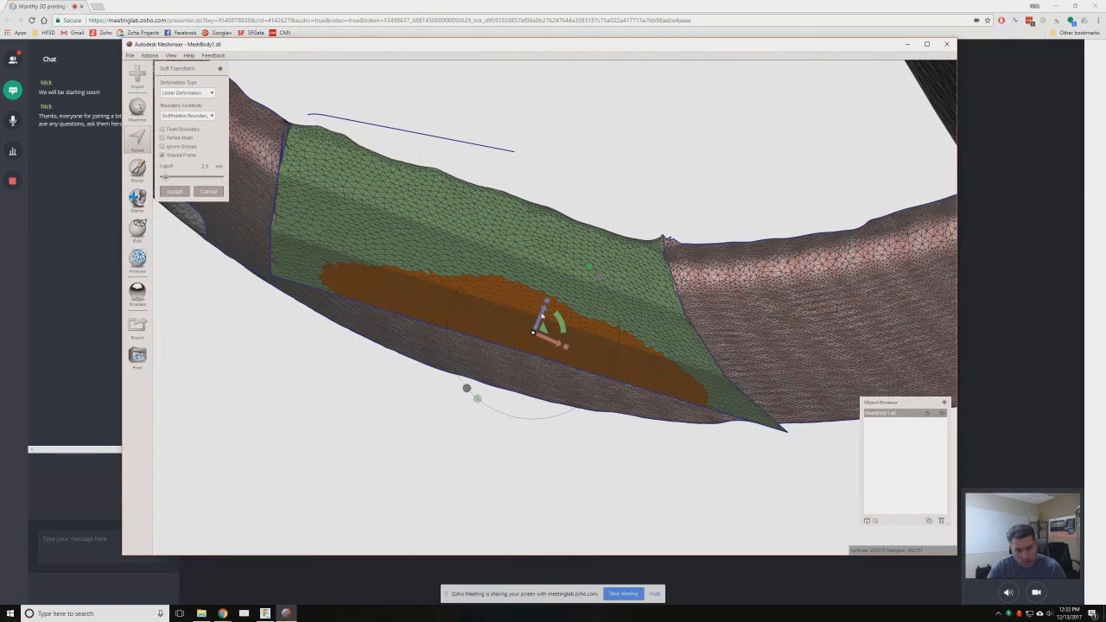
pyautogui.moveTo(543, 317); pyautogui.dragTo(533, 345)
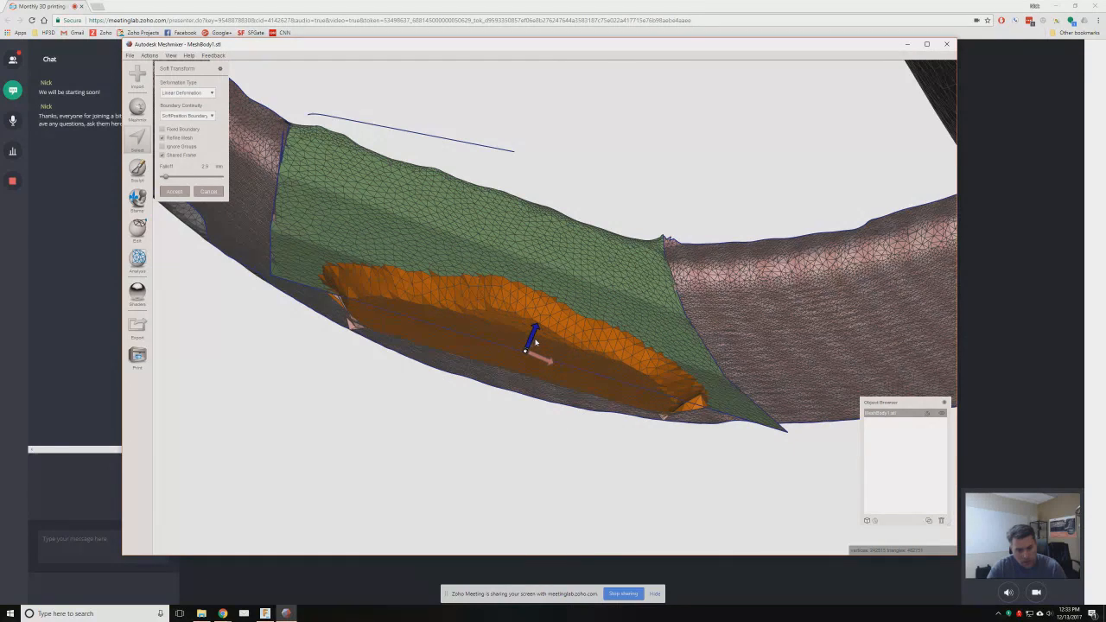
pyautogui.click(182, 192)
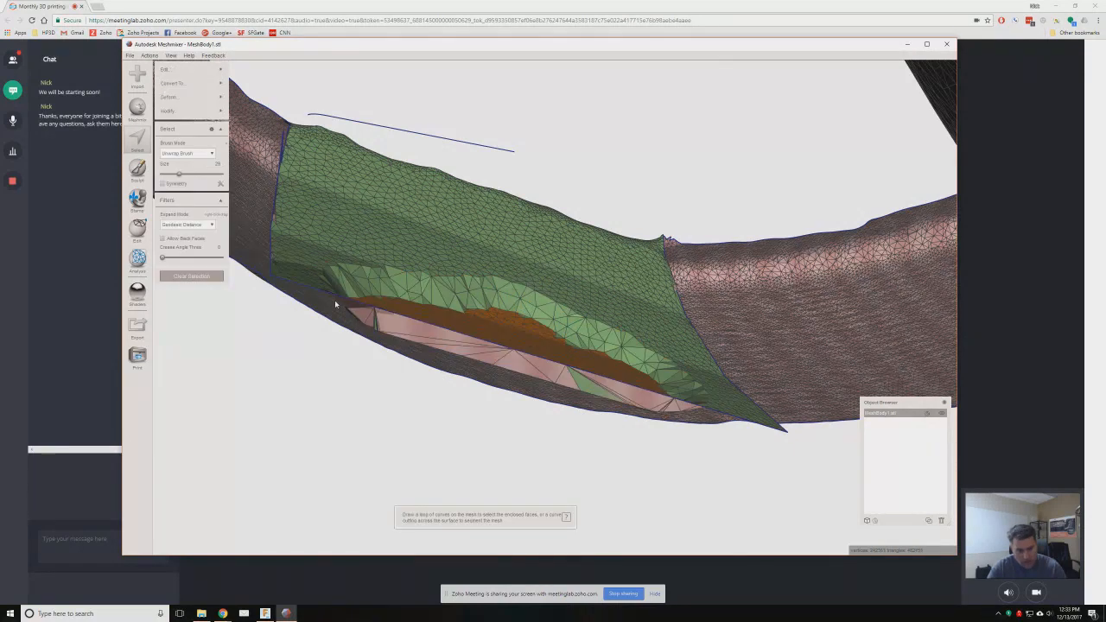
# - Clear the selection and brush over the faces along the patch's open outer edge
pyautogui.moveTo(538, 327); pyautogui.dragTo(648, 474, button='right')
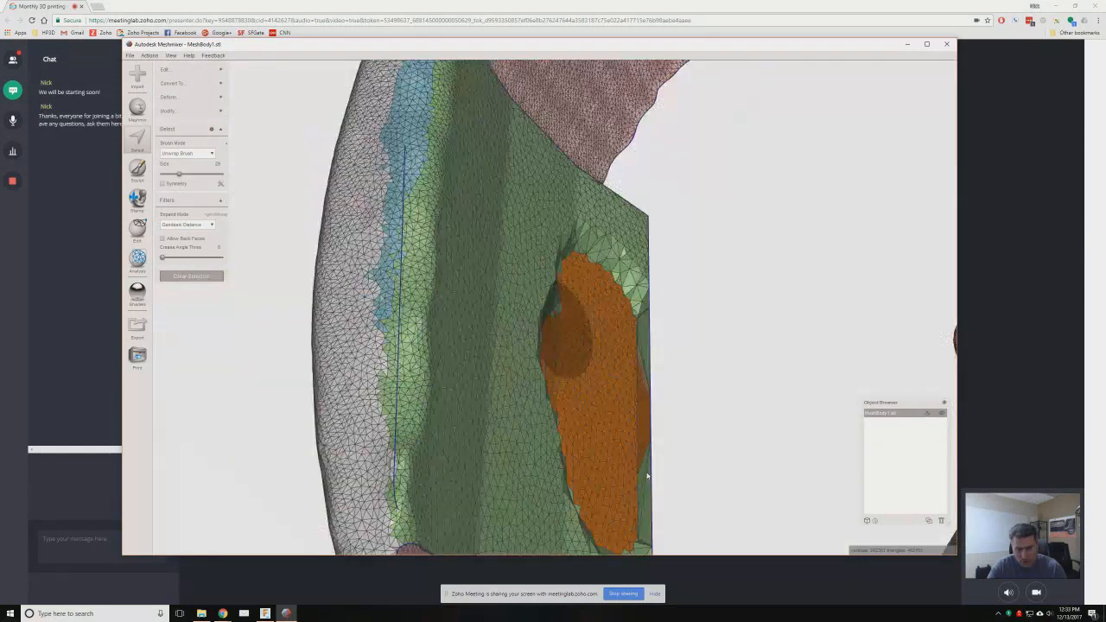
pyautogui.moveTo(650, 343); pyautogui.dragTo(660, 338, button='right')
pyautogui.press('Escape')
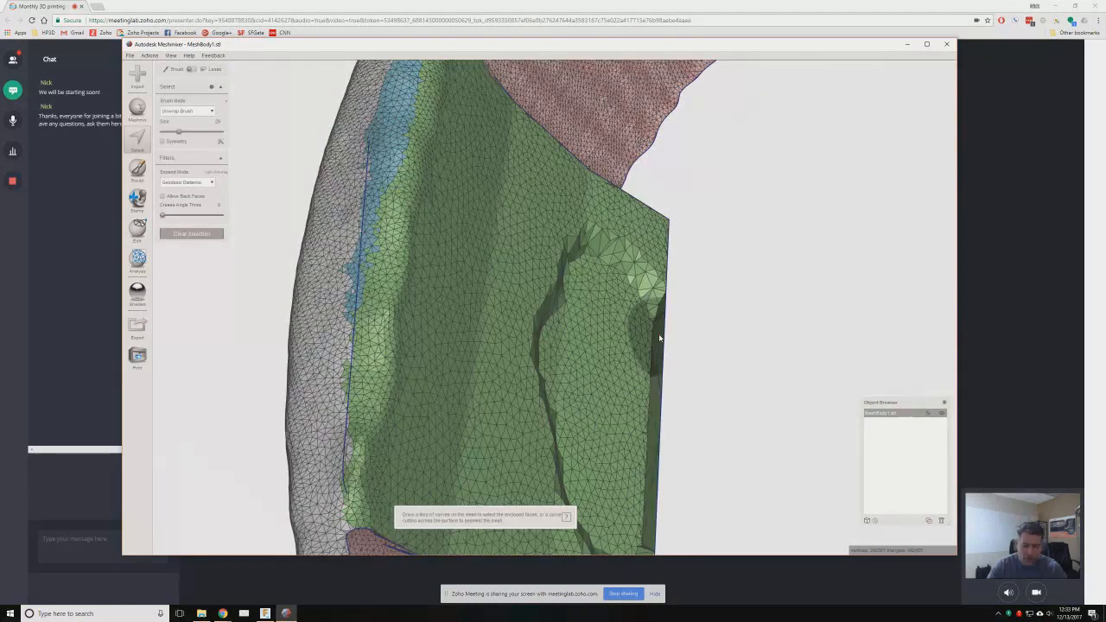
pyautogui.moveTo(660, 338); pyautogui.dragTo(648, 531)
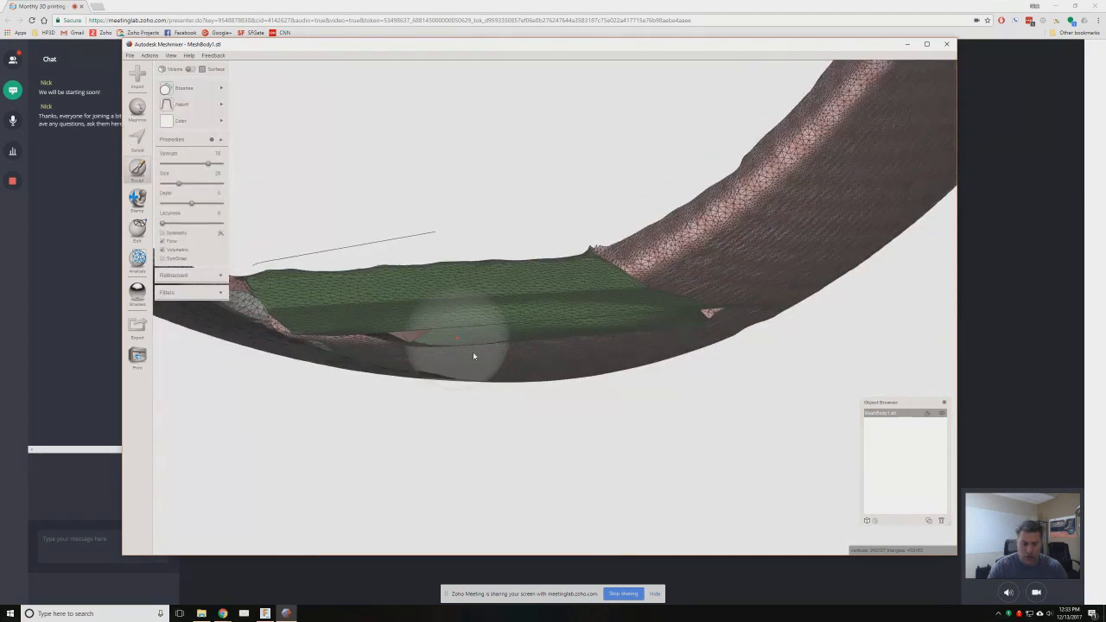
# - Minimise Meshmixer to return to the Zoho Meeting page
pyautogui.moveTo(473, 352); pyautogui.dragTo(445, 343, button='right')
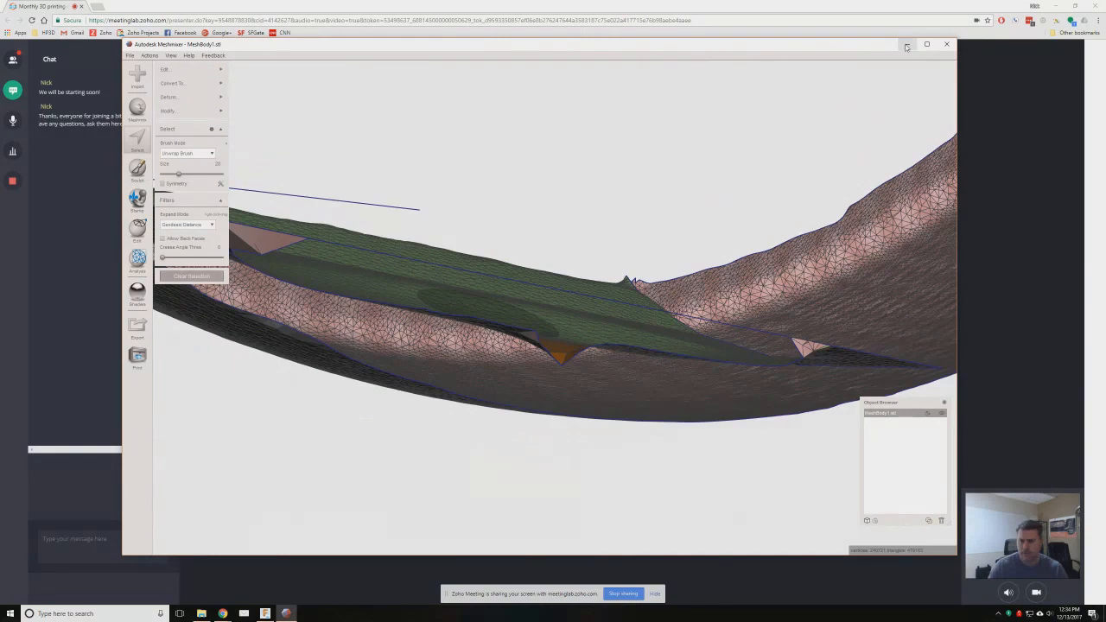
pyautogui.click(907, 45)
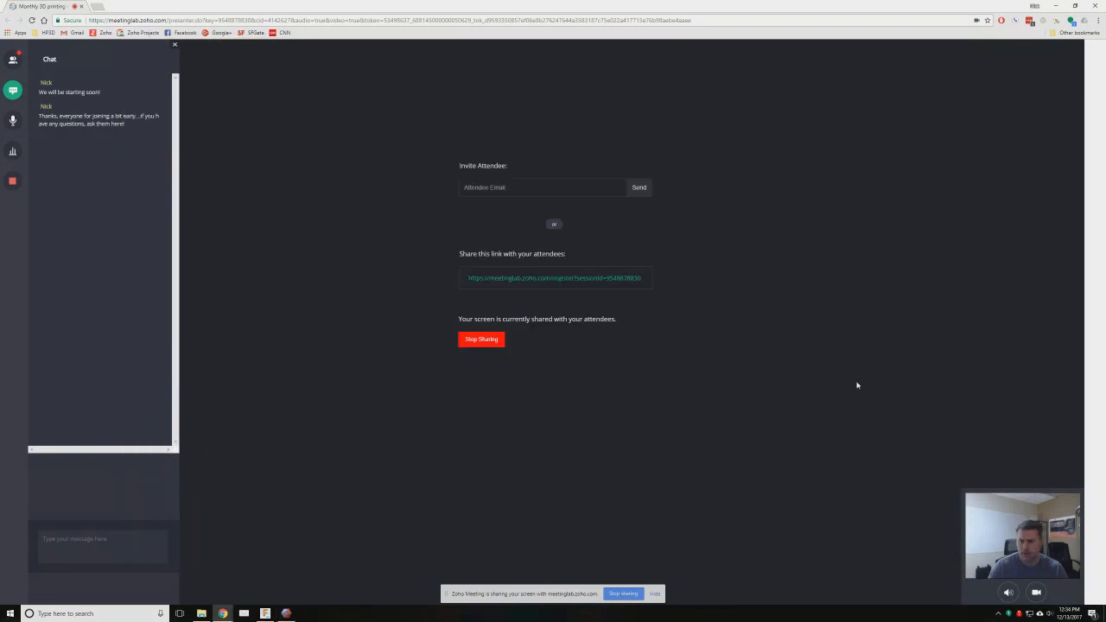